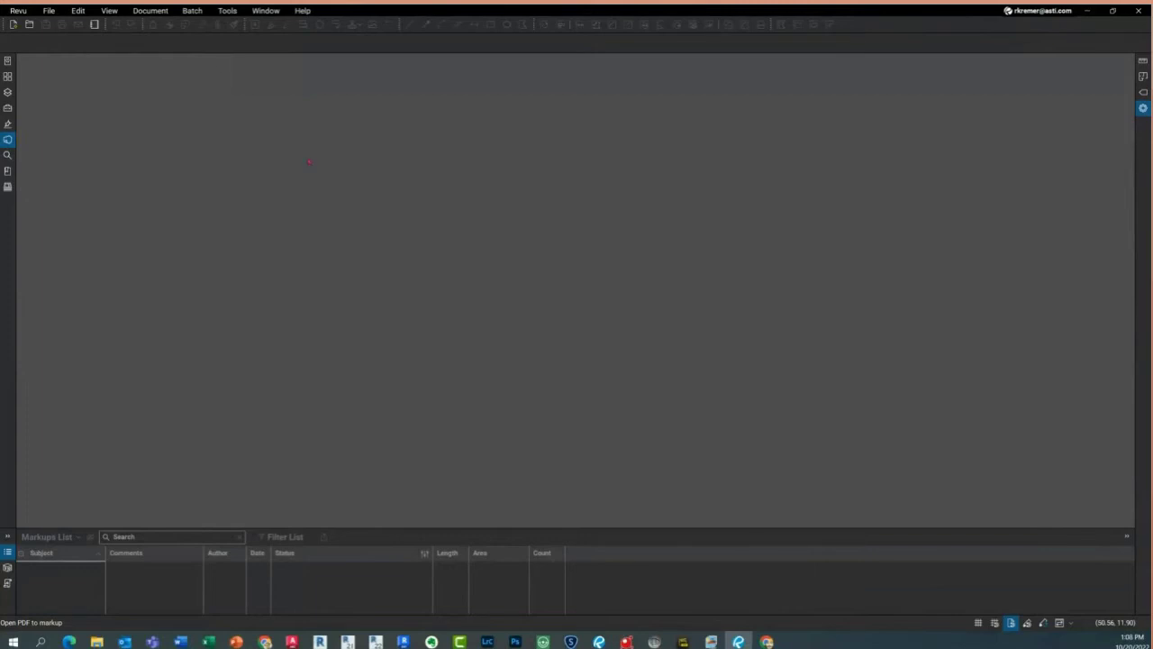
Look at the Revu version information, then browse the tool categories list
{"action": "left_click", "coordinate": [30, 20]}
{"action": "left_click", "coordinate": [39, 69]}
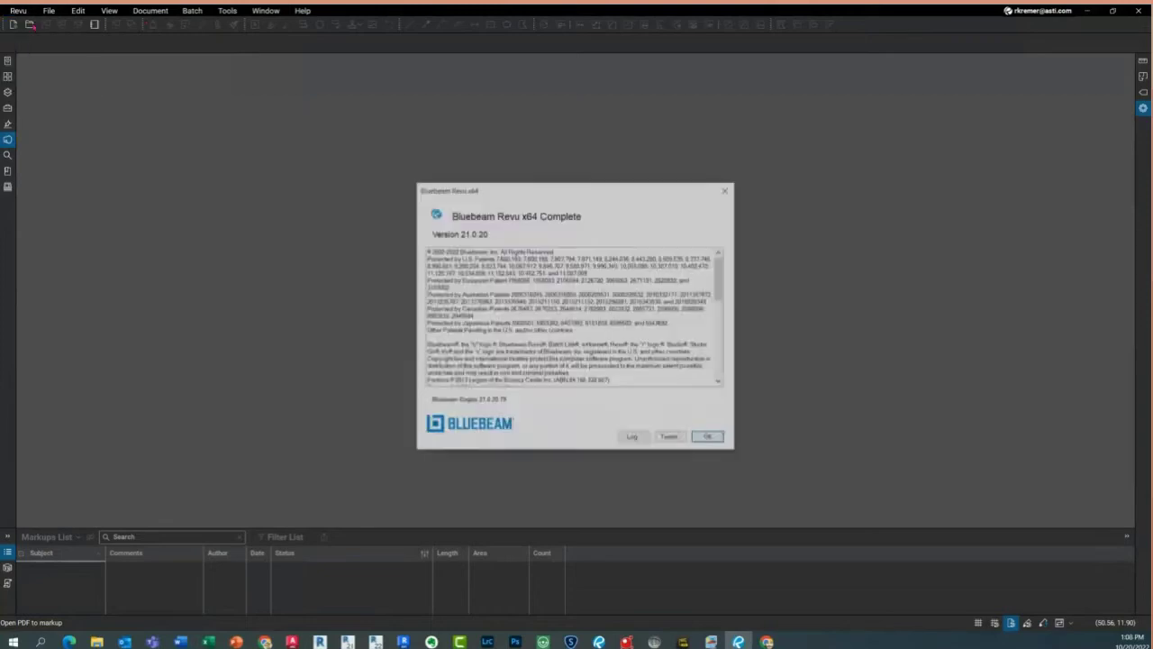
{"action": "left_click", "coordinate": [487, 250]}
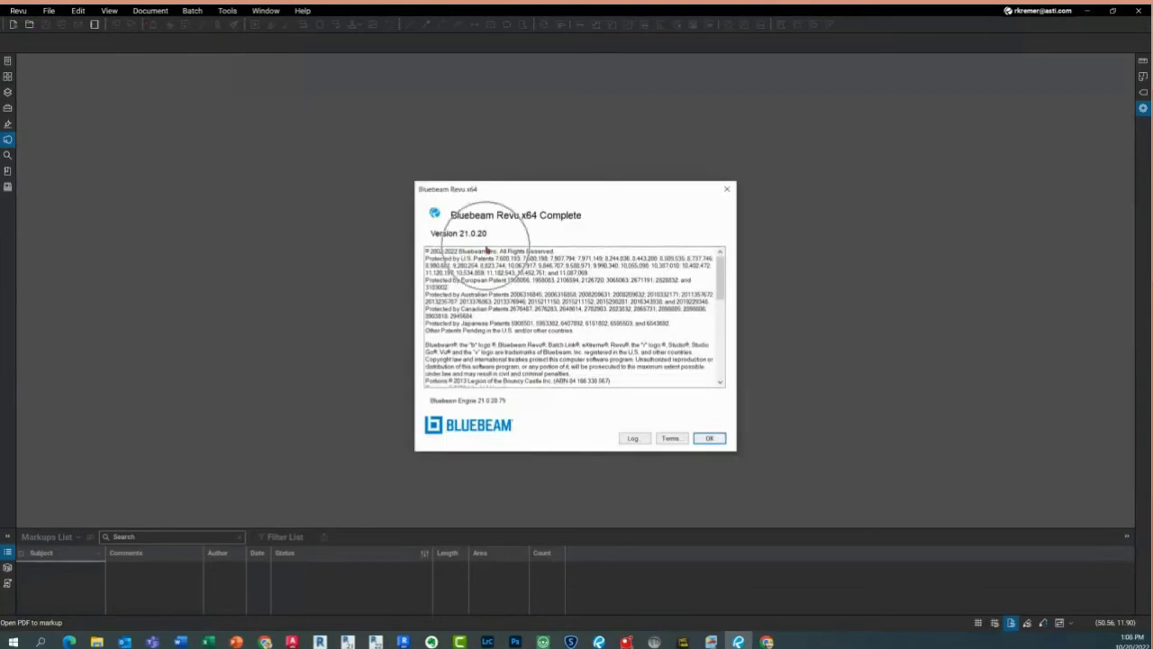
{"action": "left_click", "coordinate": [487, 250]}
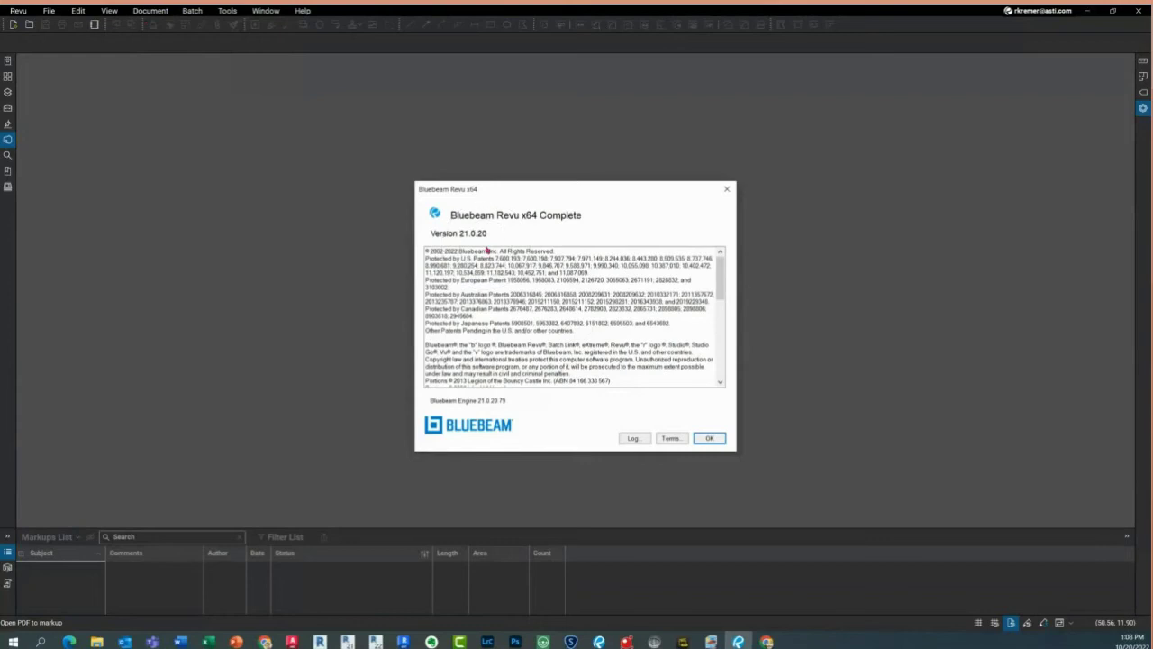
{"action": "left_click", "coordinate": [710, 439]}
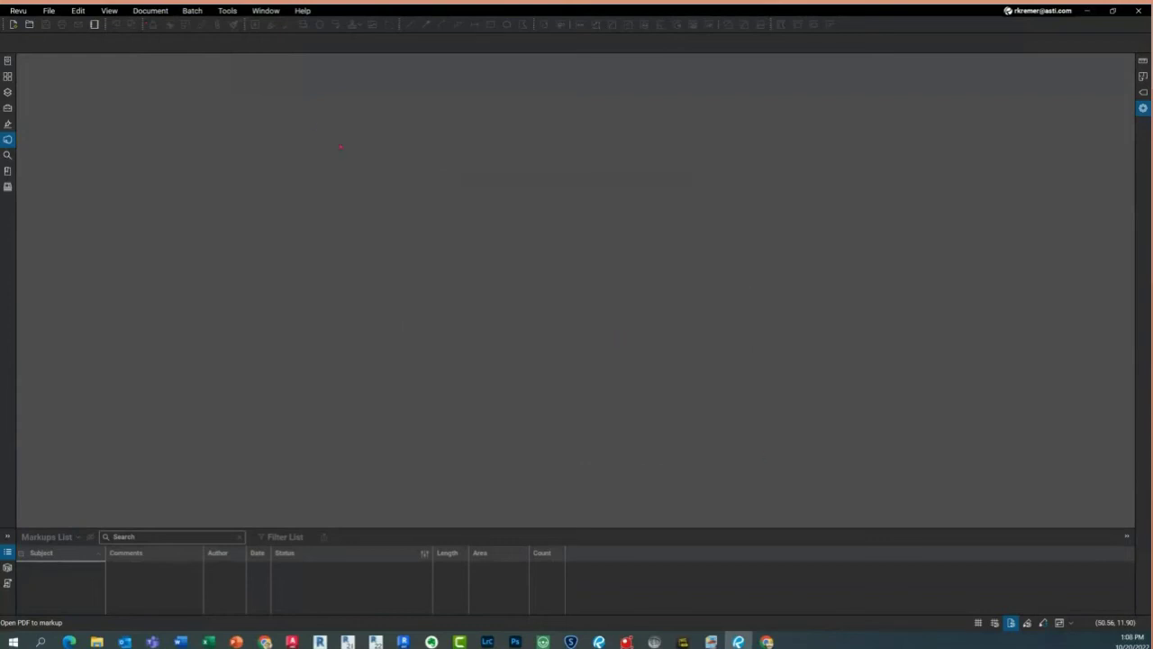
{"action": "left_click", "coordinate": [230, 11]}
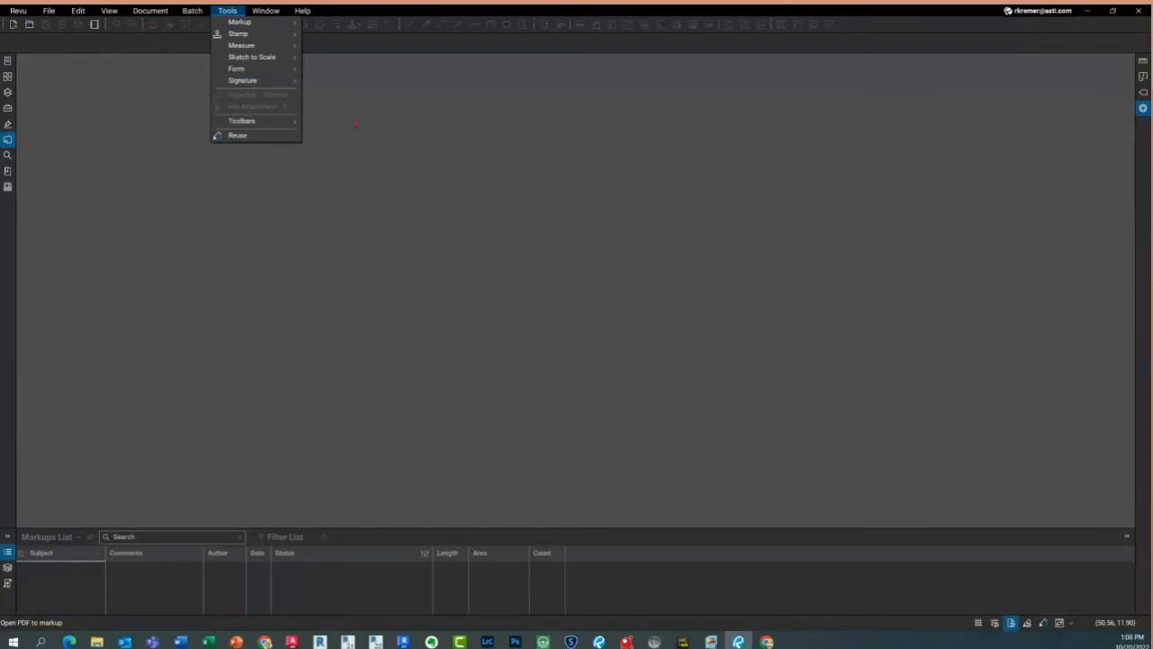
{"action": "left_click", "coordinate": [355, 125]}
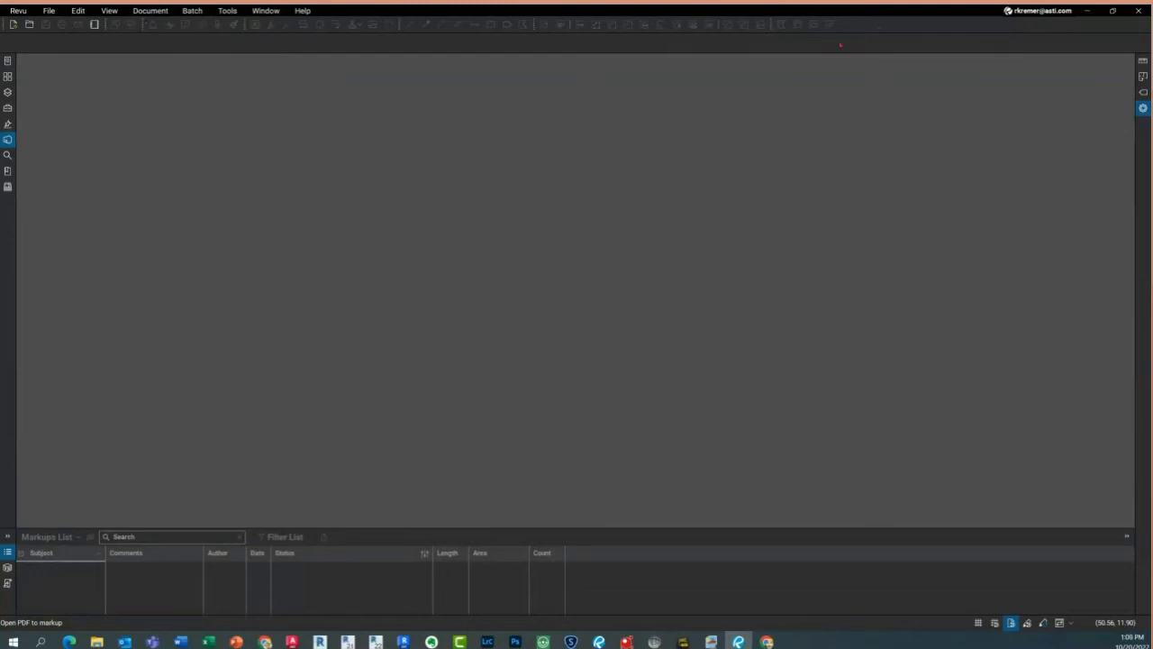
Check the signed-in account and show the eight joined Studio projects
{"action": "left_click", "coordinate": [1019, 12]}
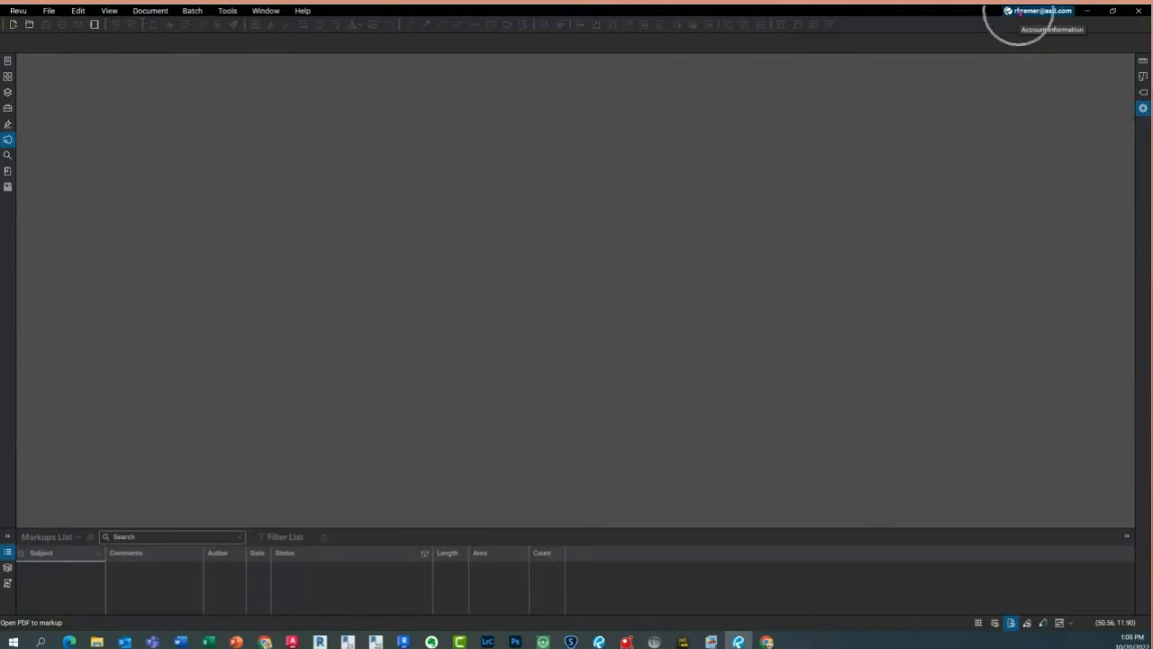
{"action": "left_click", "coordinate": [1019, 12]}
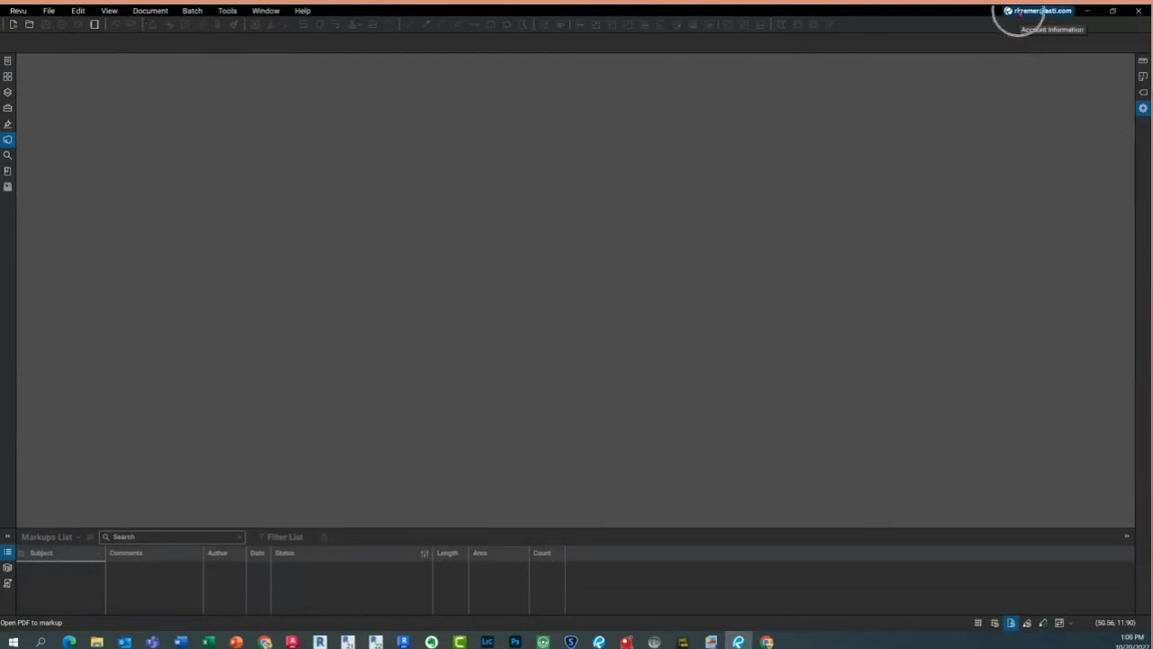
{"action": "left_click", "coordinate": [1019, 12]}
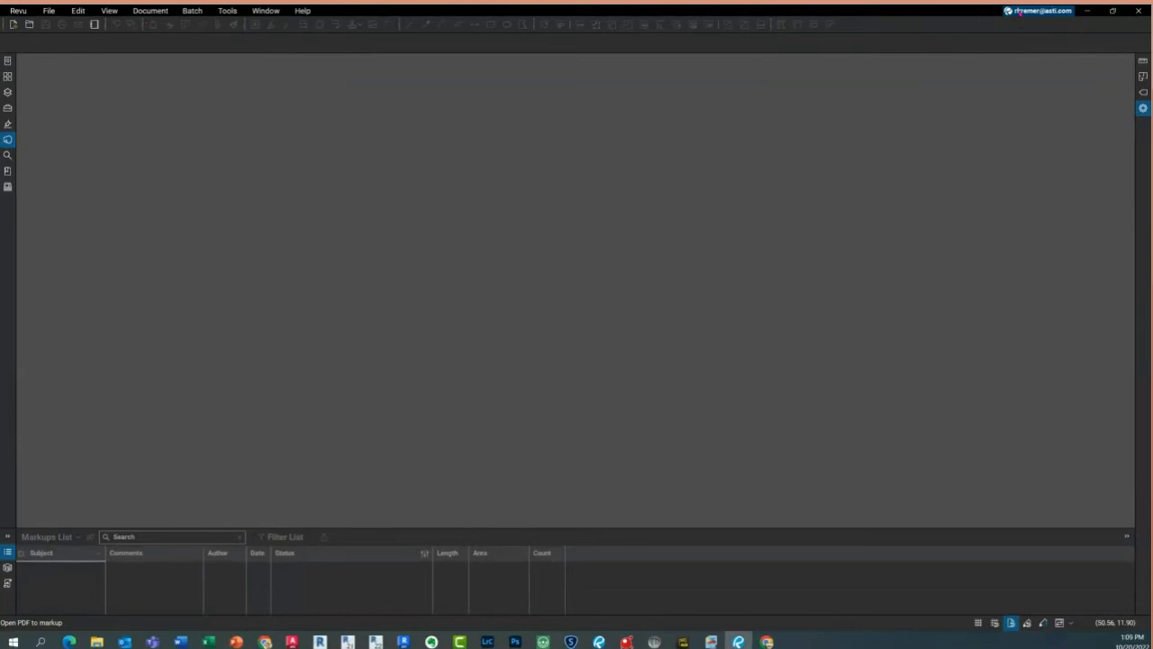
{"action": "left_click", "coordinate": [1019, 12]}
{"action": "left_click", "coordinate": [8, 140]}
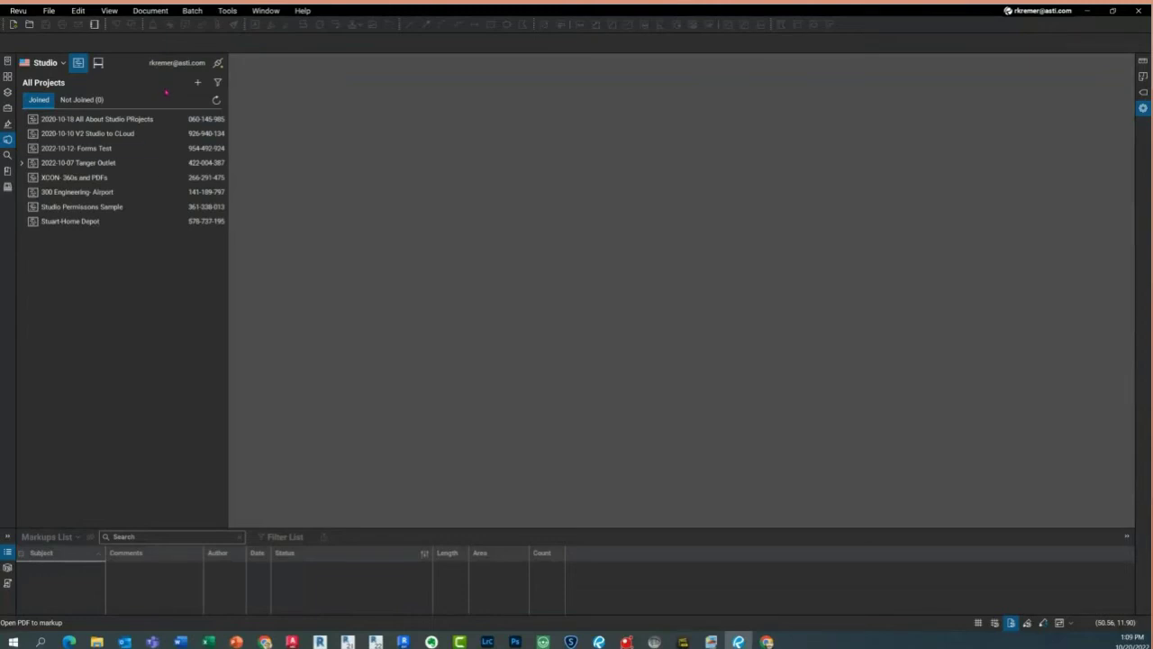
{"action": "mouse_move", "coordinate": [265, 640]}
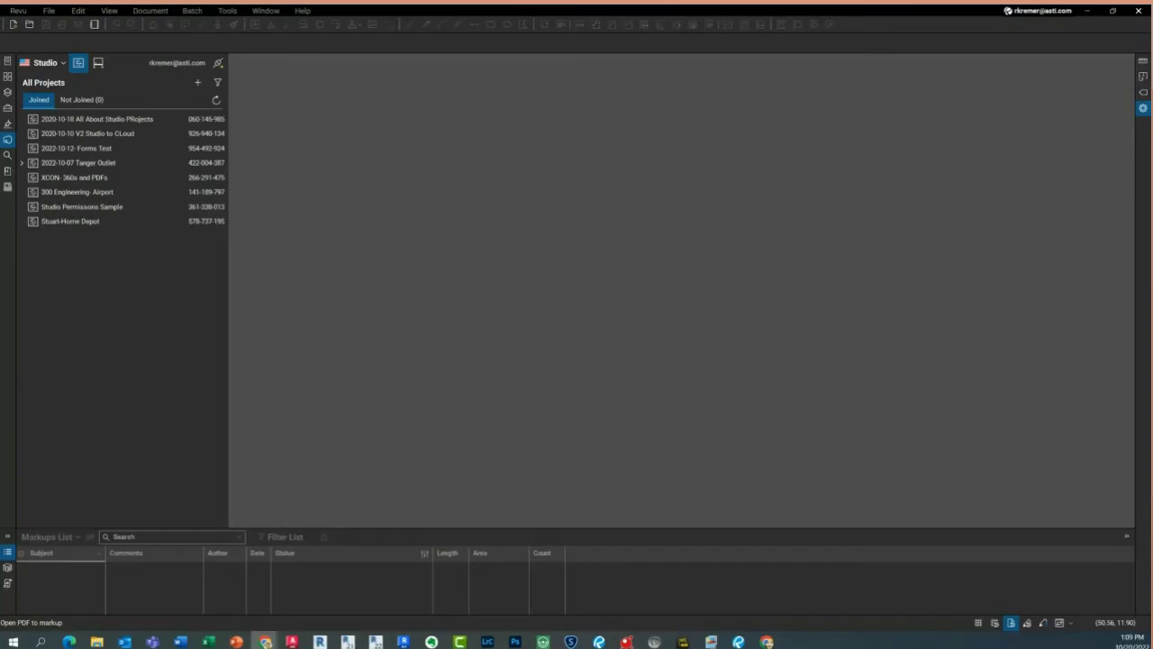
Restore and maximize the Bluebeam Cloud browser window, then open the '2020-V2 Studio to CLoud' project
{"action": "left_click", "coordinate": [265, 640]}
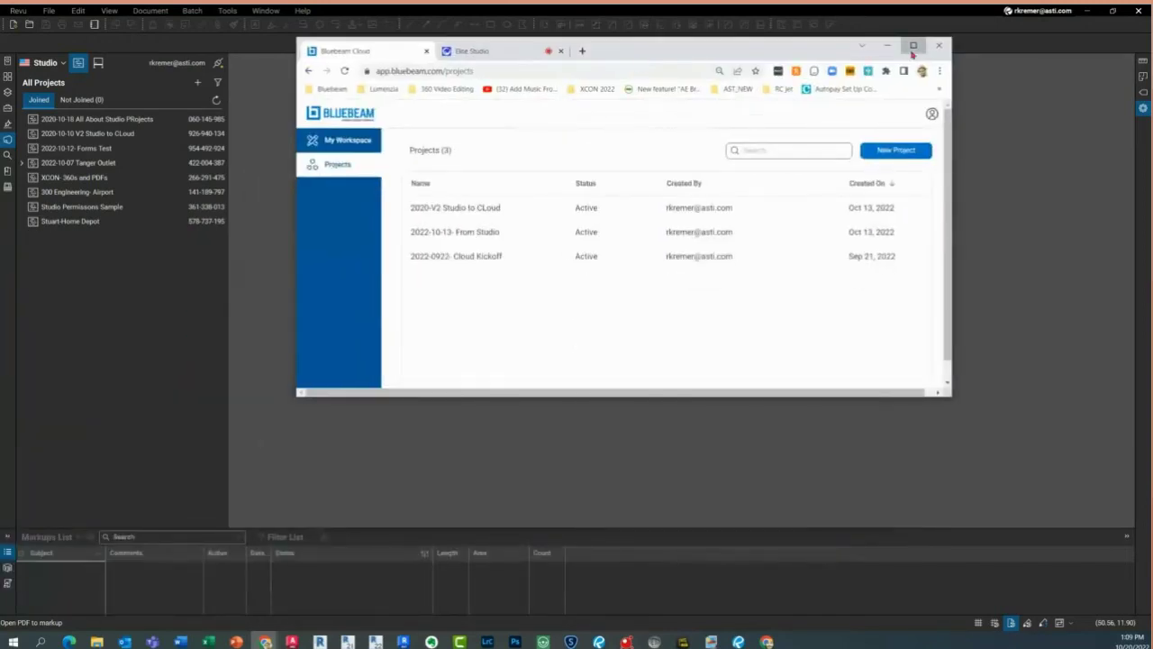
{"action": "left_click", "coordinate": [912, 45]}
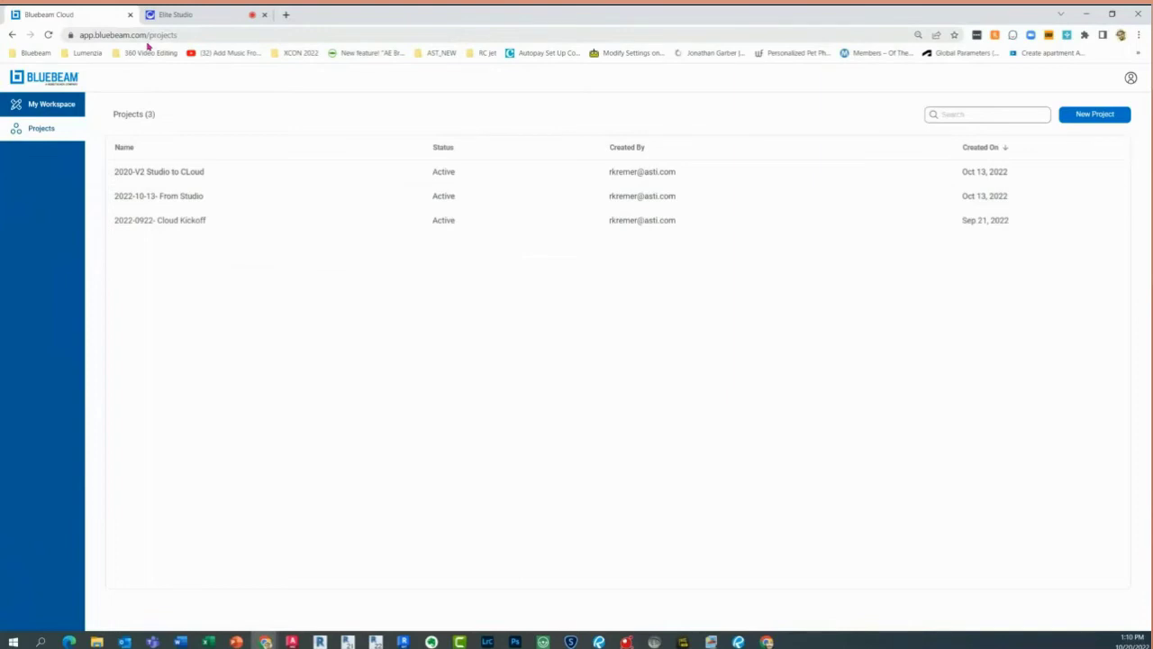
{"action": "left_click", "coordinate": [198, 172]}
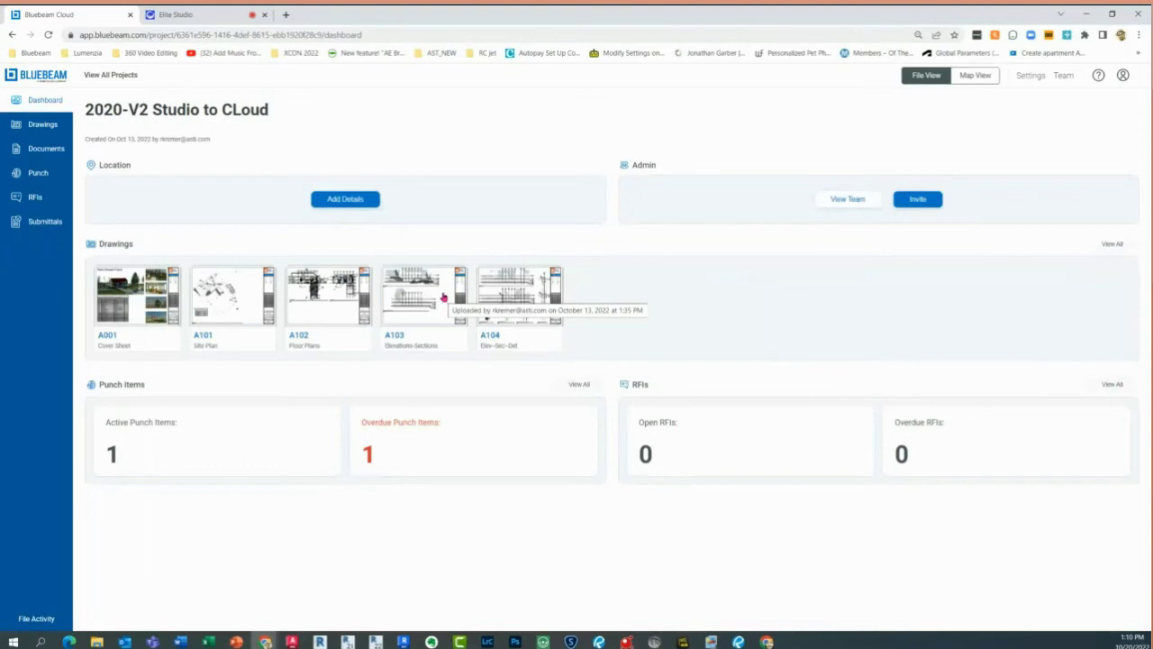
Open drawing A103 Elevations-Sections from the dashboard's Drawings thumbnails
{"action": "left_click", "coordinate": [444, 298]}
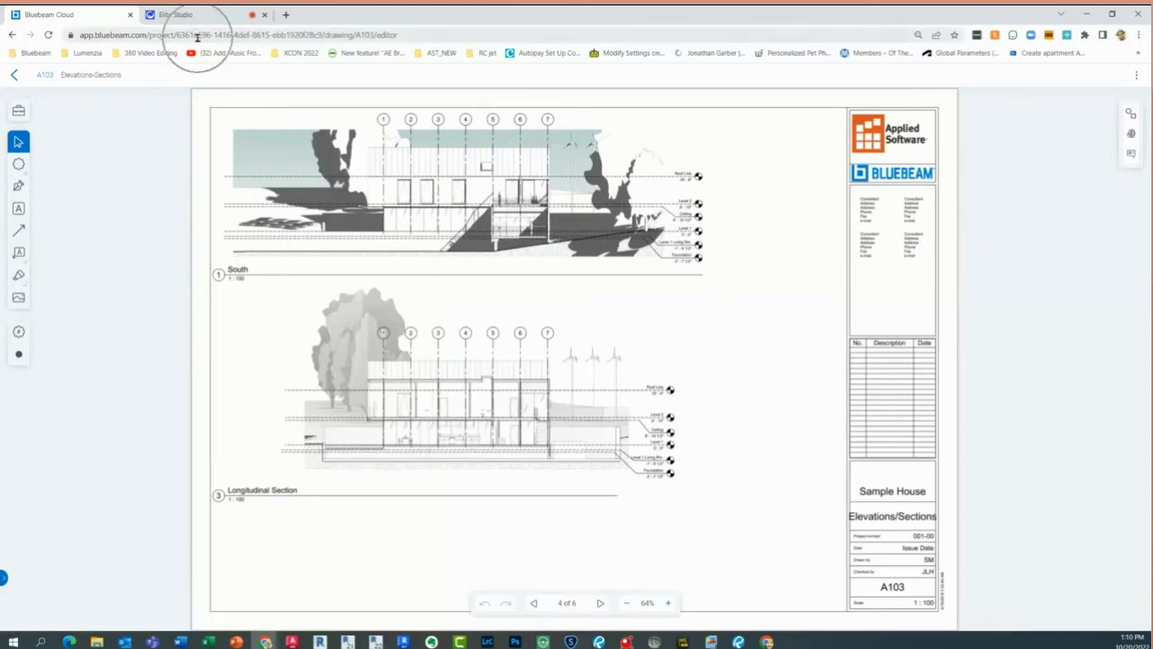
Try out several markup tools in the left toolbar
{"action": "left_click", "coordinate": [24, 167]}
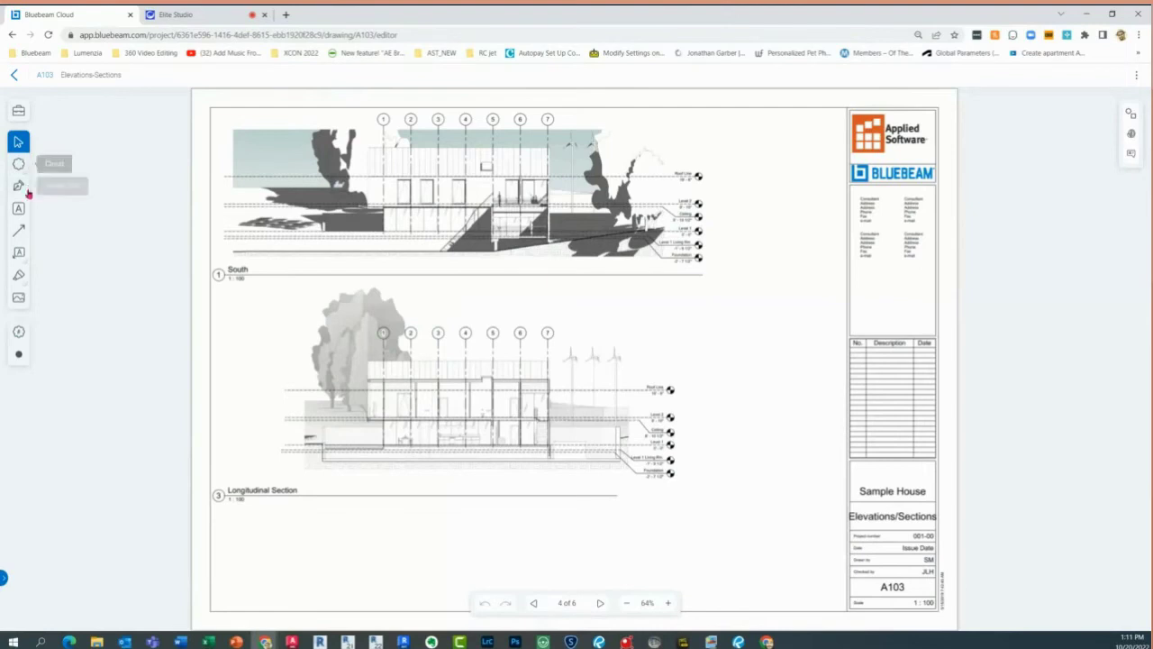
{"action": "left_click", "coordinate": [27, 190]}
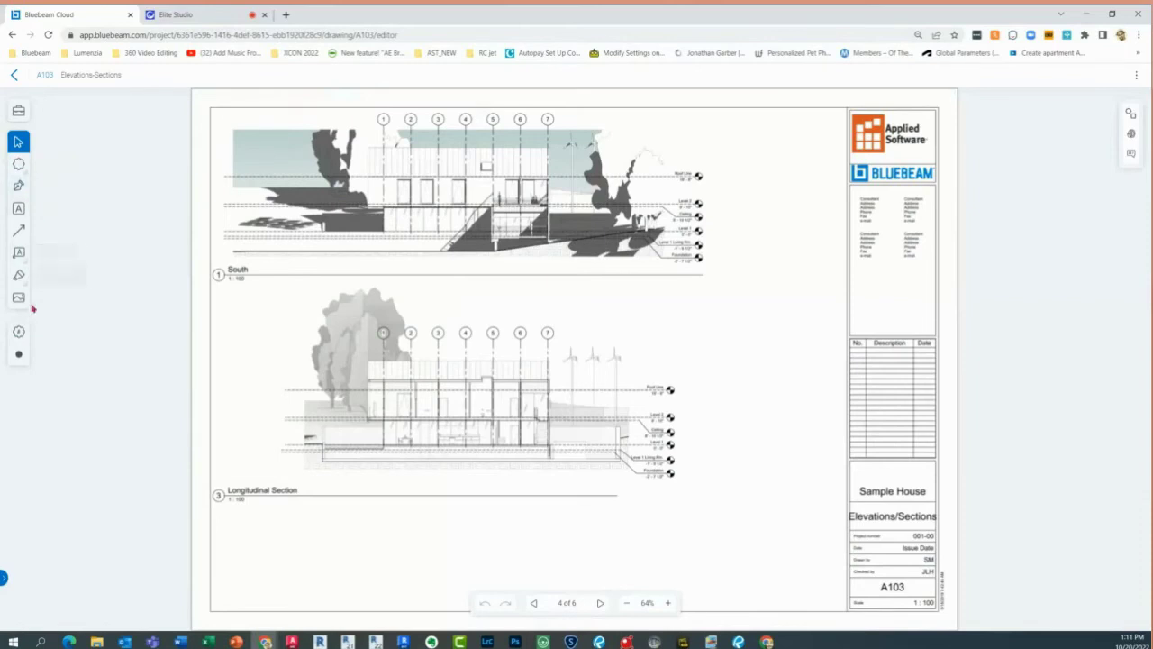
{"action": "left_click", "coordinate": [20, 333]}
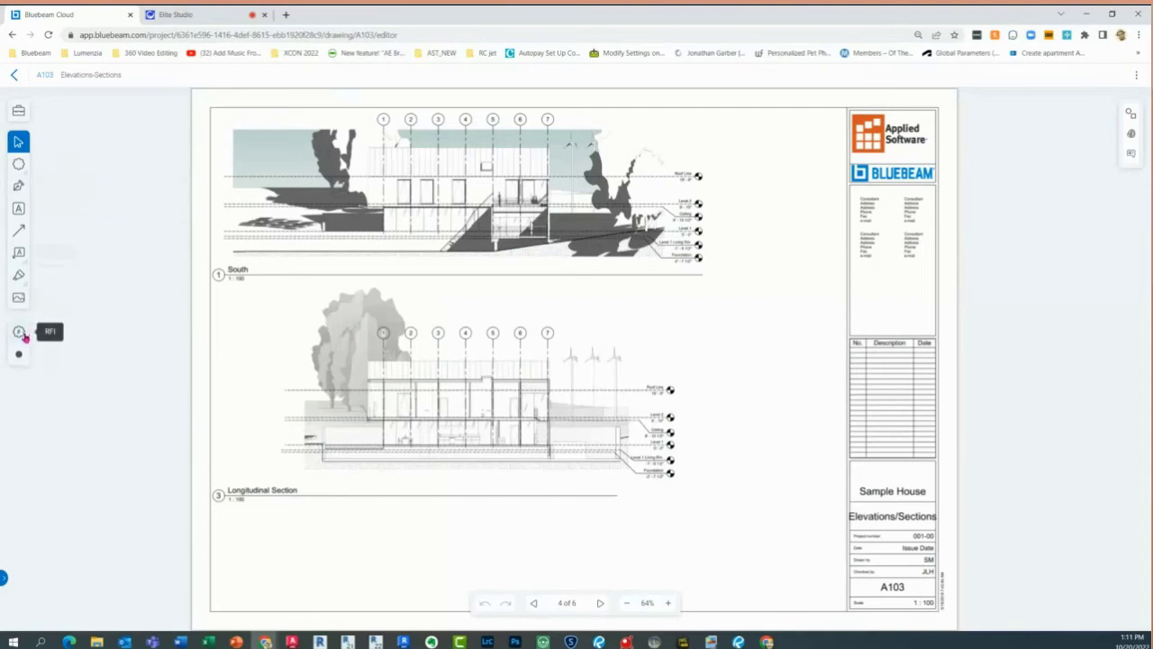
{"action": "left_click", "coordinate": [22, 355]}
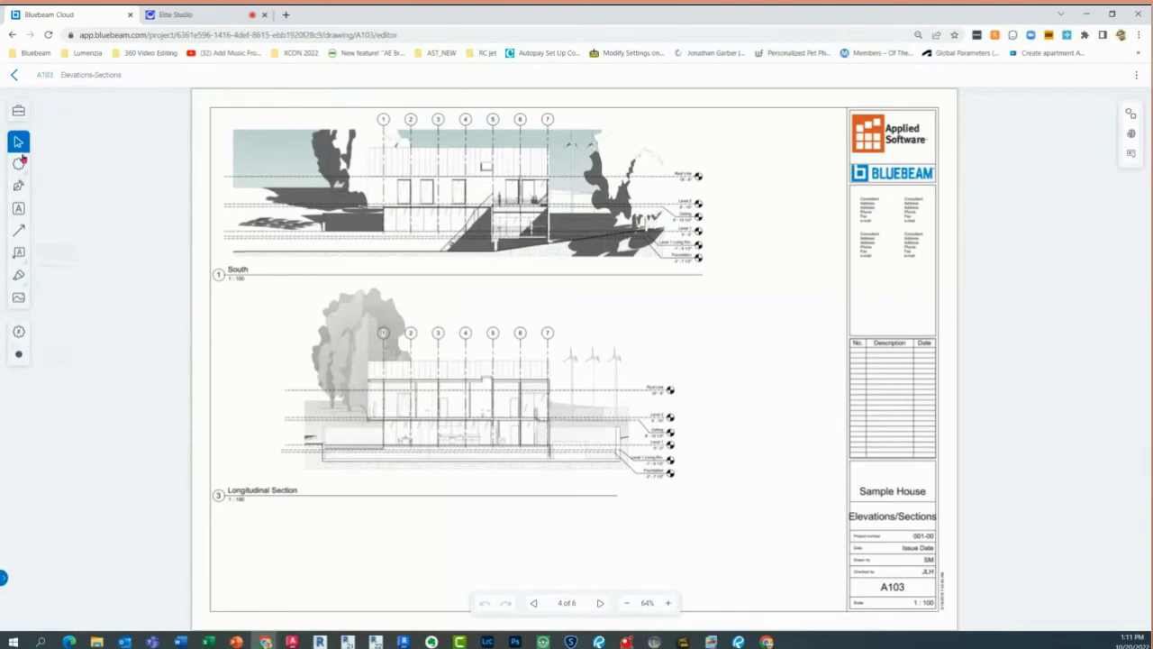
Place a callout reading 'This is a callout' at grid bubble 2, then open the Tool Chest
{"action": "left_click", "coordinate": [22, 256]}
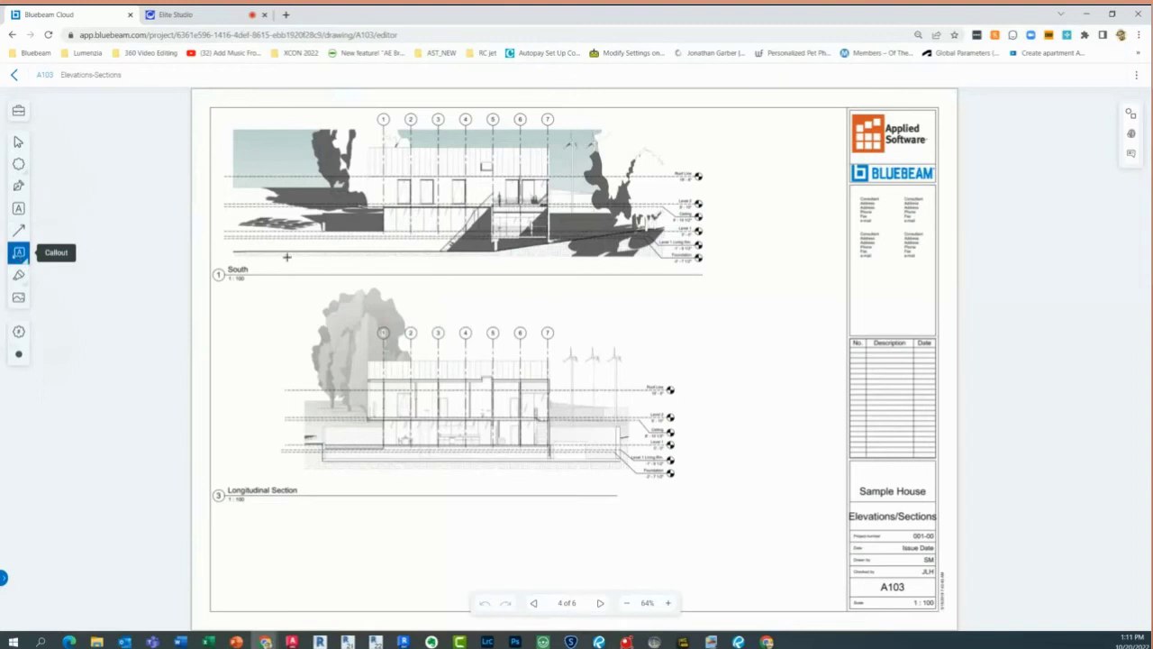
{"action": "left_click", "coordinate": [389, 328]}
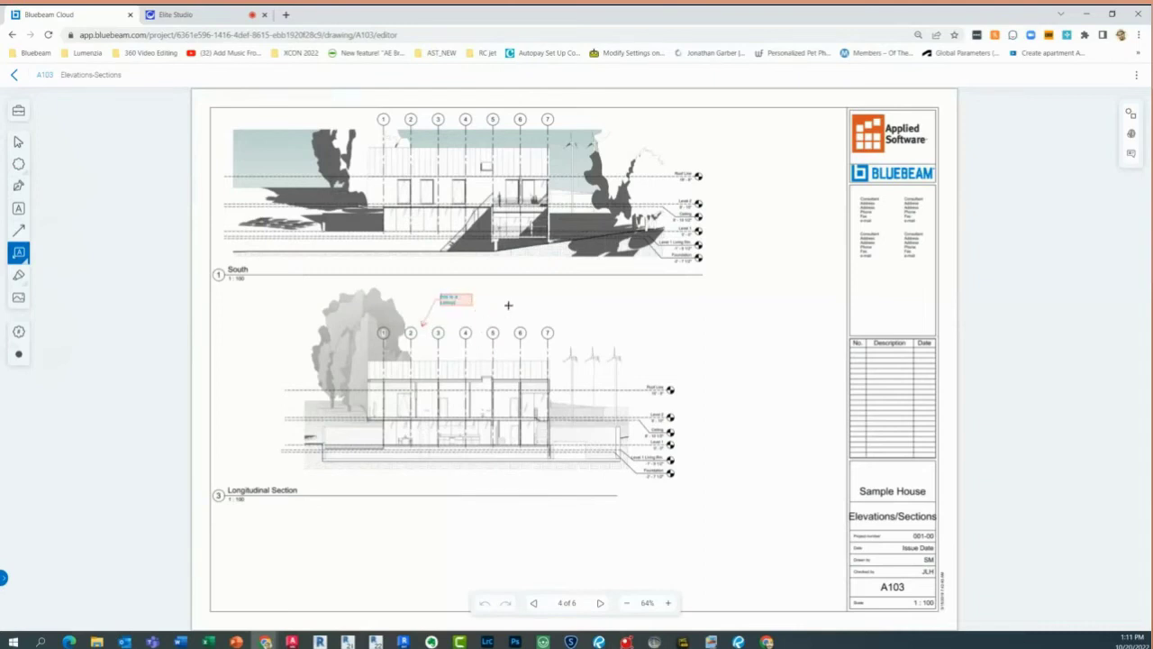
{"action": "left_click", "coordinate": [502, 302]}
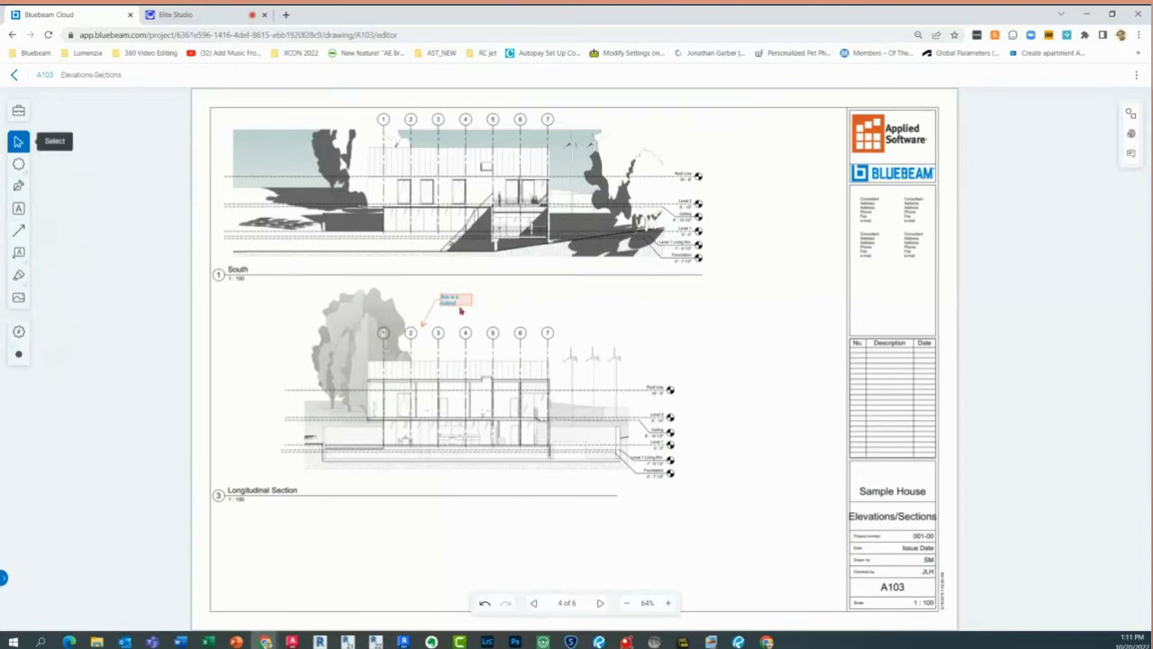
{"action": "scroll", "coordinate": [459, 310], "scroll_direction": "up", "scroll_amount": 4}
{"action": "scroll", "coordinate": [459, 309], "scroll_direction": "down", "scroll_amount": 5}
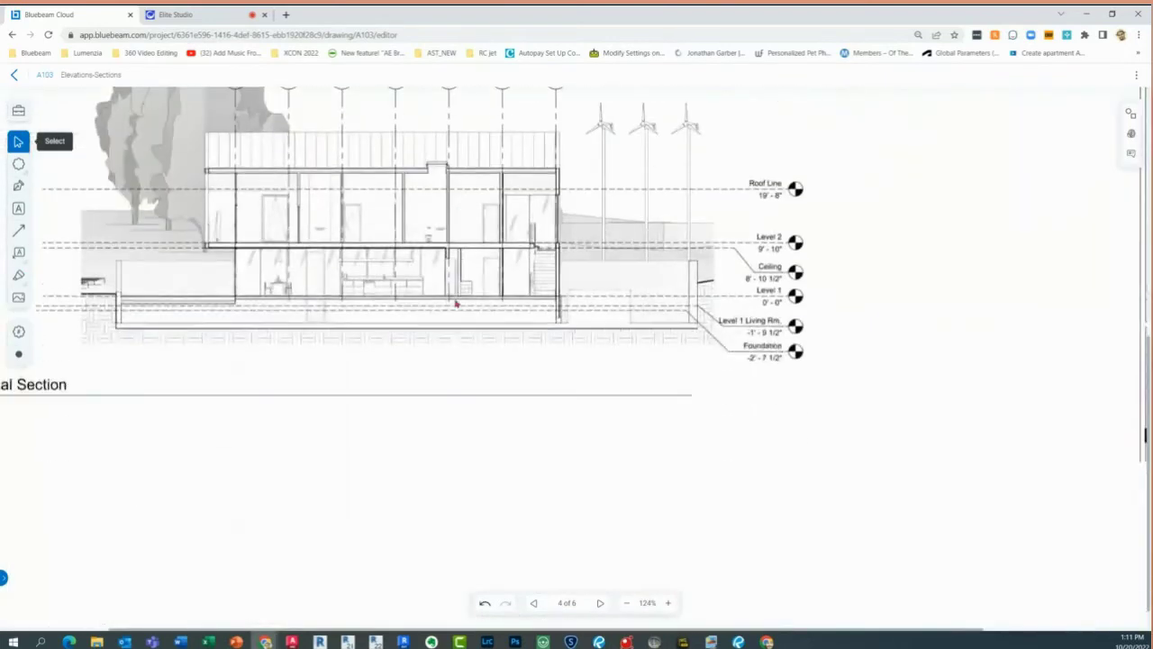
{"action": "scroll", "coordinate": [456, 304], "scroll_direction": "up", "scroll_amount": 4}
{"action": "scroll", "coordinate": [456, 303], "scroll_direction": "down", "scroll_amount": 6}
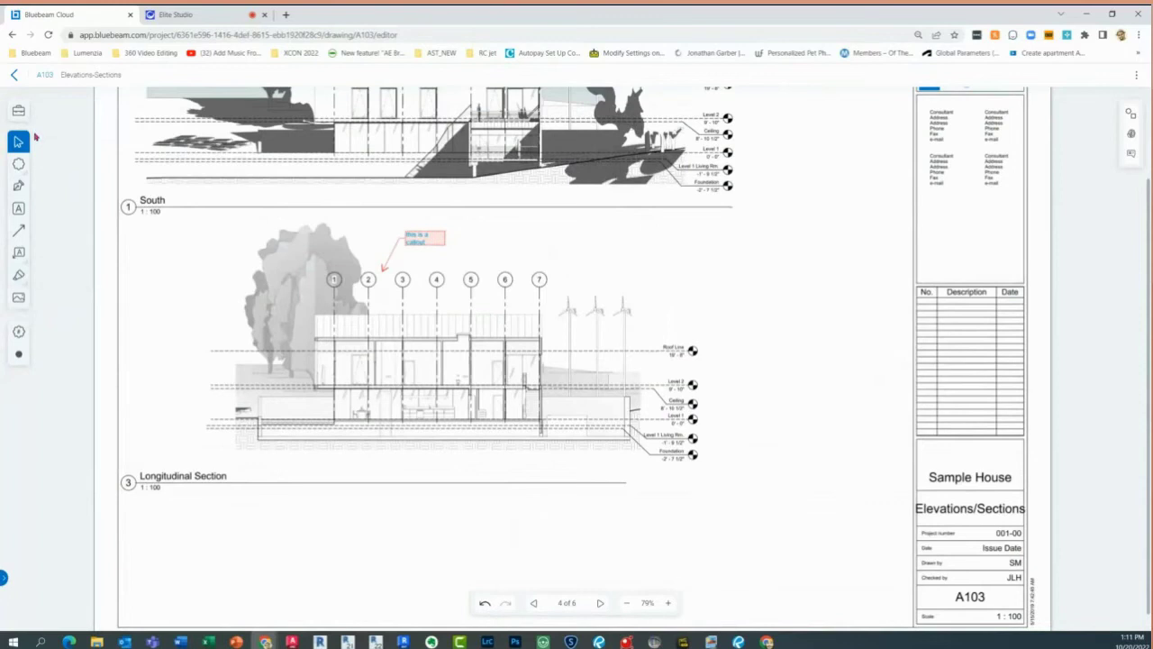
{"action": "left_click", "coordinate": [19, 109]}
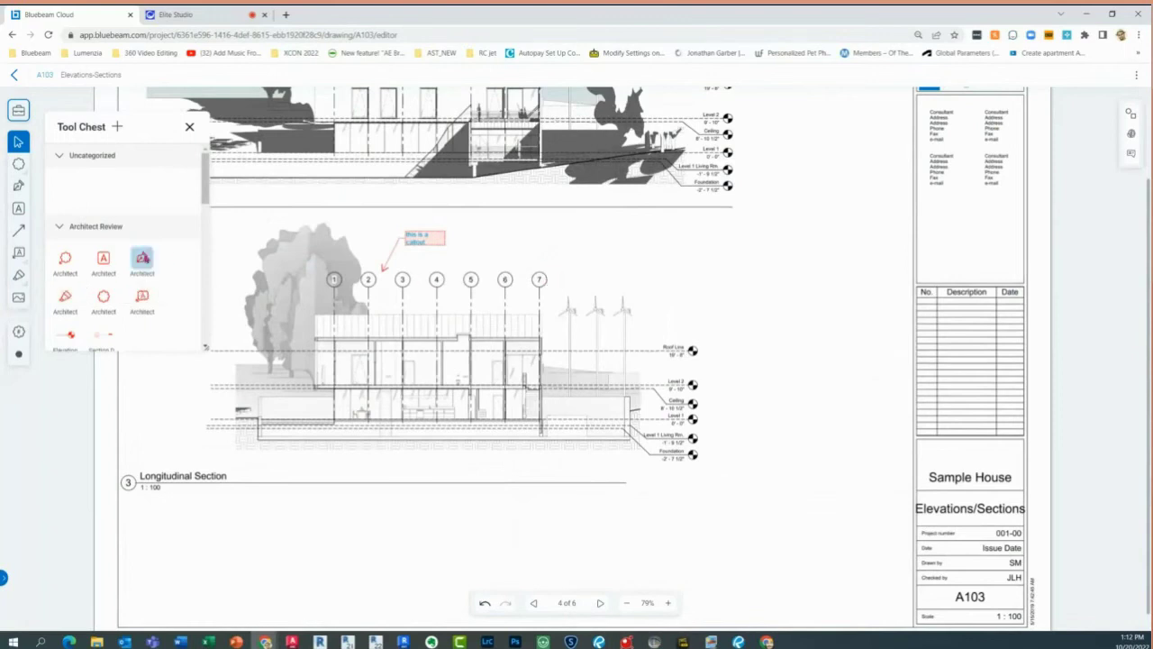
Draw an Architect Cloud+ revision cloud with leader at gridline 7, then close the Tool Chest
{"action": "left_click", "coordinate": [66, 260]}
{"action": "left_click", "coordinate": [548, 274]}
{"action": "left_click", "coordinate": [579, 246]}
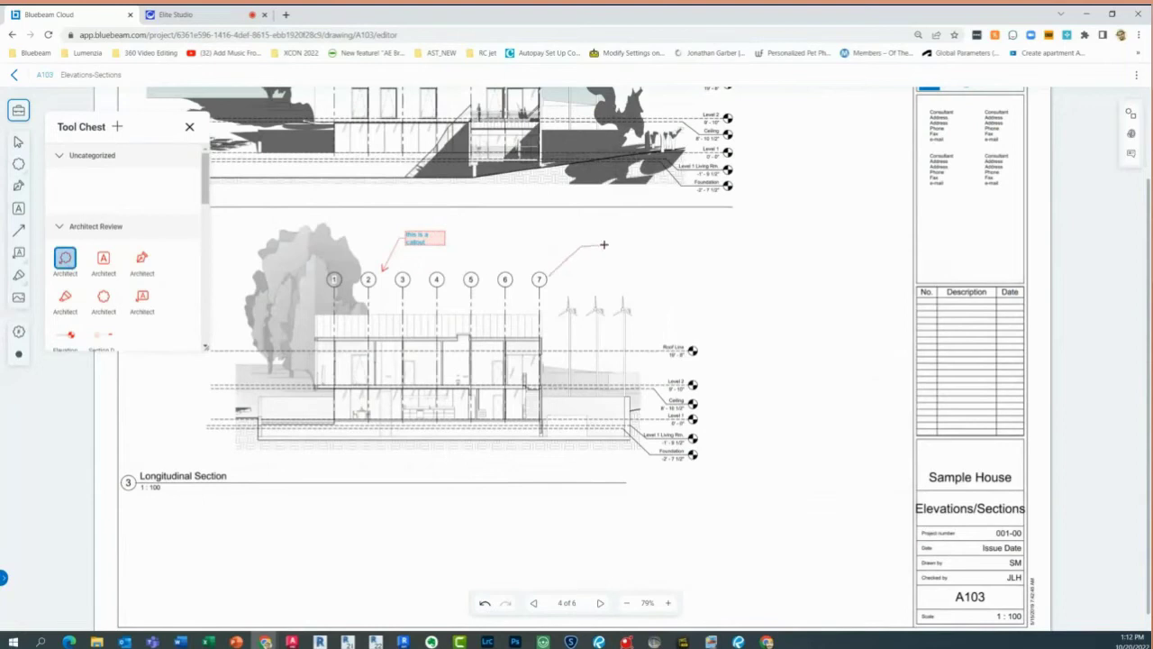
{"action": "left_click", "coordinate": [603, 244]}
{"action": "left_click", "coordinate": [548, 271]}
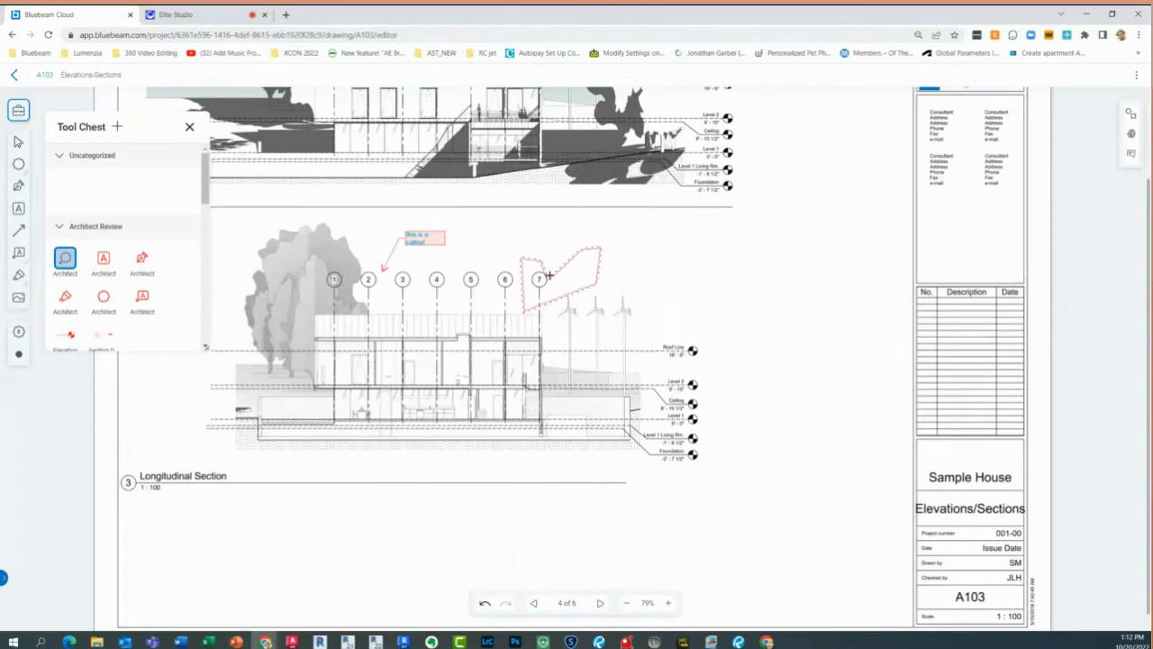
{"action": "left_click_drag", "start_coordinate": [602, 245], "coordinate": [639, 239]}
{"action": "left_click", "coordinate": [666, 265]}
{"action": "key", "text": "Escape"}
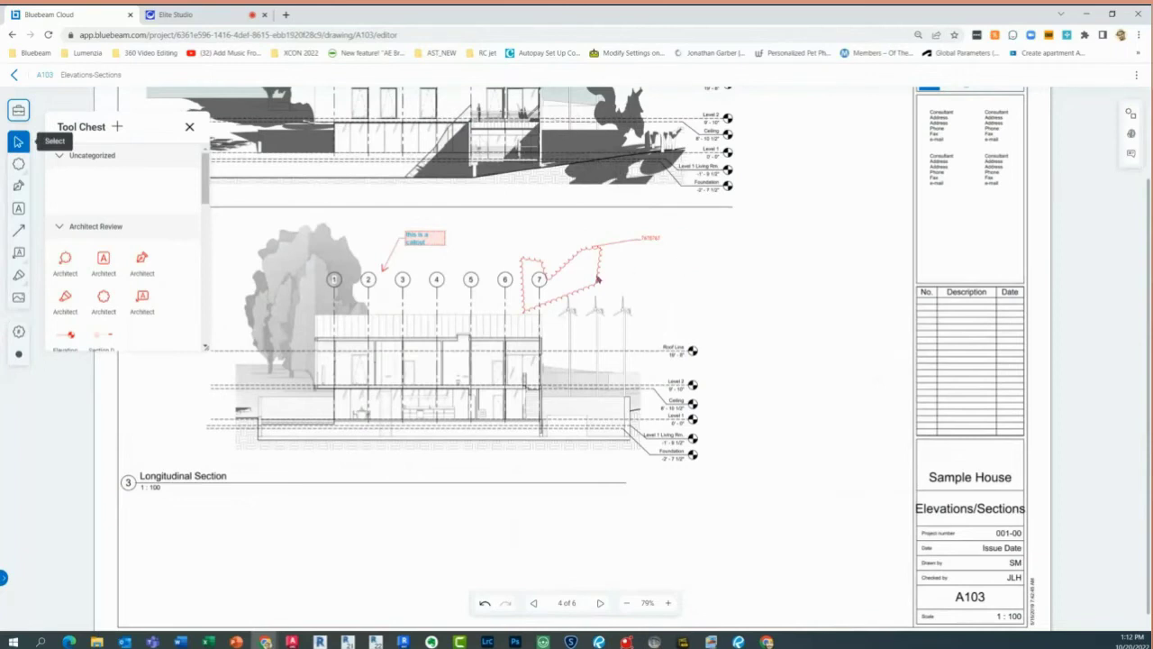
{"action": "scroll", "coordinate": [155, 270], "scroll_direction": "down", "scroll_amount": 4}
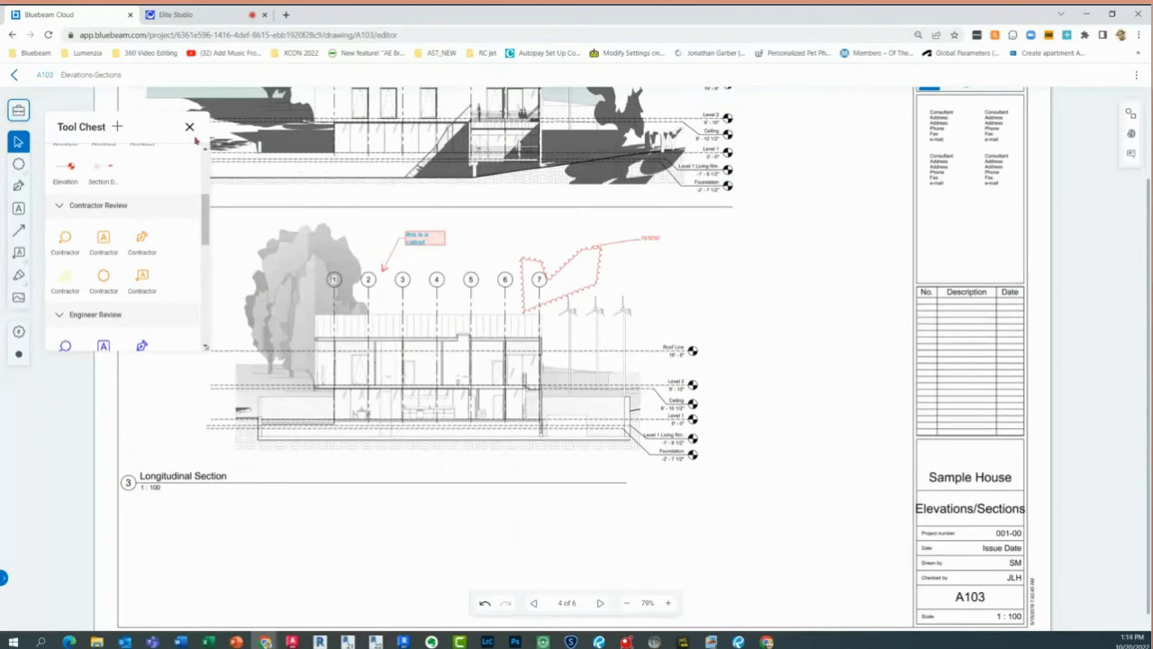
{"action": "left_click", "coordinate": [190, 127]}
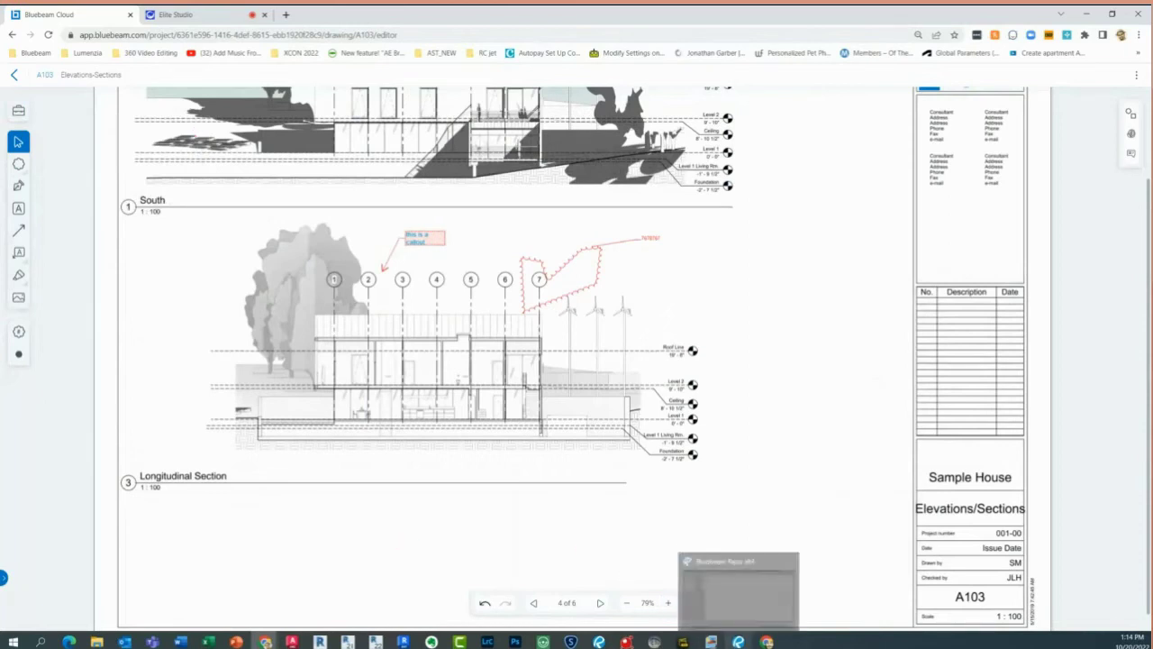
Back in Revu, create the Studio project '2022-10-20- Webinar Cloud', correcting the mistyped name
{"action": "left_click", "coordinate": [739, 641]}
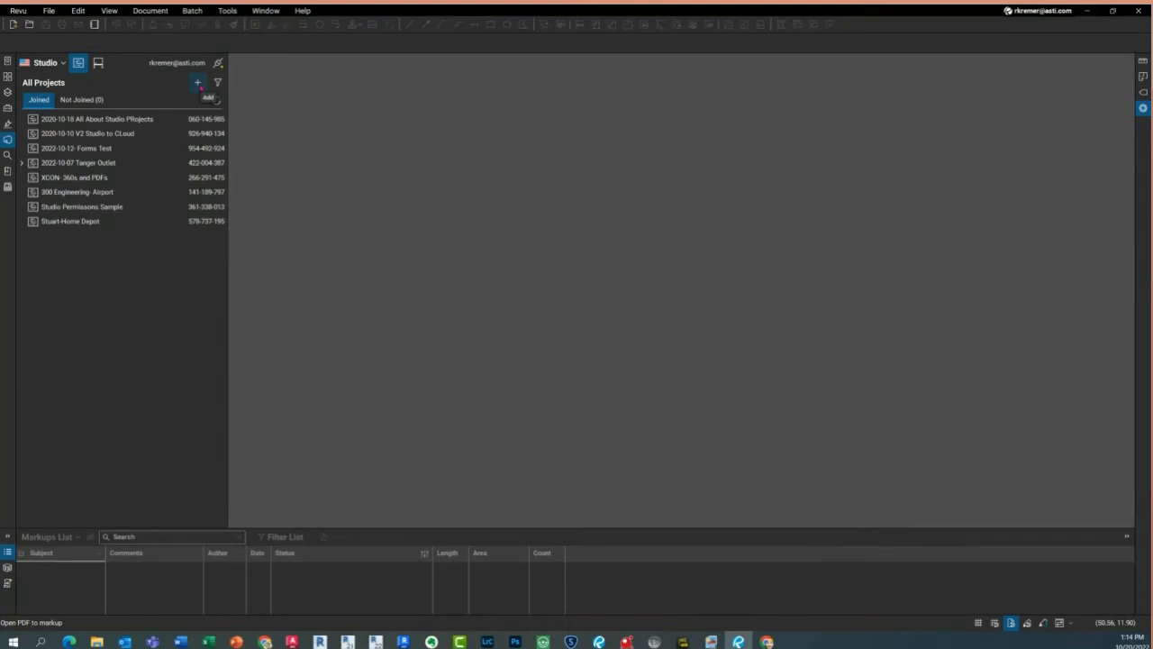
{"action": "left_click", "coordinate": [198, 83]}
{"action": "left_click", "coordinate": [198, 82]}
{"action": "left_click", "coordinate": [217, 82]}
{"action": "left_click", "coordinate": [197, 83]}
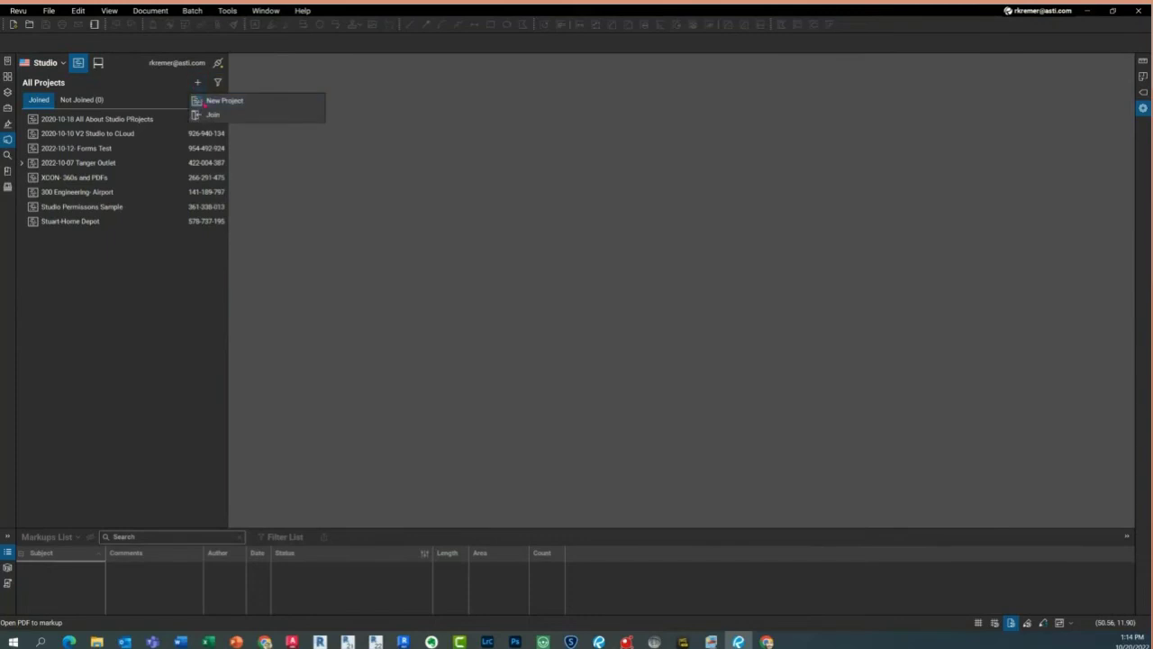
{"action": "left_click", "coordinate": [207, 101]}
{"action": "type", "text": "2022"}
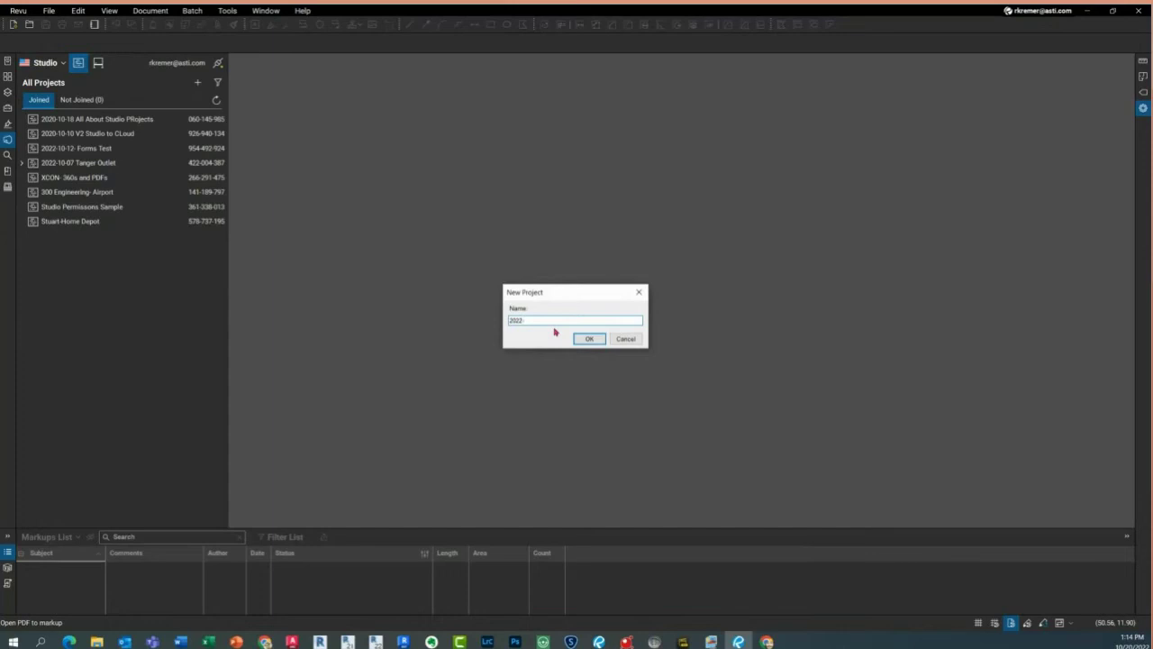
{"action": "type", "text": "-10-20-Webinar CLoud isi't grea"}
{"action": "key", "text": "BackSpace"}
{"action": "key", "text": "BackSpace"}
{"action": "key", "text": "BackSpace"}
{"action": "key", "text": "BackSpace"}
{"action": "key", "text": "BackSpace"}
{"action": "key", "text": "BackSpace"}
{"action": "key", "text": "BackSpace"}
{"action": "key", "text": "BackSpace"}
{"action": "key", "text": "BackSpace"}
{"action": "key", "text": "BackSpace"}
{"action": "key", "text": "BackSpace"}
{"action": "key", "text": "BackSpace"}
{"action": "key", "text": "BackSpace"}
{"action": "key", "text": "BackSpace"}
{"action": "type", "text": "Cloud"}
{"action": "left_click", "coordinate": [593, 340]}
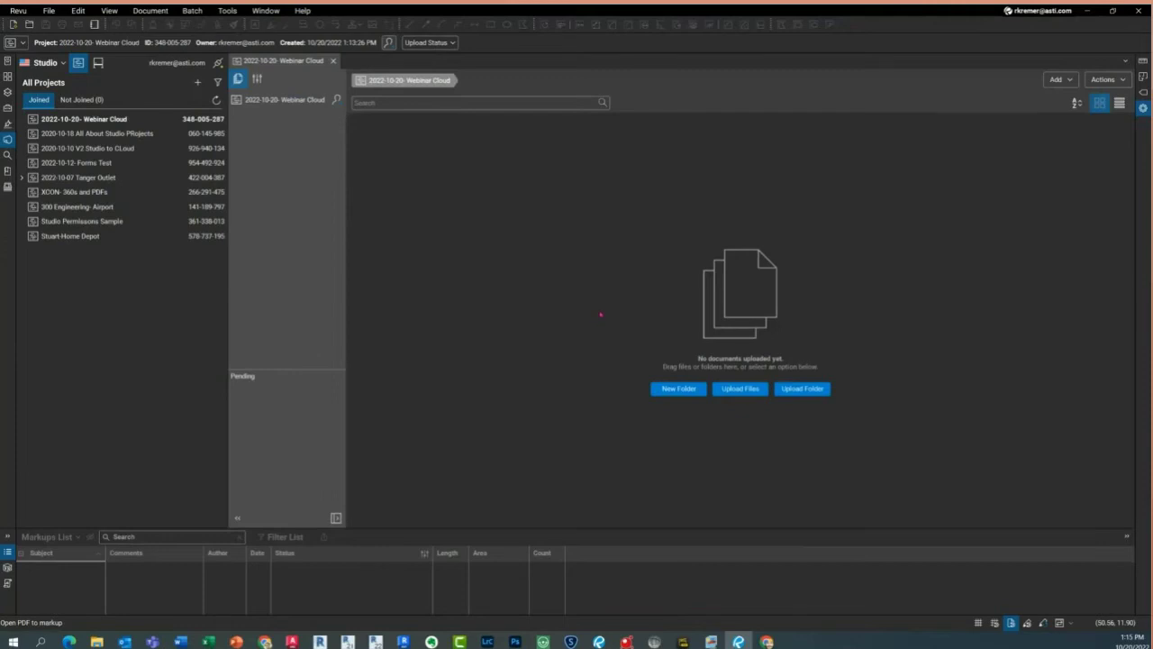
Upload all five PDFs from the '2022-10-20 Webinar - Bluebeam Cloud' folder, A0.00 through A1.3.0 ROOF PLAN
{"action": "left_click", "coordinate": [725, 390]}
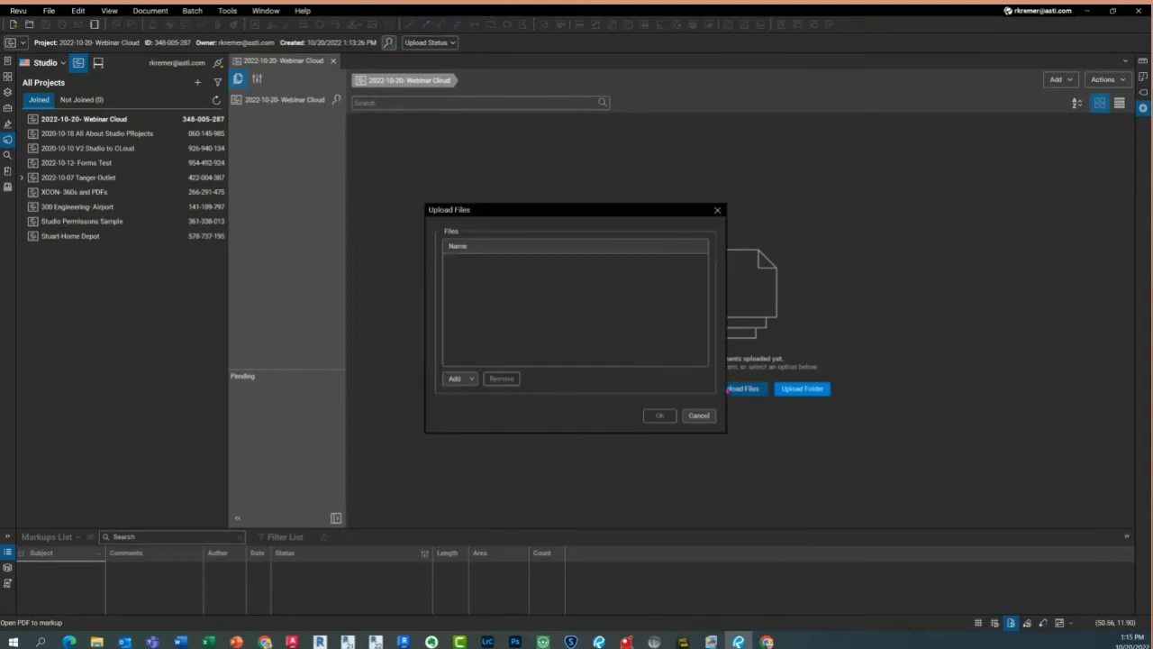
{"action": "left_click", "coordinate": [468, 379]}
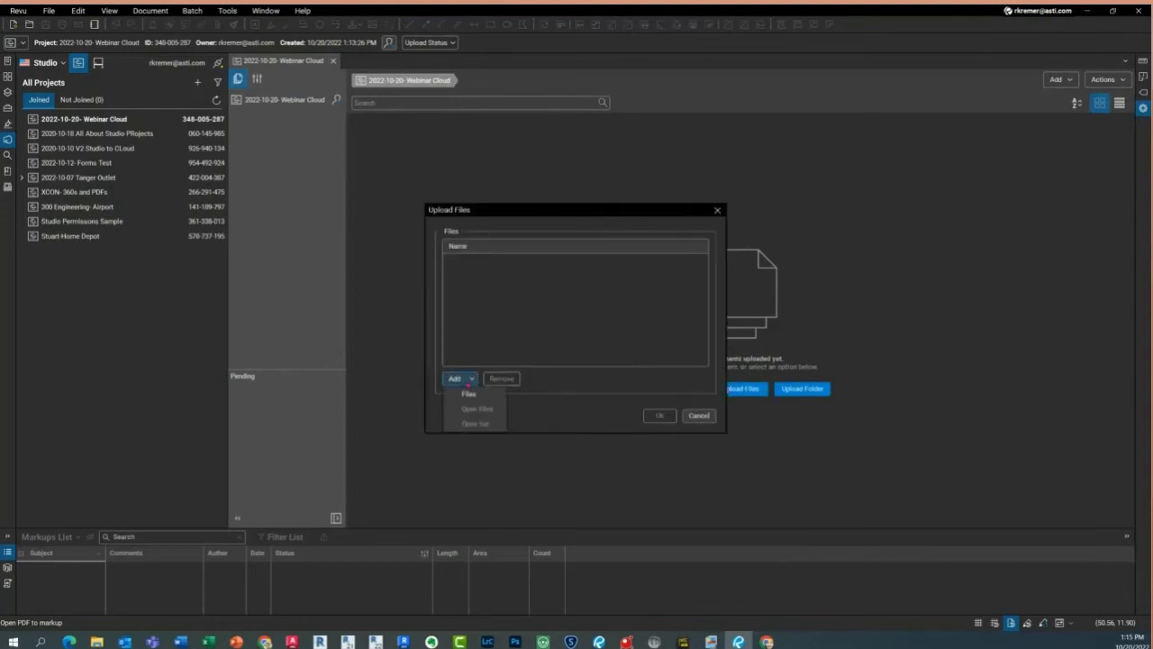
{"action": "left_click", "coordinate": [479, 399]}
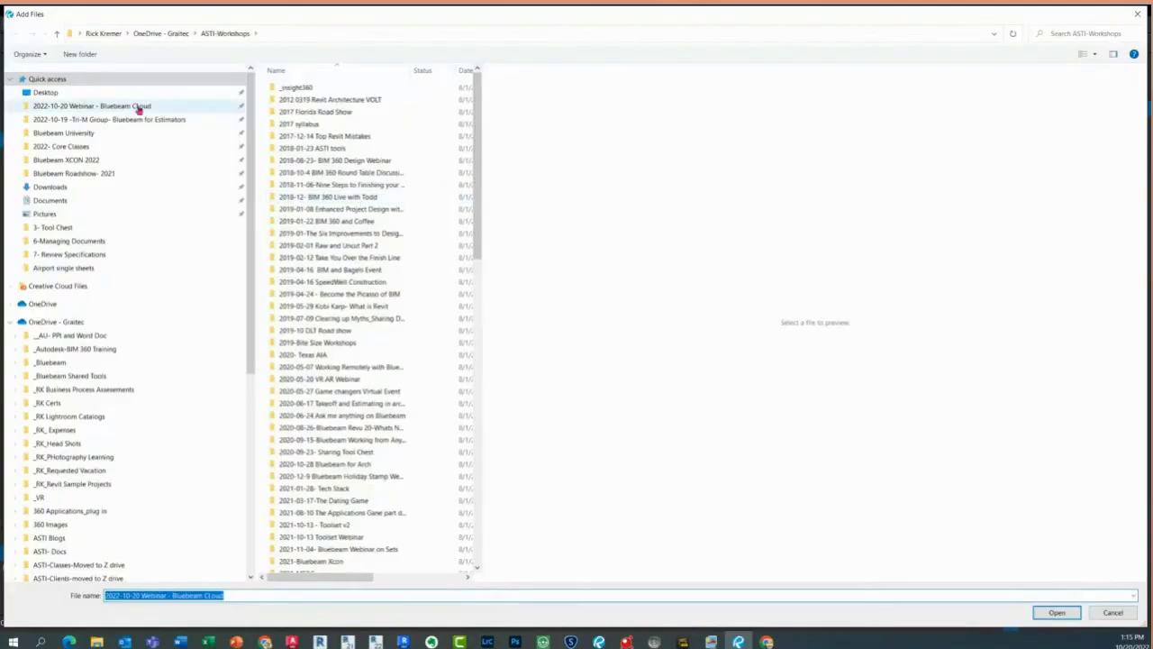
{"action": "left_click", "coordinate": [138, 107]}
{"action": "left_click", "coordinate": [287, 88]}
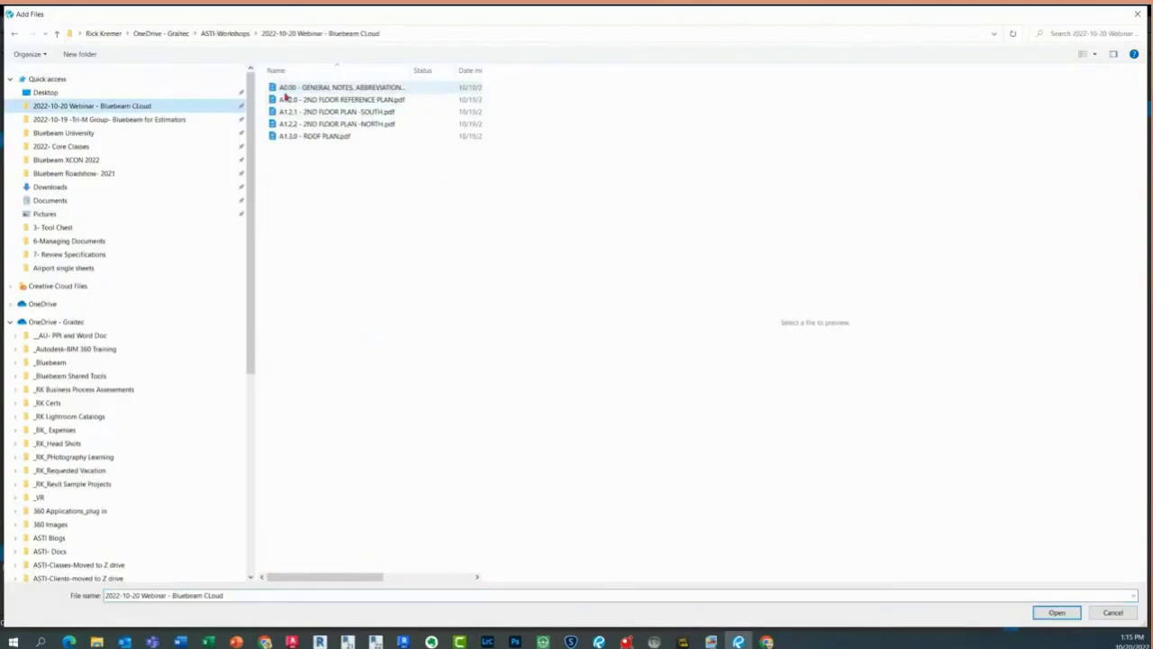
{"action": "left_click", "coordinate": [293, 137], "text": "shift"}
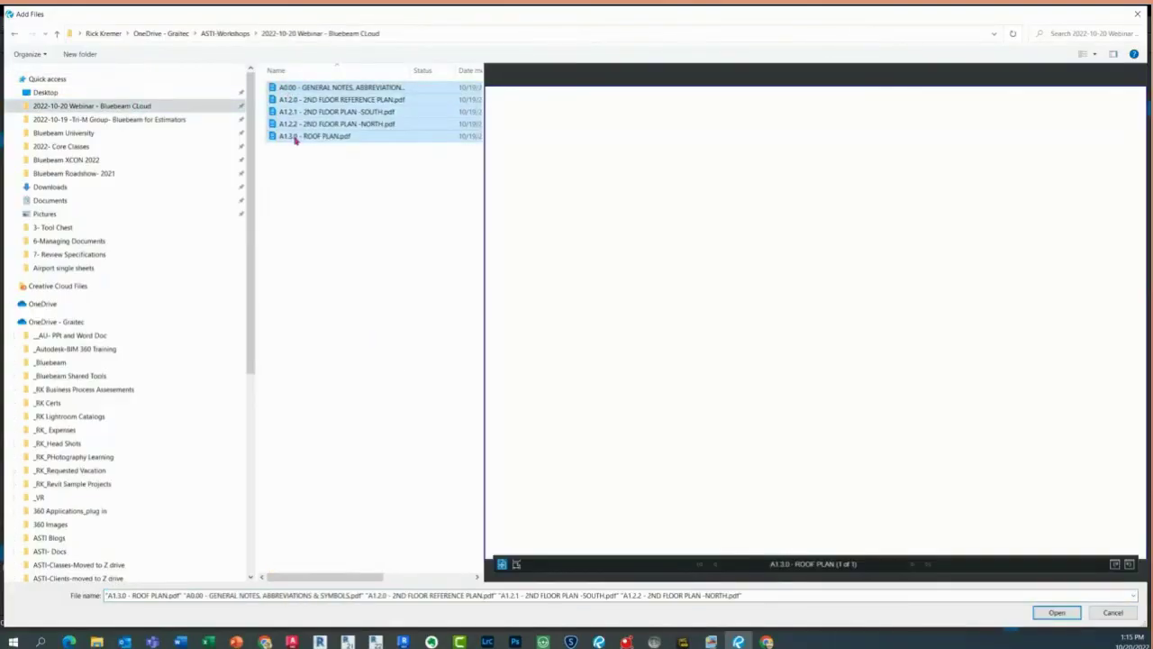
{"action": "left_click", "coordinate": [1057, 613]}
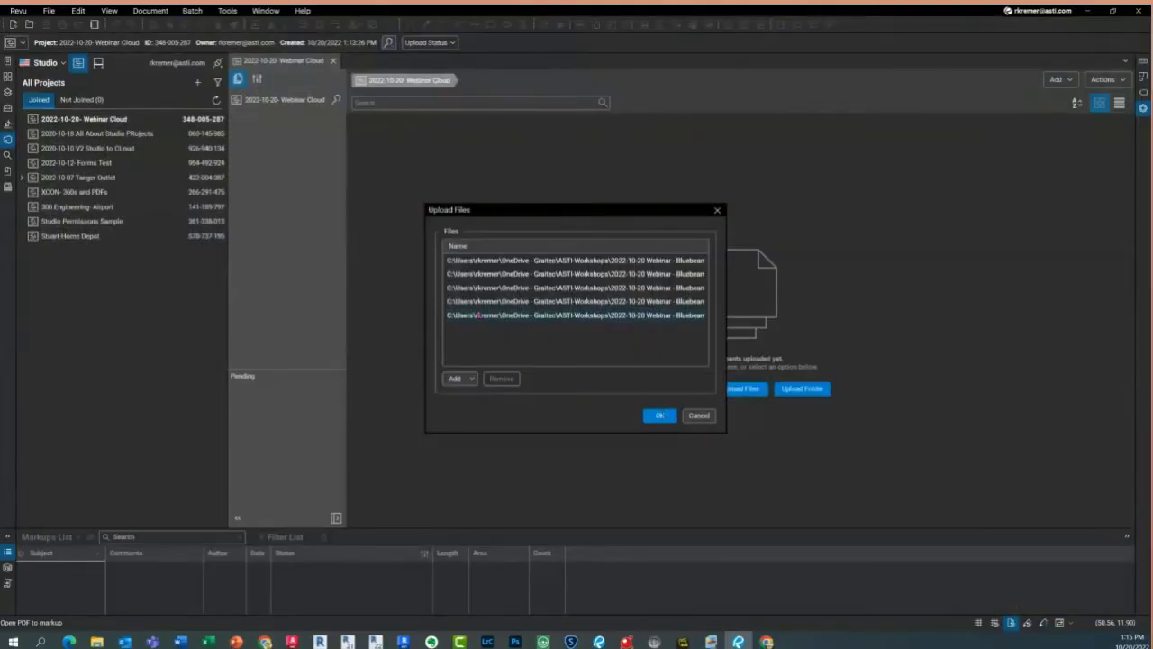
{"action": "left_click", "coordinate": [656, 416]}
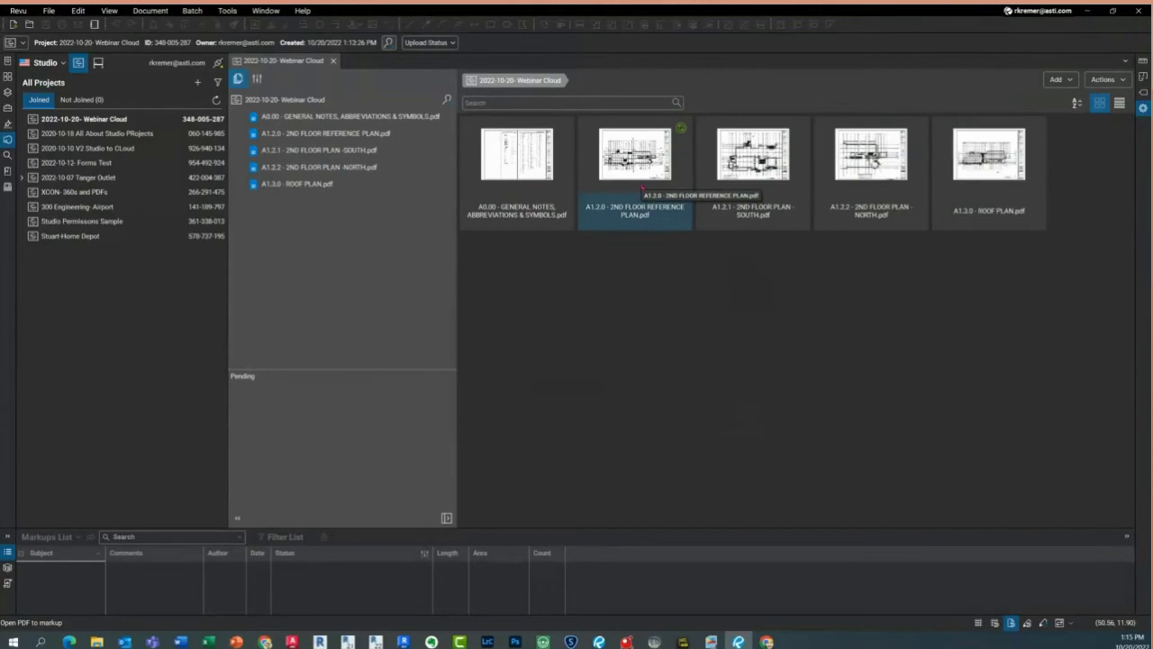
Open A1.2.0 - 2ND FLOOR REFERENCE PLAN in its own tab, declining Split View
{"action": "right_click", "coordinate": [644, 181]}
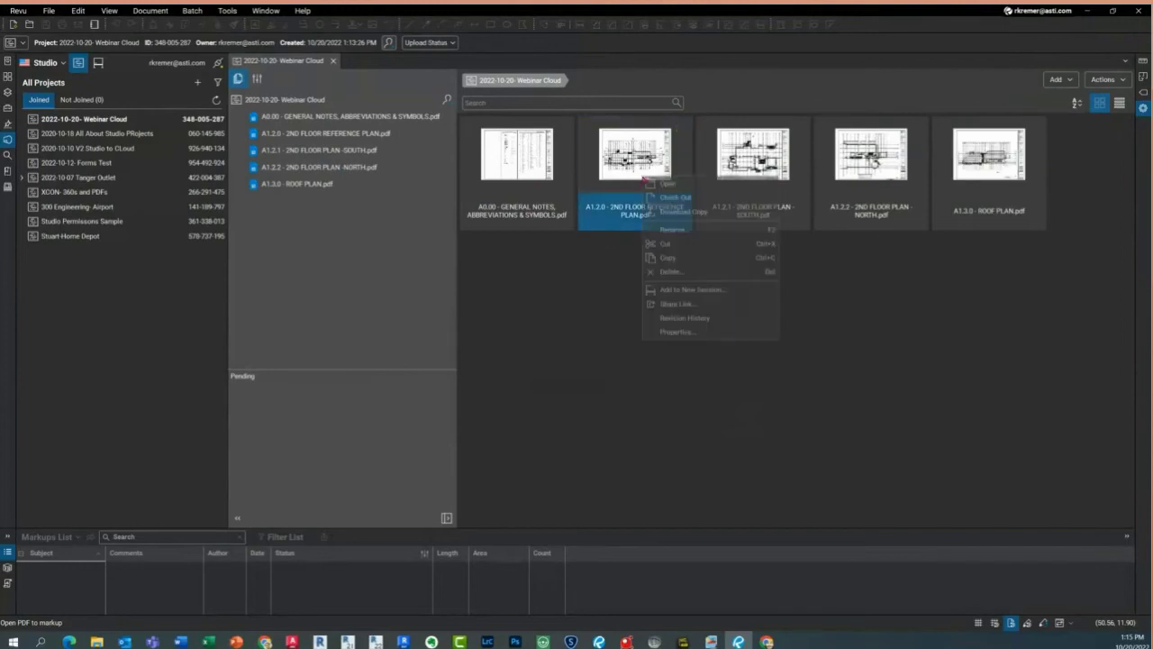
{"action": "left_click", "coordinate": [619, 171]}
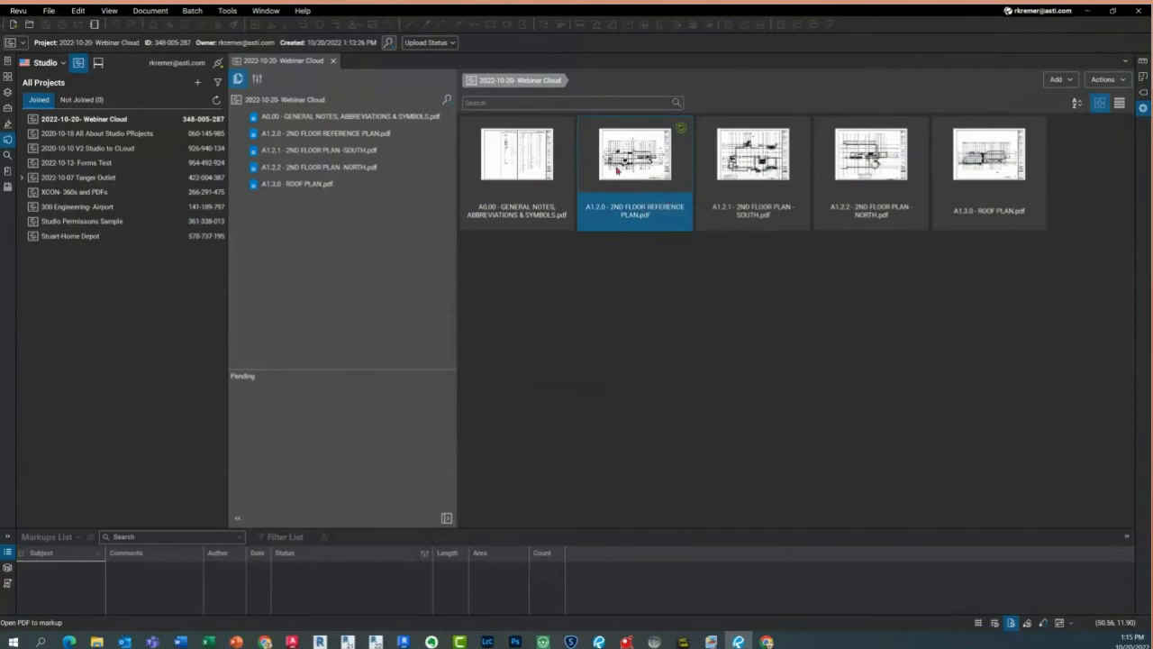
{"action": "right_click", "coordinate": [619, 170]}
{"action": "left_click", "coordinate": [642, 181]}
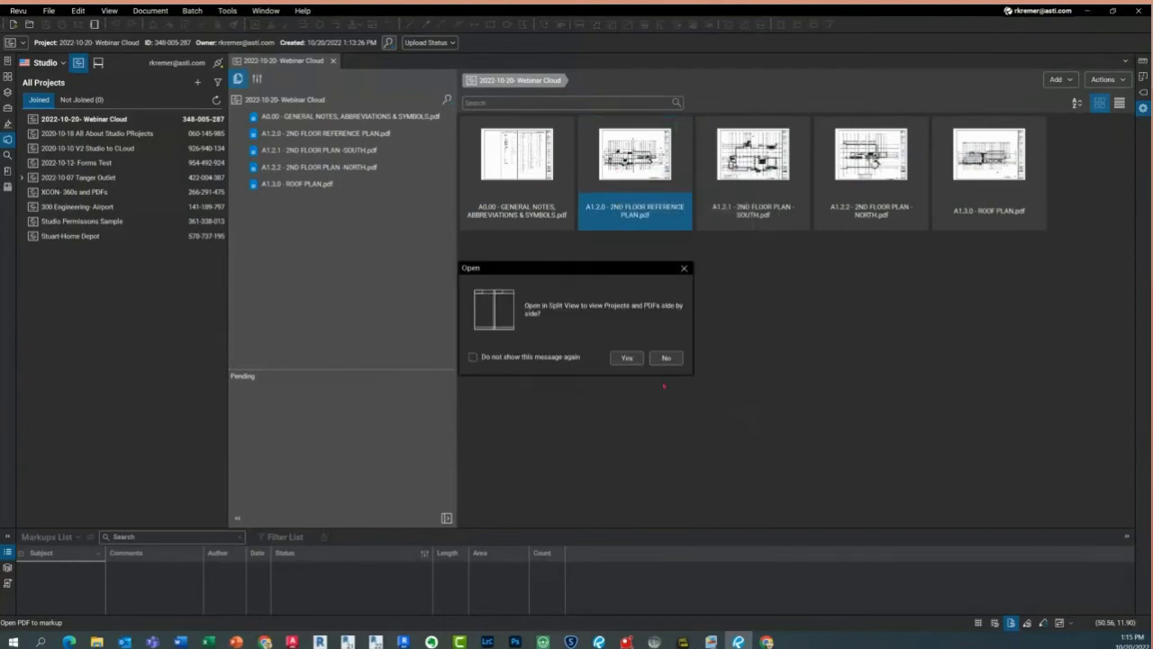
{"action": "left_click", "coordinate": [666, 358]}
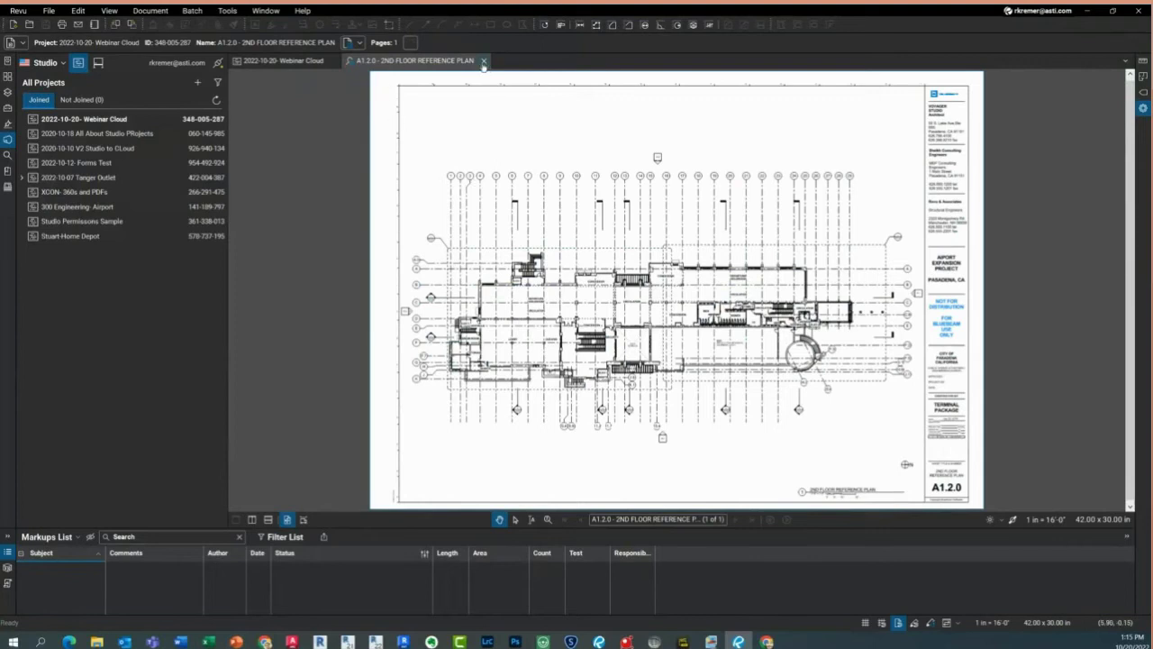
Check the A1.2.0 plan back into Studio and close its document tab
{"action": "left_click", "coordinate": [351, 63]}
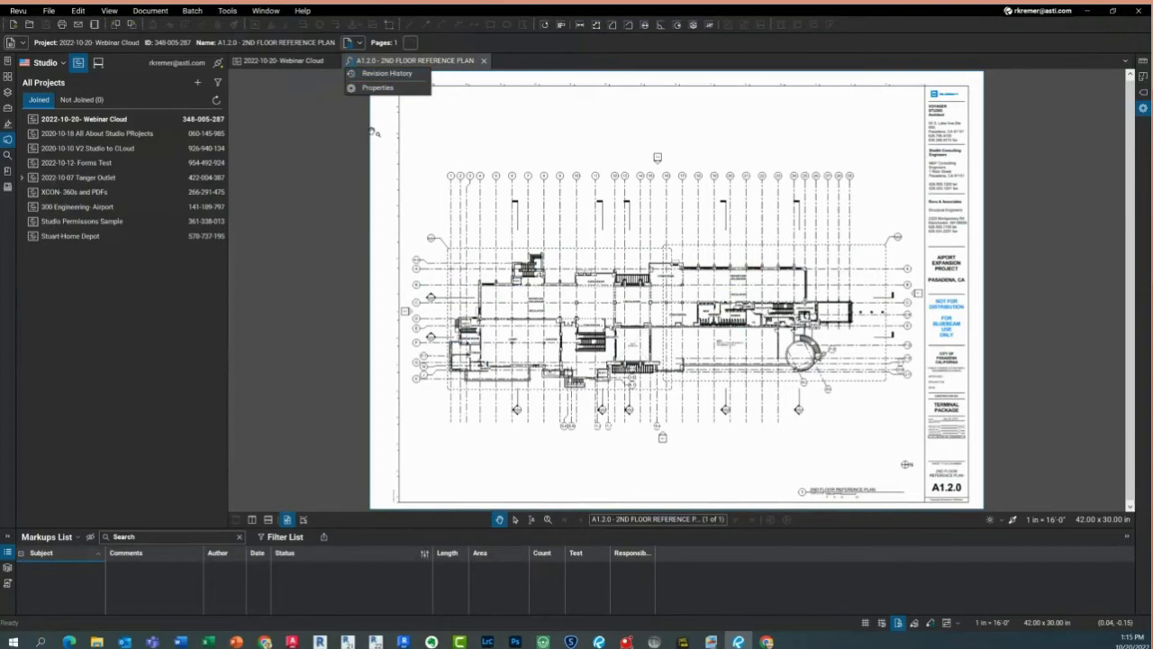
{"action": "left_click", "coordinate": [351, 65]}
{"action": "right_click", "coordinate": [353, 69]}
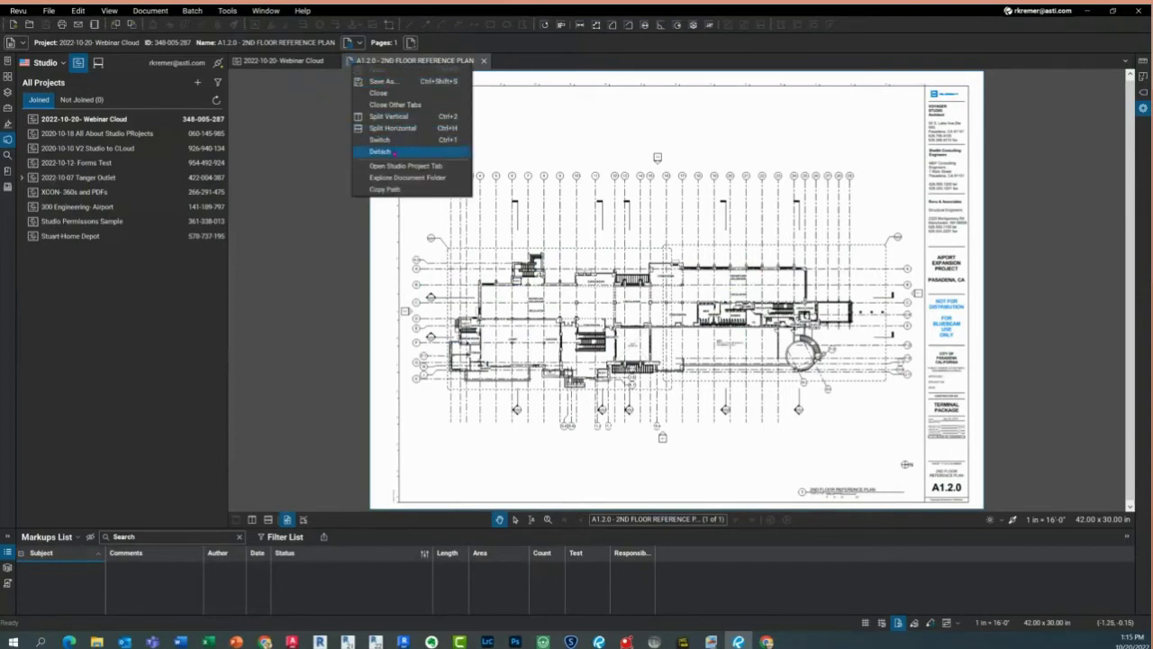
{"action": "left_click", "coordinate": [351, 63]}
{"action": "left_click", "coordinate": [350, 64]}
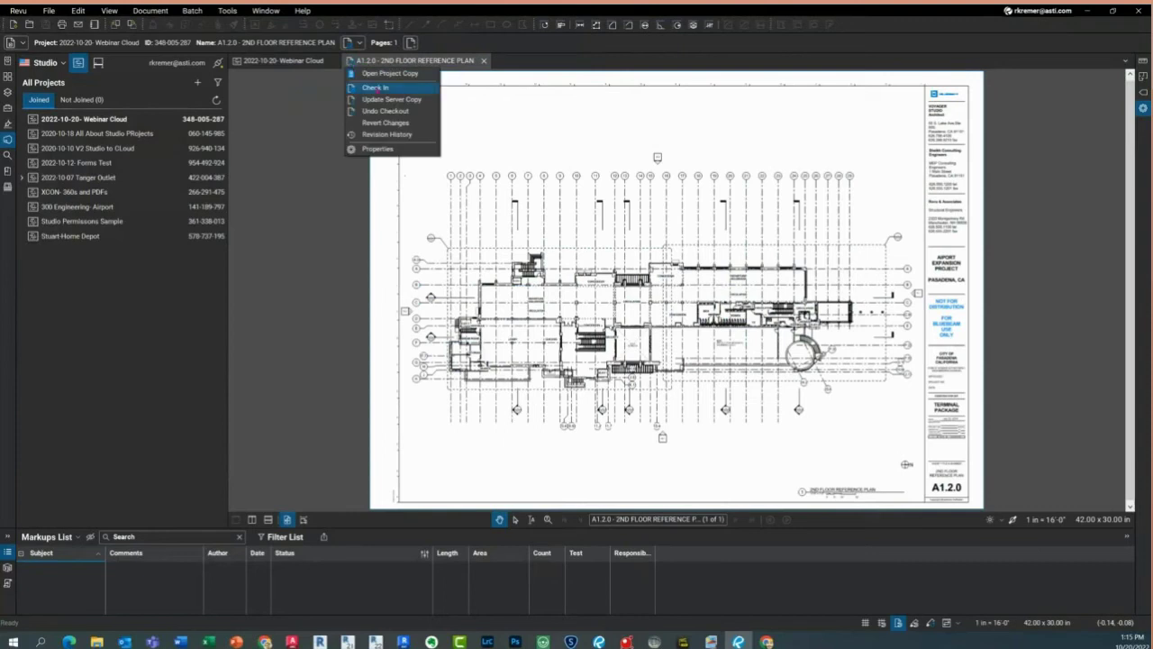
{"action": "left_click", "coordinate": [377, 88]}
{"action": "left_click", "coordinate": [618, 386]}
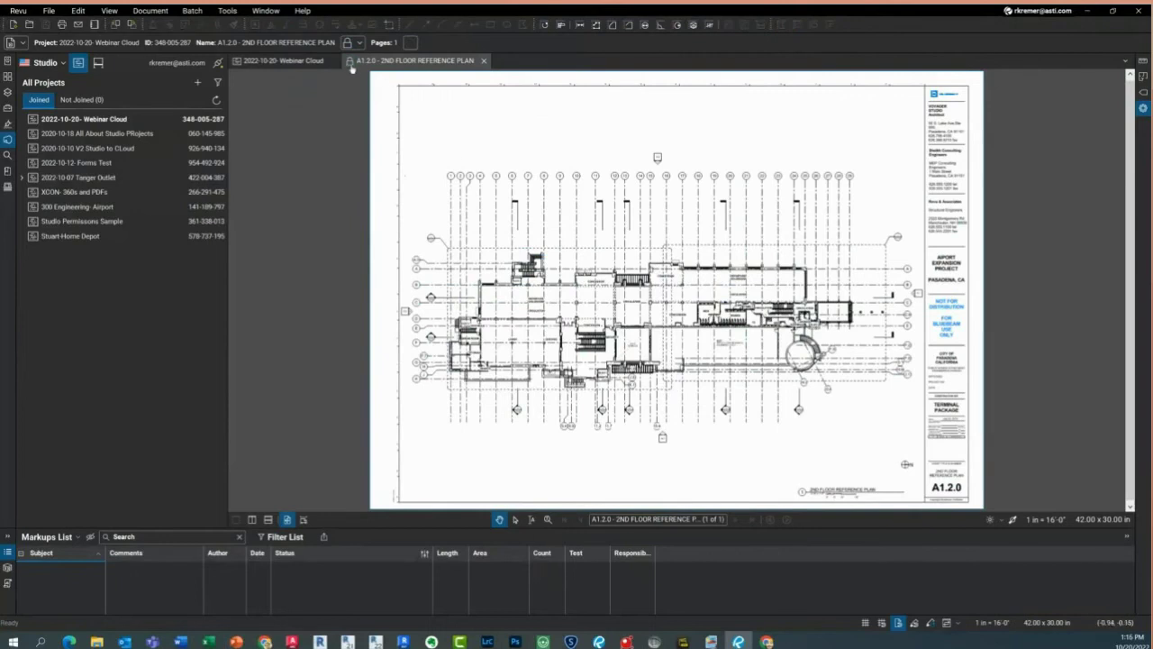
{"action": "left_click", "coordinate": [484, 60]}
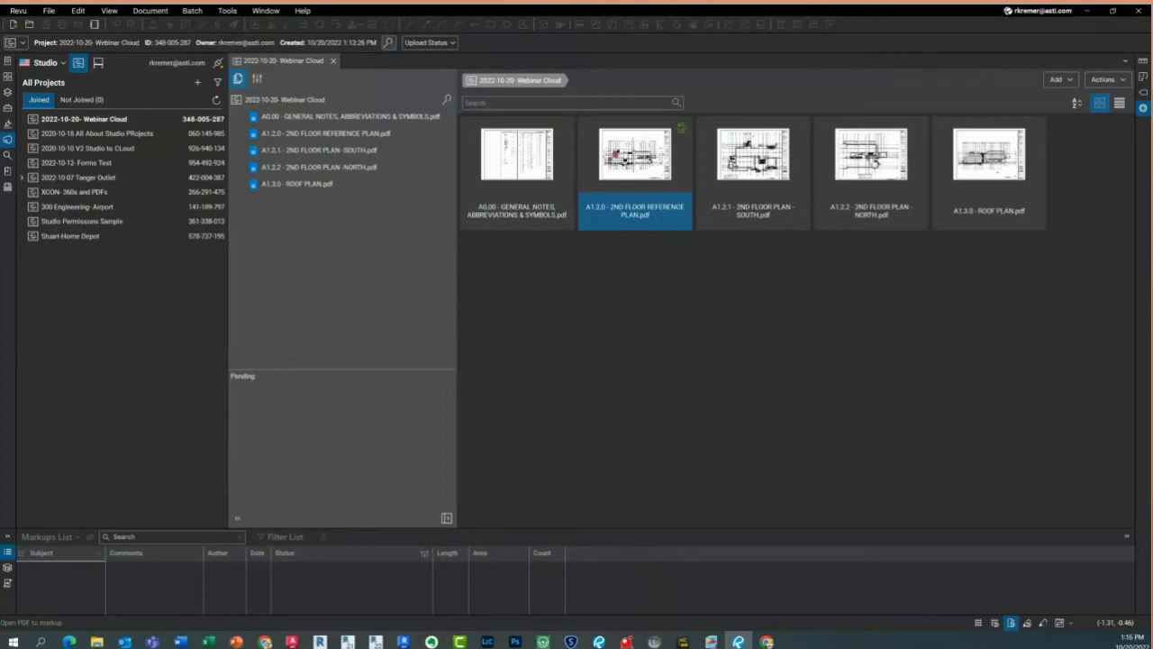
View the A1.2.0 file's revision history, pick version 1.1, then close it
{"action": "right_click", "coordinate": [614, 153]}
{"action": "left_click", "coordinate": [659, 294]}
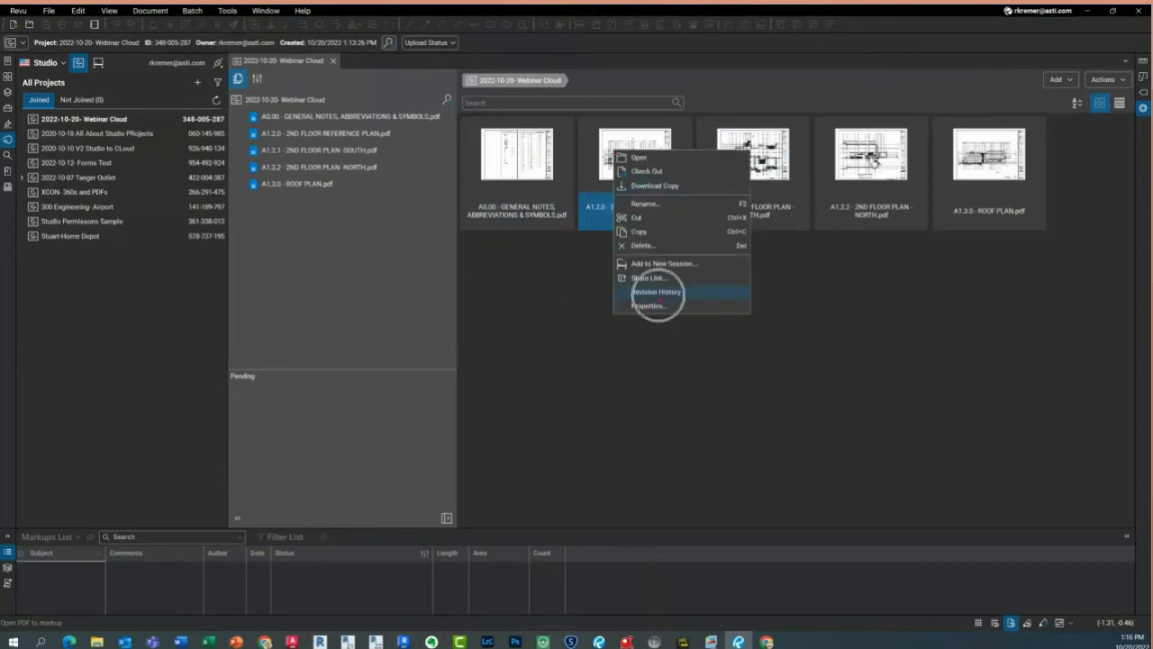
{"action": "left_click", "coordinate": [491, 232]}
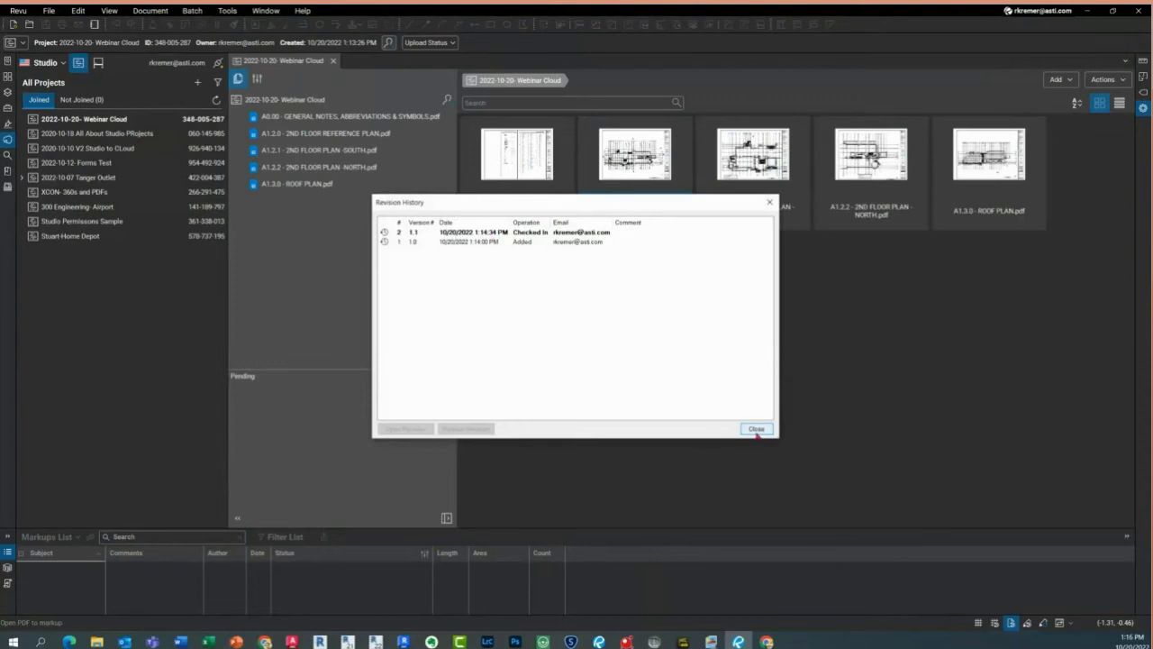
{"action": "left_click", "coordinate": [756, 430]}
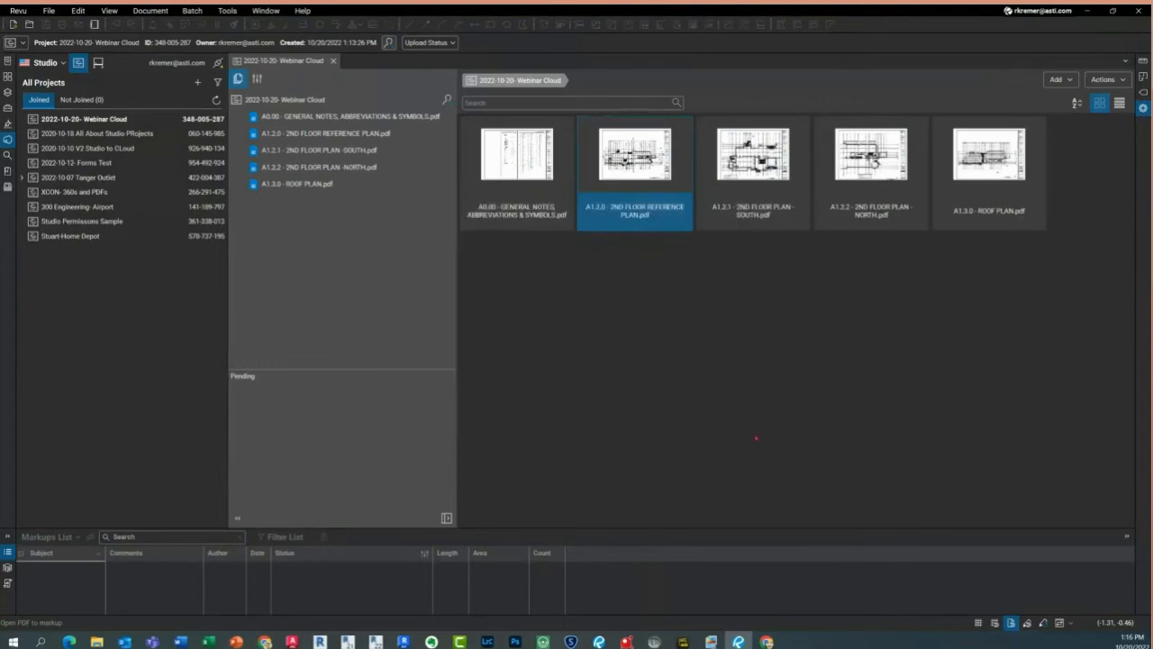
{"action": "left_click", "coordinate": [748, 436]}
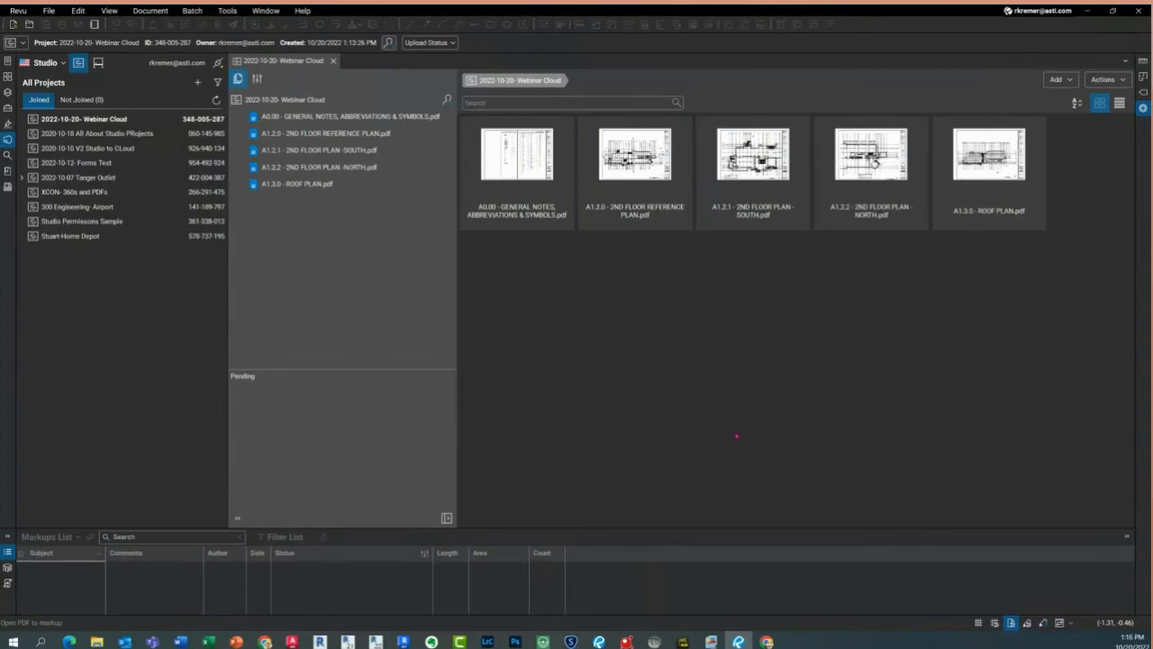
Select A1.2.0 to view its actions, then minimize Revu to reveal Bluebeam Cloud
{"action": "left_click", "coordinate": [653, 198]}
{"action": "right_click", "coordinate": [655, 197]}
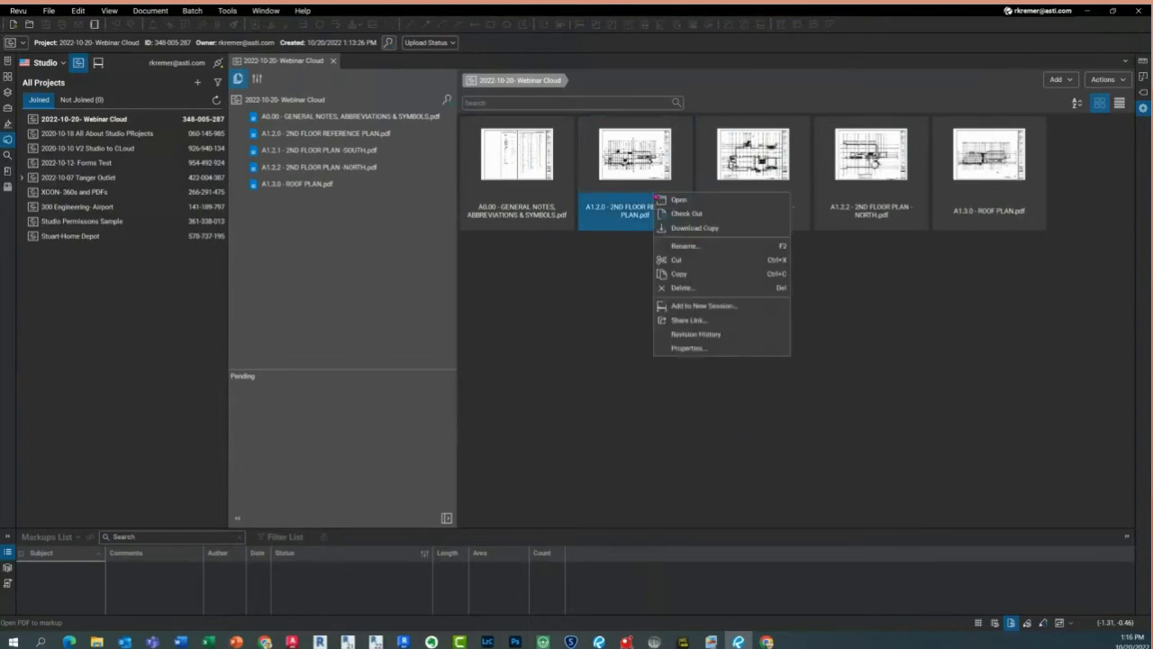
{"action": "left_click", "coordinate": [695, 319]}
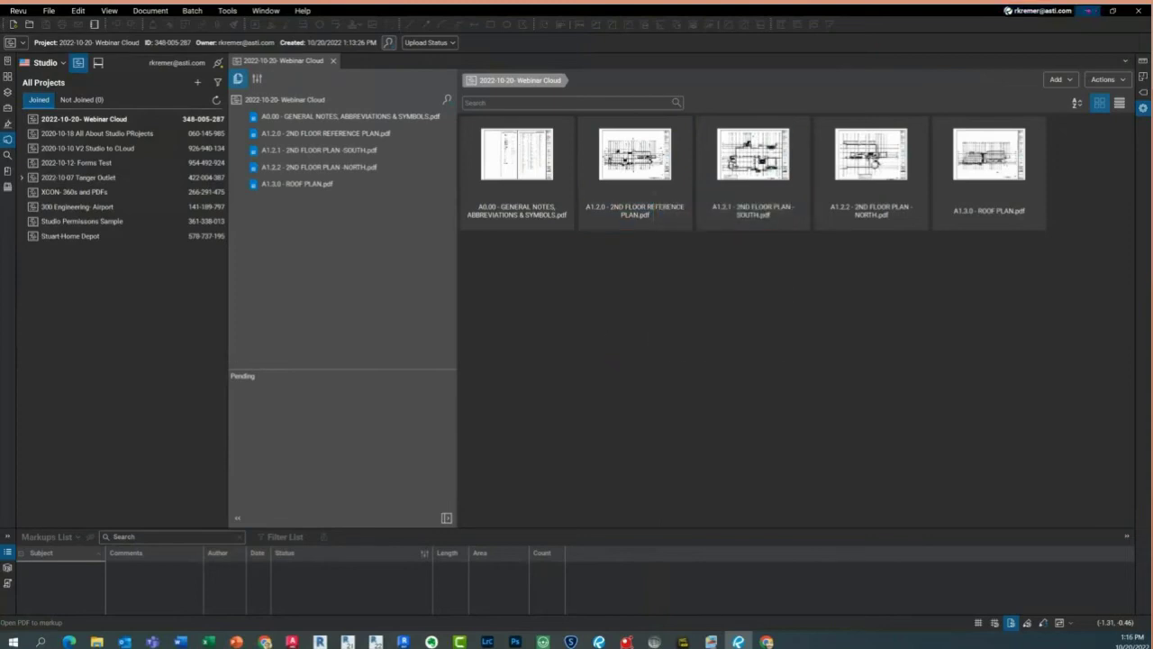
{"action": "left_click", "coordinate": [1088, 11]}
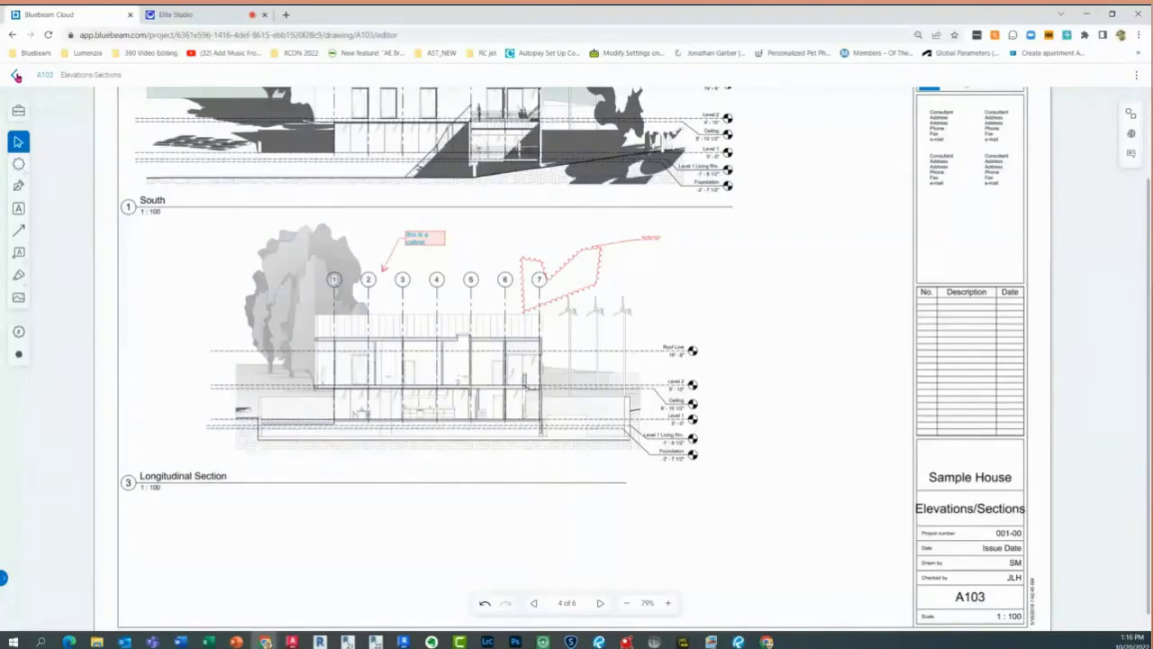
Leave the A103 drawing, go to the Dashboard, and open the full Projects list
{"action": "left_click", "coordinate": [15, 75]}
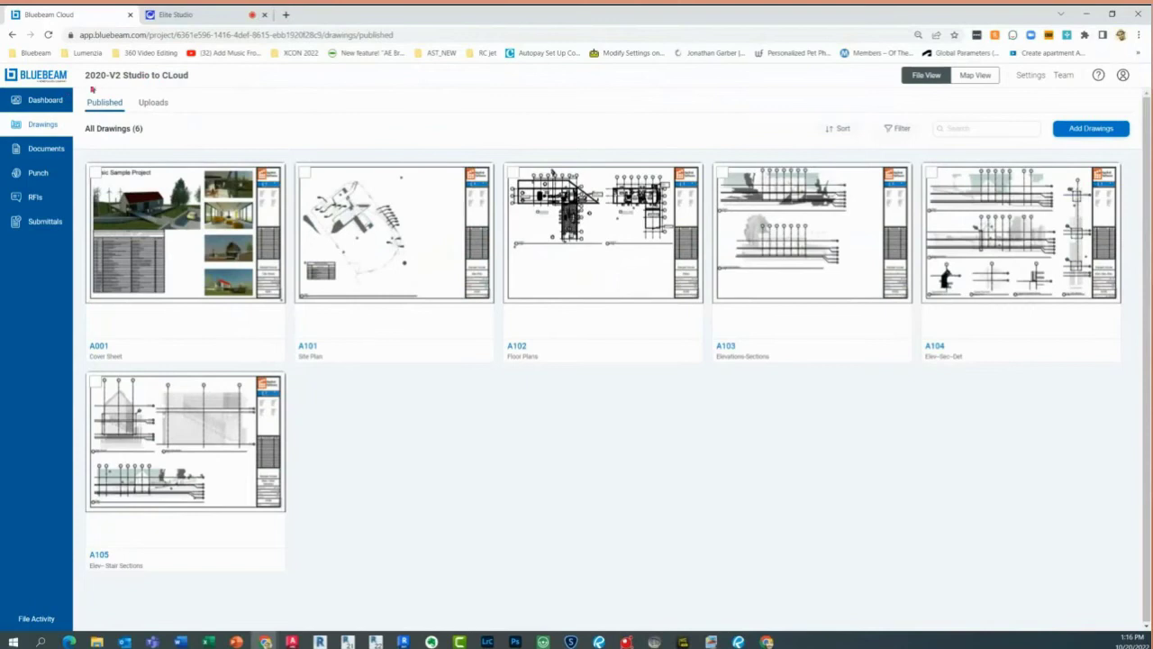
{"action": "left_click", "coordinate": [56, 101]}
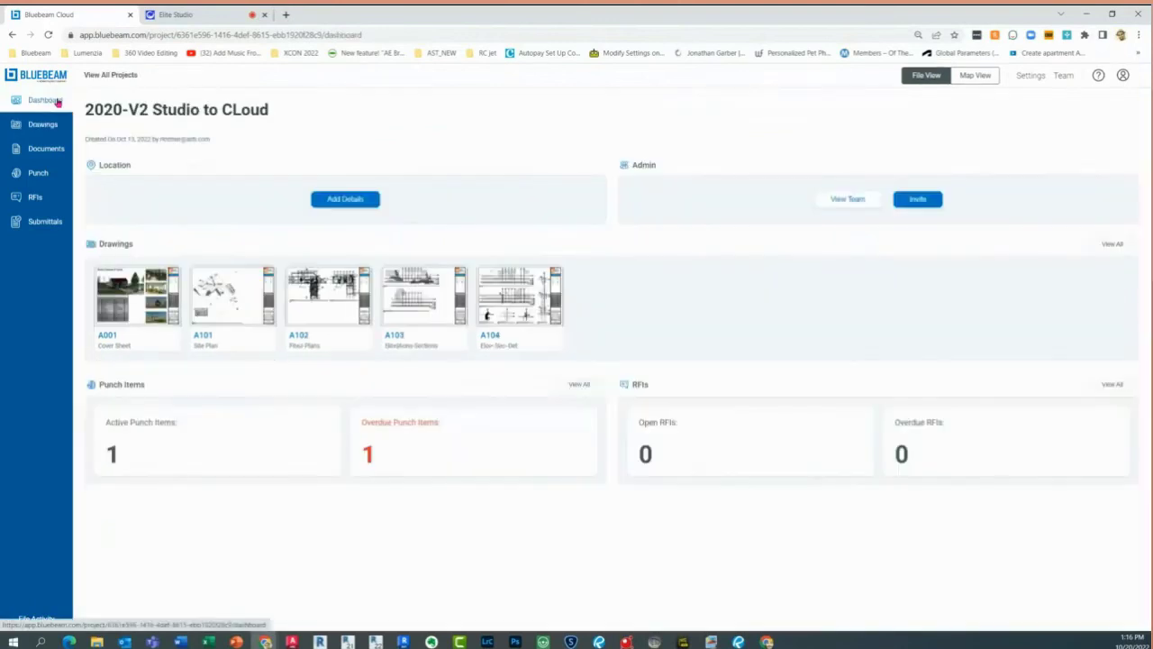
{"action": "left_click", "coordinate": [57, 101]}
{"action": "left_click", "coordinate": [121, 75]}
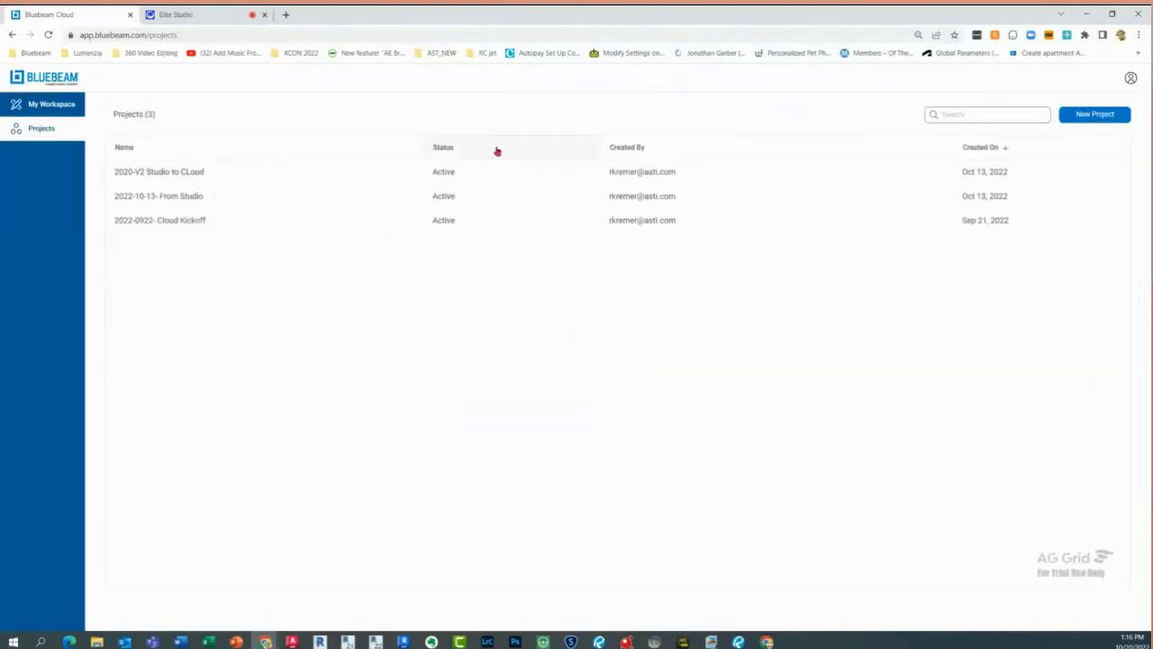
{"action": "left_click", "coordinate": [1106, 118]}
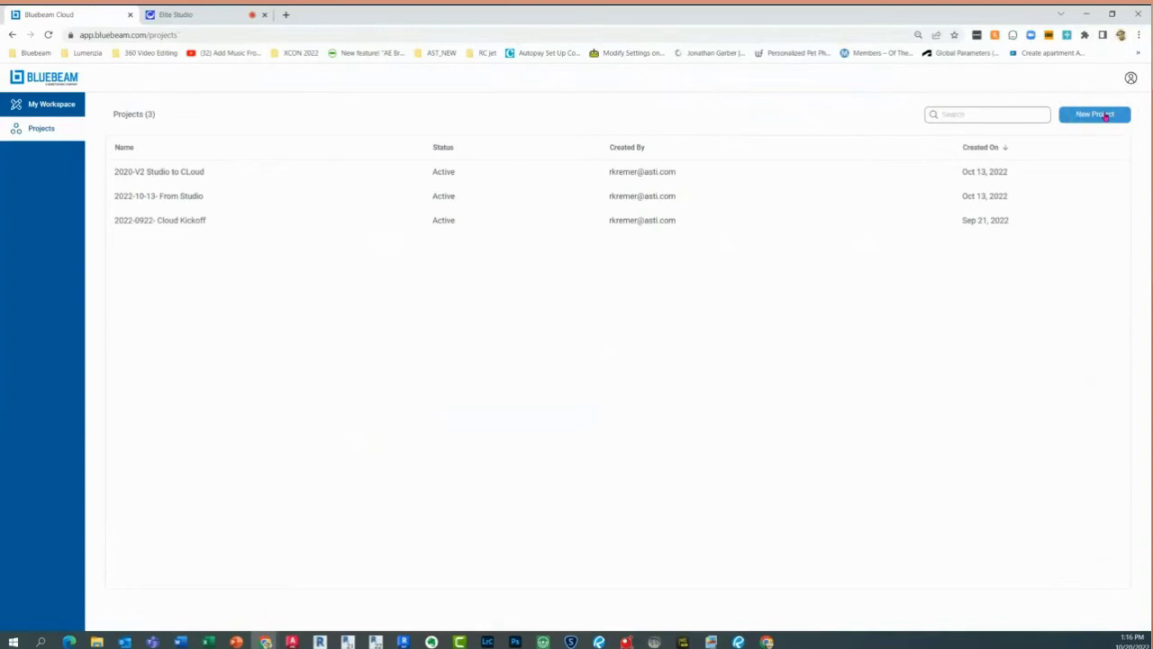
Create a project named 'Cloud Webinar', correcting the misspelled 'Could Webinar' before saving
{"action": "left_click", "coordinate": [1107, 117]}
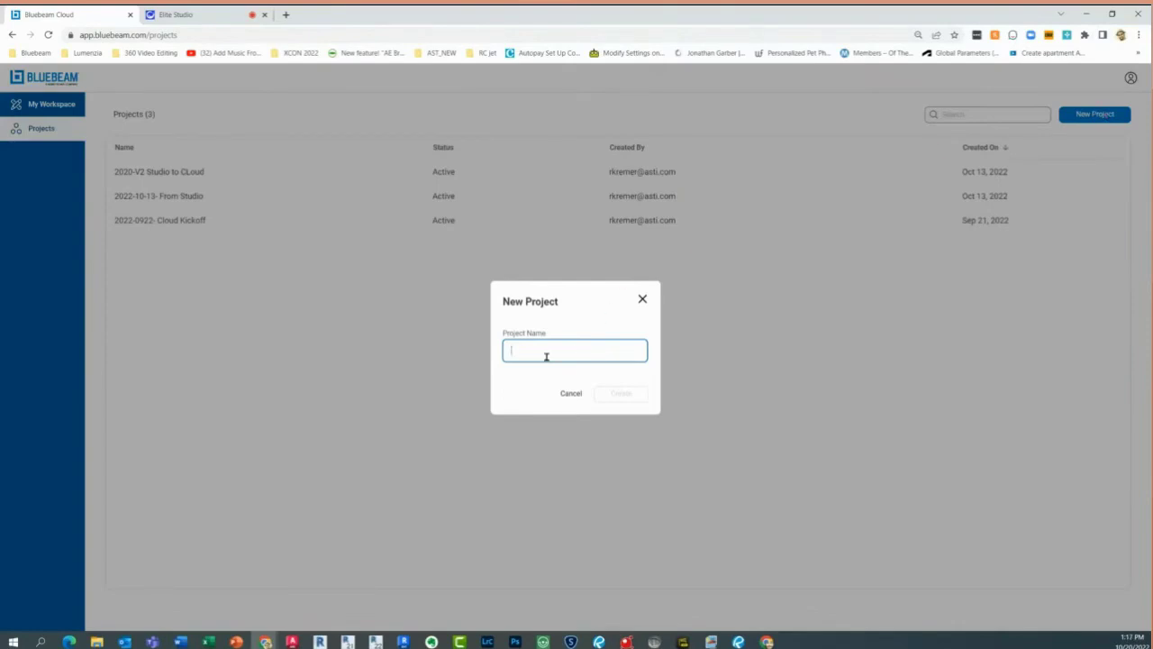
{"action": "type", "text": "Could Webinar"}
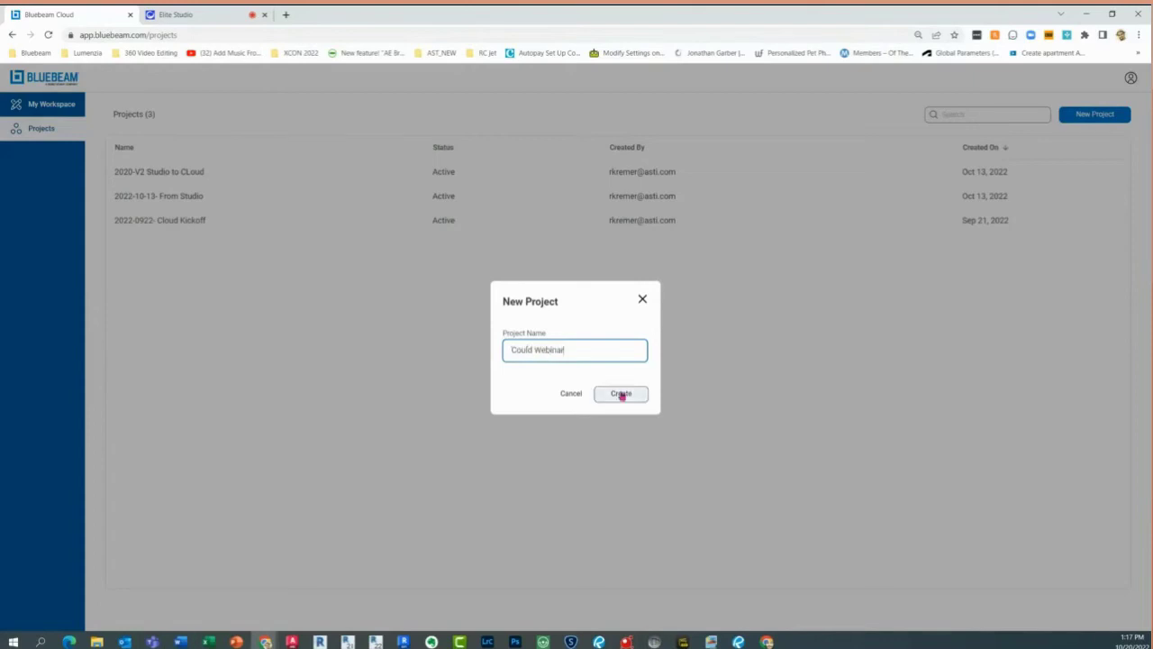
{"action": "left_click", "coordinate": [532, 350]}
{"action": "key", "text": "BackSpace"}
{"action": "key", "text": "BackSpace"}
{"action": "key", "text": "BackSpace"}
{"action": "key", "text": "BackSpace"}
{"action": "type", "text": "Lou"}
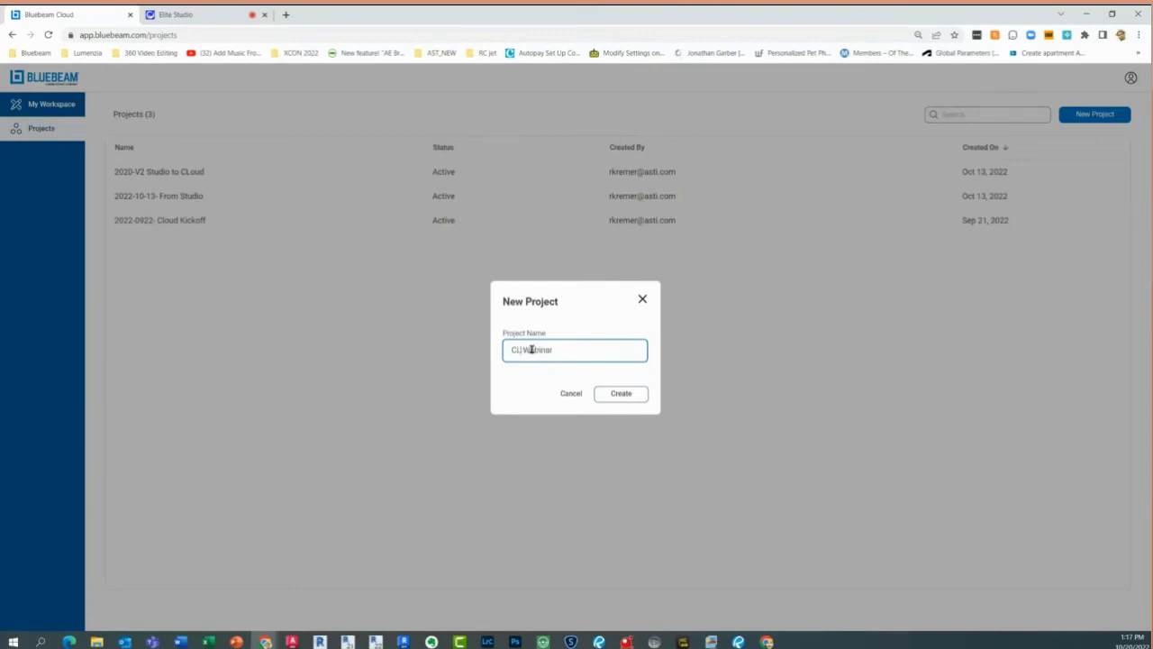
{"action": "key", "text": "BackSpace"}
{"action": "key", "text": "BackSpace"}
{"action": "key", "text": "BackSpace"}
{"action": "type", "text": "loud"}
{"action": "left_click", "coordinate": [621, 395]}
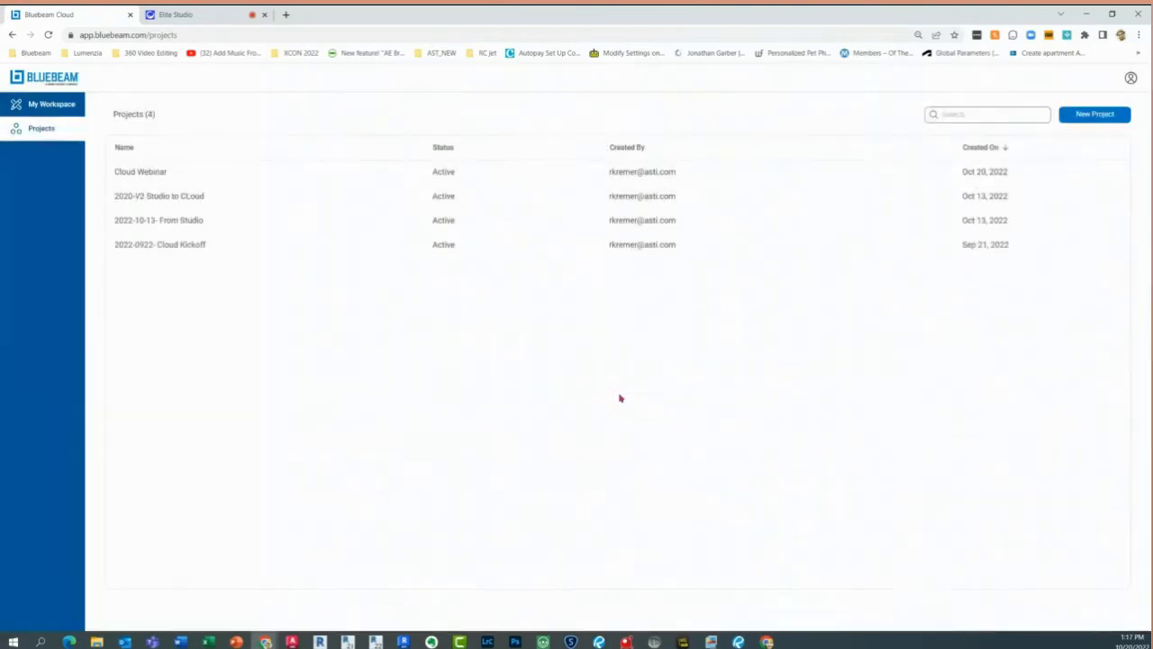
Open Cloud Webinar, confirm the welcome profile, and go to its empty Drawings page
{"action": "left_click", "coordinate": [234, 178]}
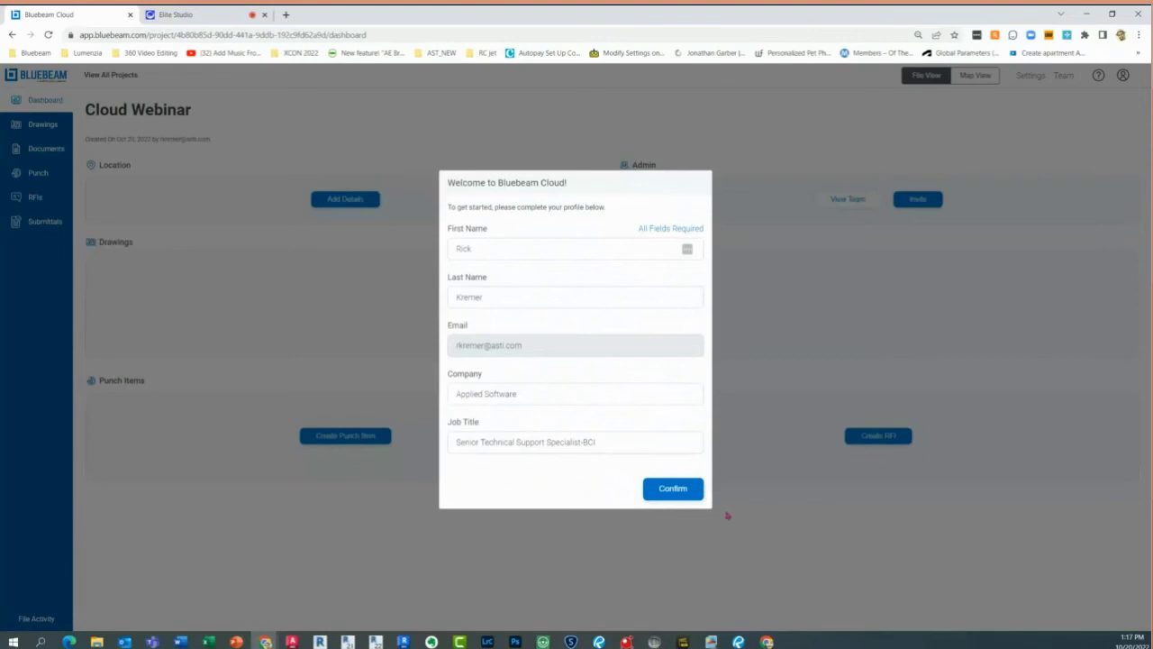
{"action": "left_click", "coordinate": [667, 489]}
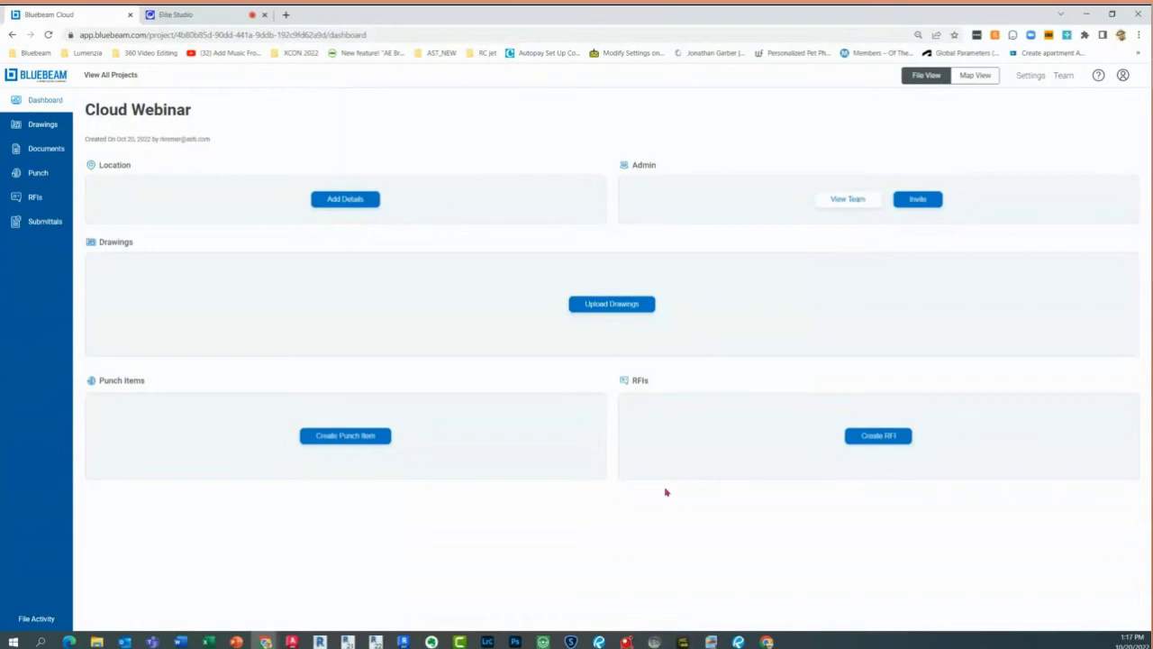
{"action": "left_click", "coordinate": [615, 308]}
{"action": "left_click", "coordinate": [617, 313]}
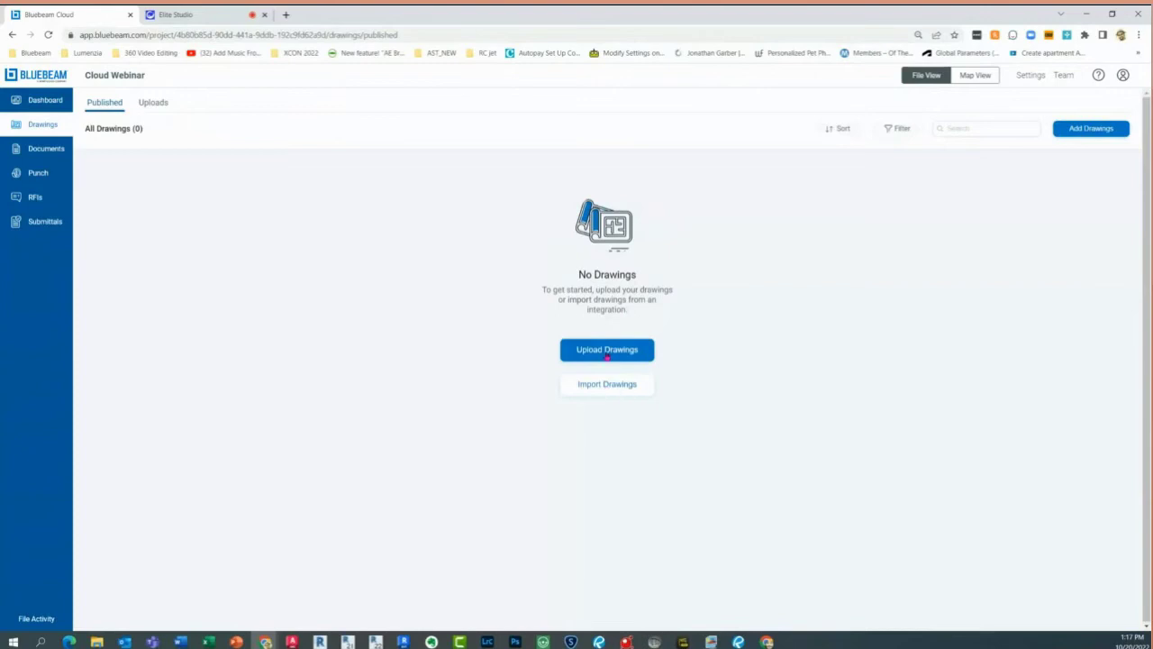
Choose Import Drawings From Studio to list the available Studio projects
{"action": "left_click", "coordinate": [610, 390]}
{"action": "left_click", "coordinate": [610, 390]}
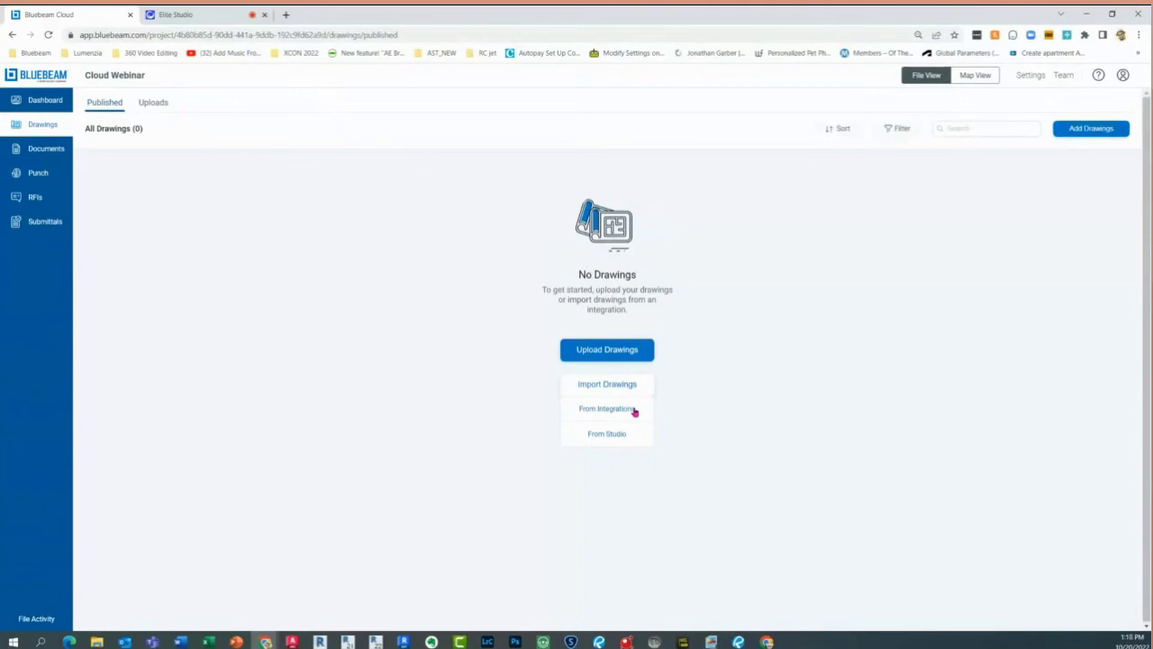
{"action": "left_click", "coordinate": [635, 410]}
{"action": "left_click", "coordinate": [622, 433]}
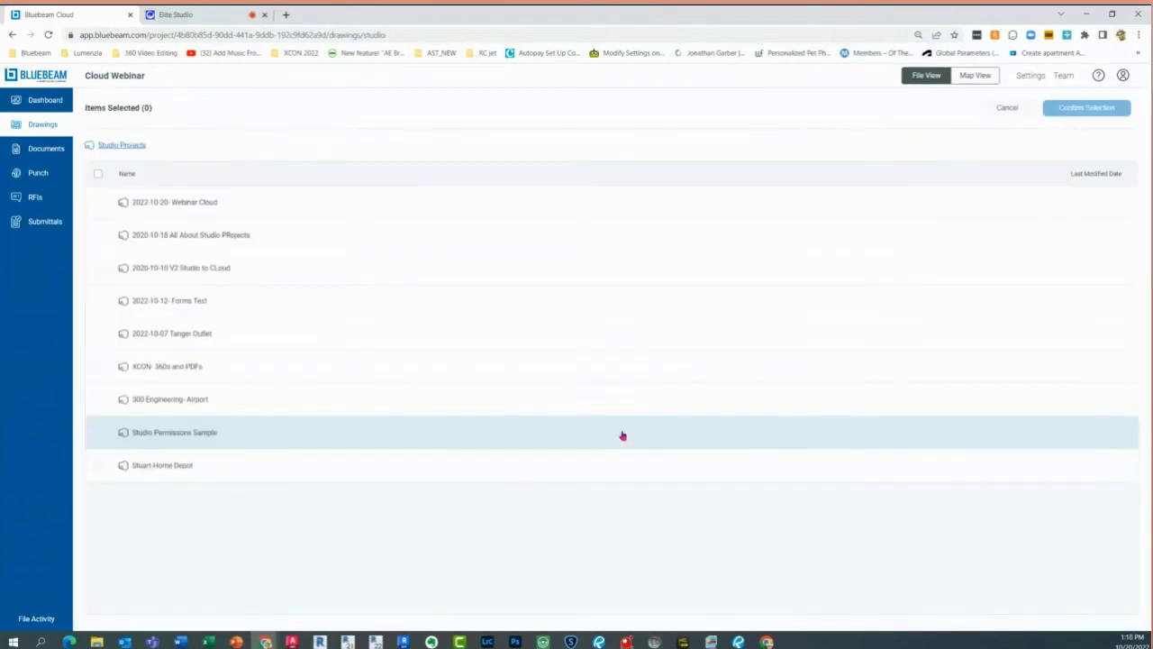
Select all five PDFs in the '2022-10-20- Webinar Cloud' Studio project and confirm the import
{"action": "left_click", "coordinate": [236, 203]}
{"action": "left_click", "coordinate": [236, 204]}
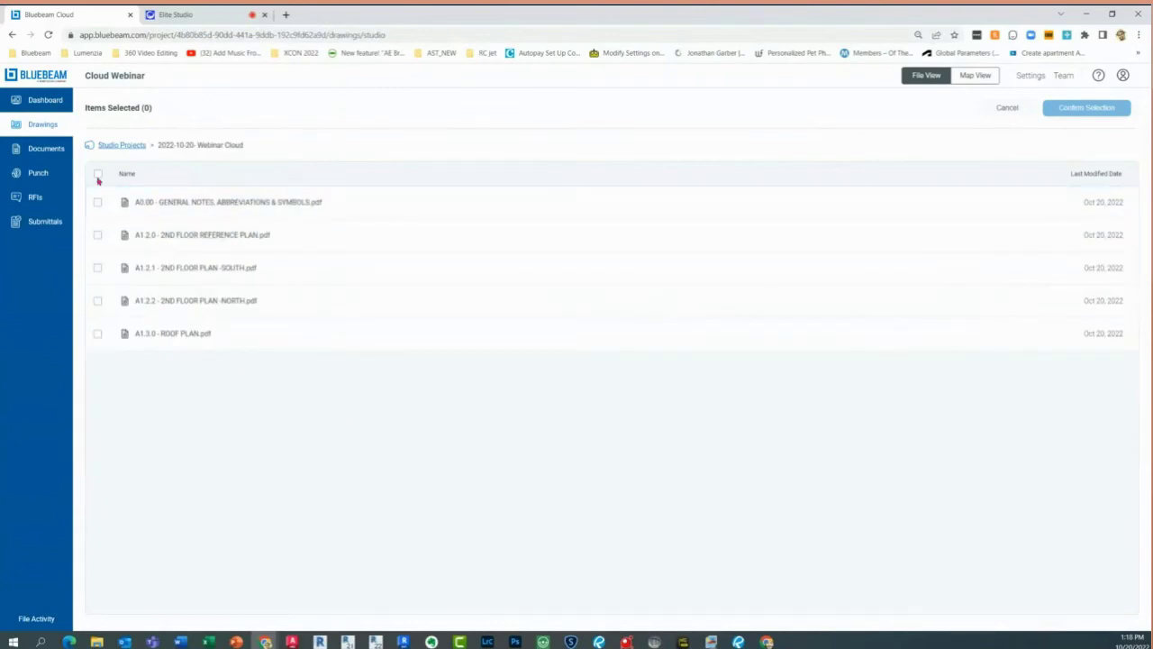
{"action": "left_click", "coordinate": [97, 174]}
{"action": "left_click", "coordinate": [1050, 111]}
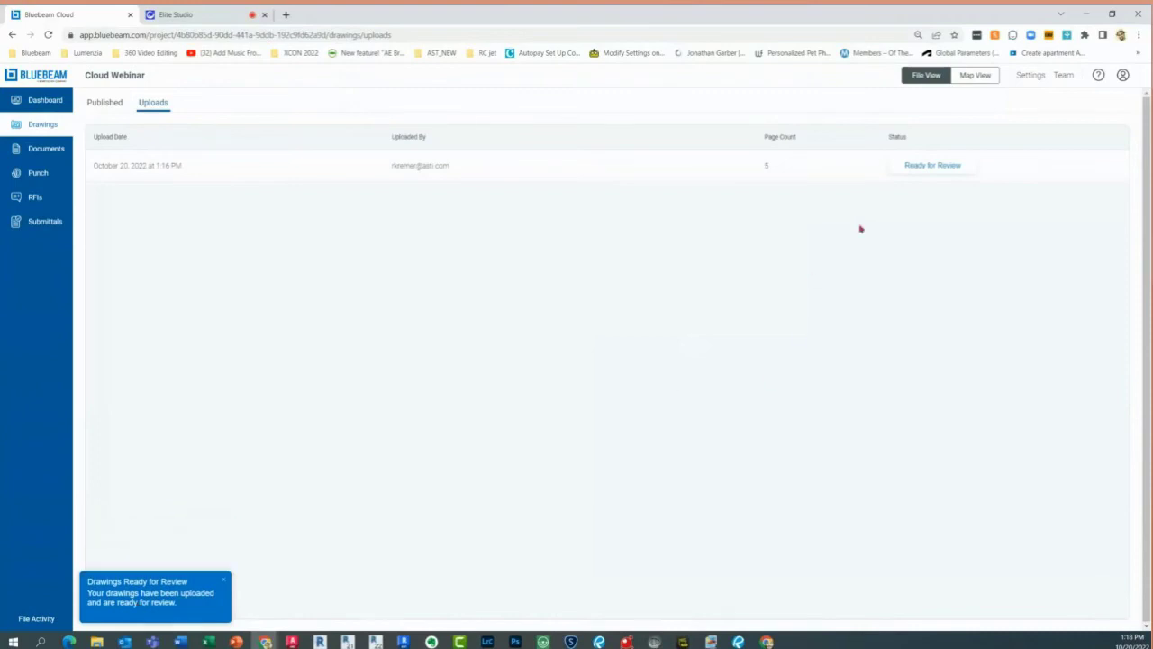
Open the Ready for Review upload to see the five sheets' numbers, titles and dates
{"action": "left_click", "coordinate": [919, 170]}
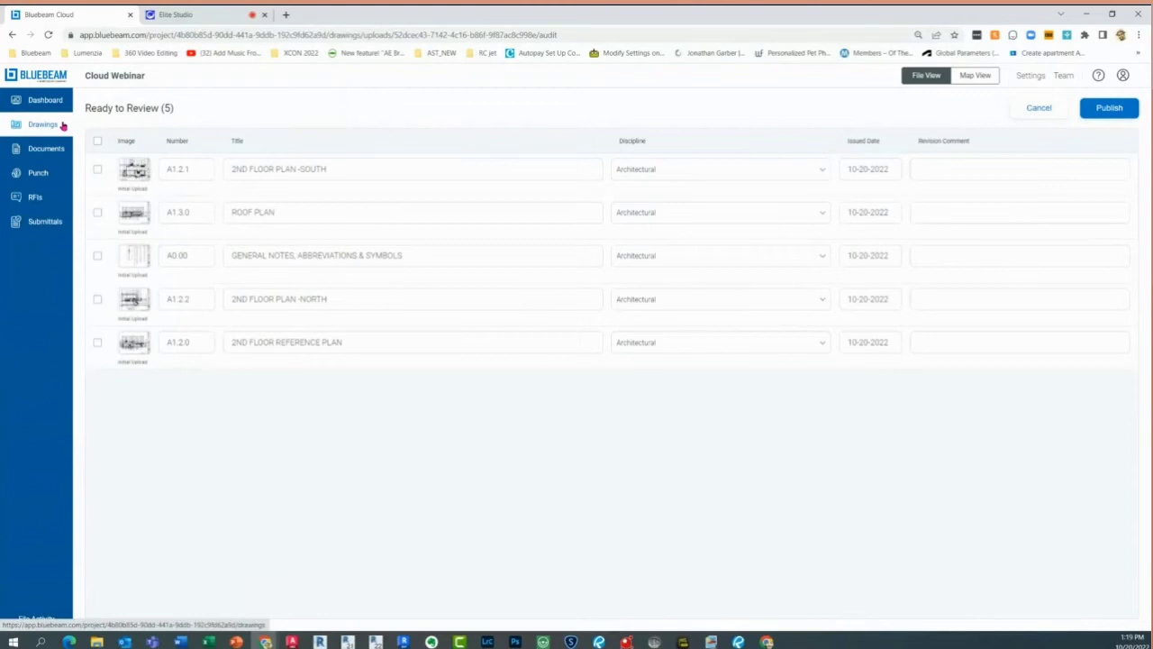
Check the A1.2.1 sheet number and the 2ND FLOOR REFERENCE PLAN and ROOF PLAN titles
{"action": "left_click", "coordinate": [196, 173]}
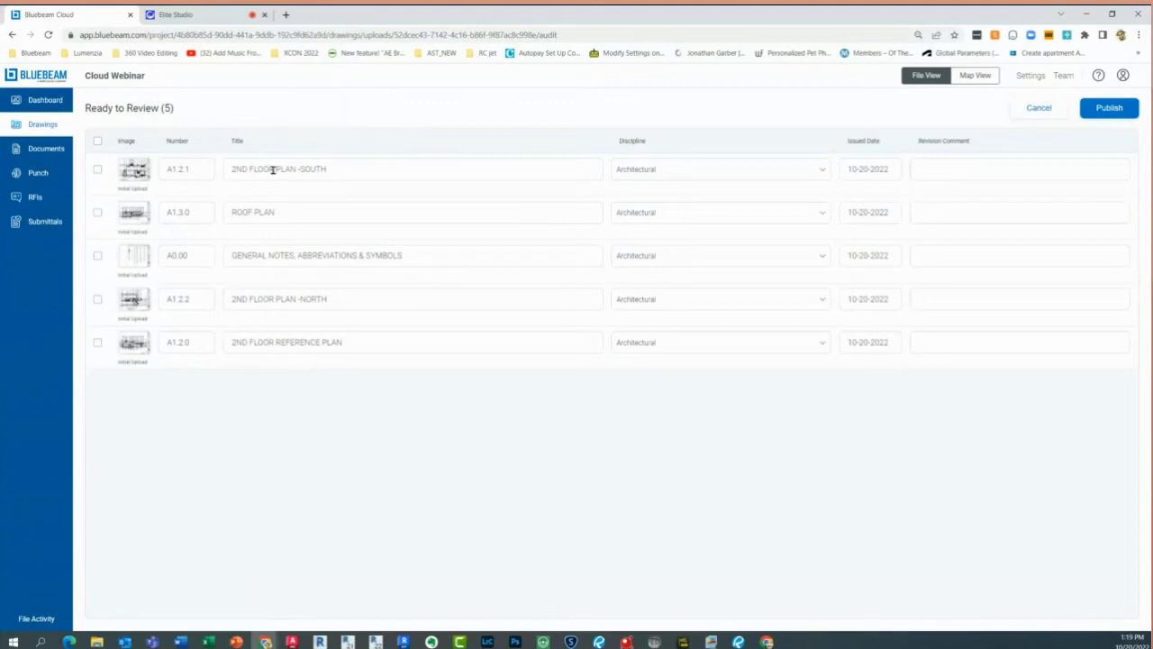
{"action": "left_click", "coordinate": [273, 345]}
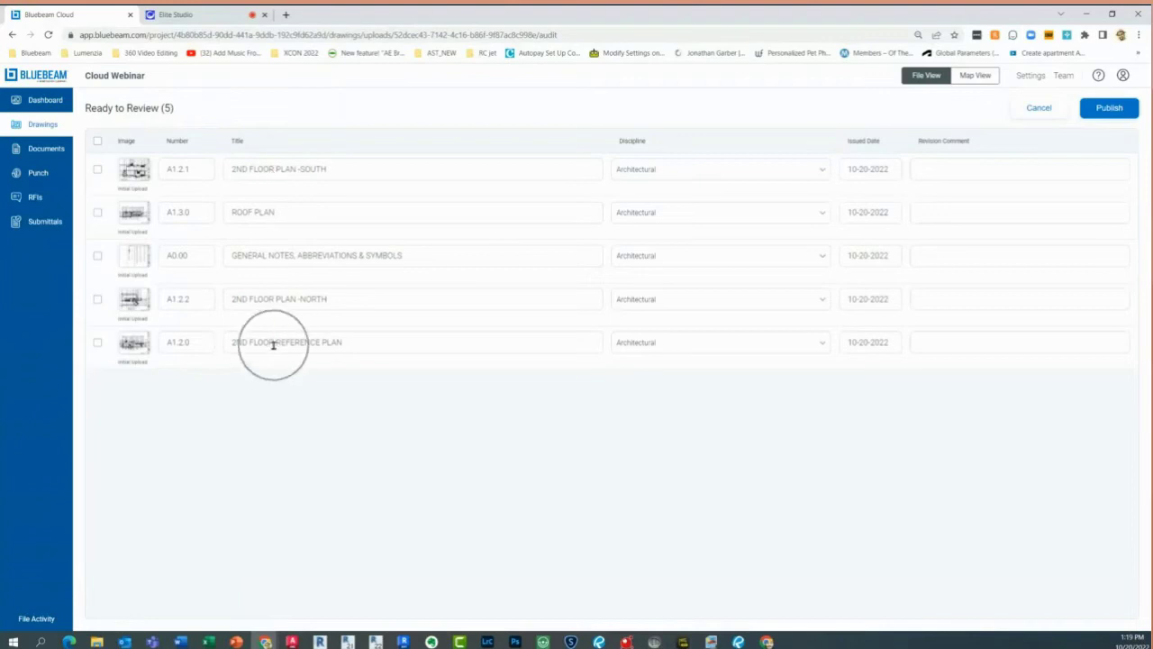
{"action": "left_click", "coordinate": [303, 339]}
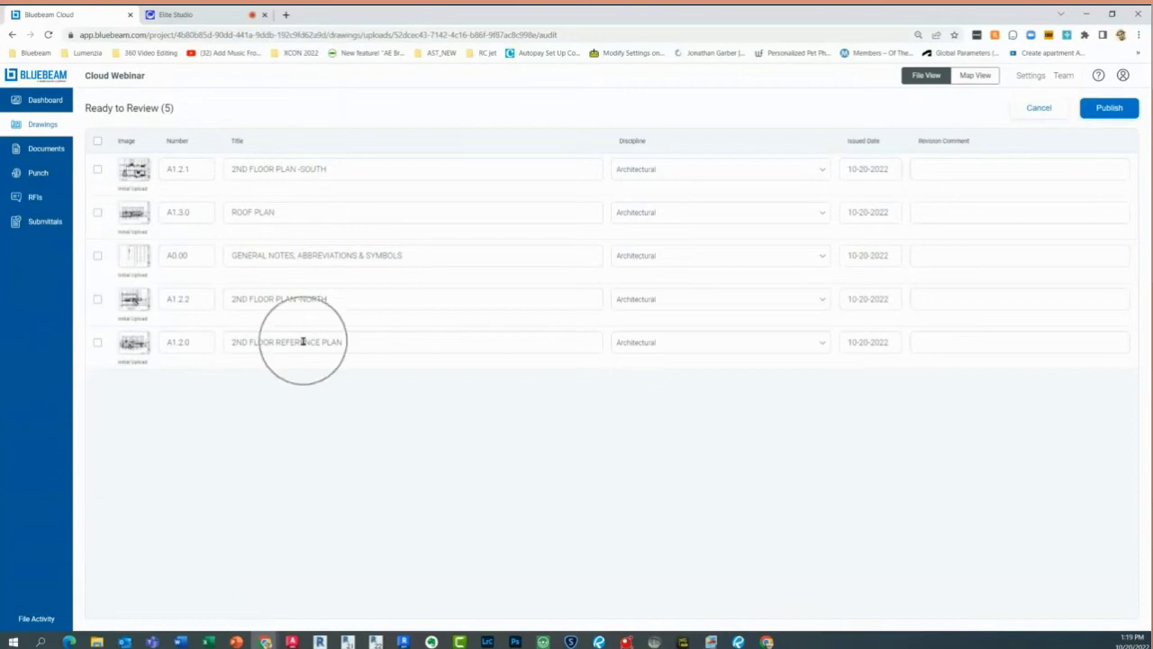
{"action": "left_click", "coordinate": [247, 344]}
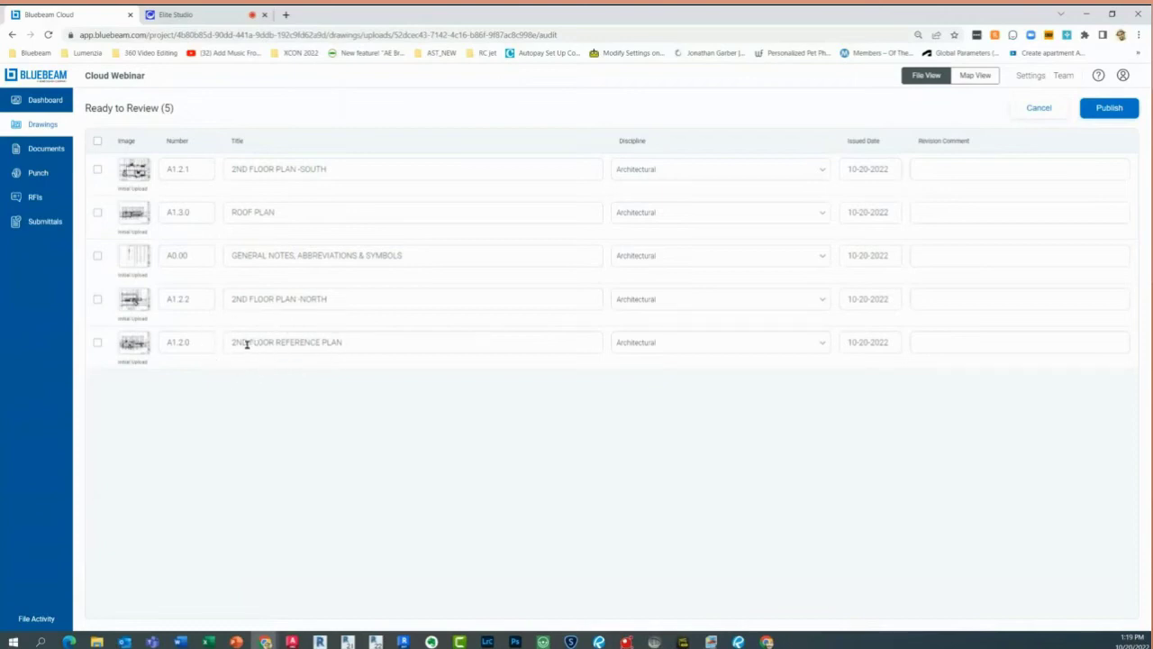
{"action": "left_click", "coordinate": [247, 343]}
{"action": "left_click", "coordinate": [273, 221]}
Select all five reviewed drawings and publish them
{"action": "left_click", "coordinate": [98, 141]}
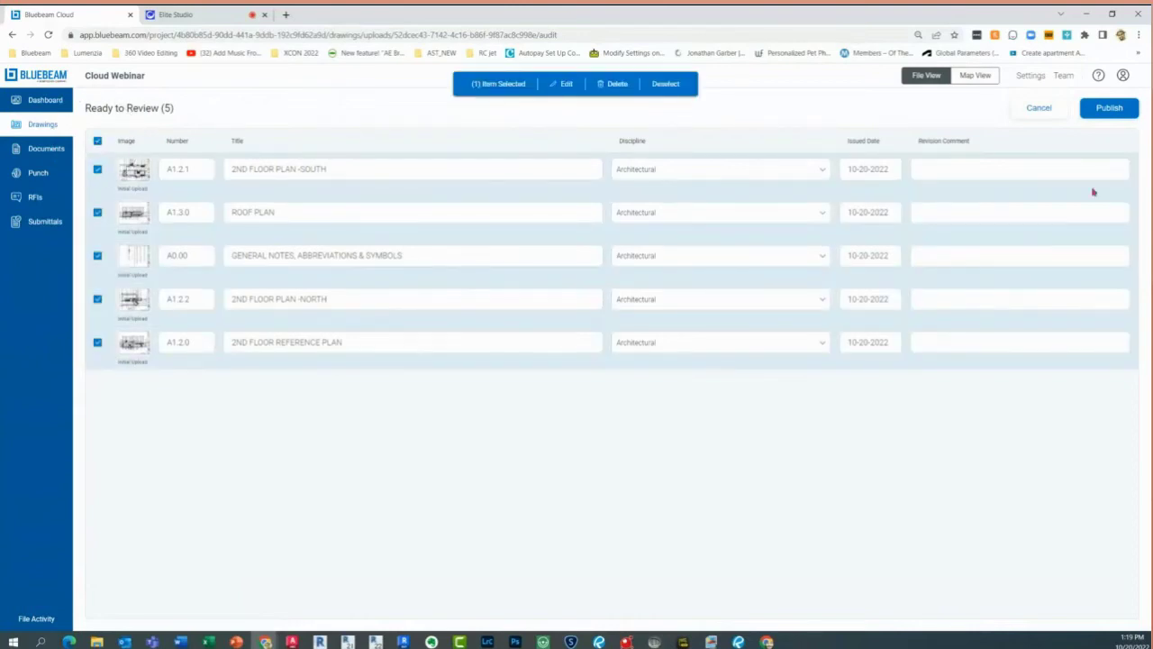
{"action": "left_click", "coordinate": [1117, 110]}
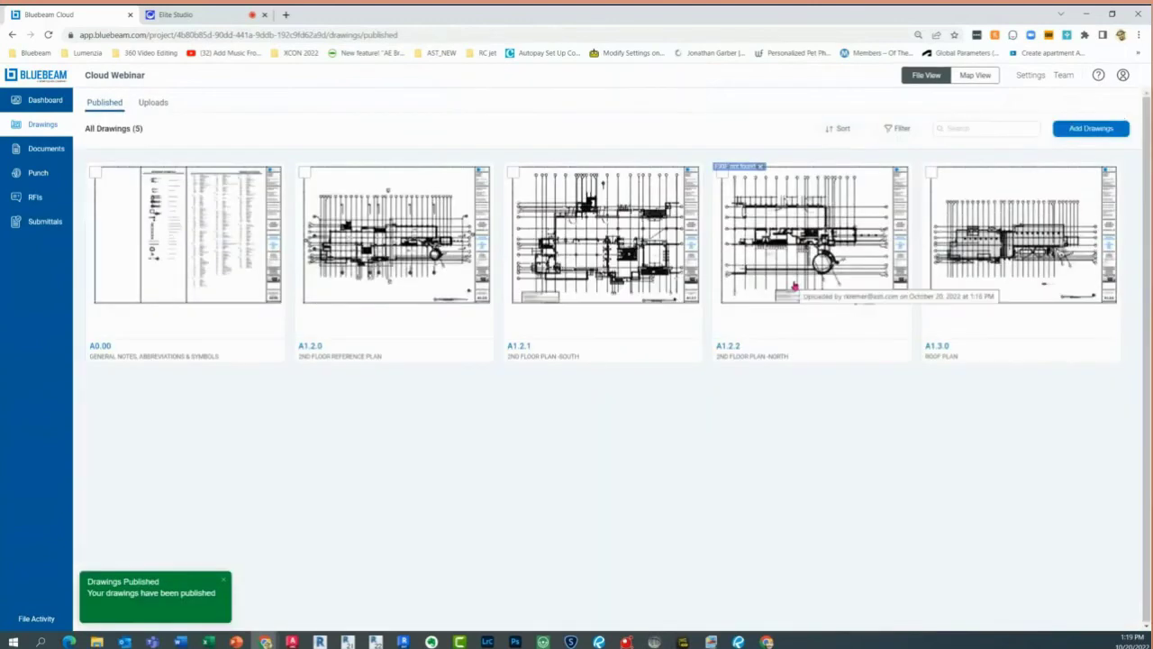
{"action": "left_click", "coordinate": [524, 354]}
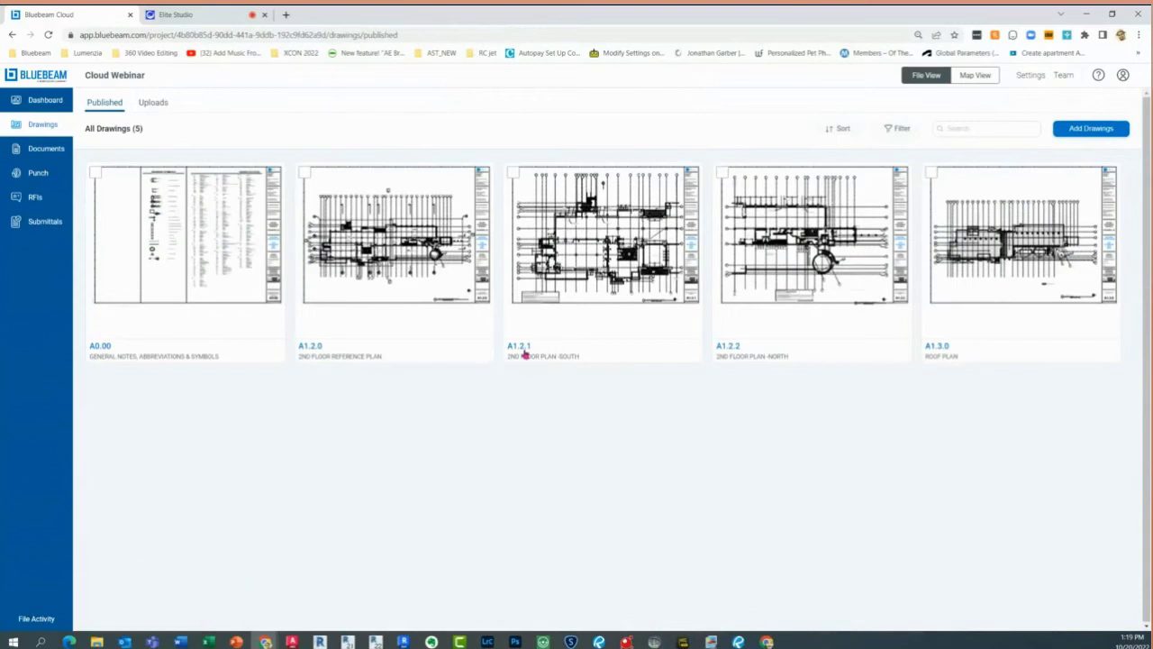
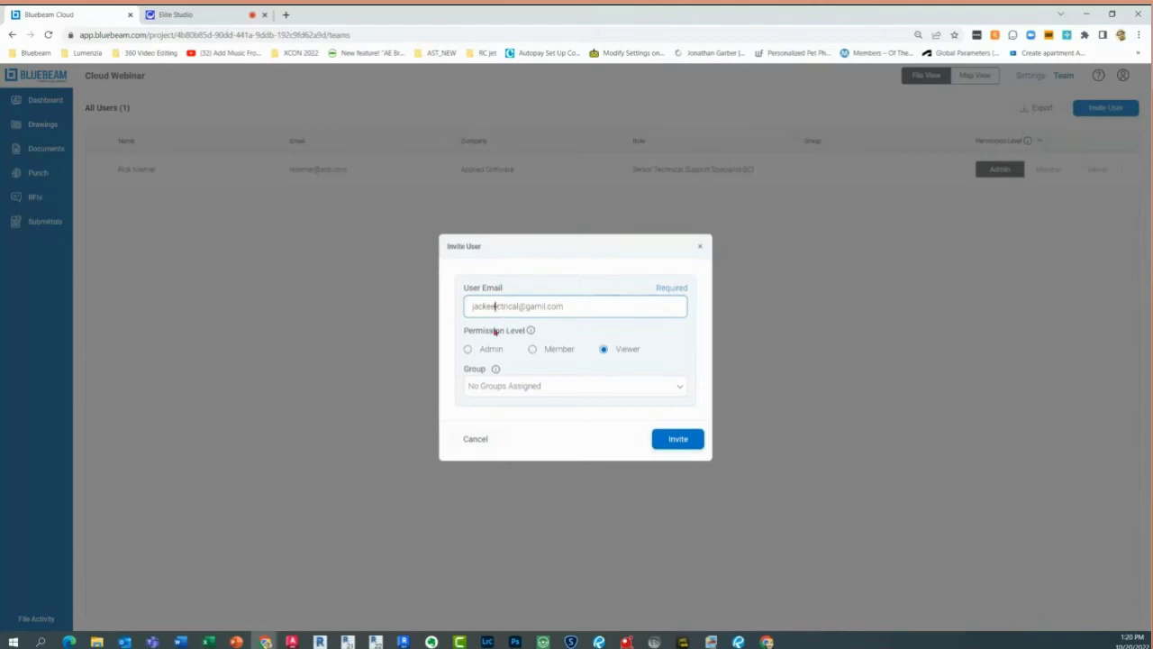
Enter the new user's e-mail address and correct its domain to gmail.com
{"action": "type", "text": "le"}
{"action": "left_click", "coordinate": [549, 306]}
{"action": "key", "text": "BackSpace"}
{"action": "key", "text": "BackSpace"}
{"action": "key", "text": "BackSpace"}
{"action": "key", "text": "BackSpace"}
{"action": "type", "text": "mail"}
Give the invitee Viewer permission, leave Group unassigned, and send the invitation
{"action": "left_click", "coordinate": [555, 354]}
{"action": "left_click", "coordinate": [555, 354]}
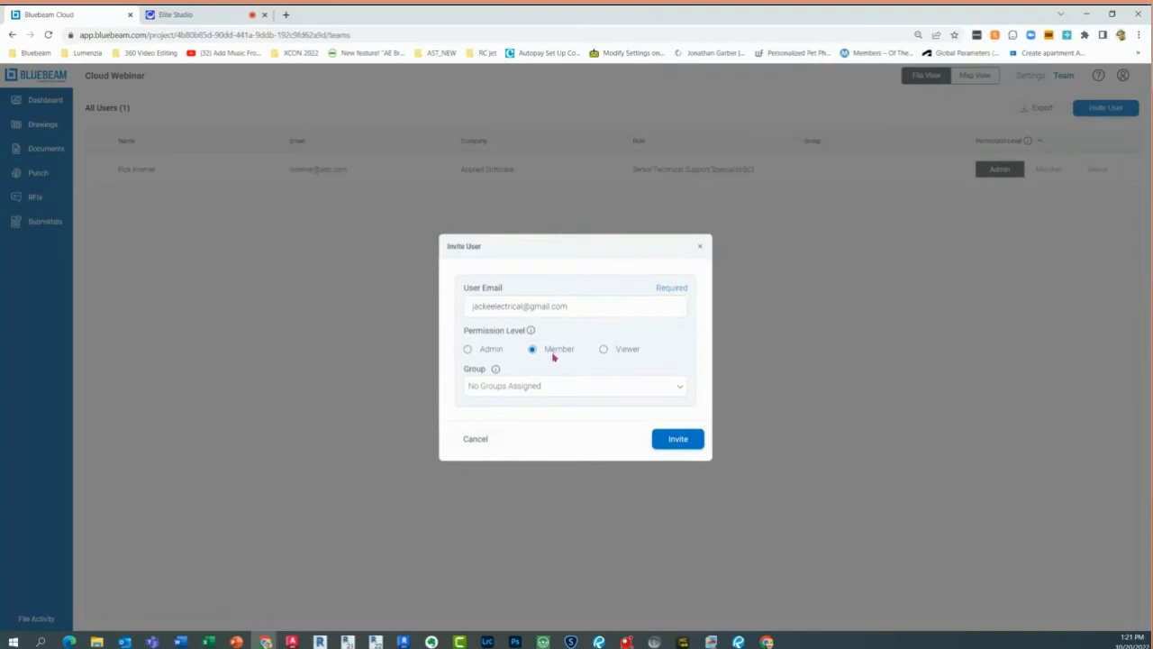
{"action": "left_click", "coordinate": [604, 350]}
{"action": "left_click", "coordinate": [605, 350]}
{"action": "left_click", "coordinate": [604, 356]}
{"action": "left_click", "coordinate": [595, 385]}
{"action": "left_click", "coordinate": [676, 440]}
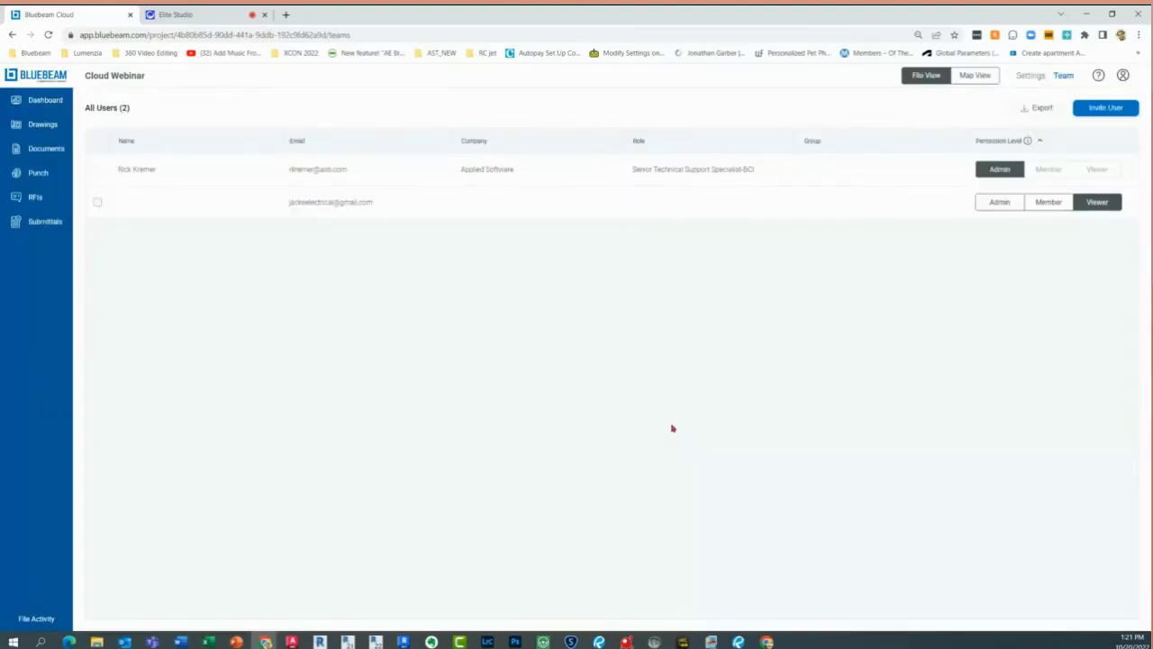
Open the Join Project invitation email in the invited user's Gmail inbox
{"action": "left_click", "coordinate": [310, 205]}
{"action": "left_click", "coordinate": [767, 642]}
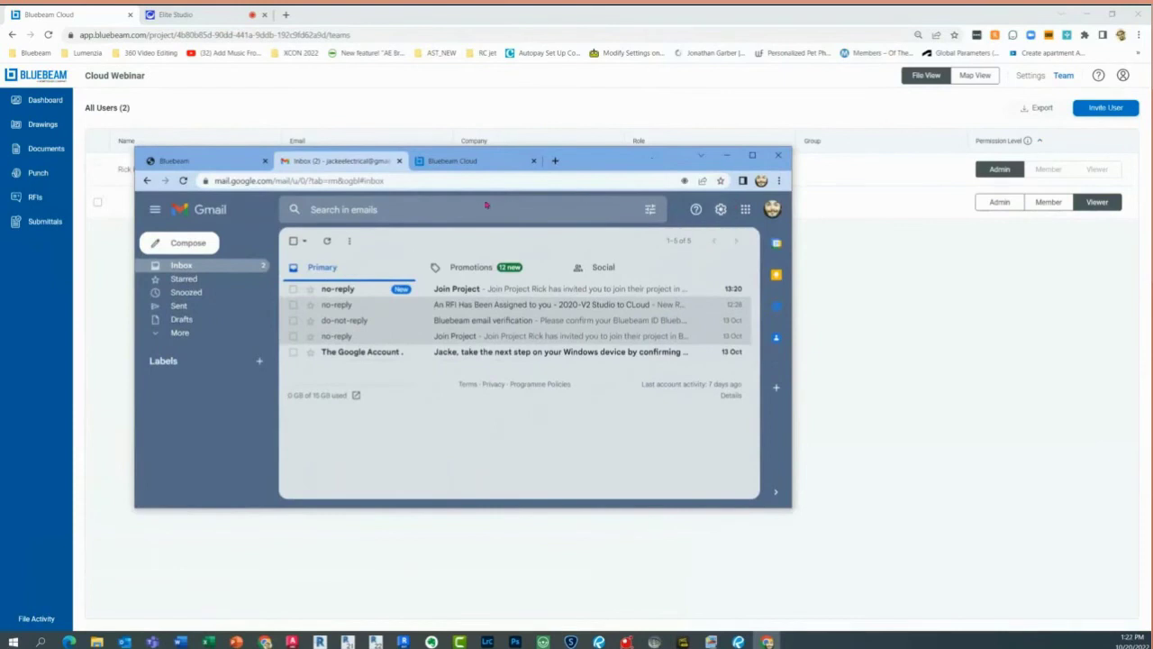
{"action": "left_click", "coordinate": [487, 293]}
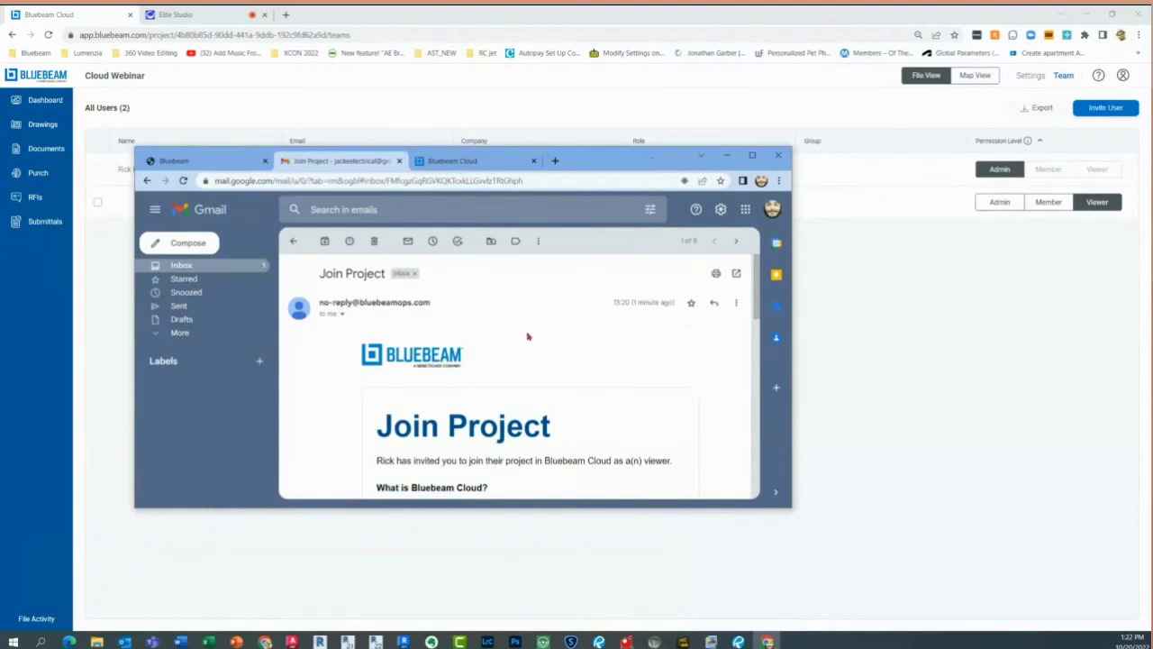
Maximize the email and accept the invitation to the Cloud Webinar project
{"action": "left_click", "coordinate": [753, 155]}
{"action": "scroll", "coordinate": [644, 336], "scroll_direction": "down", "scroll_amount": 3}
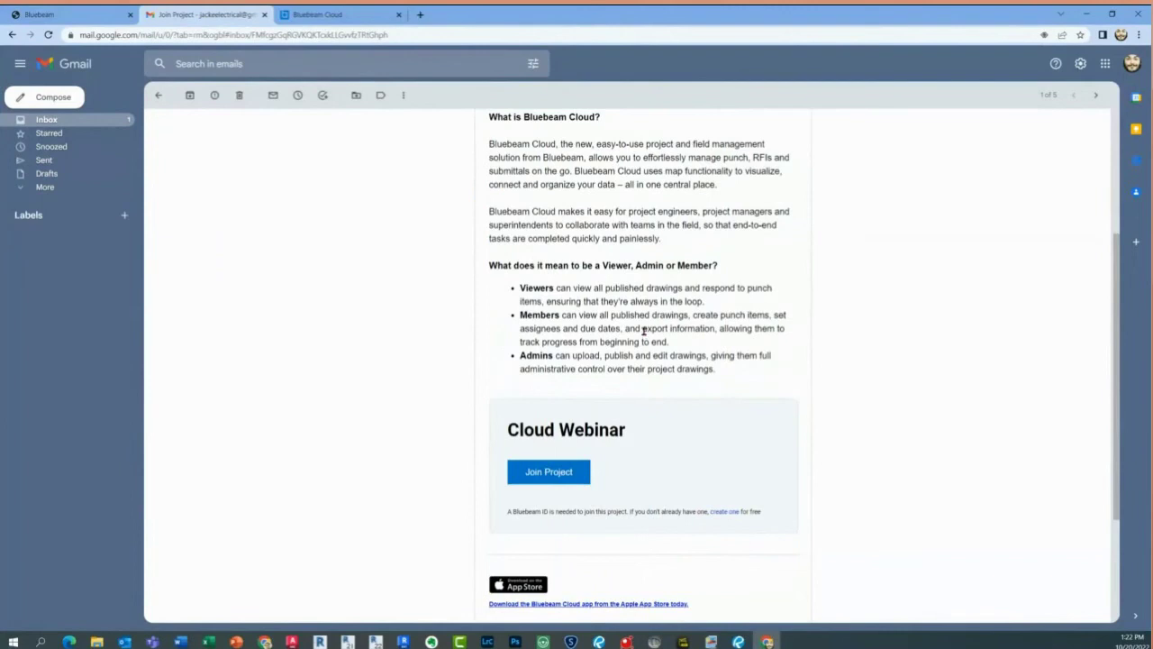
{"action": "left_click", "coordinate": [725, 512]}
{"action": "left_click", "coordinate": [562, 483]}
{"action": "left_click", "coordinate": [558, 478]}
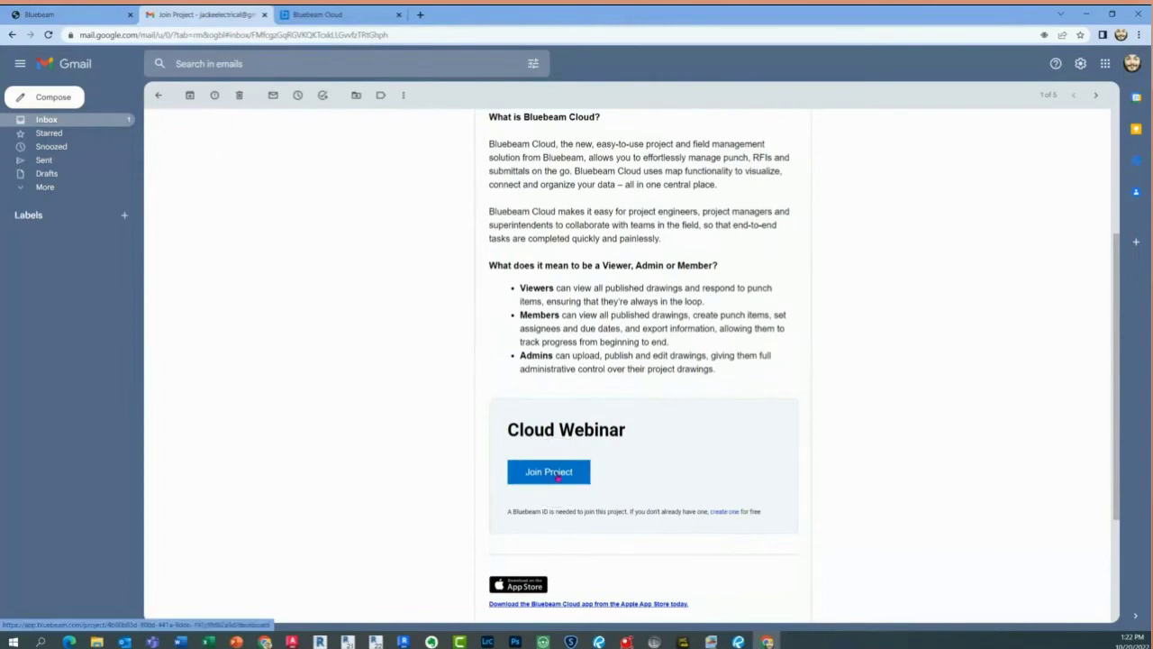
{"action": "left_click", "coordinate": [557, 478]}
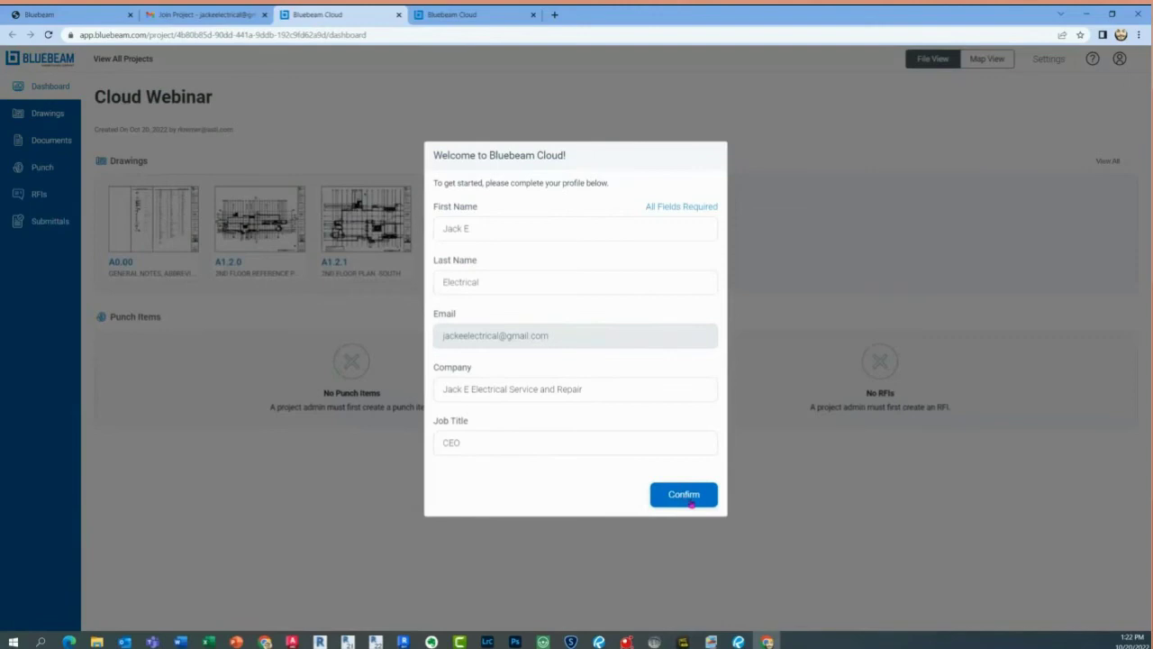
Confirm the new user's profile details on the welcome form
{"action": "left_click", "coordinate": [691, 500]}
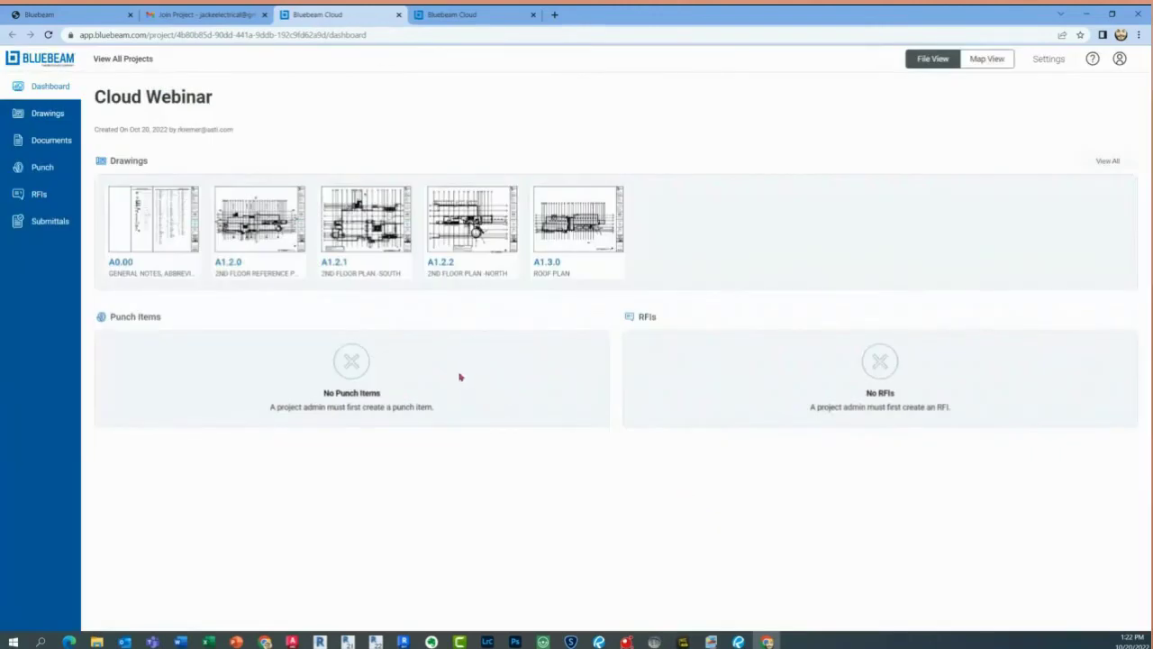
{"action": "left_click", "coordinate": [55, 92]}
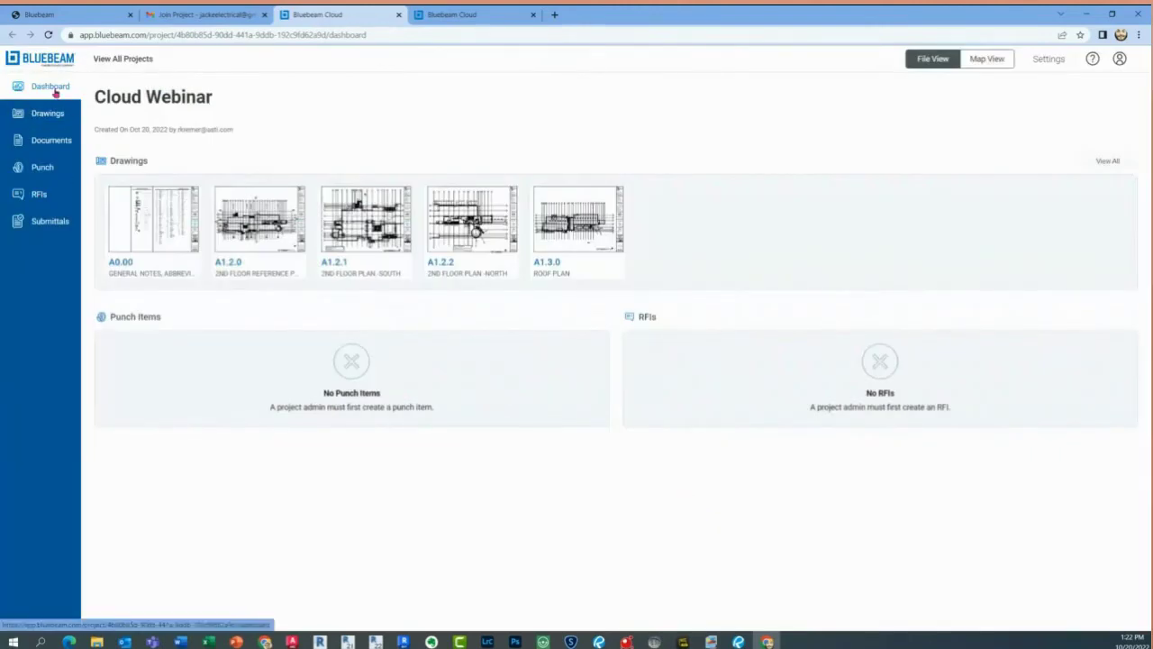
{"action": "left_click", "coordinate": [361, 374]}
{"action": "left_click", "coordinate": [857, 364]}
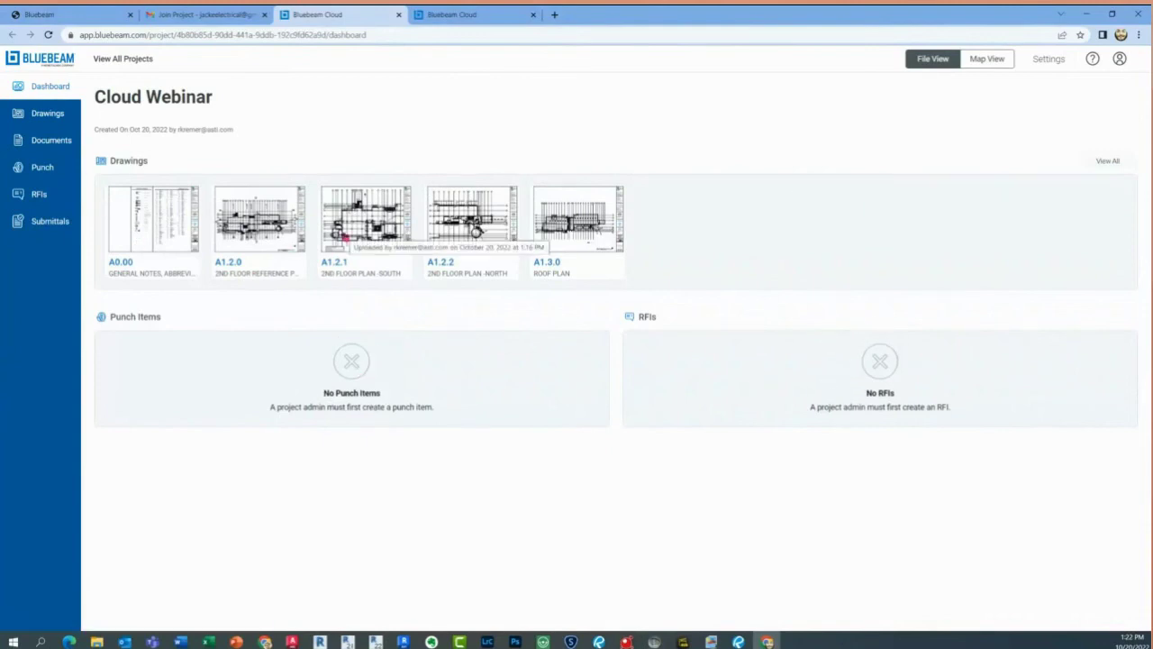
View the A1.2.0 2nd floor plan and its page thumbnails, then uncover the admin's team list
{"action": "left_click", "coordinate": [242, 208]}
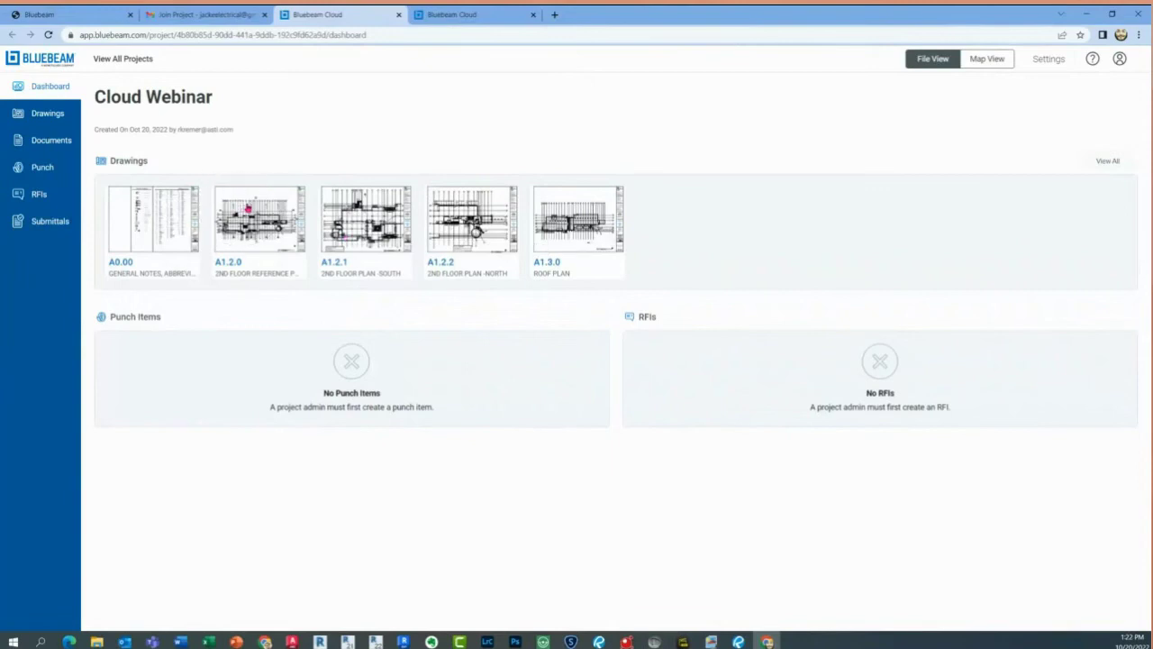
{"action": "left_click", "coordinate": [248, 208]}
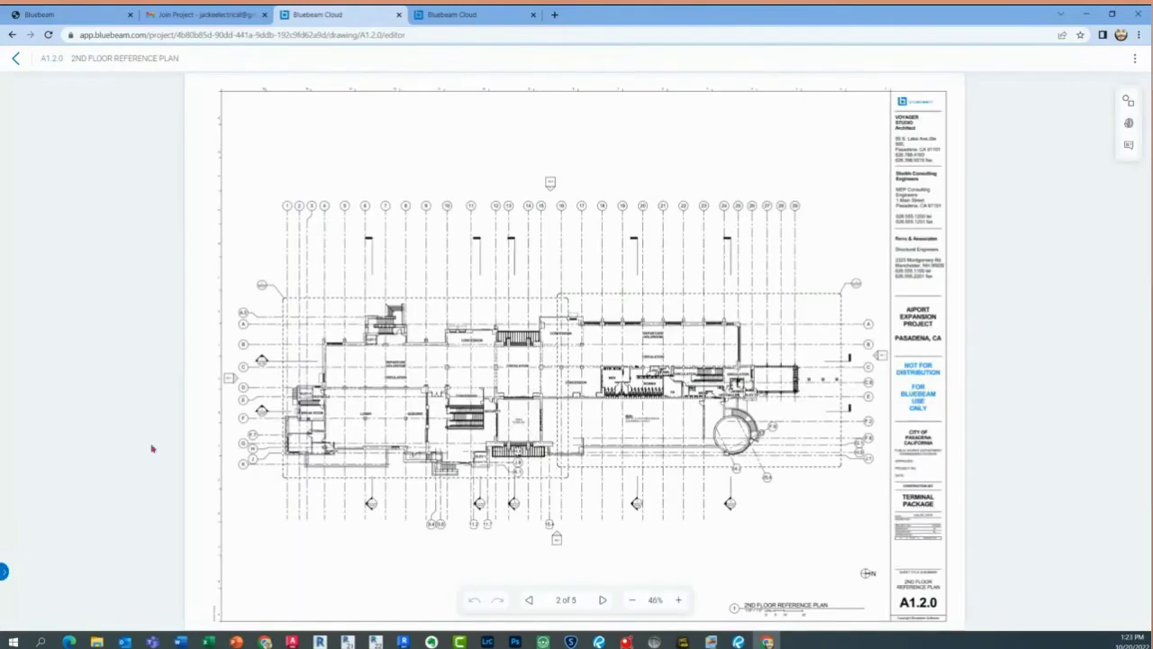
{"action": "left_click", "coordinate": [5, 572]}
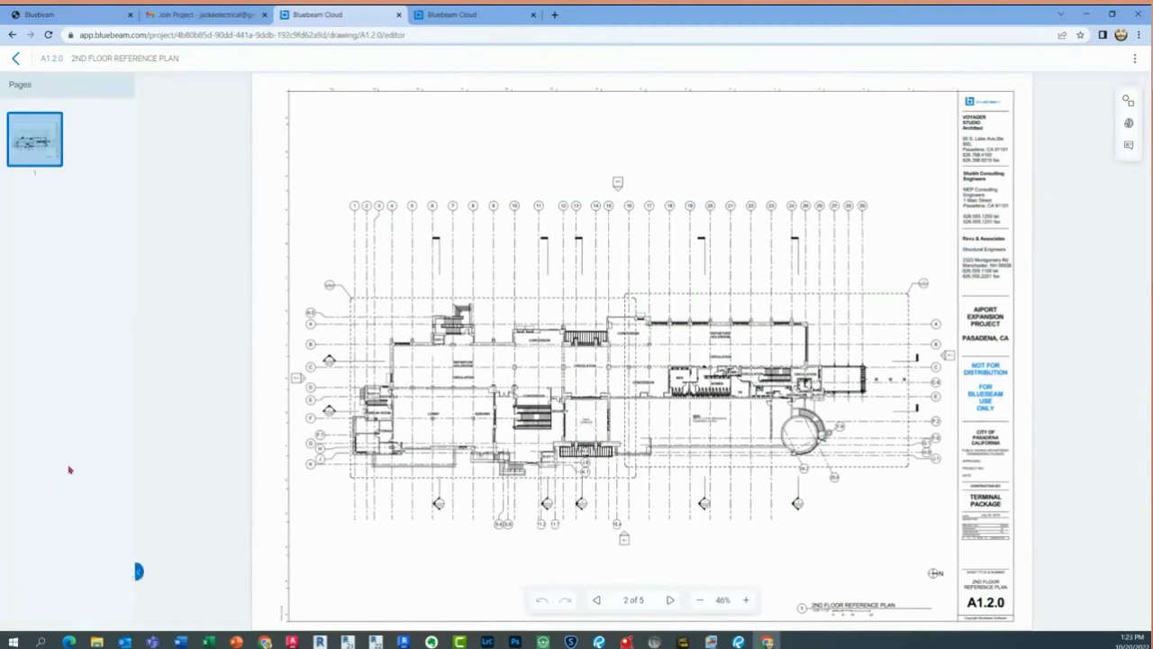
{"action": "left_click", "coordinate": [139, 572]}
{"action": "left_click", "coordinate": [97, 160]}
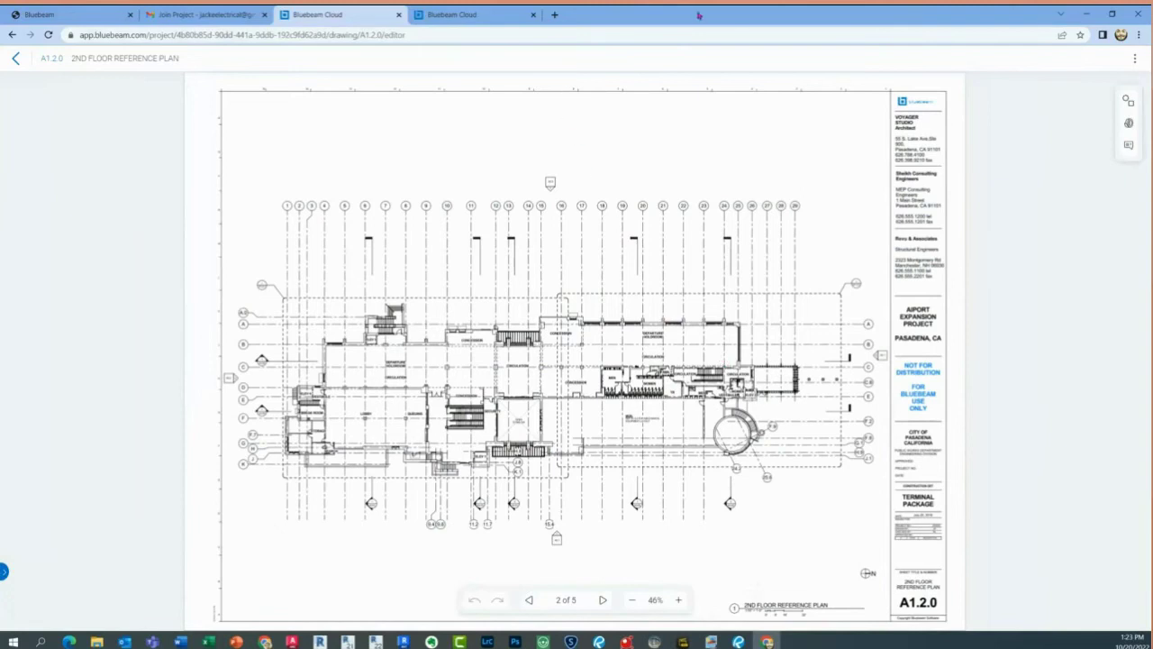
{"action": "left_click_drag", "start_coordinate": [699, 14], "coordinate": [342, 85]}
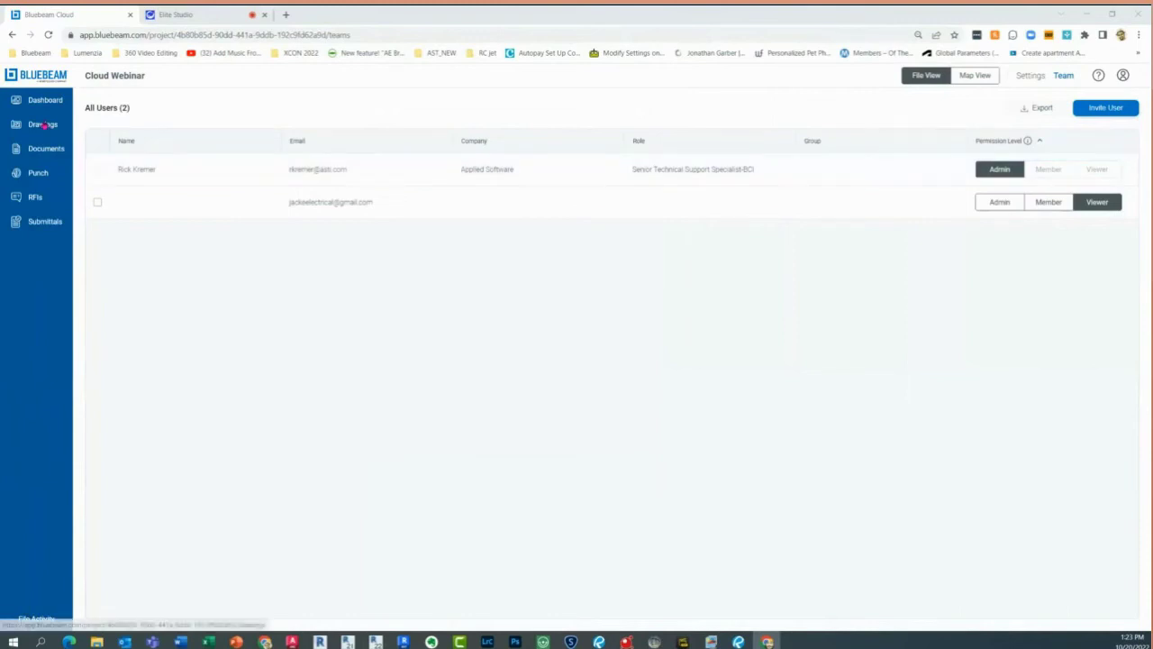
Open sheet A1.2.0 from the Drawings list and show its Tool Chest
{"action": "left_click", "coordinate": [44, 125]}
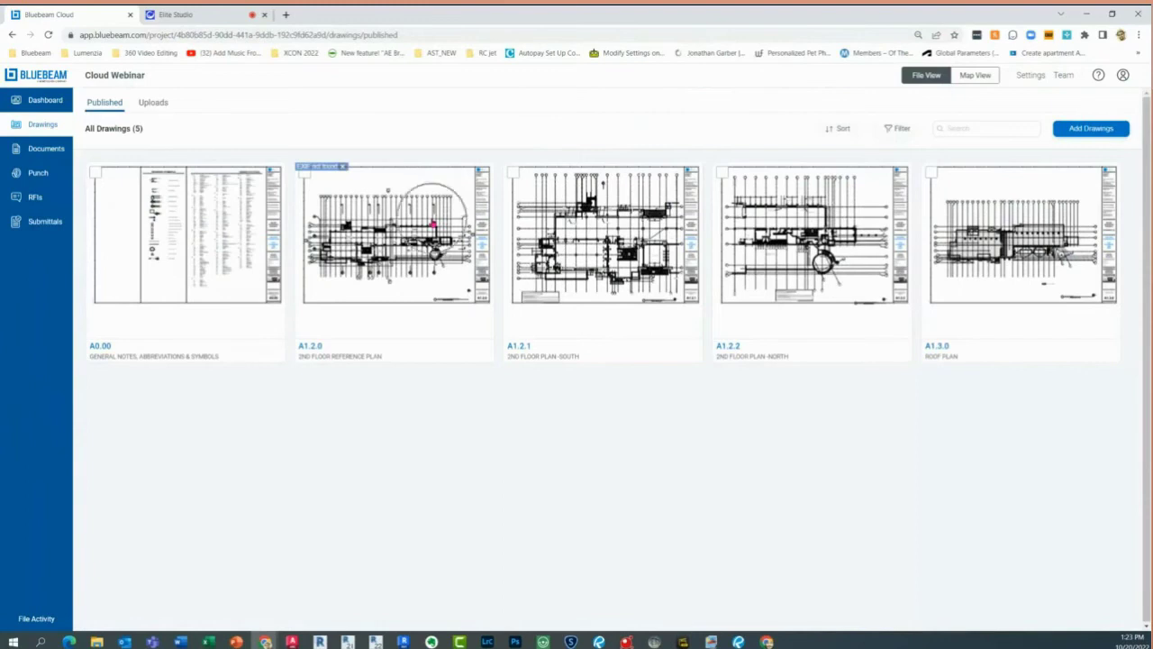
{"action": "left_click", "coordinate": [421, 230]}
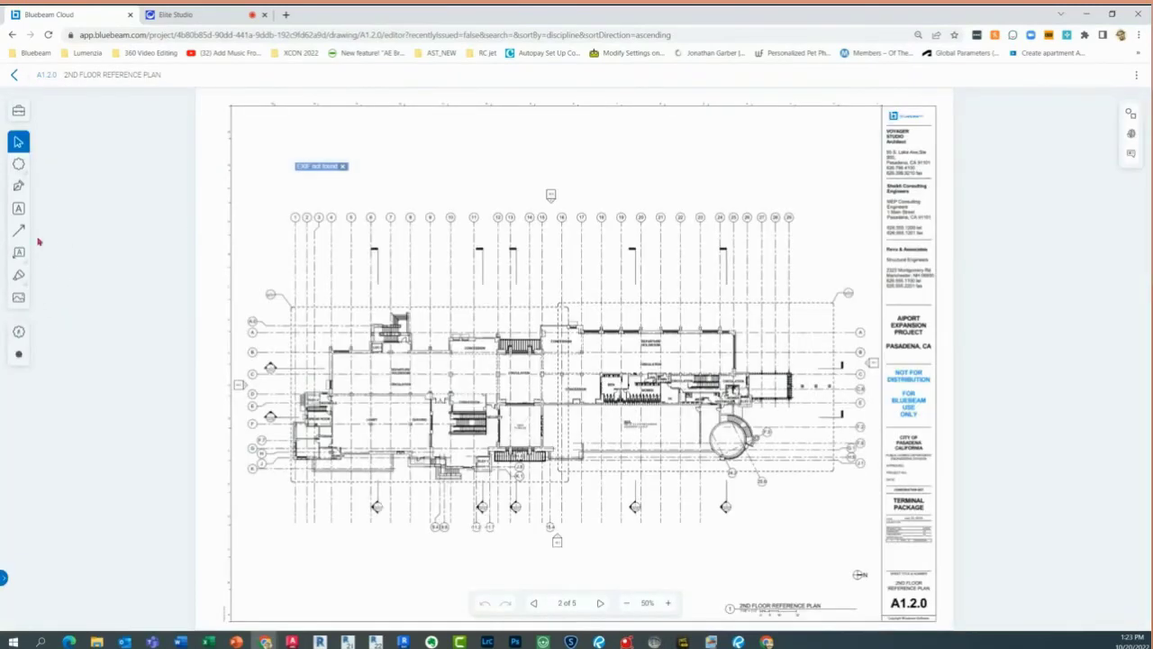
{"action": "left_click", "coordinate": [18, 111]}
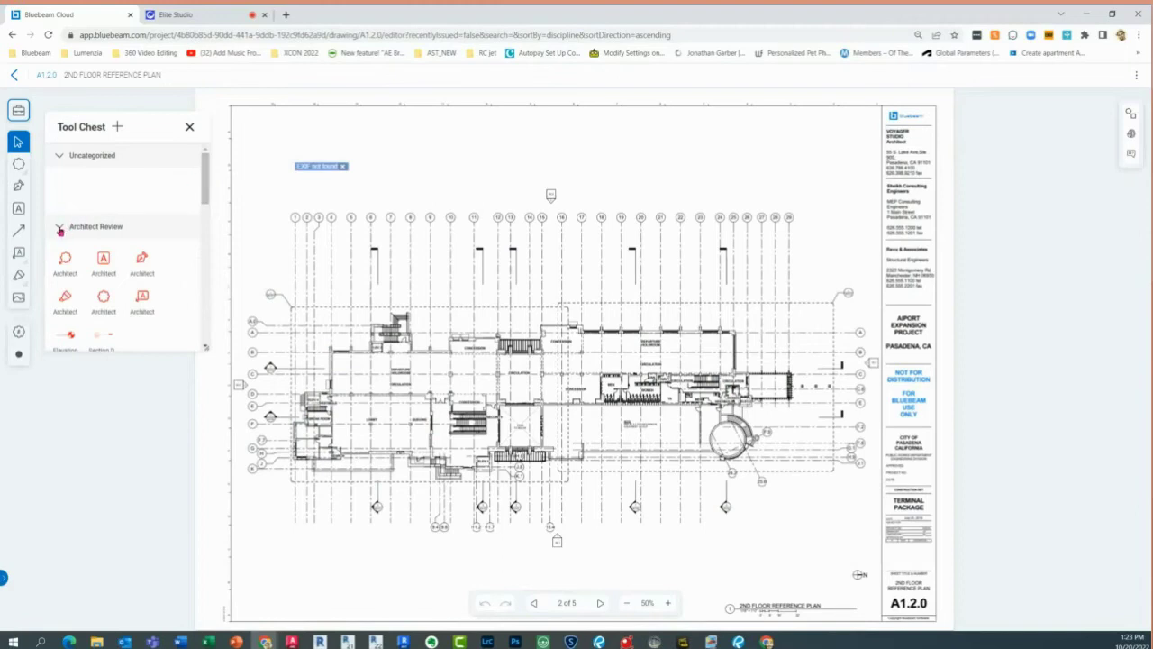
Collapse the Architect, Contractor and Engineer Review sets and expand Landscaping Tools
{"action": "left_click", "coordinate": [60, 227]}
{"action": "left_click", "coordinate": [60, 253]}
{"action": "left_click", "coordinate": [60, 275]}
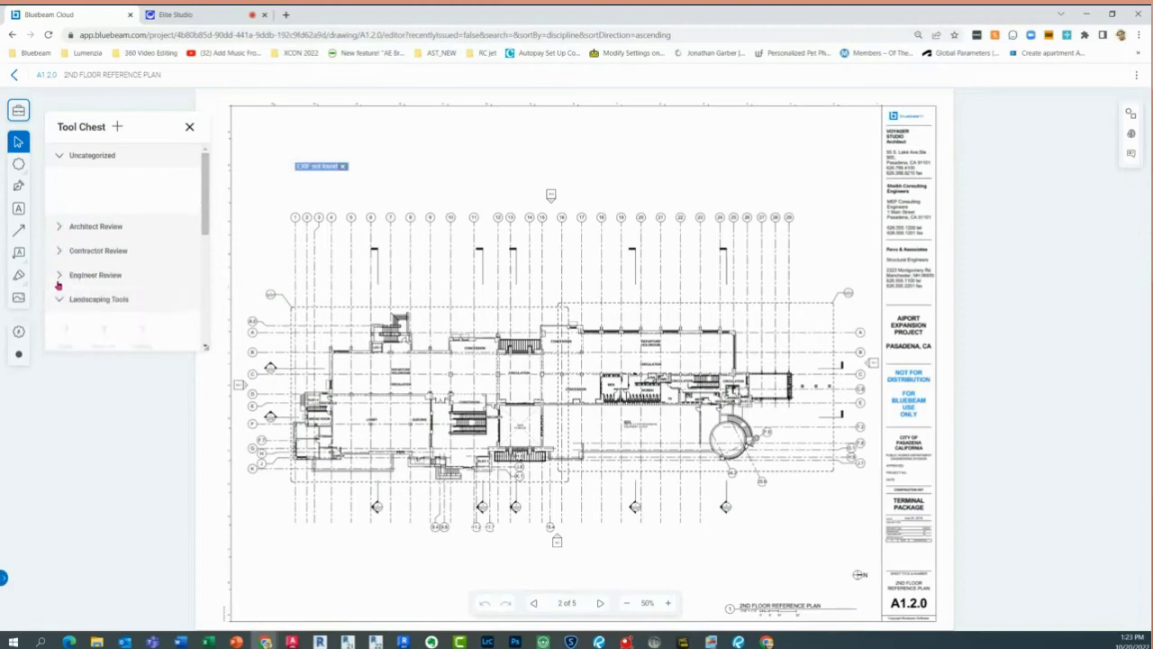
{"action": "left_click", "coordinate": [61, 301]}
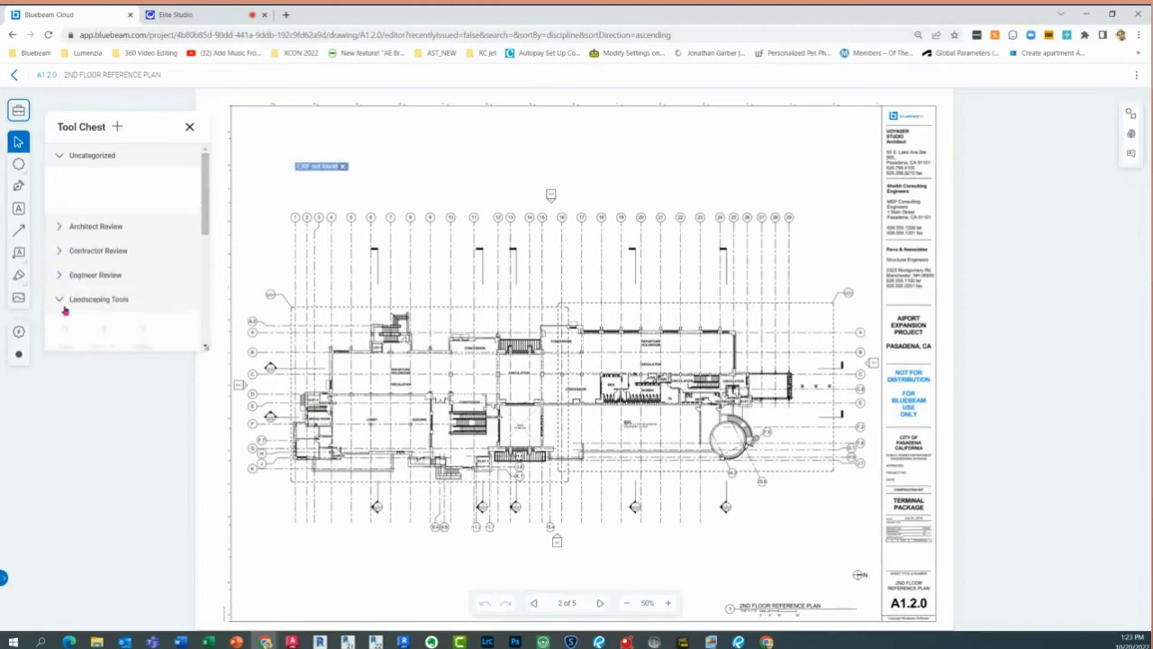
Upload the Linear Toolset.btx file as a new tool set in the chest
{"action": "left_click", "coordinate": [118, 127]}
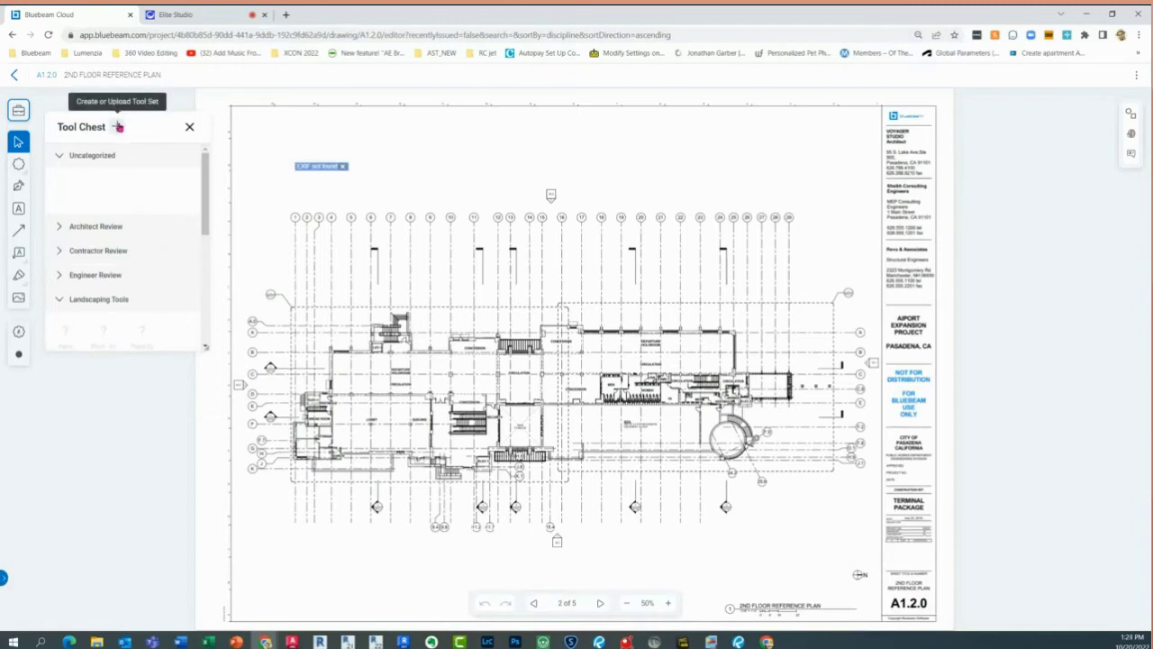
{"action": "left_click", "coordinate": [118, 128]}
{"action": "left_click", "coordinate": [156, 168]}
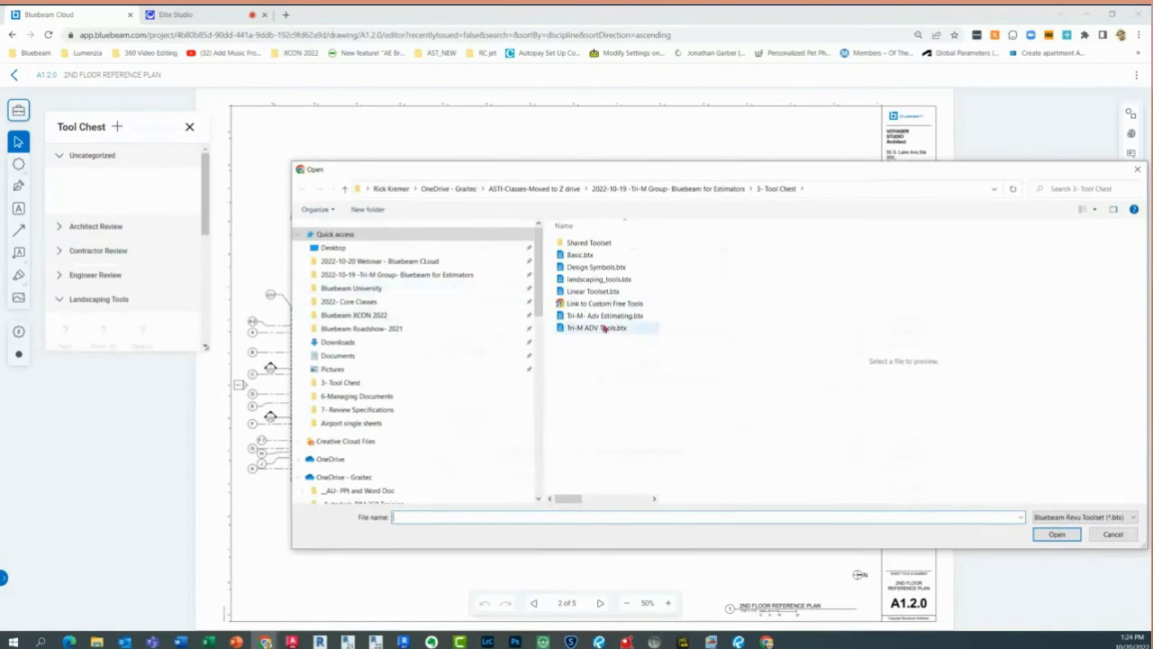
{"action": "left_click", "coordinate": [587, 255]}
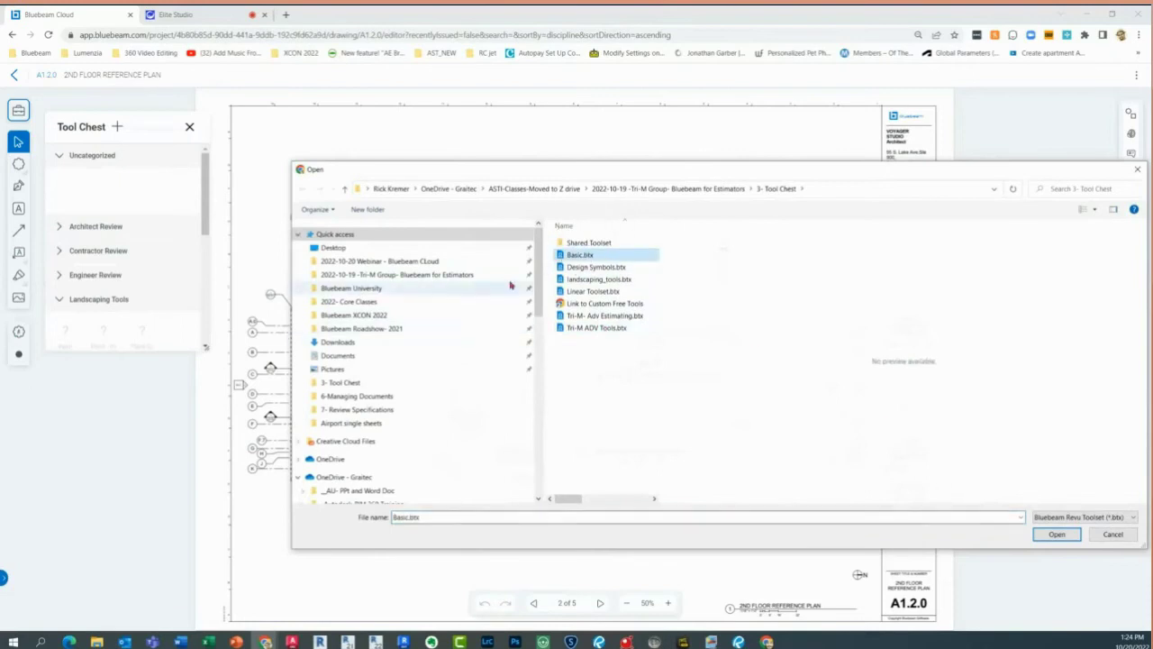
{"action": "left_click", "coordinate": [587, 292]}
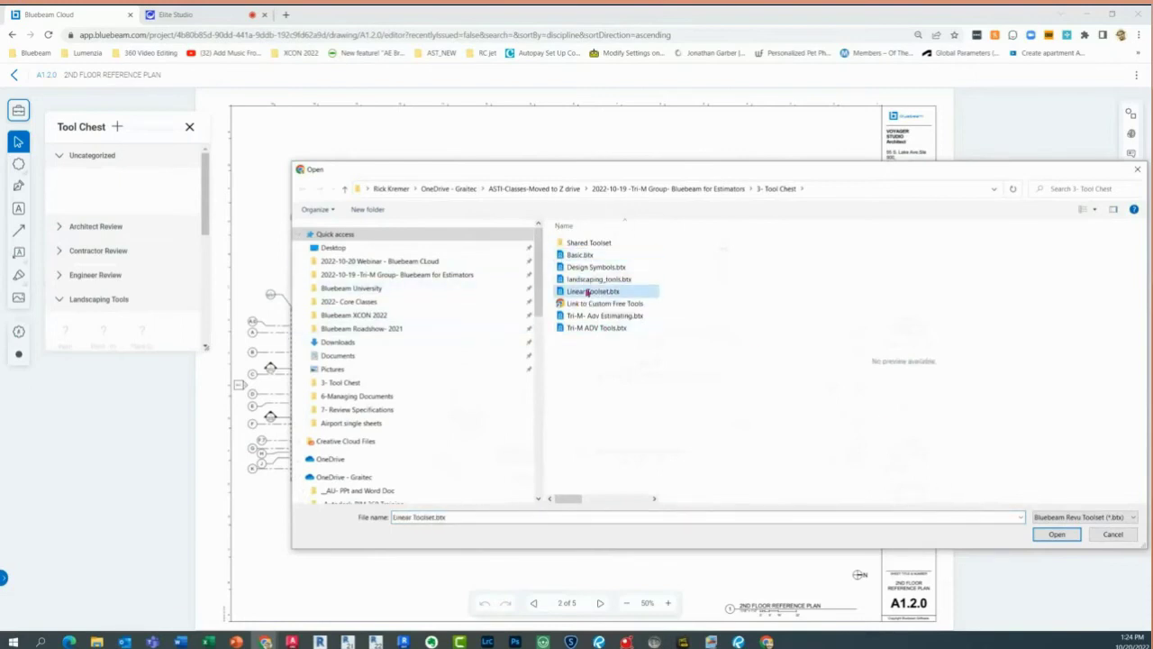
{"action": "left_click", "coordinate": [1045, 536]}
{"action": "left_click", "coordinate": [81, 163]}
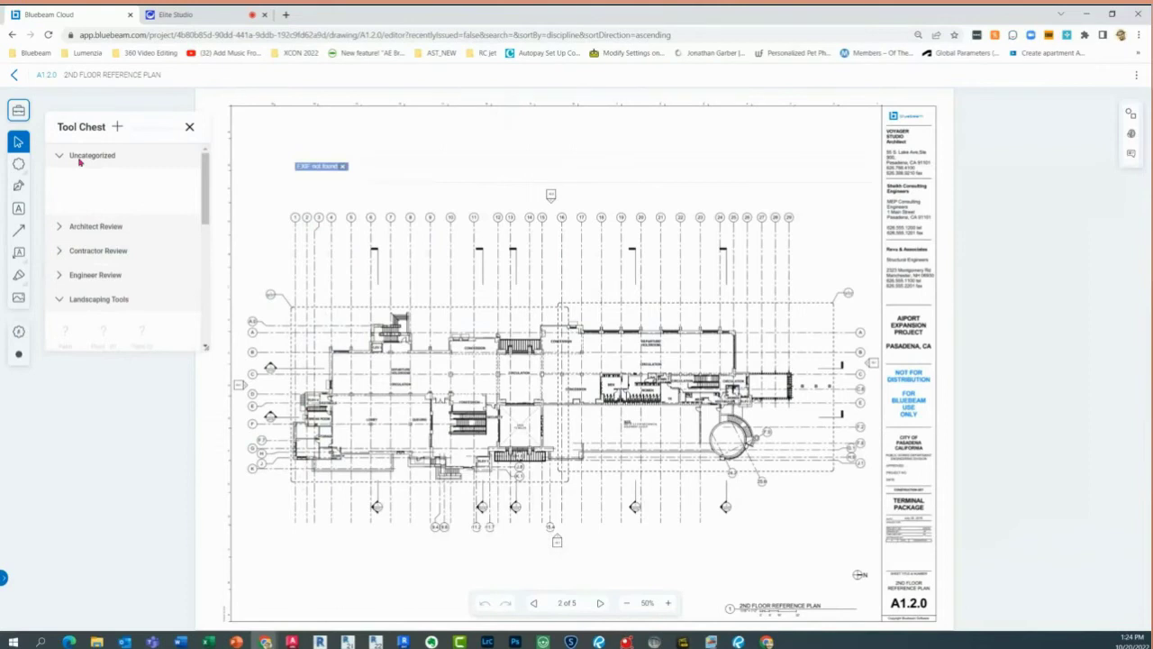
Try the unsupported greyed-out Landscaping tools, then close the Tool Chest
{"action": "scroll", "coordinate": [90, 207], "scroll_direction": "down", "scroll_amount": 2}
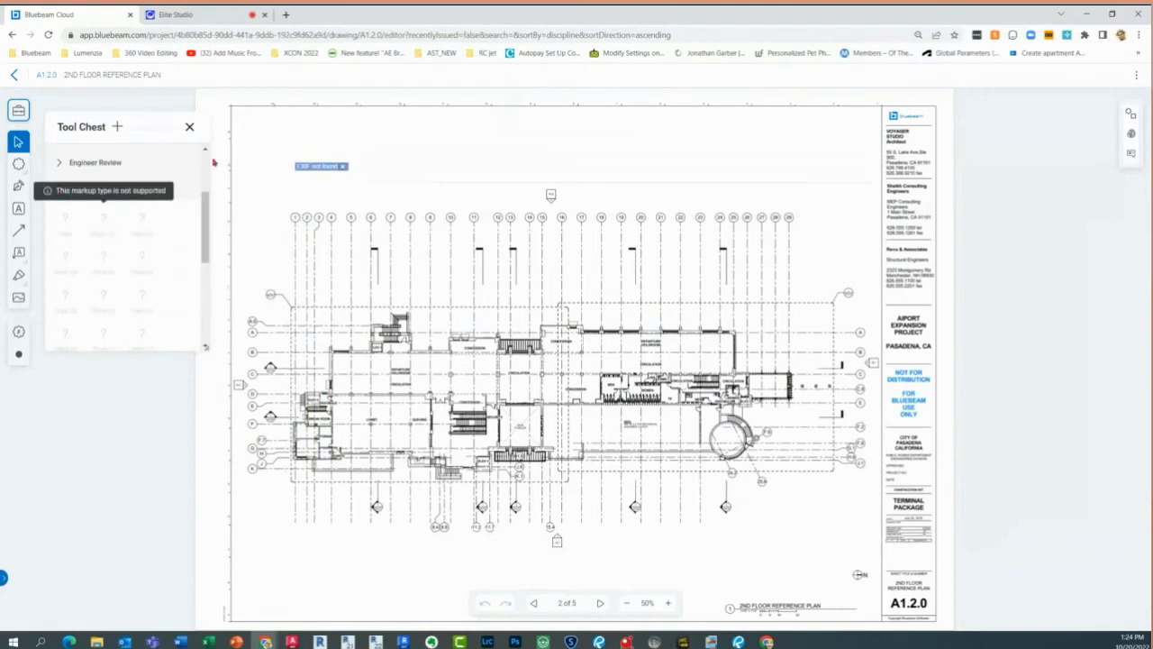
{"action": "left_click", "coordinate": [99, 213]}
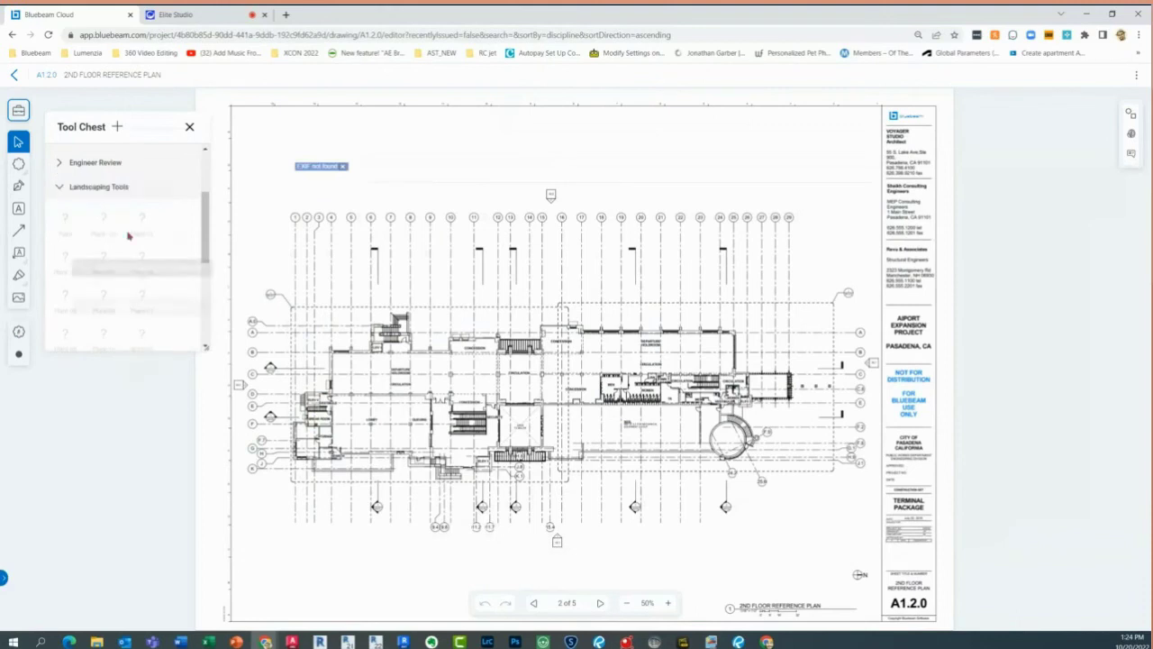
{"action": "left_click", "coordinate": [63, 184]}
{"action": "left_click", "coordinate": [92, 334]}
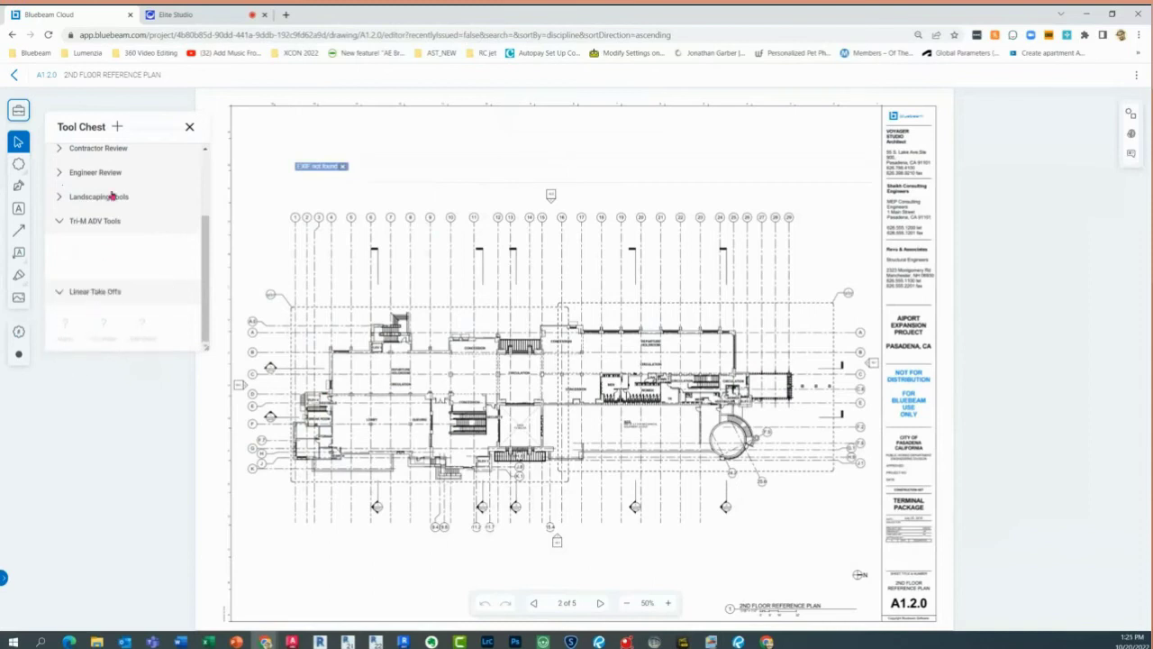
{"action": "left_click", "coordinate": [189, 128]}
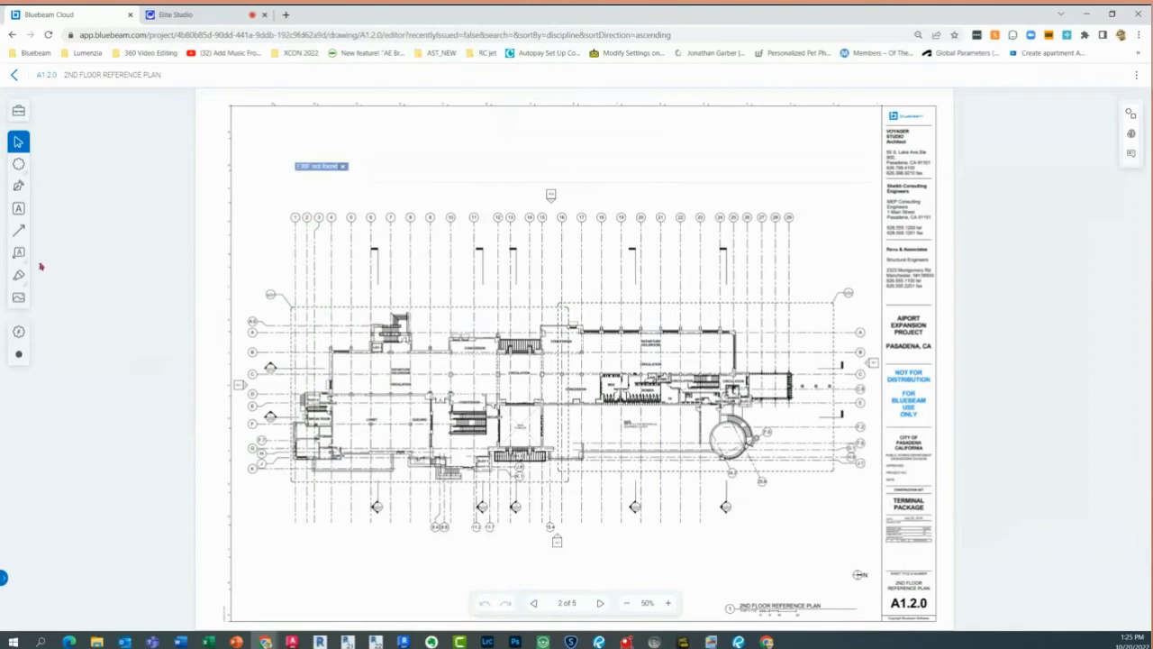
Draw a cloud markup around the stair area near ELEV 3
{"action": "left_click", "coordinate": [20, 333]}
{"action": "left_click", "coordinate": [20, 332]}
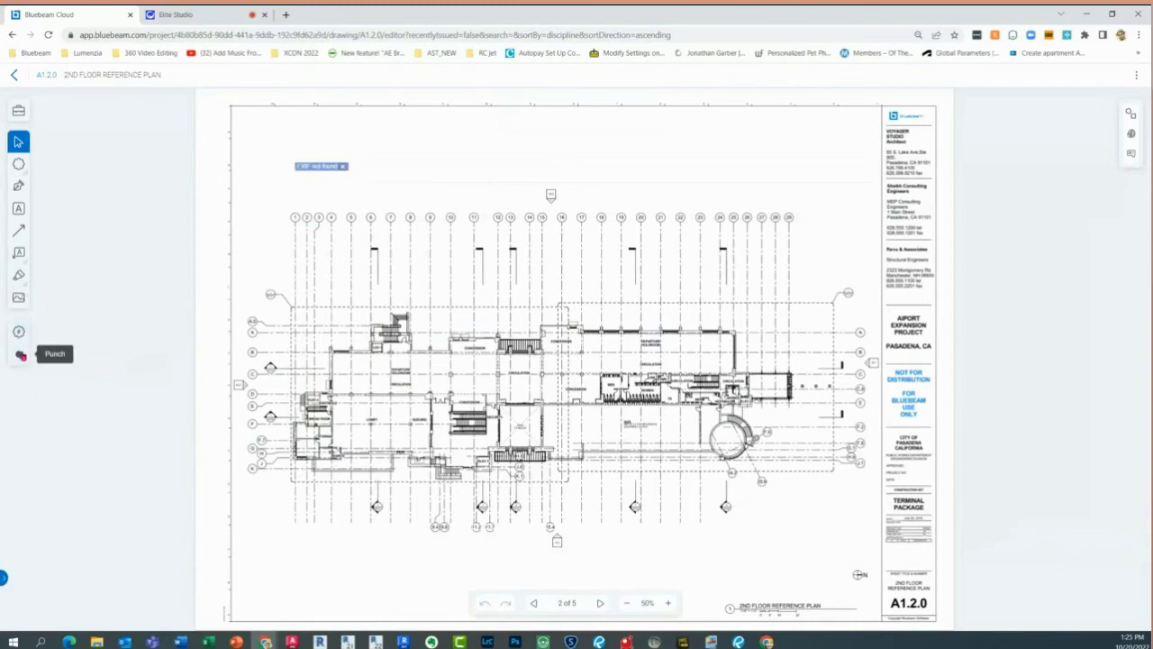
{"action": "left_click", "coordinate": [20, 355]}
{"action": "left_click", "coordinate": [931, 607]}
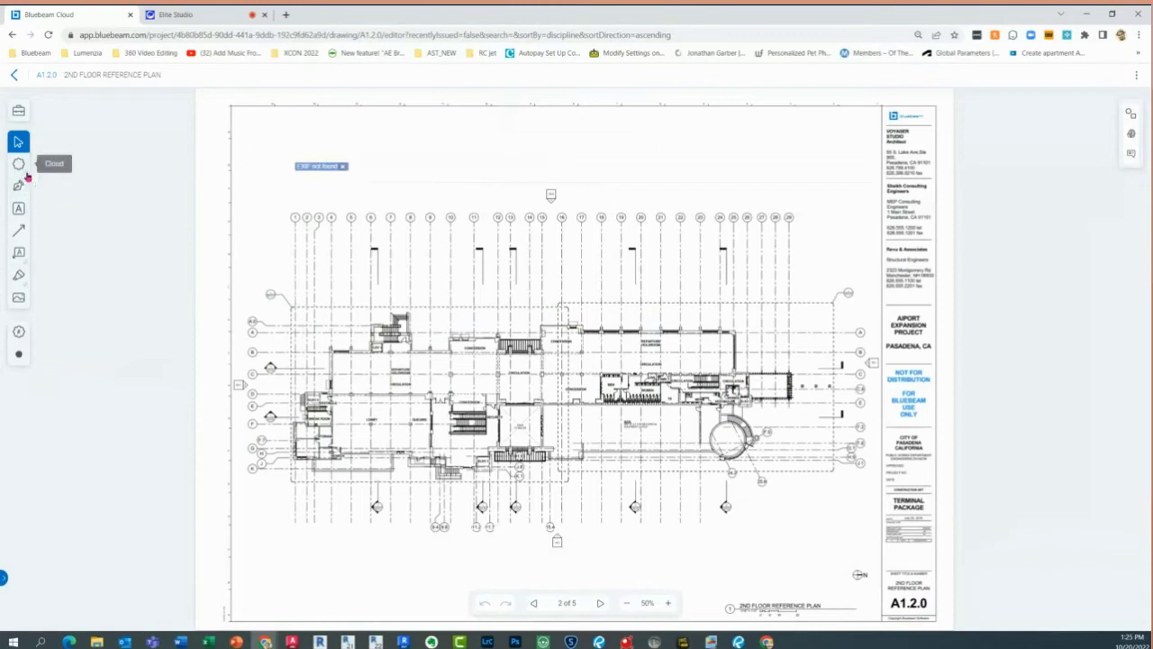
{"action": "left_click", "coordinate": [20, 166]}
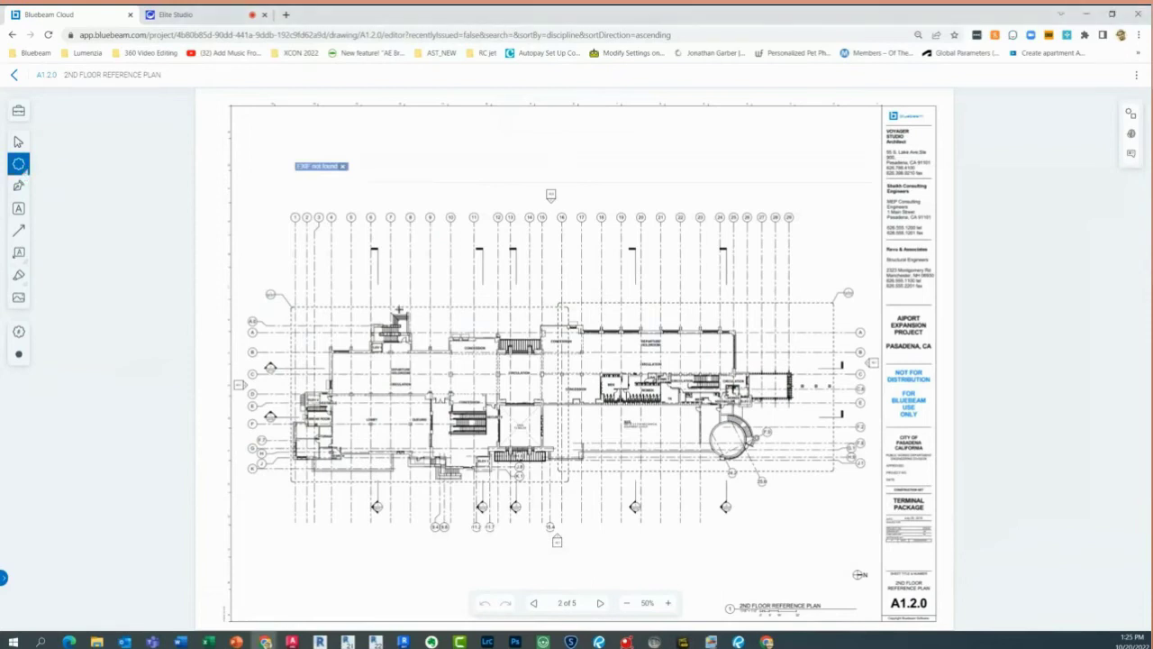
{"action": "left_click_drag", "start_coordinate": [359, 297], "coordinate": [429, 366]}
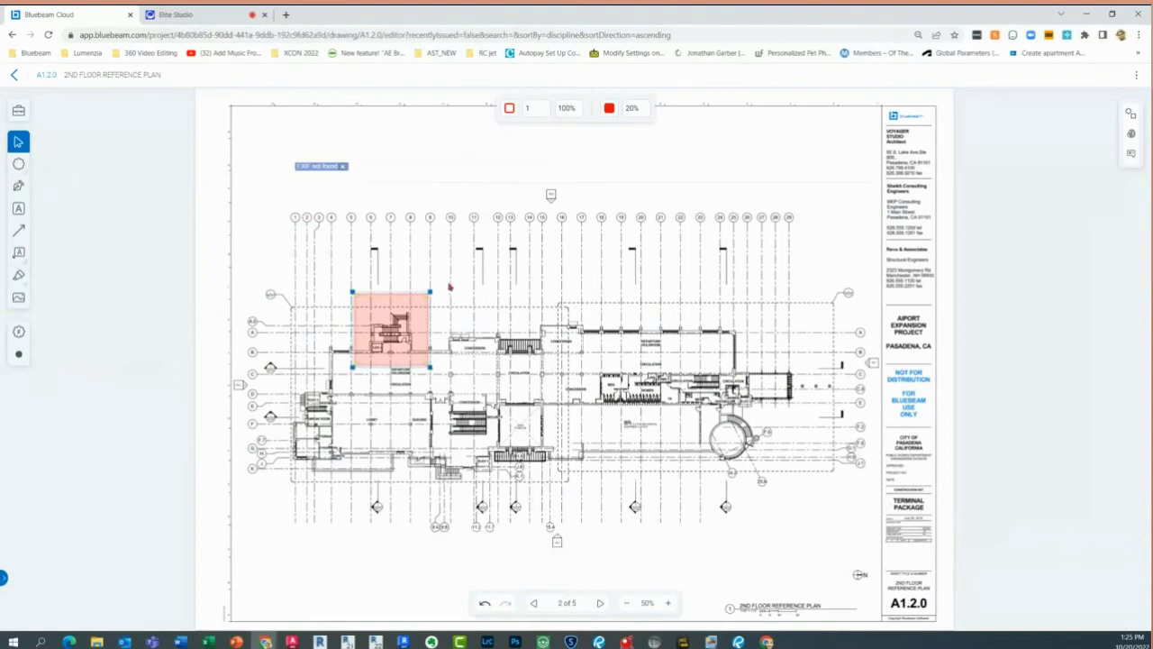
Add a Cloud+ callout around the Concession area reading 'please provide electrical plan for stairs'
{"action": "left_click", "coordinate": [23, 255]}
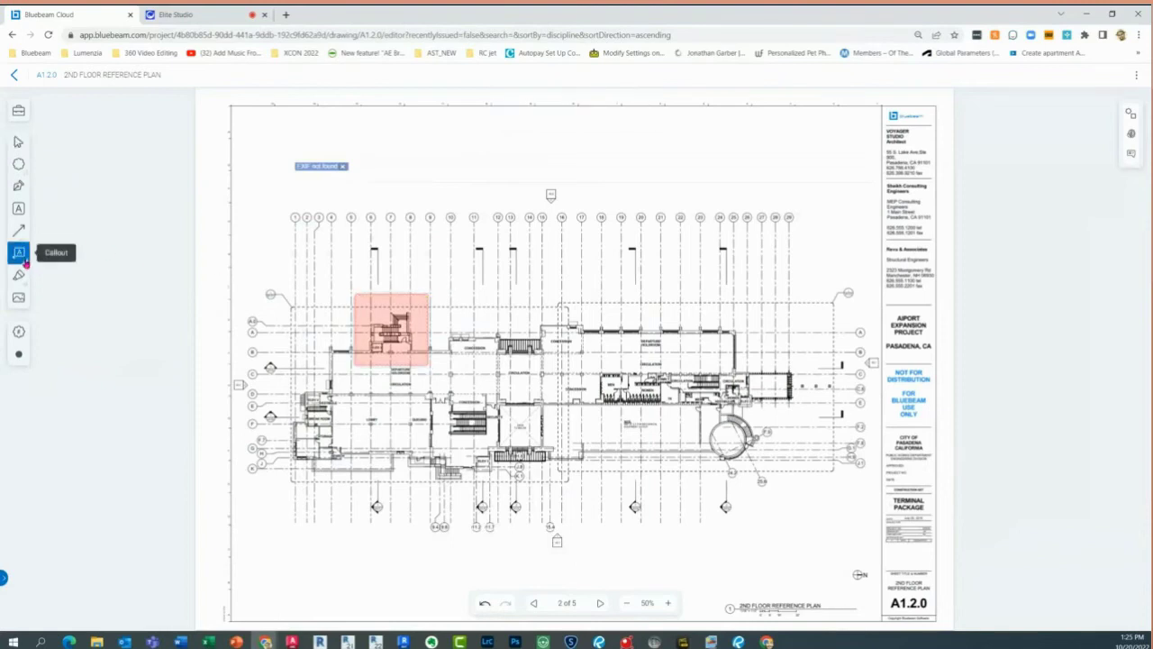
{"action": "left_click", "coordinate": [24, 258]}
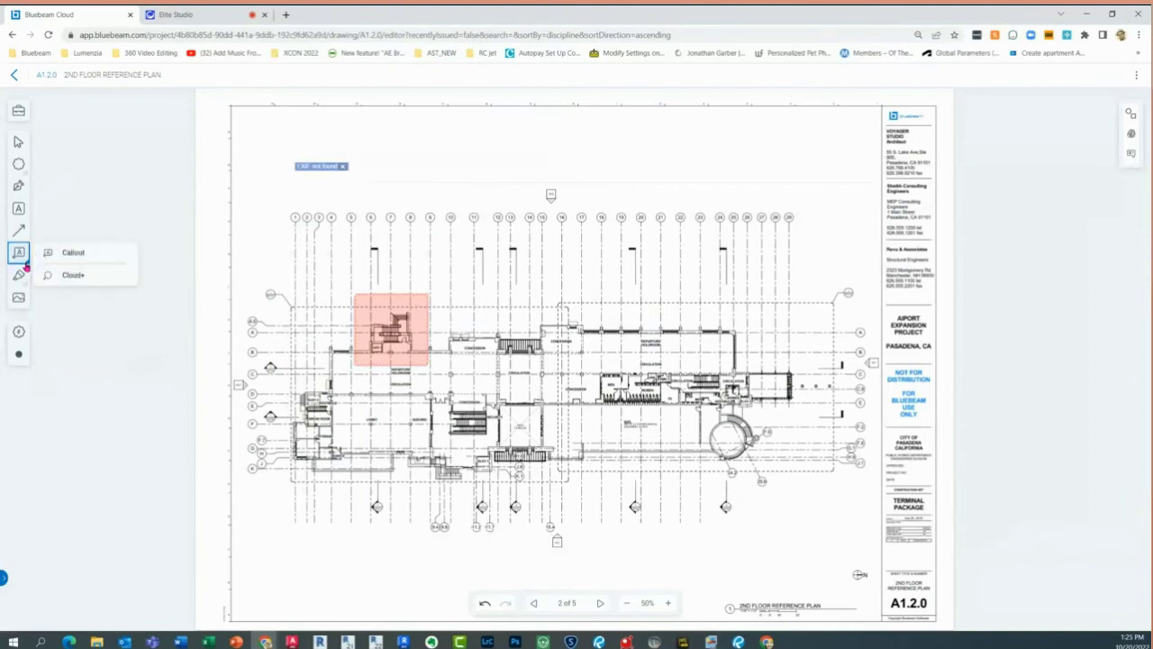
{"action": "left_click", "coordinate": [67, 276]}
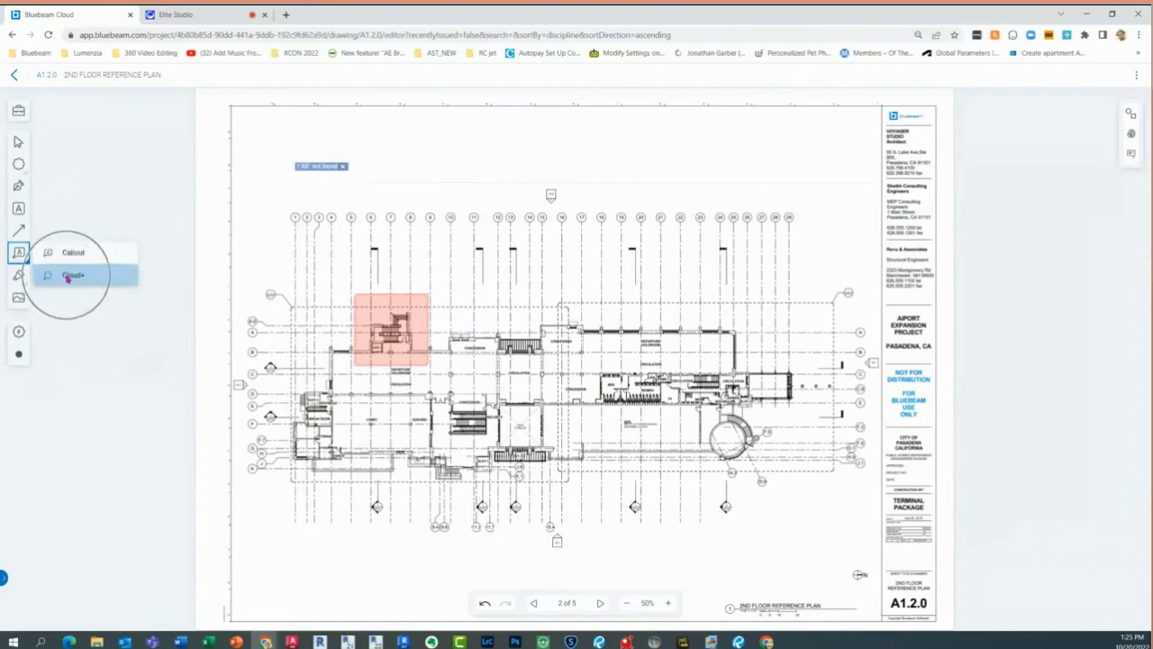
{"action": "left_click_drag", "start_coordinate": [535, 299], "coordinate": [596, 370]}
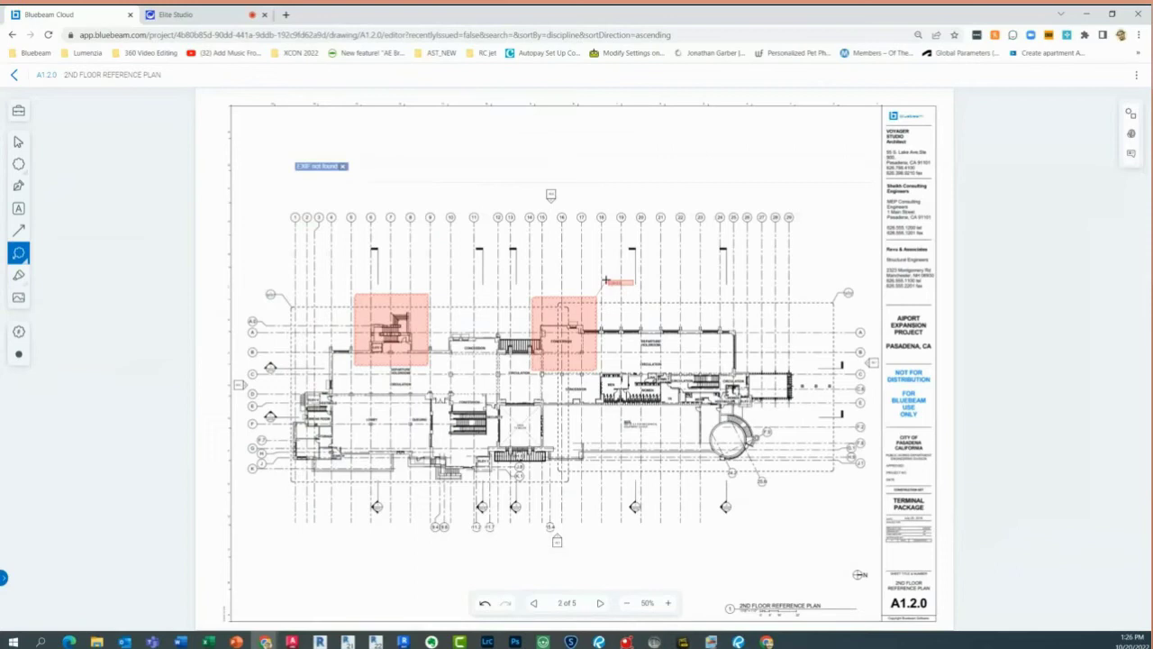
{"action": "left_click", "coordinate": [605, 279]}
{"action": "key", "text": "Escape"}
{"action": "left_click", "coordinate": [658, 268]}
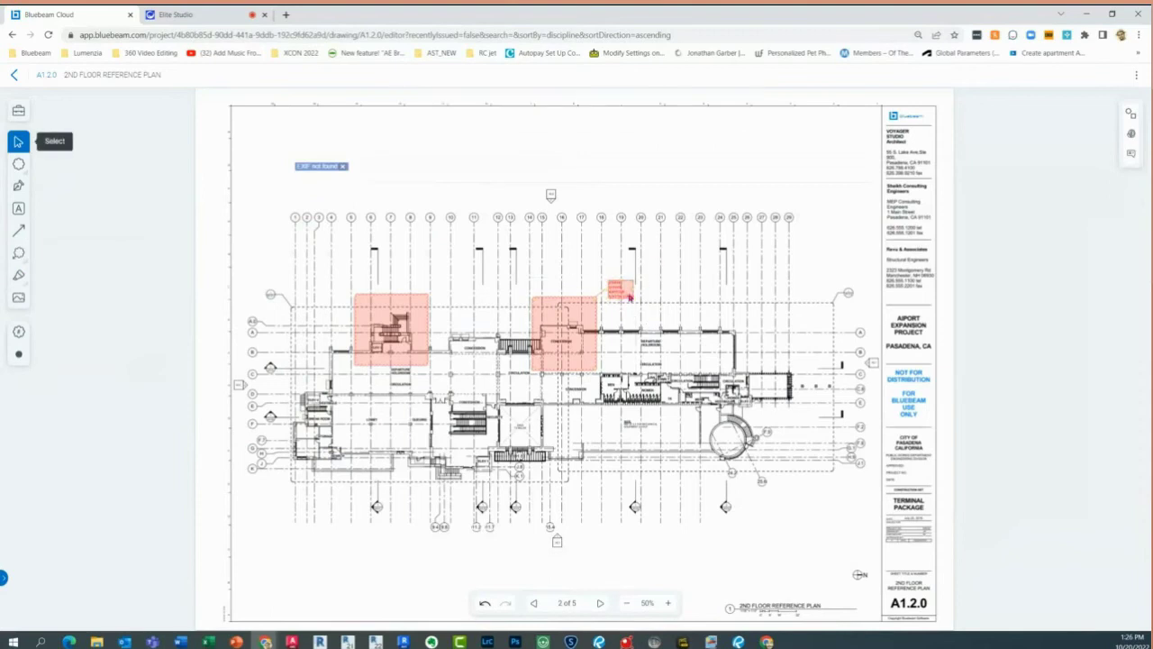
Make the callout note's text yellow
{"action": "scroll", "coordinate": [630, 300], "scroll_direction": "up", "scroll_amount": 3}
{"action": "left_click", "coordinate": [627, 298]}
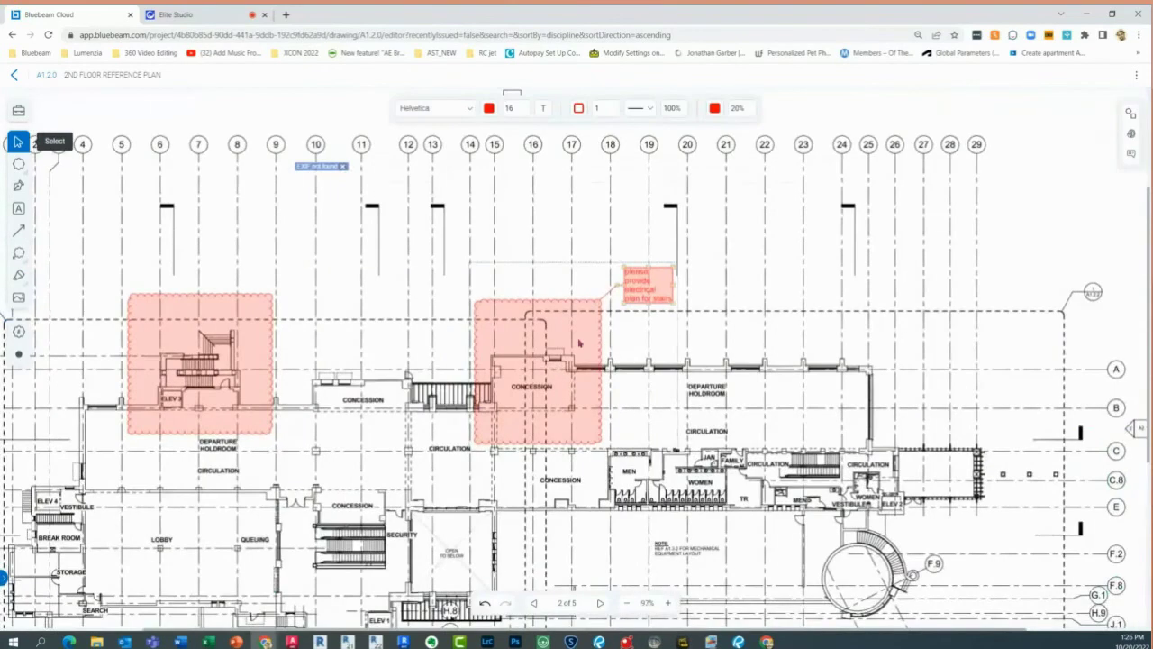
{"action": "left_click", "coordinate": [490, 109]}
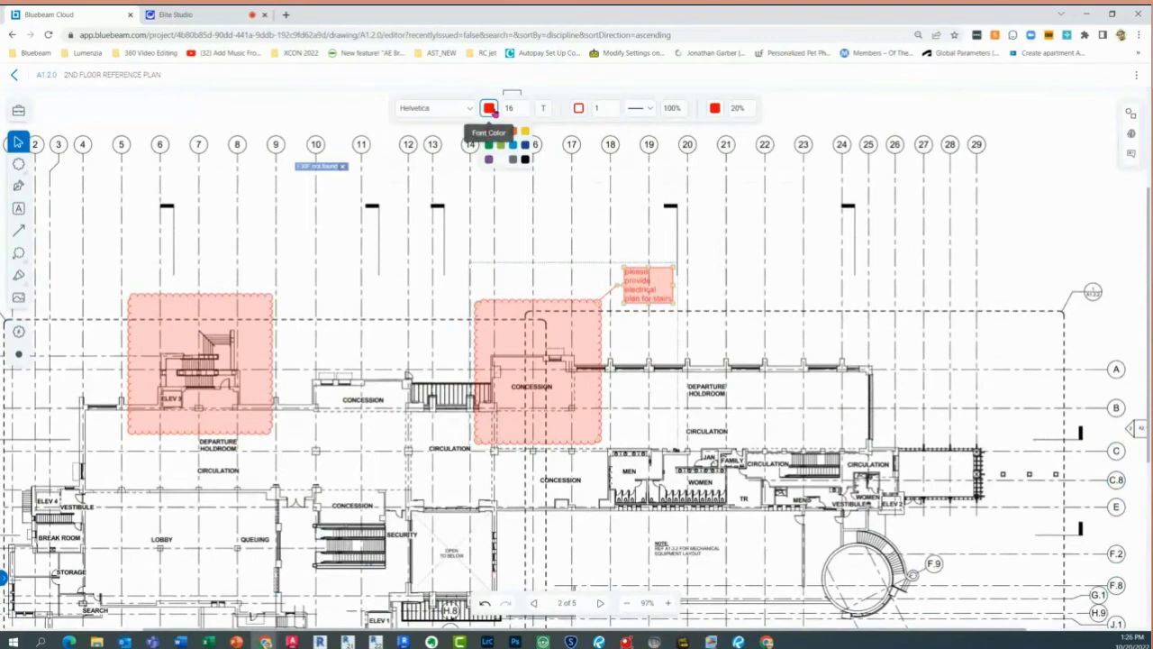
{"action": "left_click", "coordinate": [525, 132]}
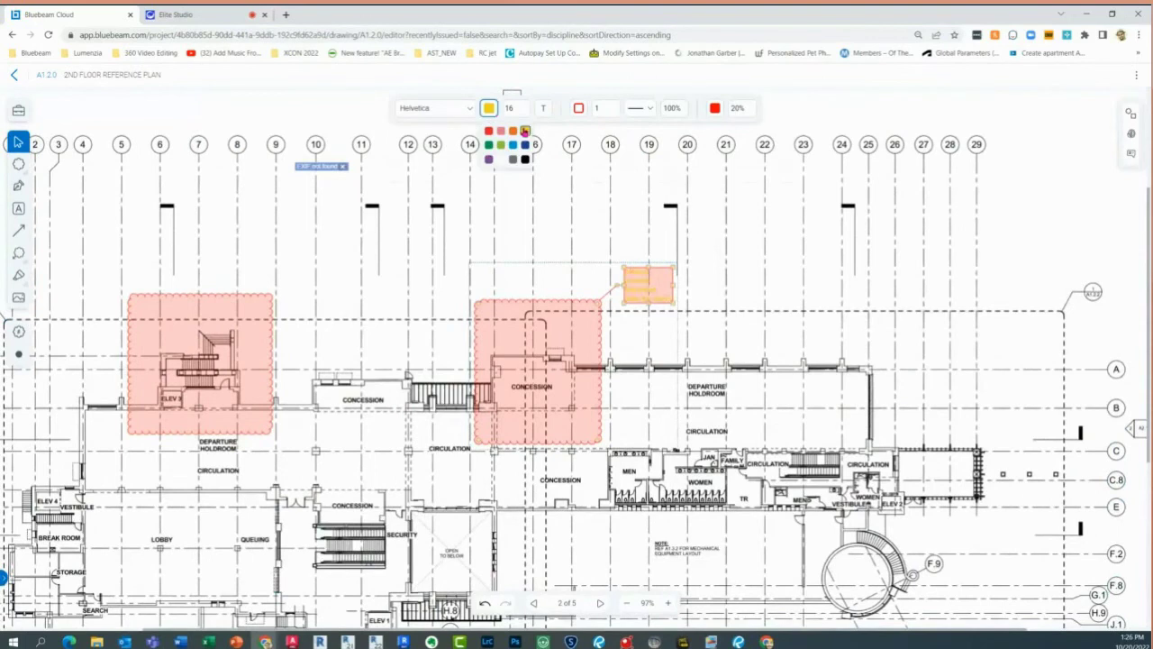
{"action": "left_click", "coordinate": [493, 108]}
{"action": "left_click", "coordinate": [493, 108]}
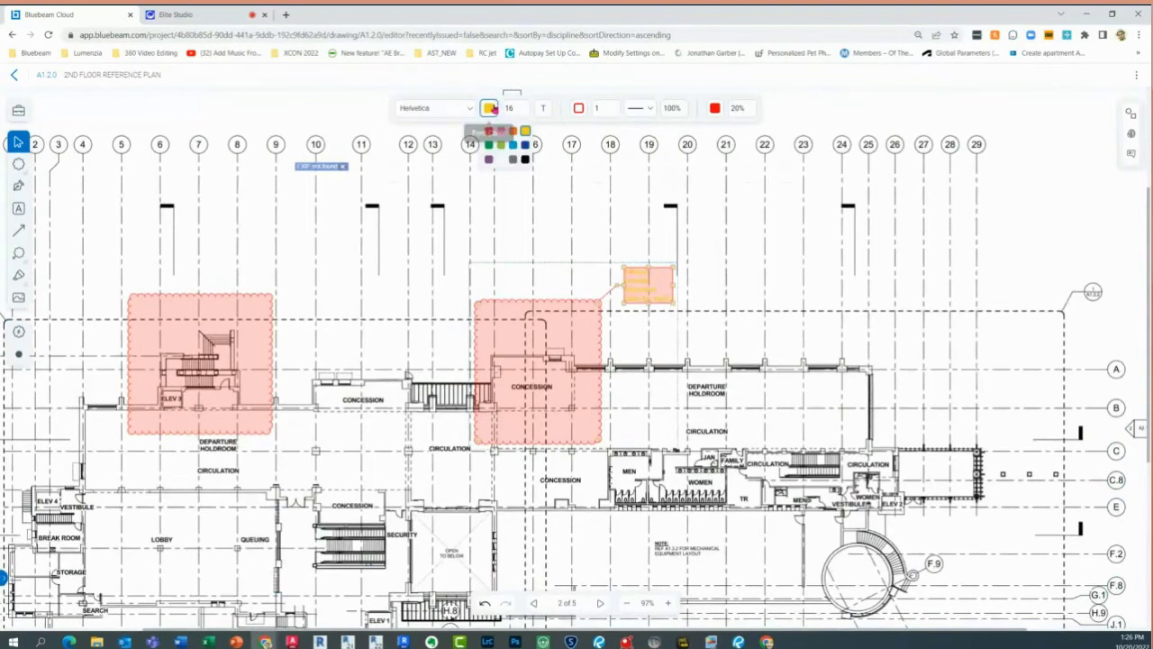
Set the Concession callout's font colour to black and its fill to yellow, then deselect it
{"action": "left_click", "coordinate": [525, 160]}
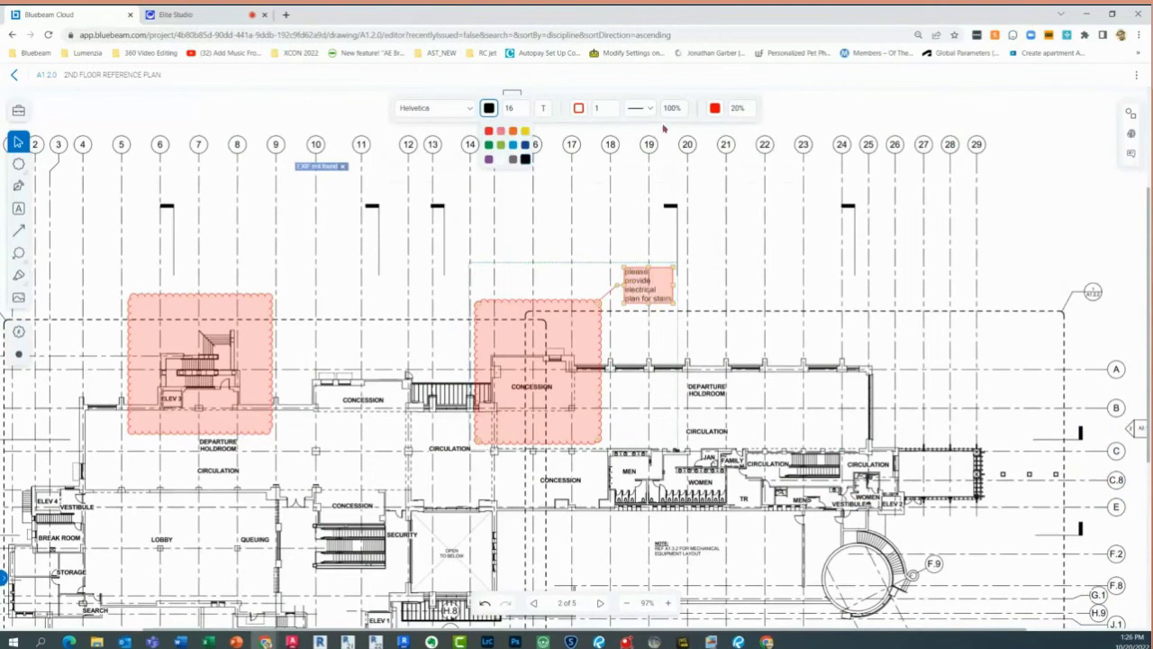
{"action": "left_click", "coordinate": [717, 111]}
{"action": "left_click", "coordinate": [715, 109]}
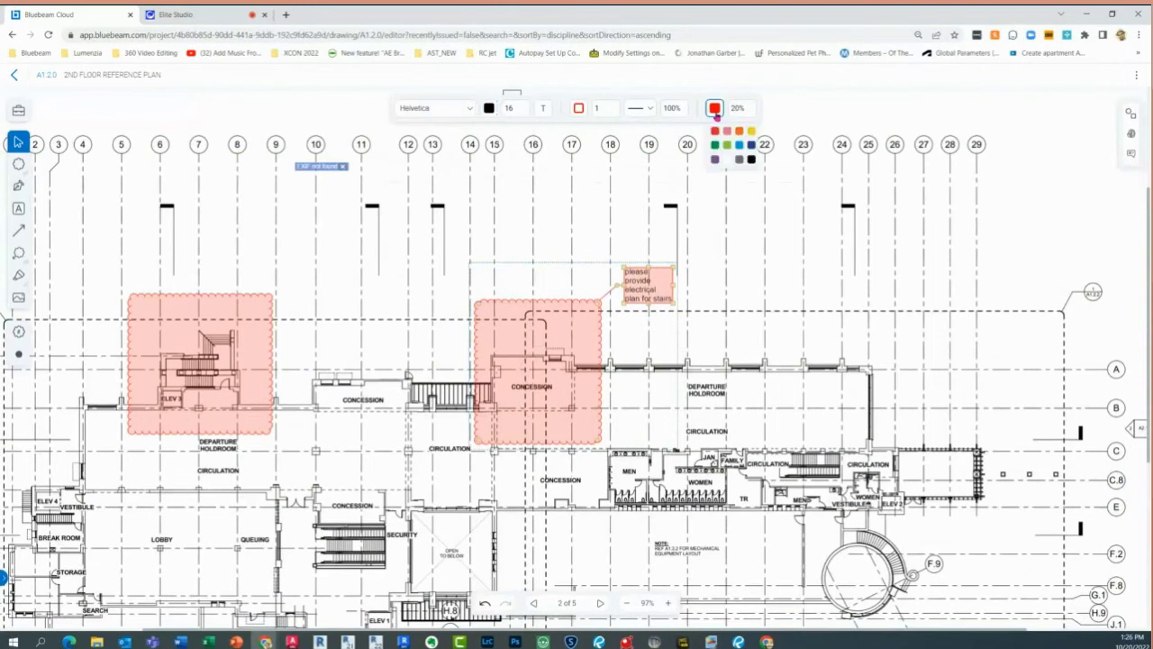
{"action": "left_click", "coordinate": [751, 131]}
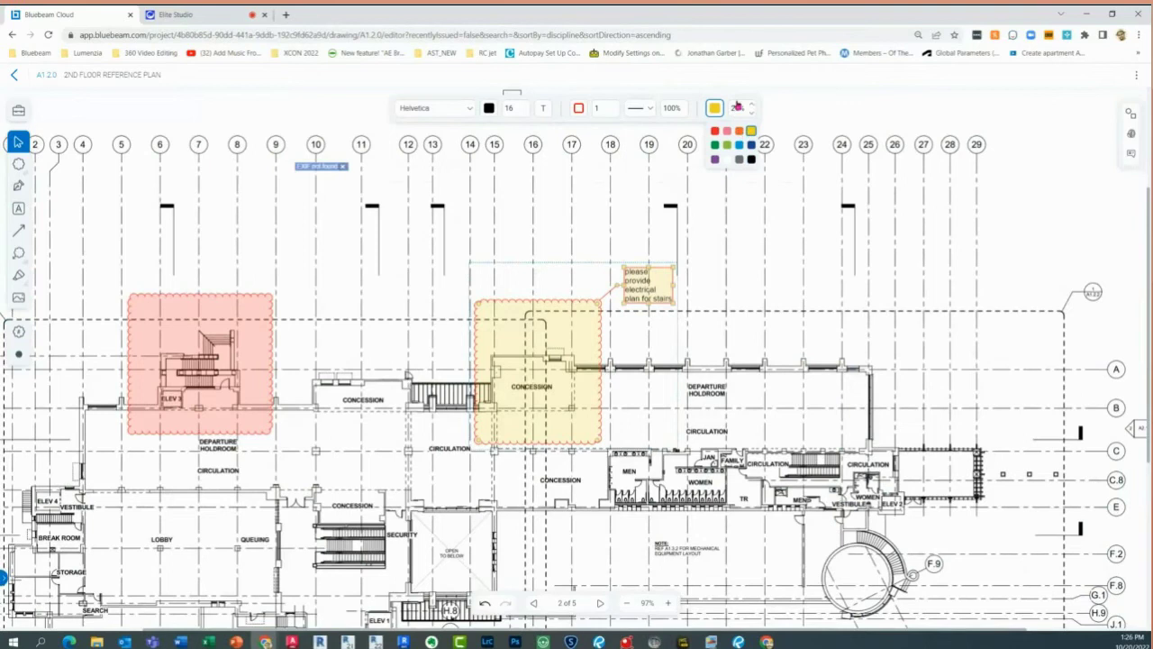
{"action": "left_click", "coordinate": [737, 110]}
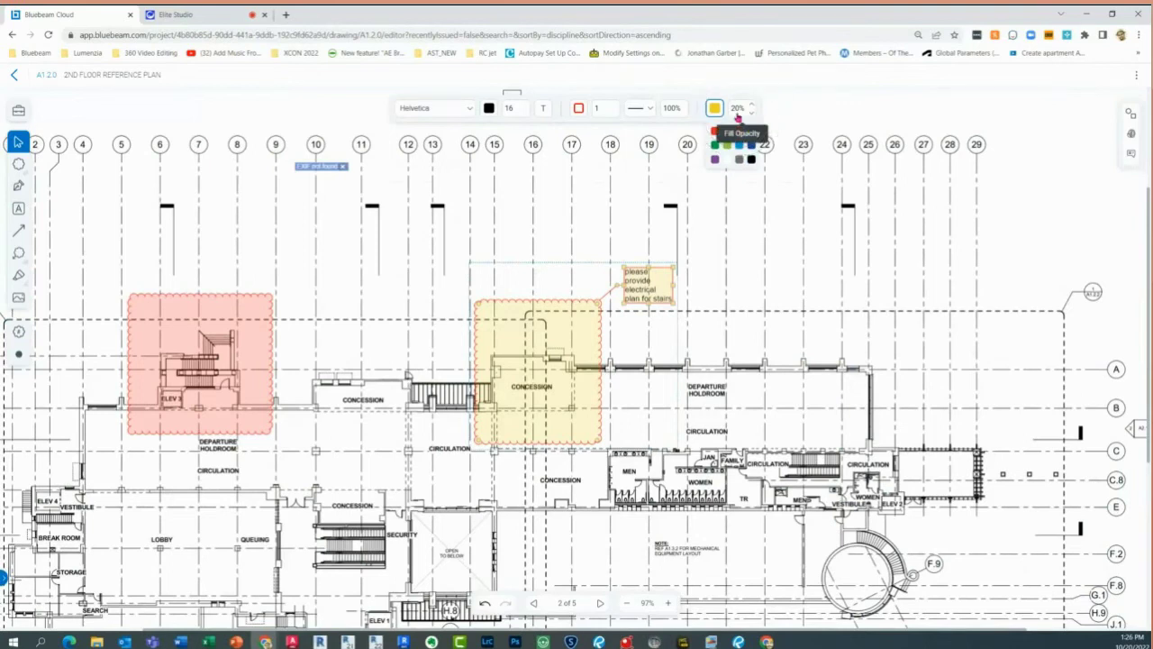
{"action": "left_click", "coordinate": [765, 262]}
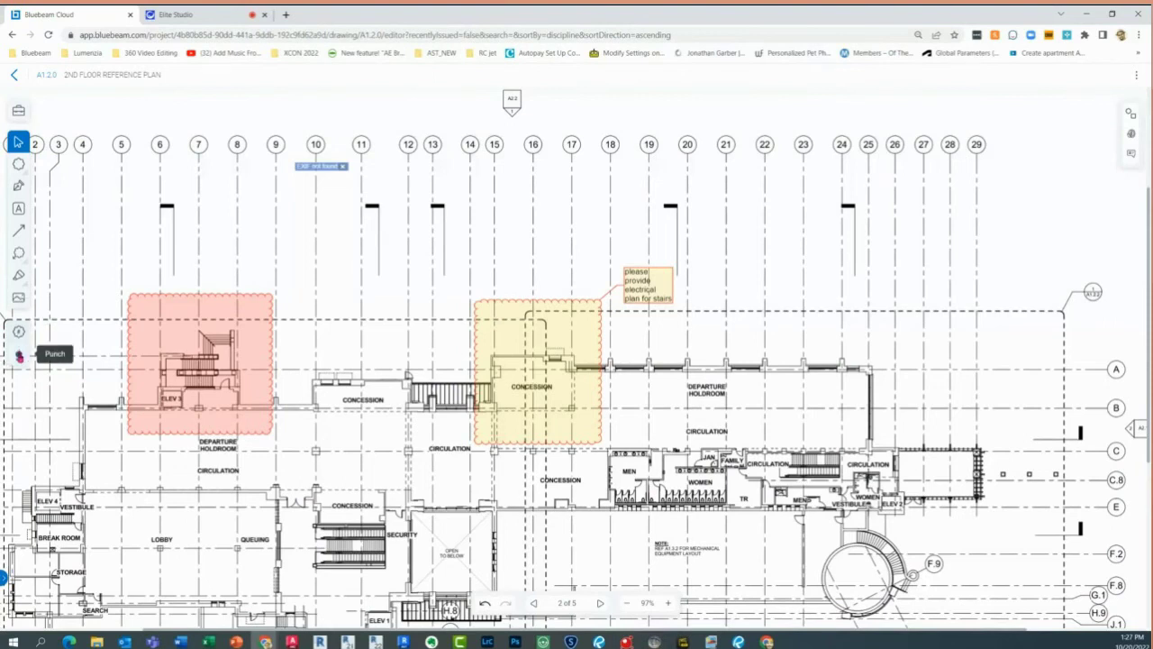
Place a punch item inside the yellow Concession cloud
{"action": "left_click", "coordinate": [20, 356]}
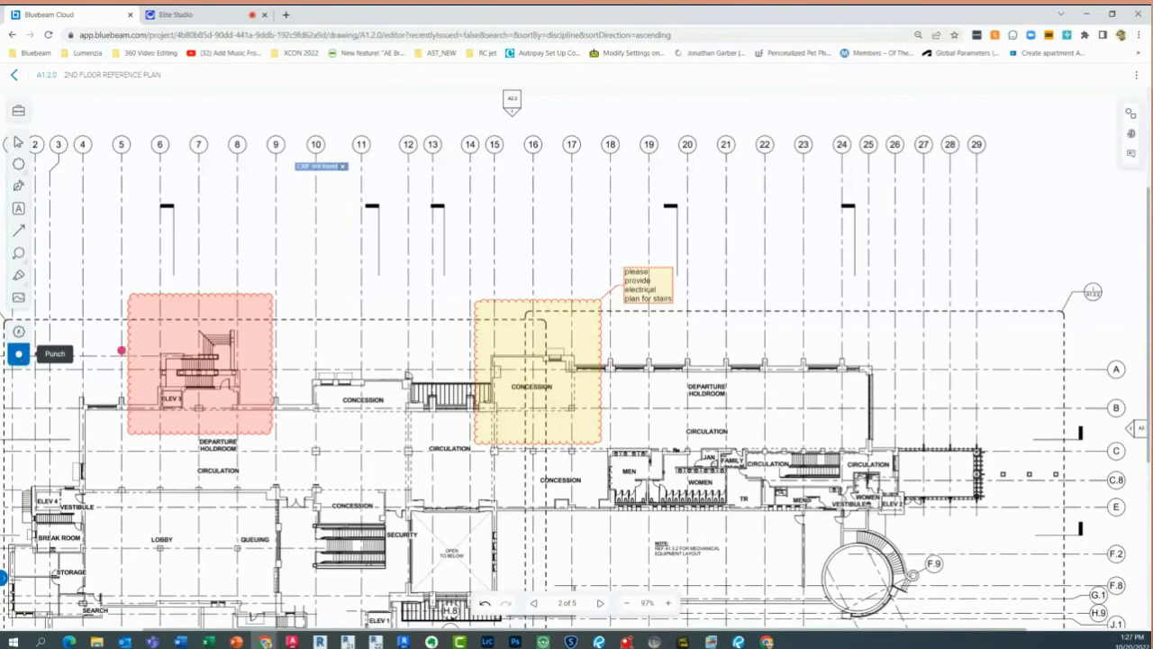
{"action": "left_click", "coordinate": [535, 264]}
{"action": "left_click", "coordinate": [534, 264]}
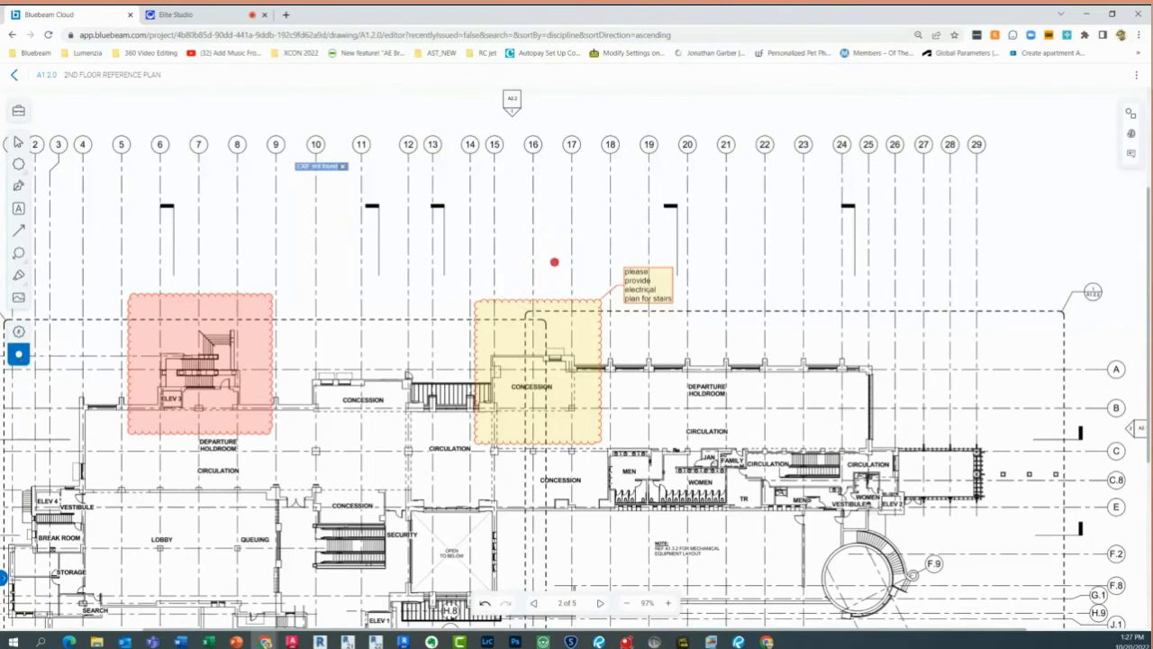
{"action": "left_click", "coordinate": [559, 338]}
{"action": "left_click", "coordinate": [559, 338]}
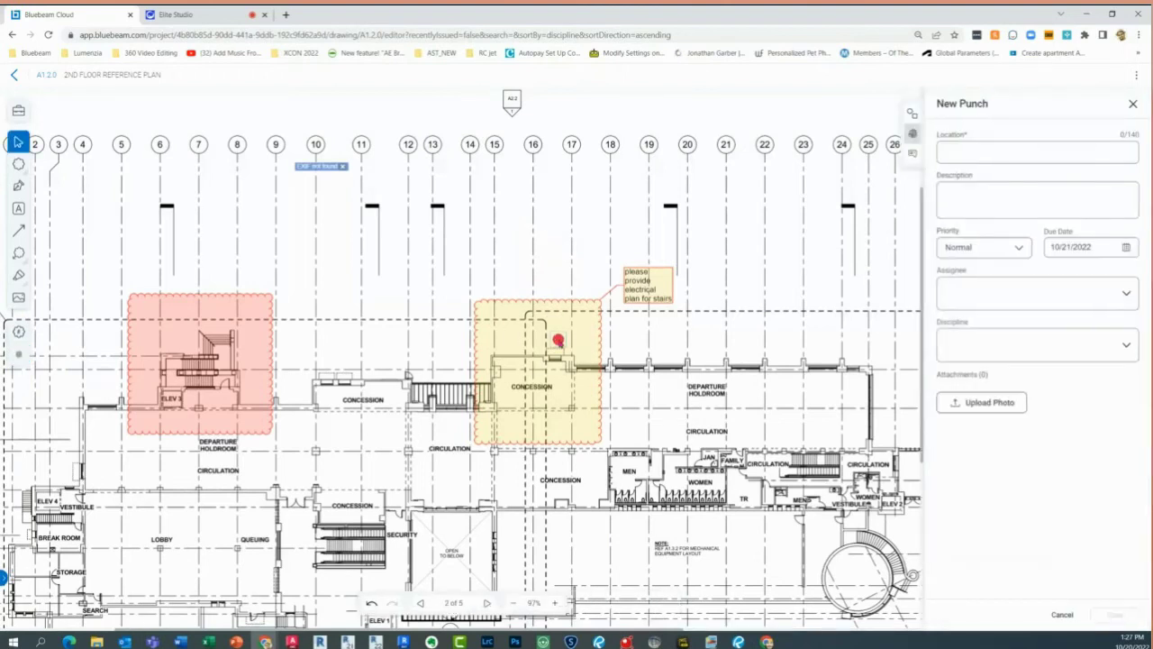
Set the punch location to 'Sheet 1.2.0' and description 'See notes, please provide information required'
{"action": "left_click", "coordinate": [957, 154]}
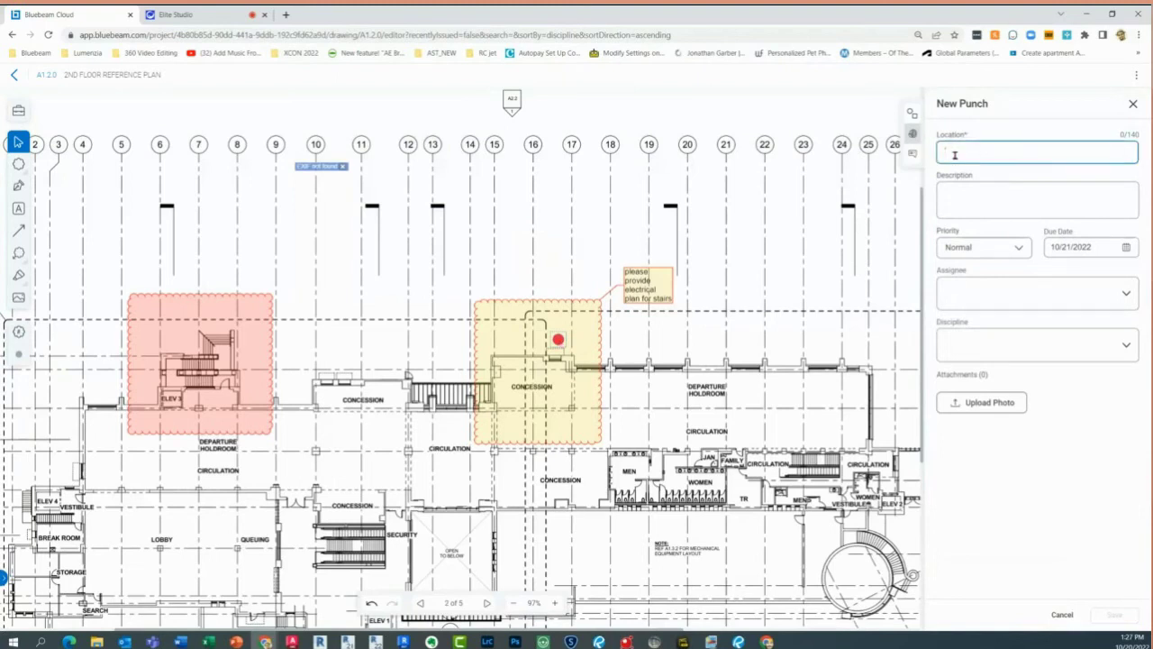
{"action": "type", "text": "Stai"}
{"action": "type", "text": ".2.0"}
{"action": "left_click", "coordinate": [989, 203]}
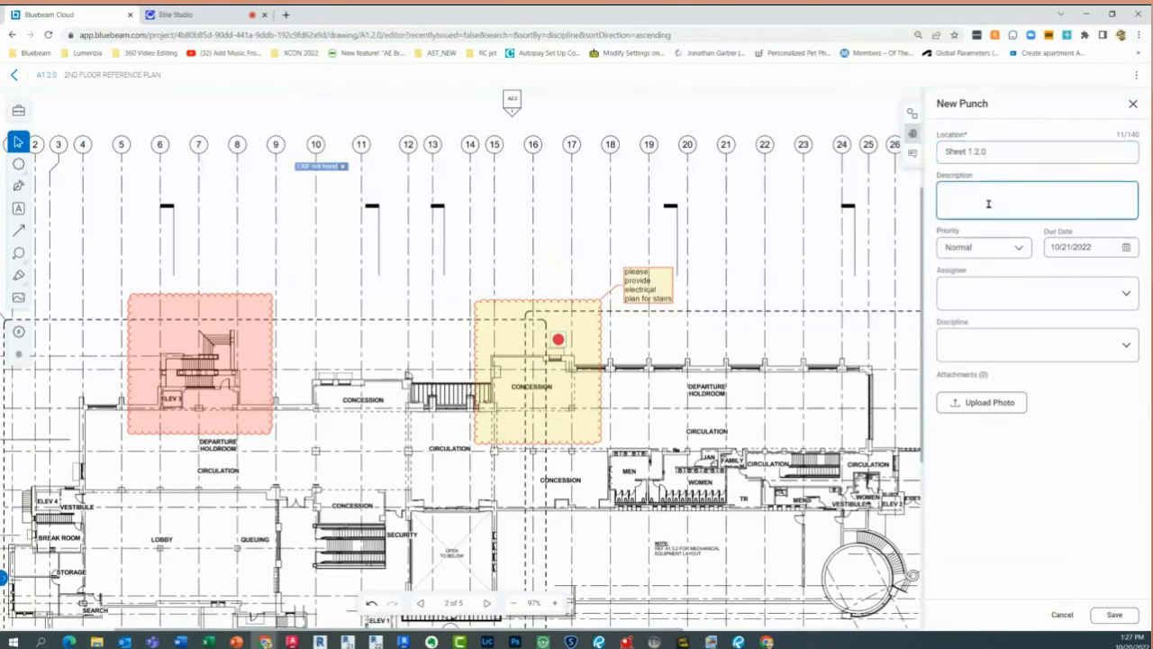
{"action": "type", "text": "See notes, please provide information required"}
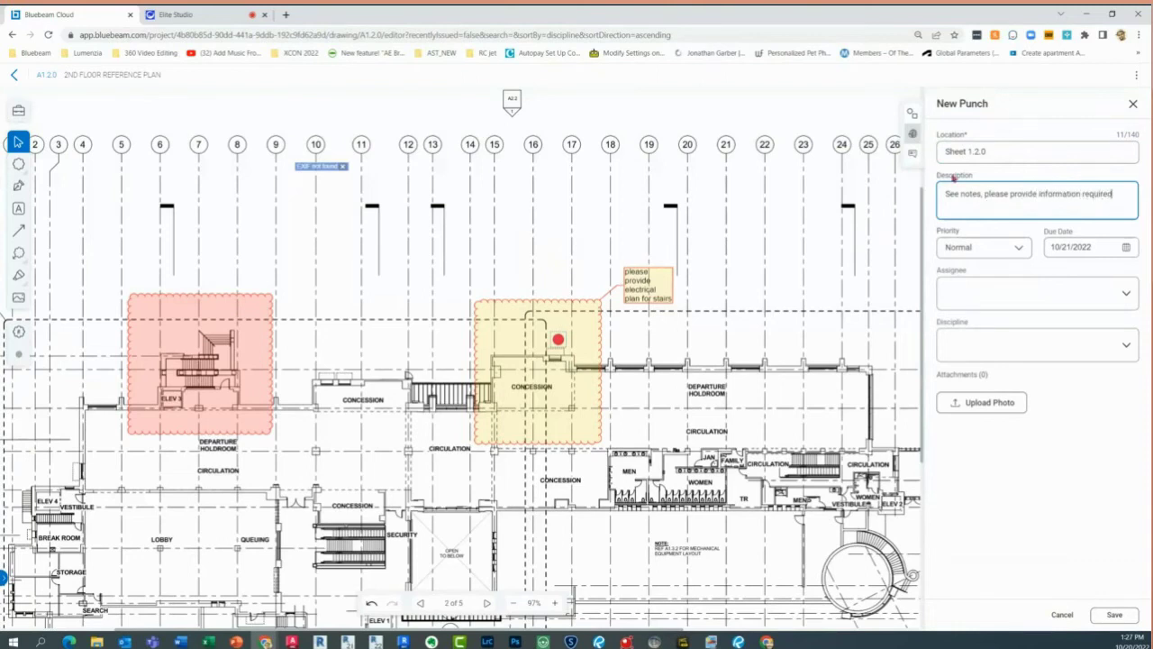
Set the punch priority to High with a due date of 10/21/2022
{"action": "left_click", "coordinate": [982, 256]}
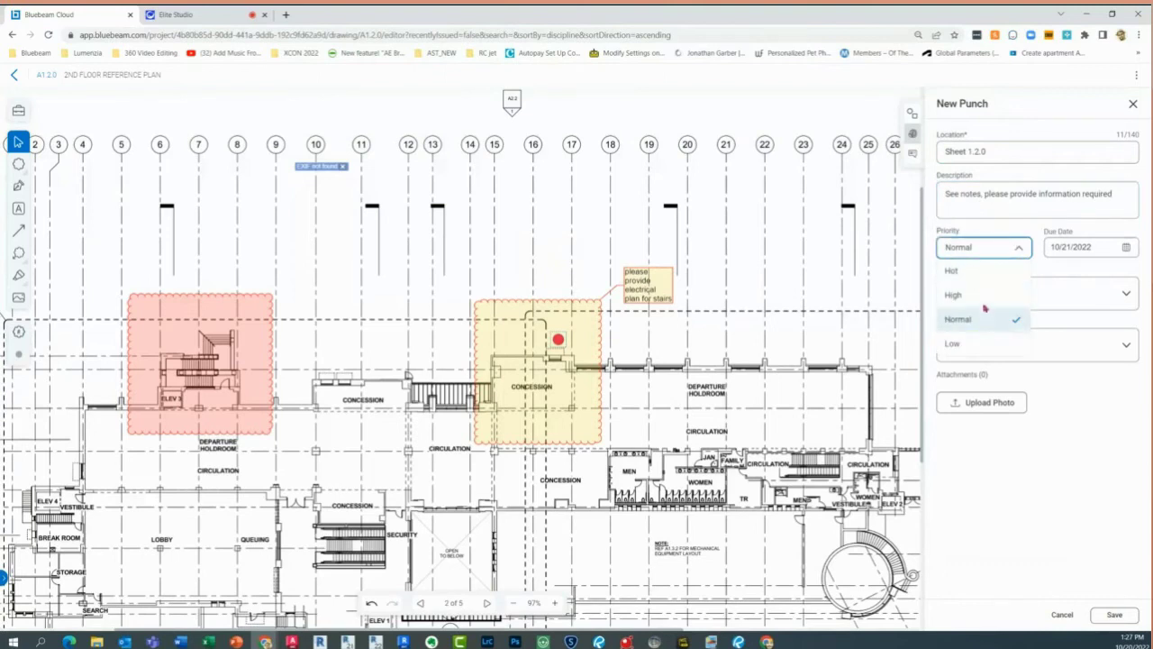
{"action": "left_click", "coordinate": [984, 296]}
{"action": "left_click", "coordinate": [1000, 257]}
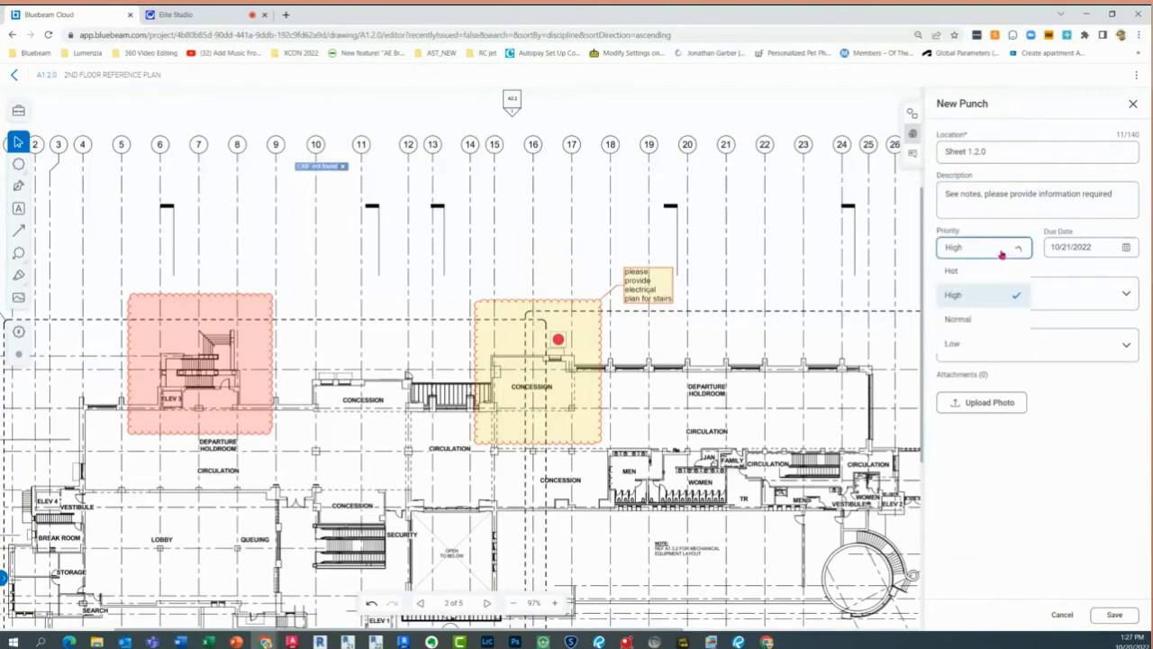
{"action": "left_click", "coordinate": [1124, 251]}
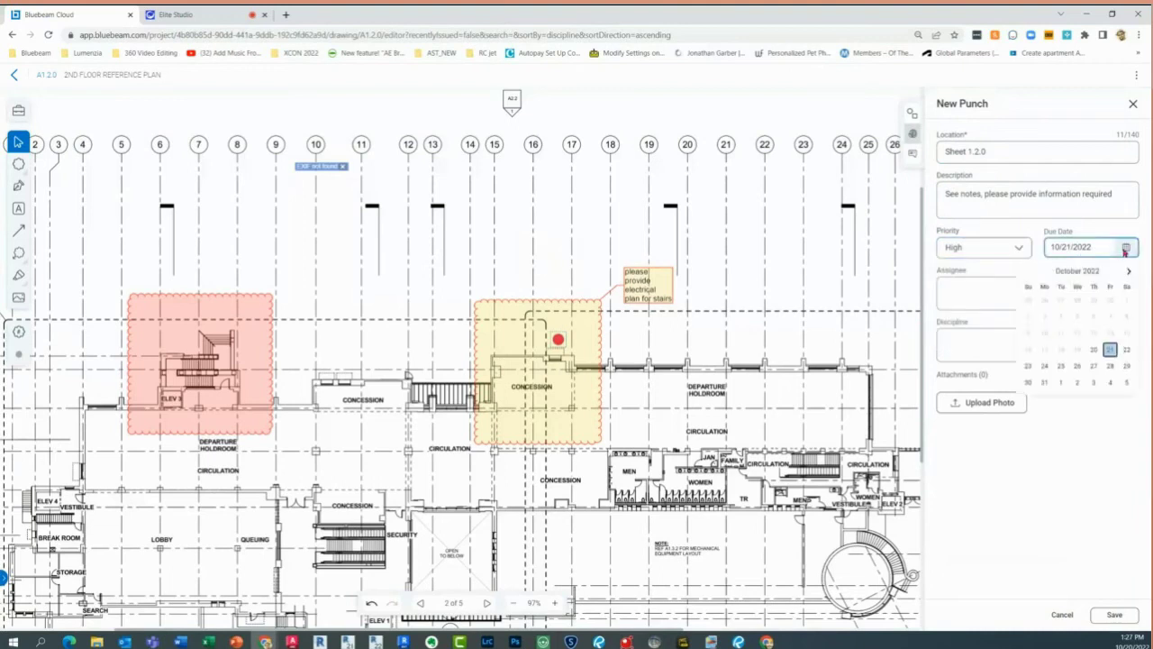
{"action": "left_click", "coordinate": [1111, 353]}
Assign the punch to the invited electrical contact, choose Furnishings discipline, and save it
{"action": "left_click", "coordinate": [980, 301]}
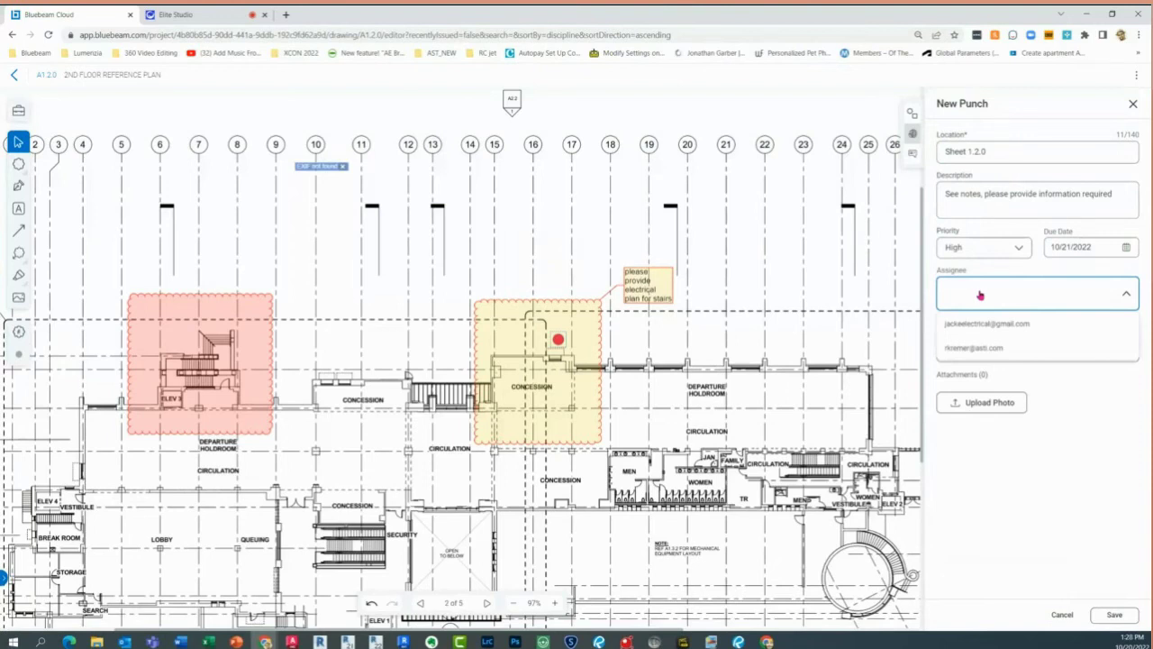
{"action": "left_click", "coordinate": [983, 327]}
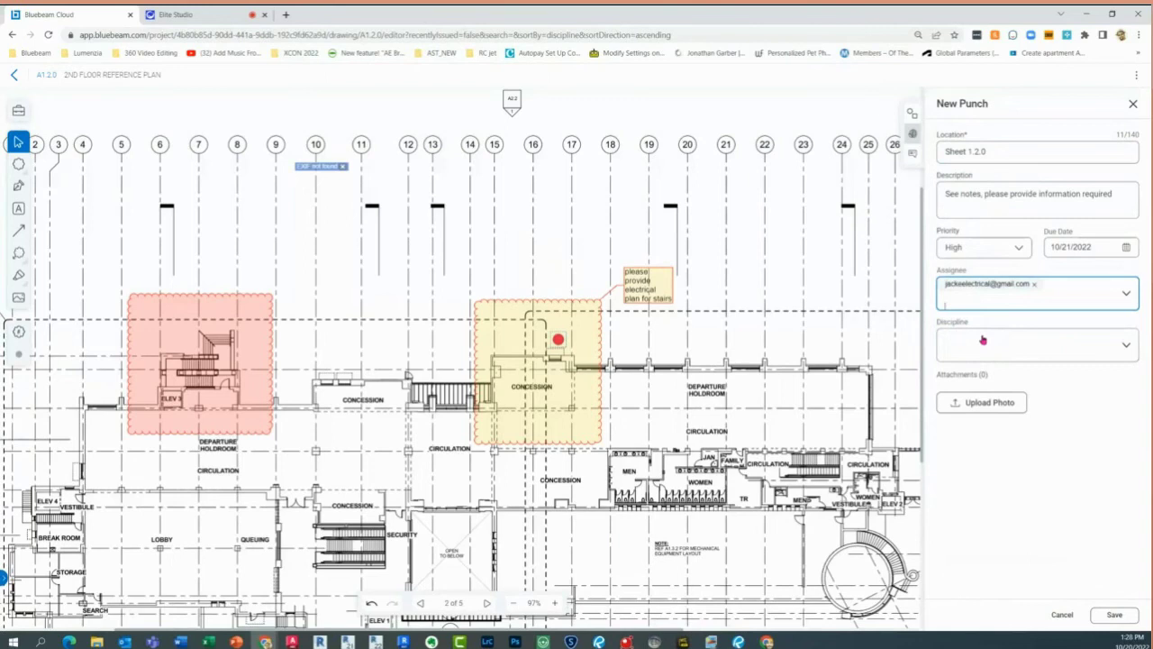
{"action": "left_click", "coordinate": [999, 411]}
{"action": "key", "text": "Tab"}
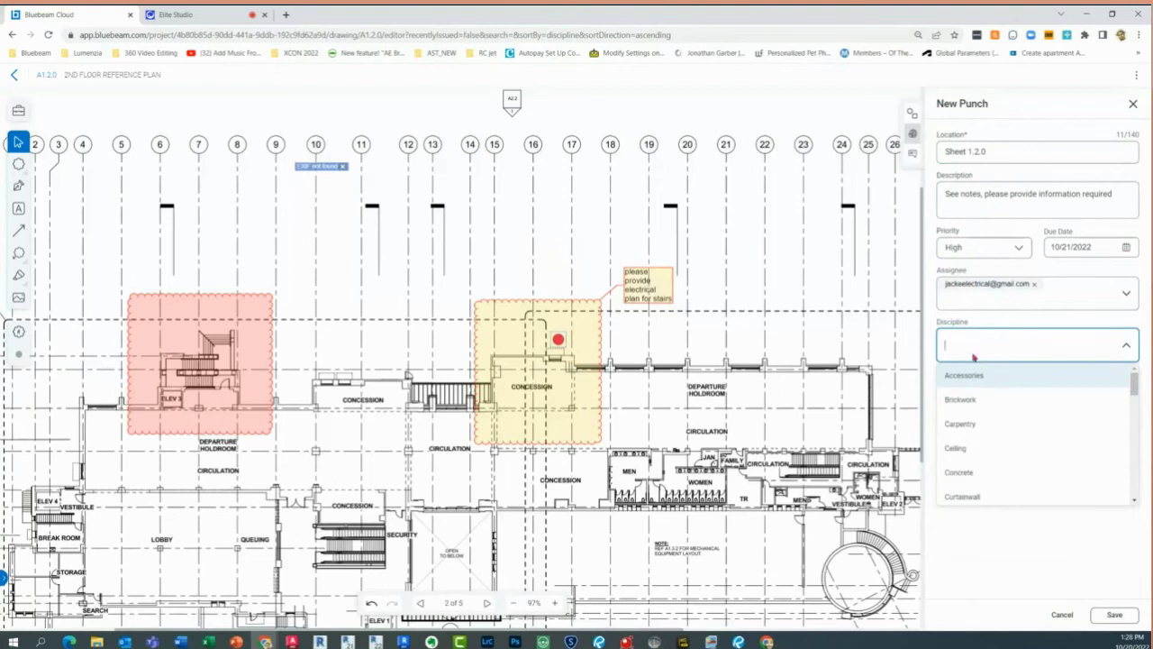
{"action": "left_click", "coordinate": [1114, 615]}
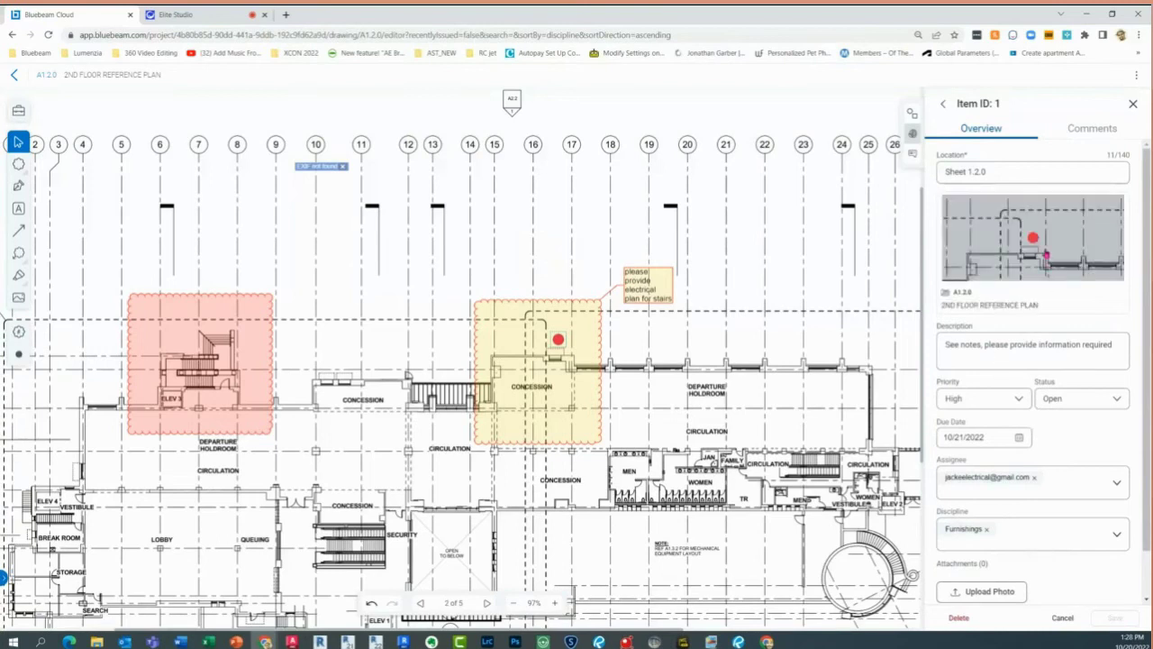
Return to the Cloud Webinar dashboard and reload it to refresh the punch counts
{"action": "left_click", "coordinate": [12, 78]}
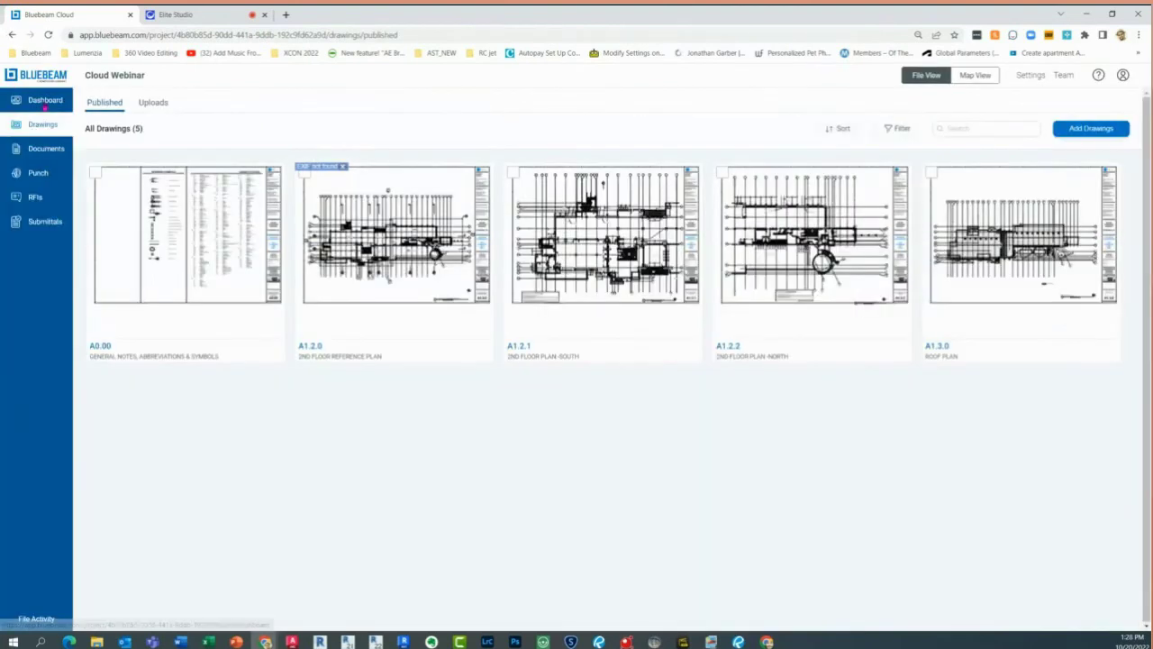
{"action": "left_click", "coordinate": [45, 105]}
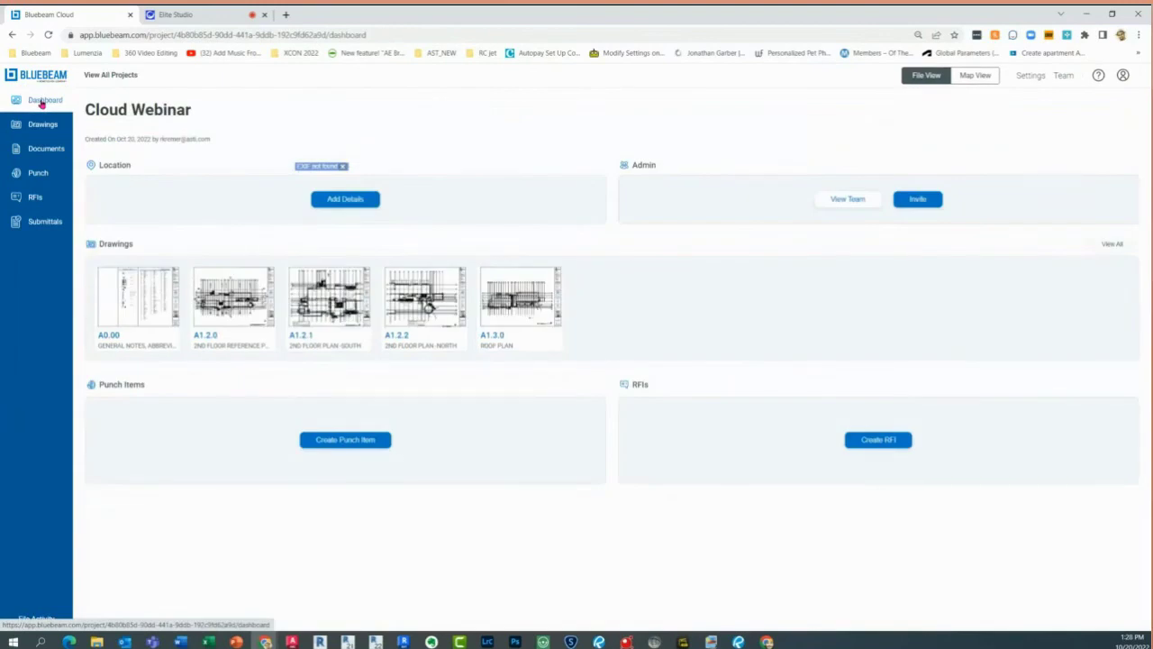
{"action": "left_click", "coordinate": [47, 34]}
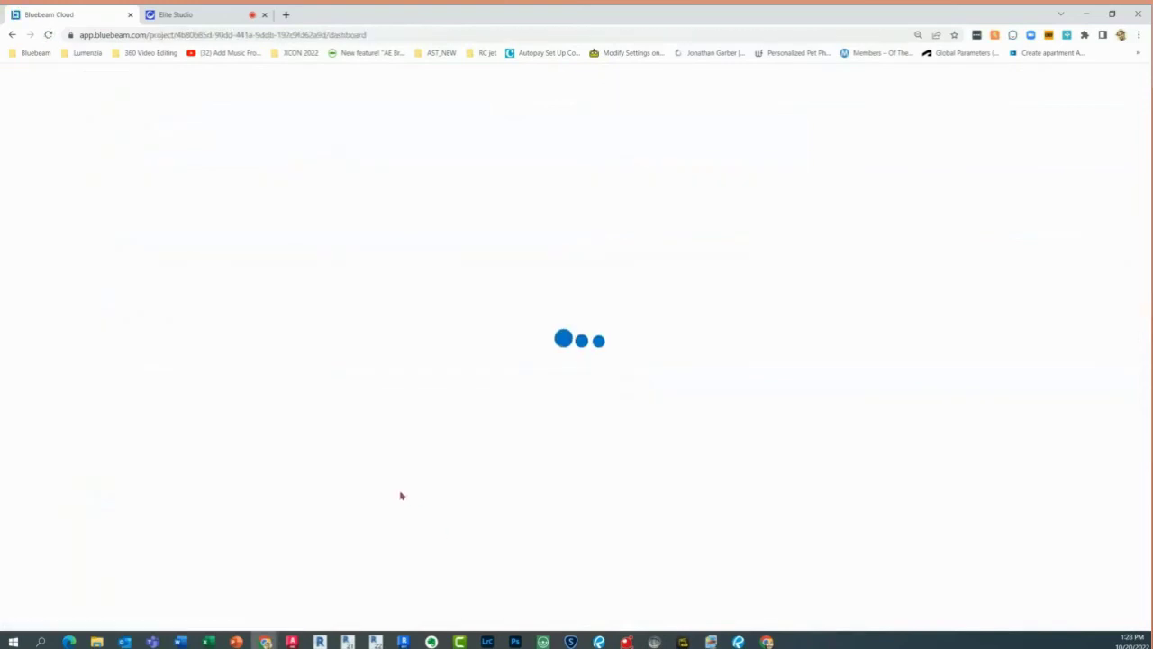
{"action": "left_click", "coordinate": [187, 453]}
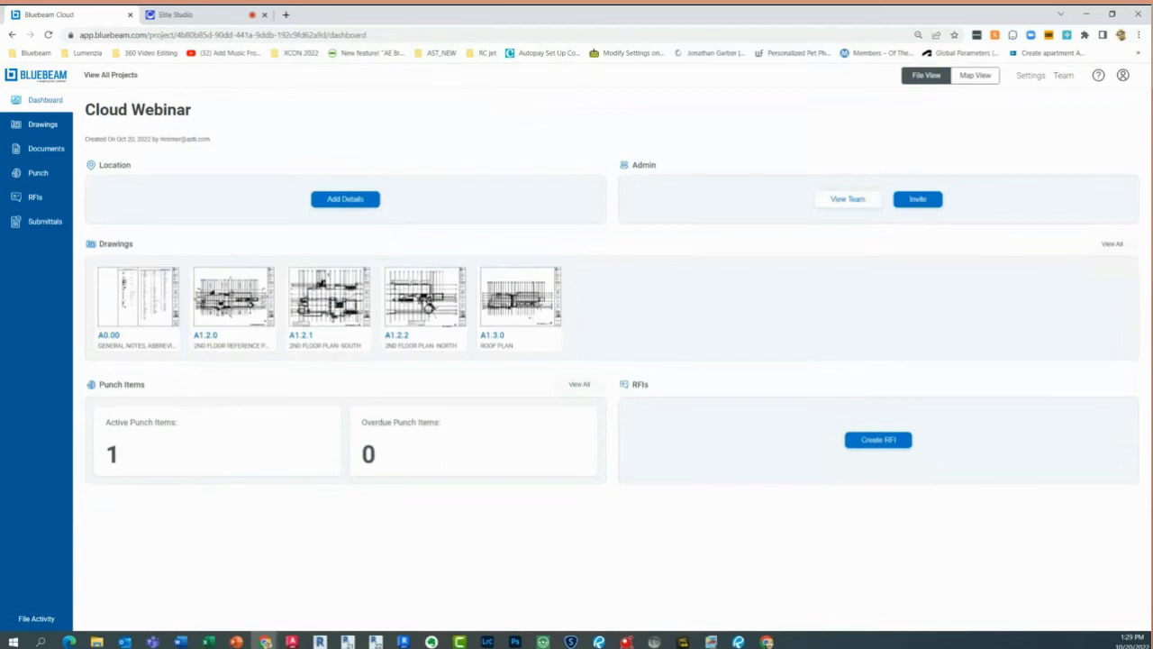
Bring up the Gmail window, reload the Join Project email, and minimize it
{"action": "key", "text": "alt+Tab"}
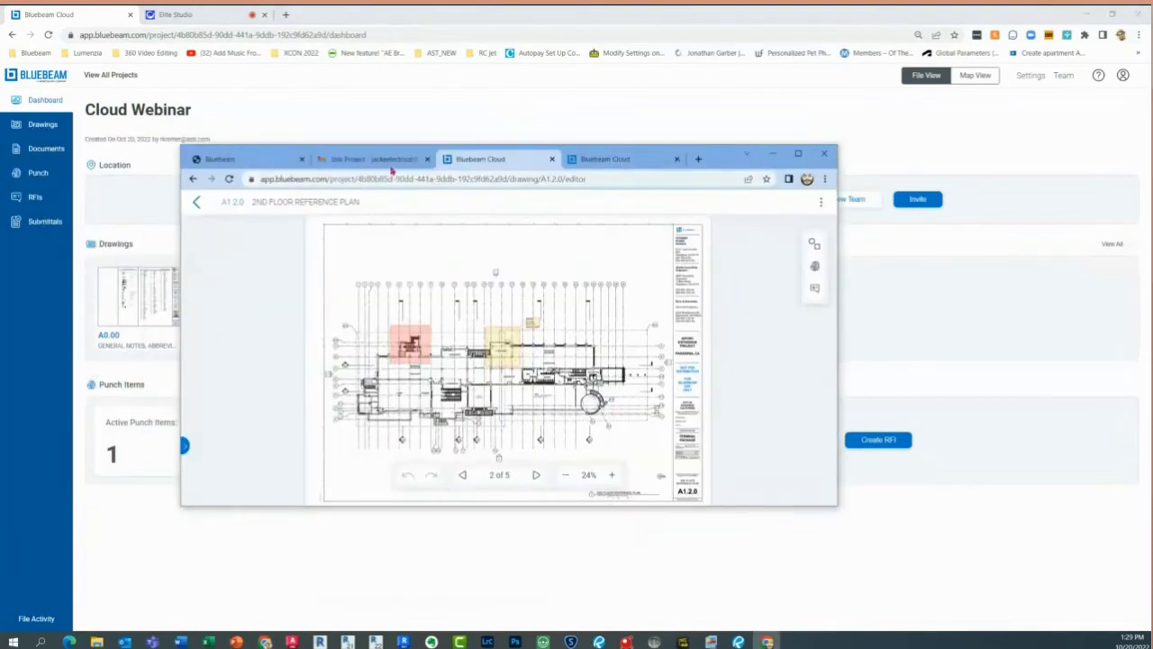
{"action": "left_click", "coordinate": [393, 162]}
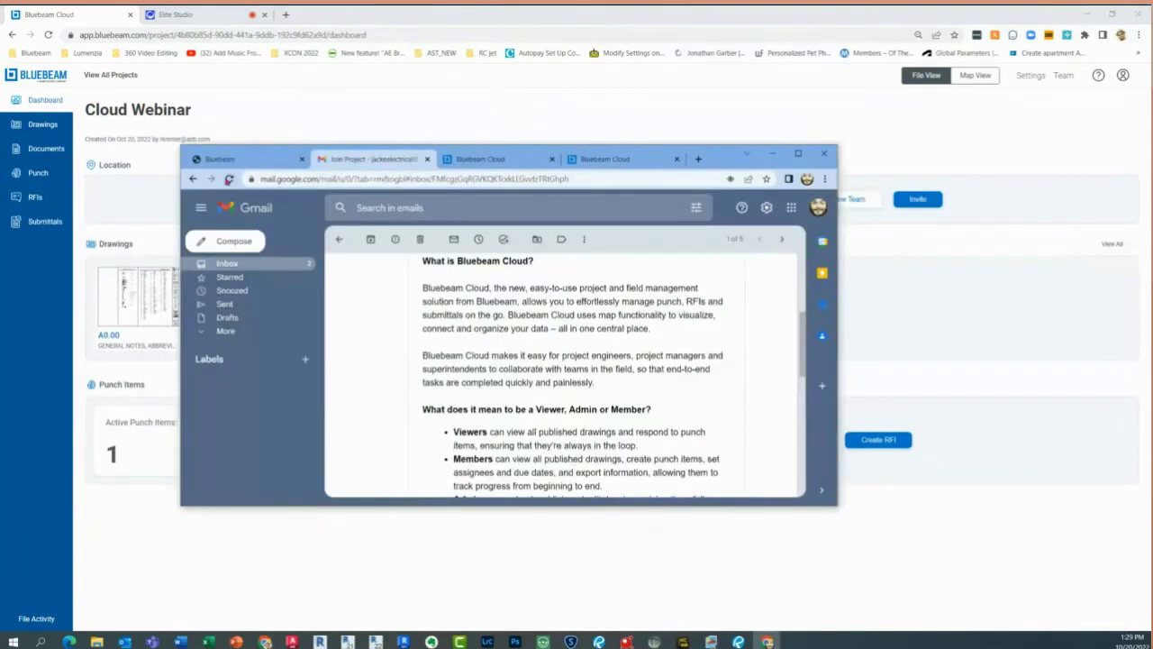
{"action": "left_click", "coordinate": [229, 179]}
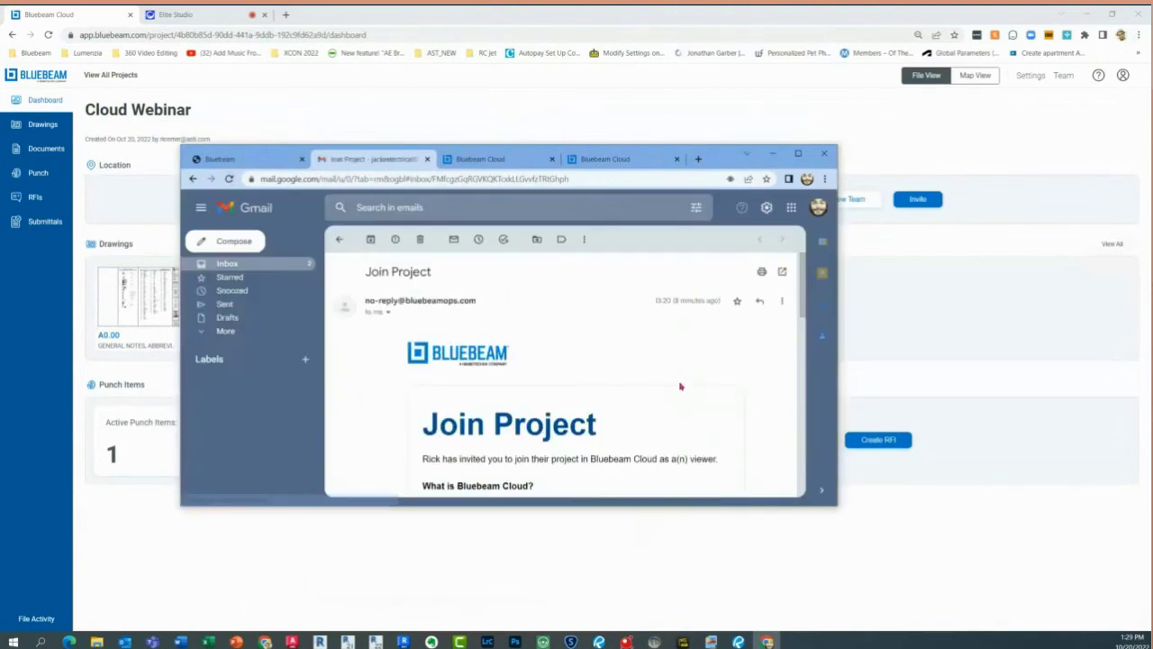
{"action": "left_click", "coordinate": [773, 153]}
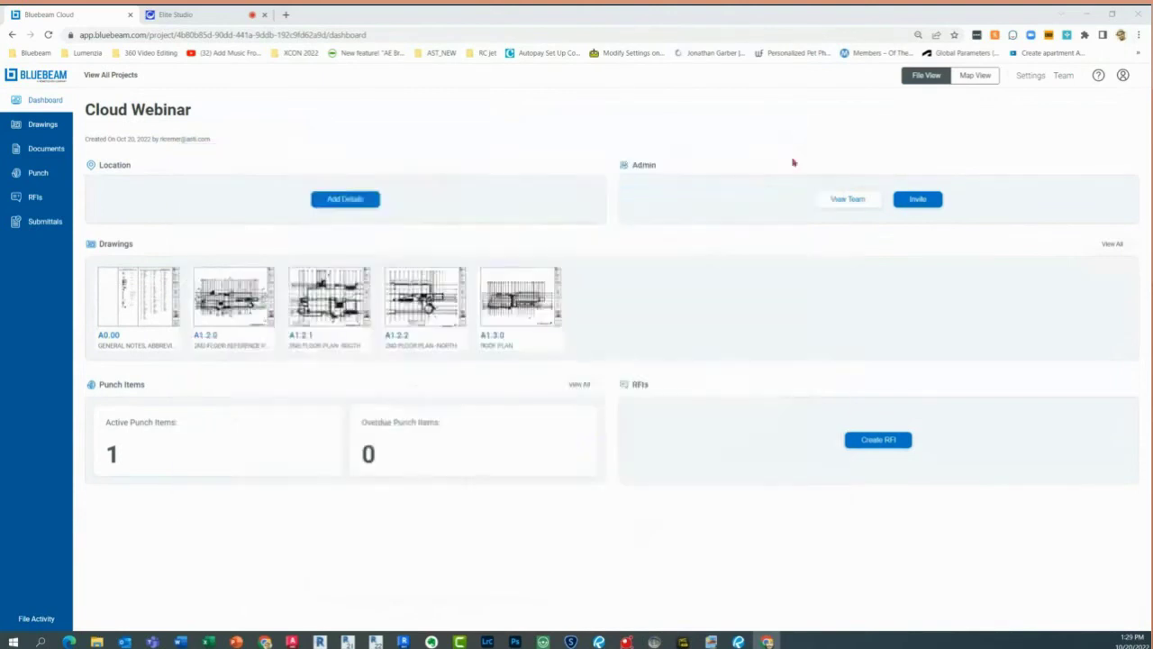
{"action": "key", "text": "alt+Tab"}
Open the Punch Assignment – Cloud Webinar email from the Gmail inbox and follow its link to punch item 1
{"action": "left_click", "coordinate": [96, 117]}
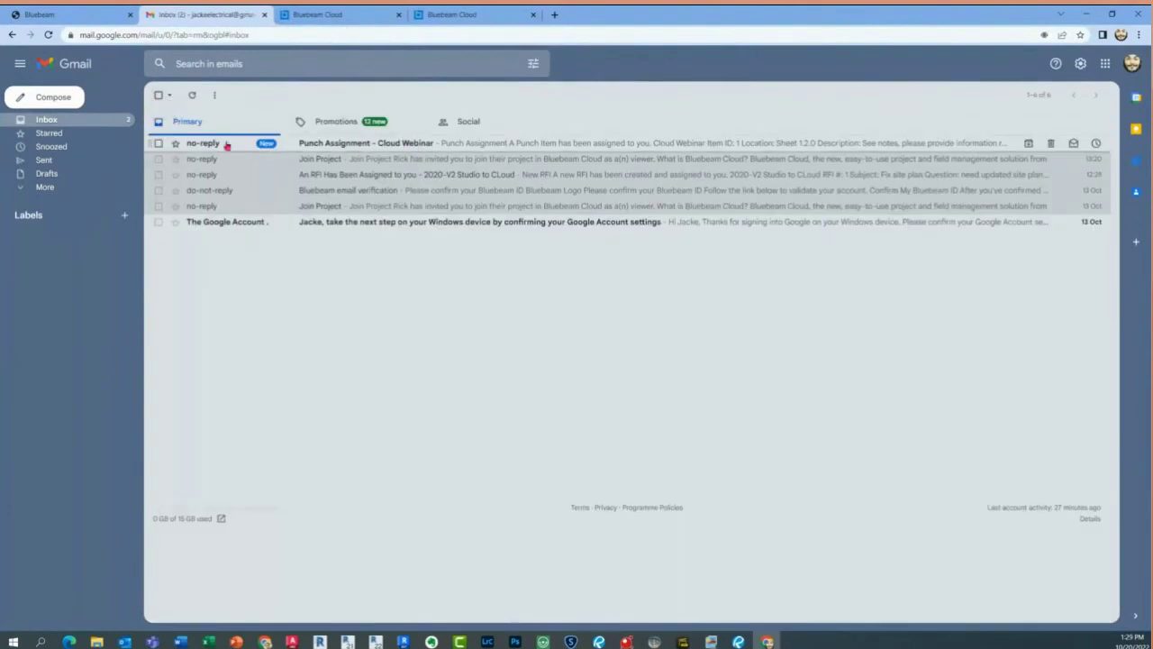
{"action": "left_click", "coordinate": [468, 147]}
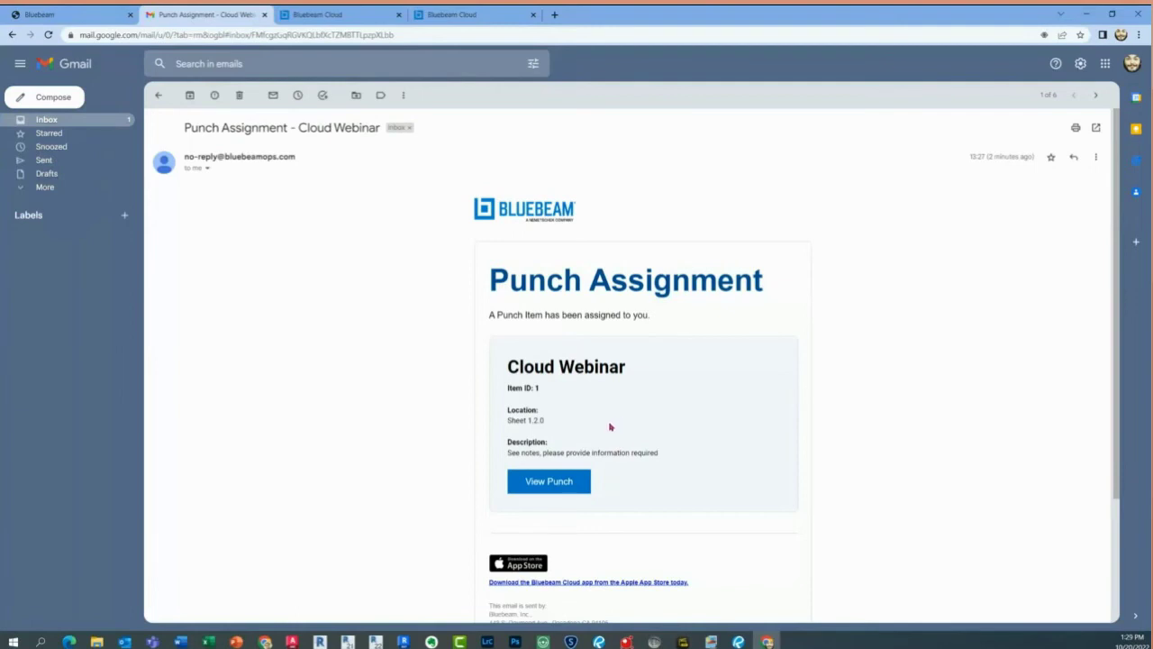
{"action": "left_click", "coordinate": [553, 485]}
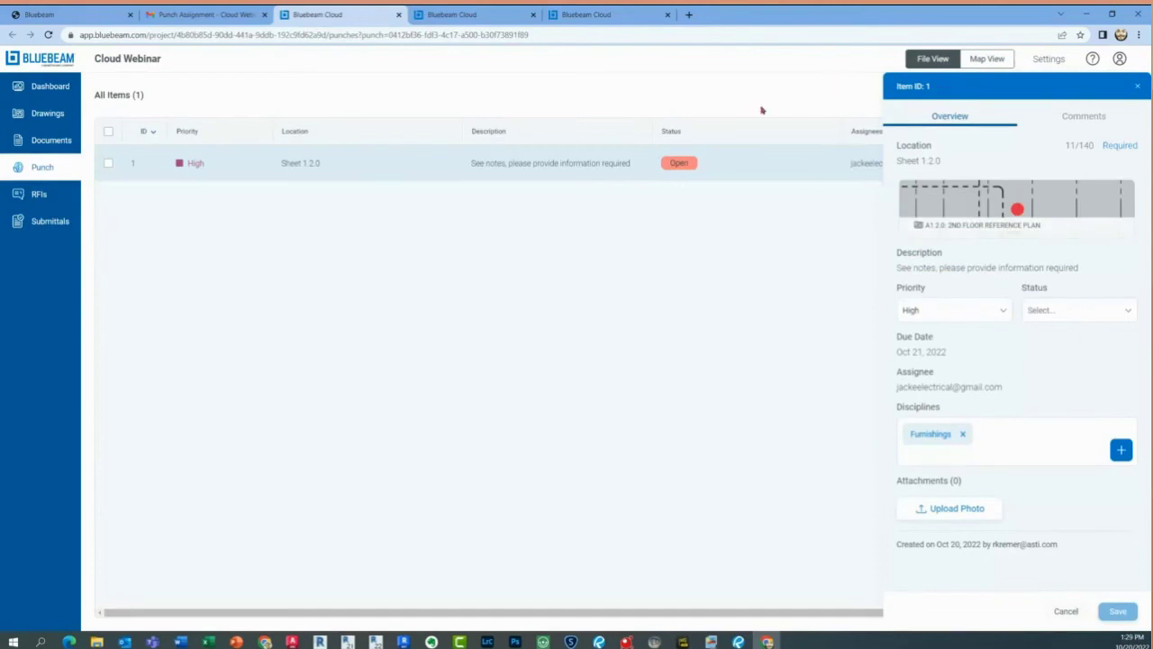
{"action": "left_click", "coordinate": [328, 168]}
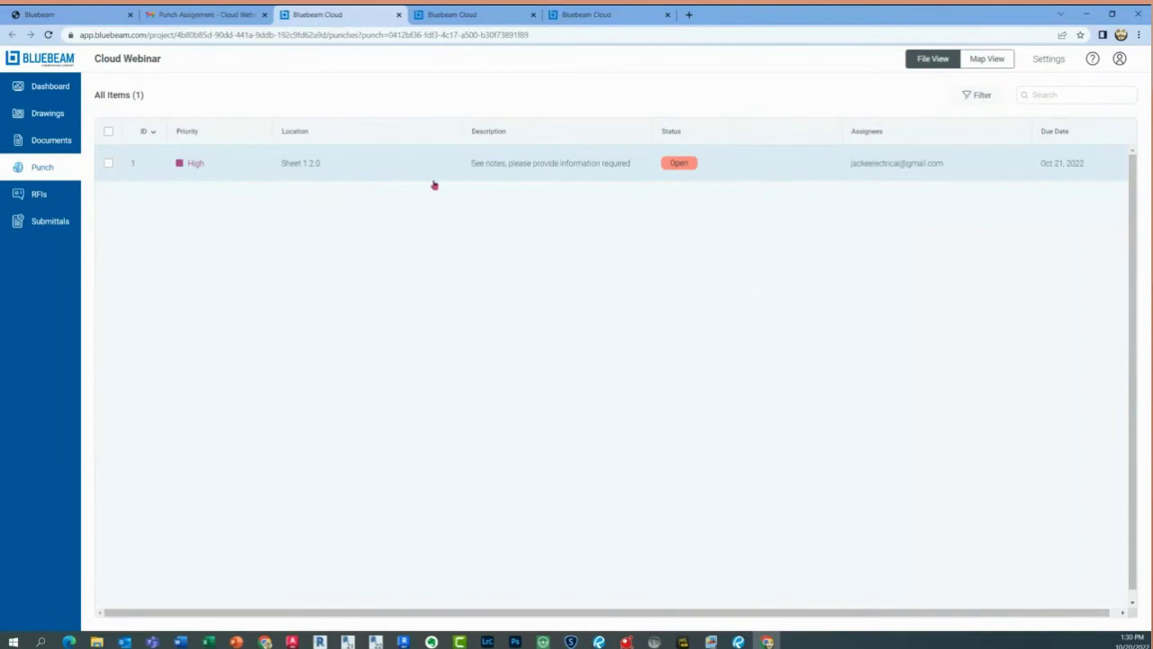
{"action": "left_click", "coordinate": [107, 165]}
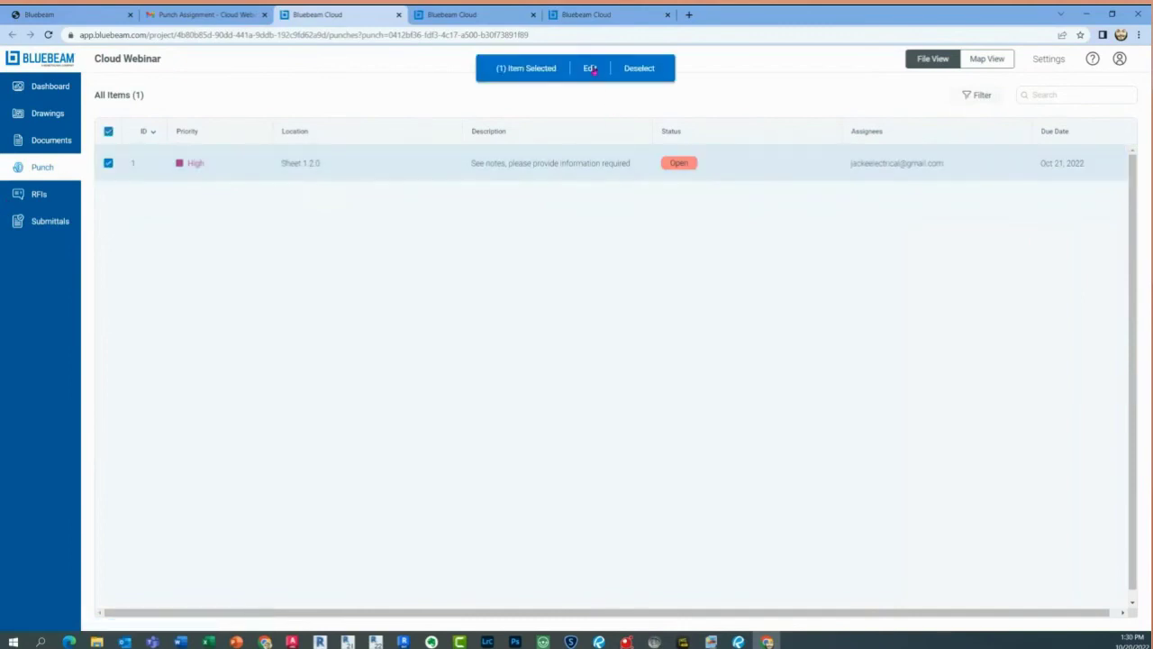
{"action": "left_click", "coordinate": [679, 164]}
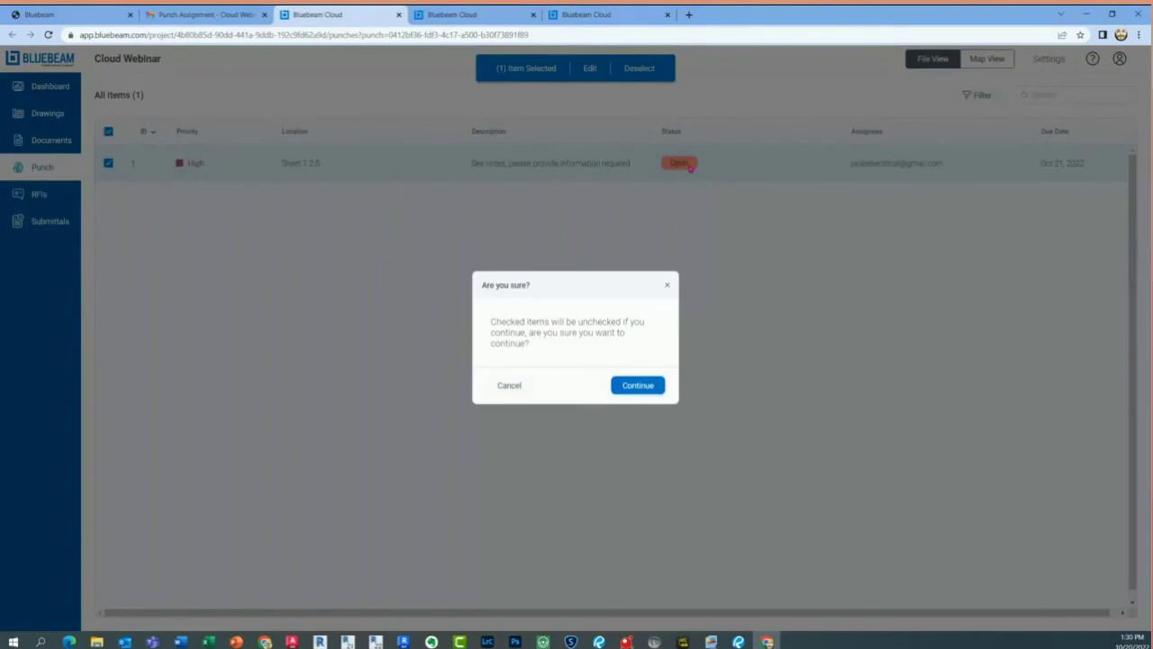
{"action": "left_click", "coordinate": [520, 387]}
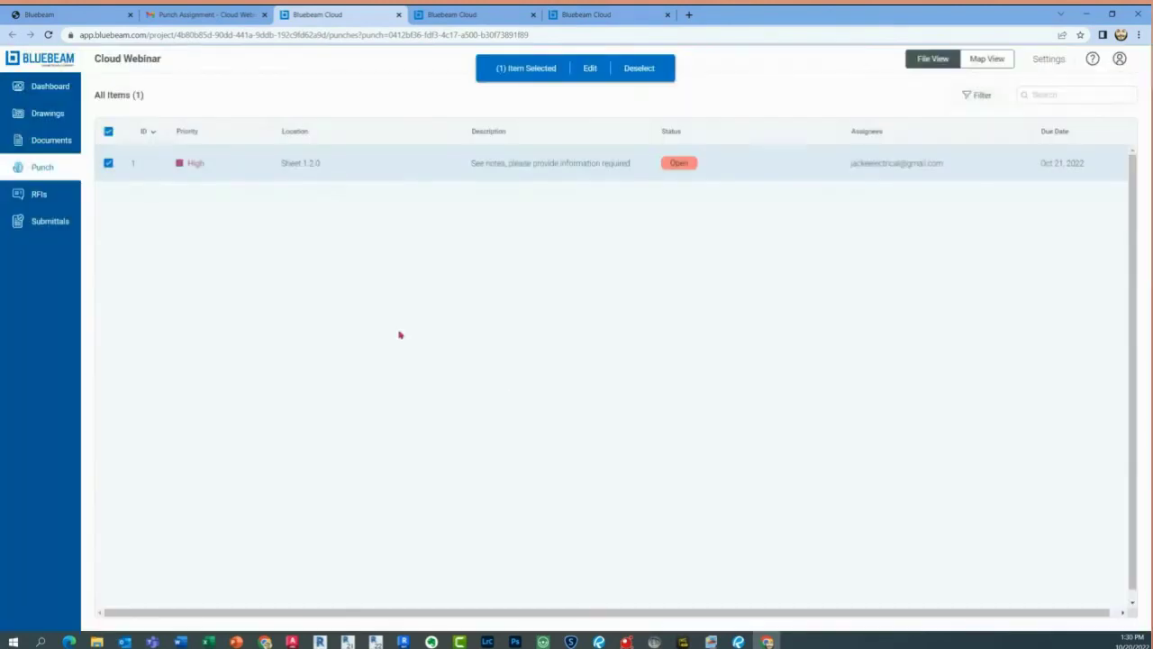
{"action": "left_click", "coordinate": [109, 133]}
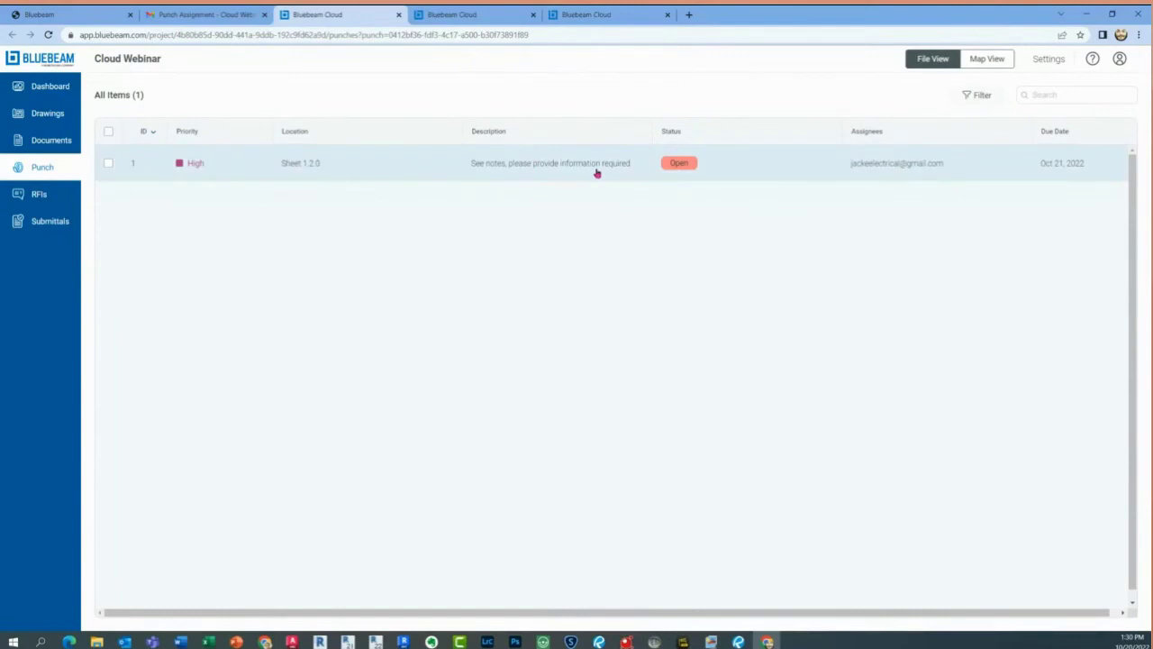
{"action": "left_click", "coordinate": [46, 36]}
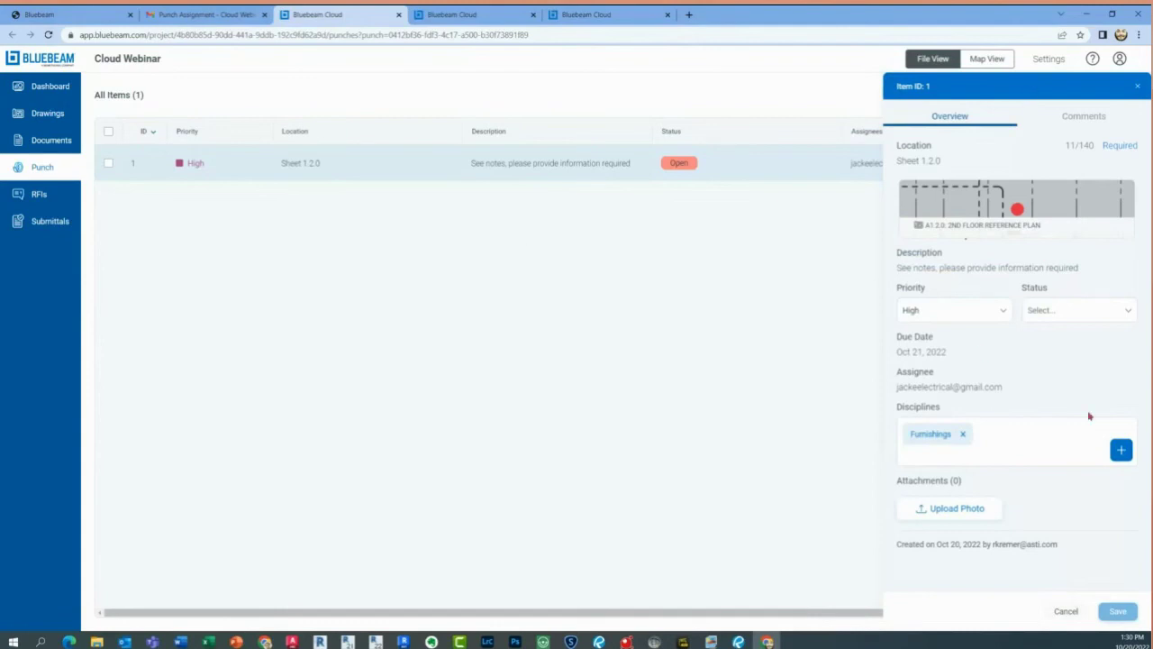
{"action": "left_click", "coordinate": [969, 203]}
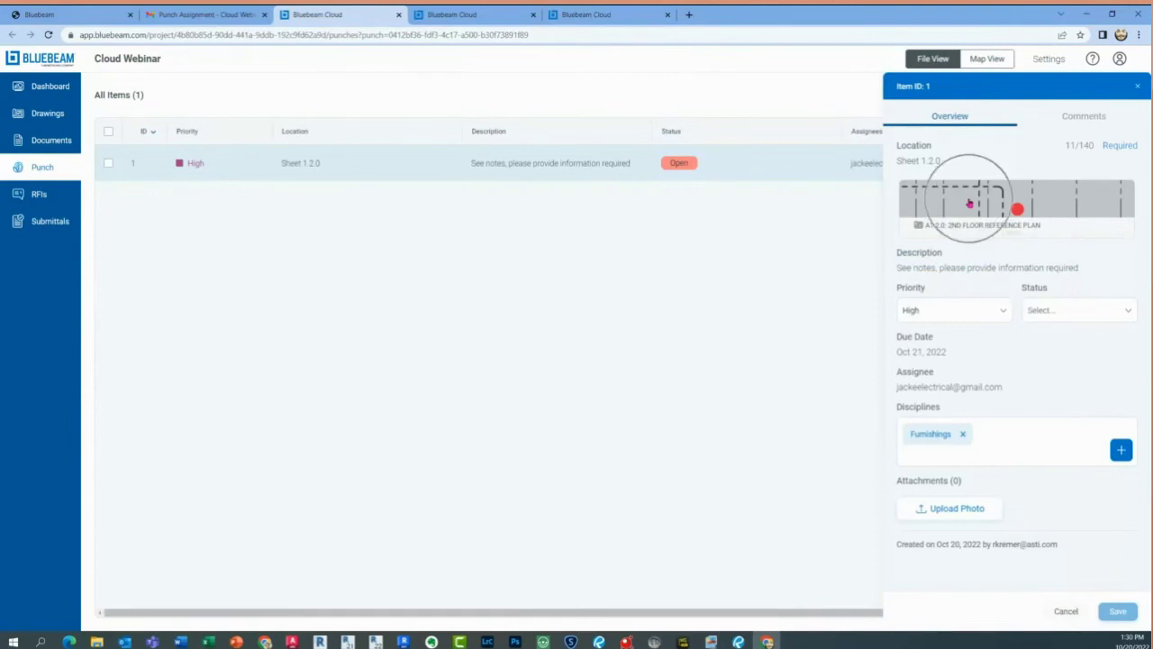
View the punch marker on sheet A1.2.0 zoomed to 75%, then return to the drawings list
{"action": "left_click", "coordinate": [969, 204]}
{"action": "left_click", "coordinate": [969, 204]}
{"action": "left_click", "coordinate": [970, 204]}
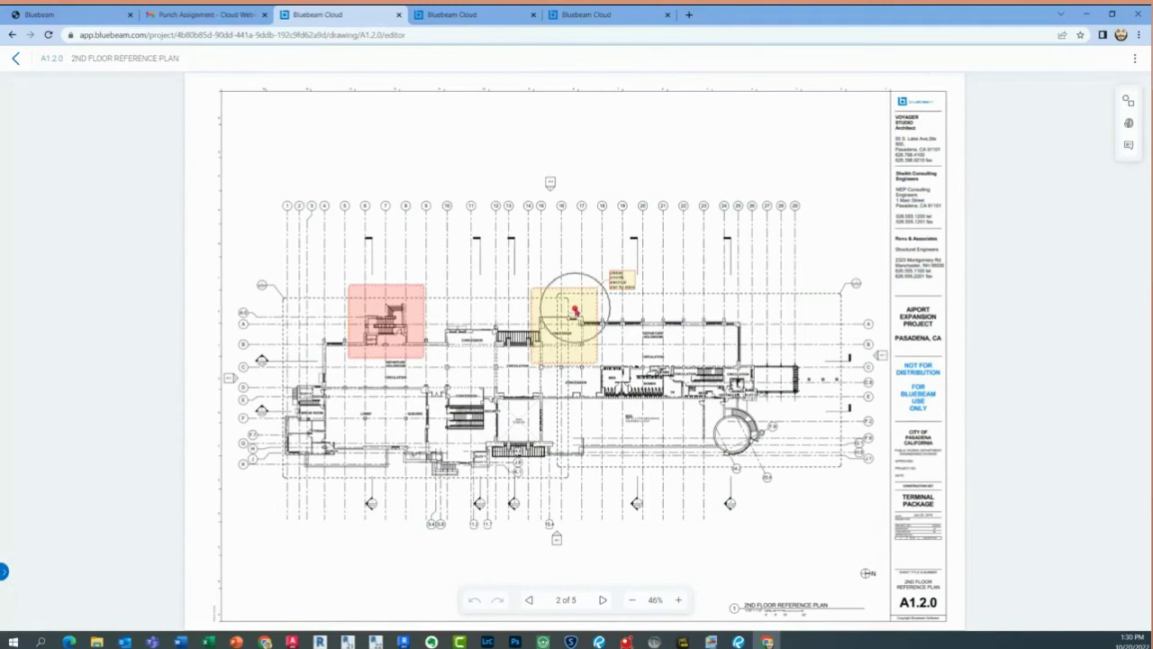
{"action": "key", "text": "ctrl"}
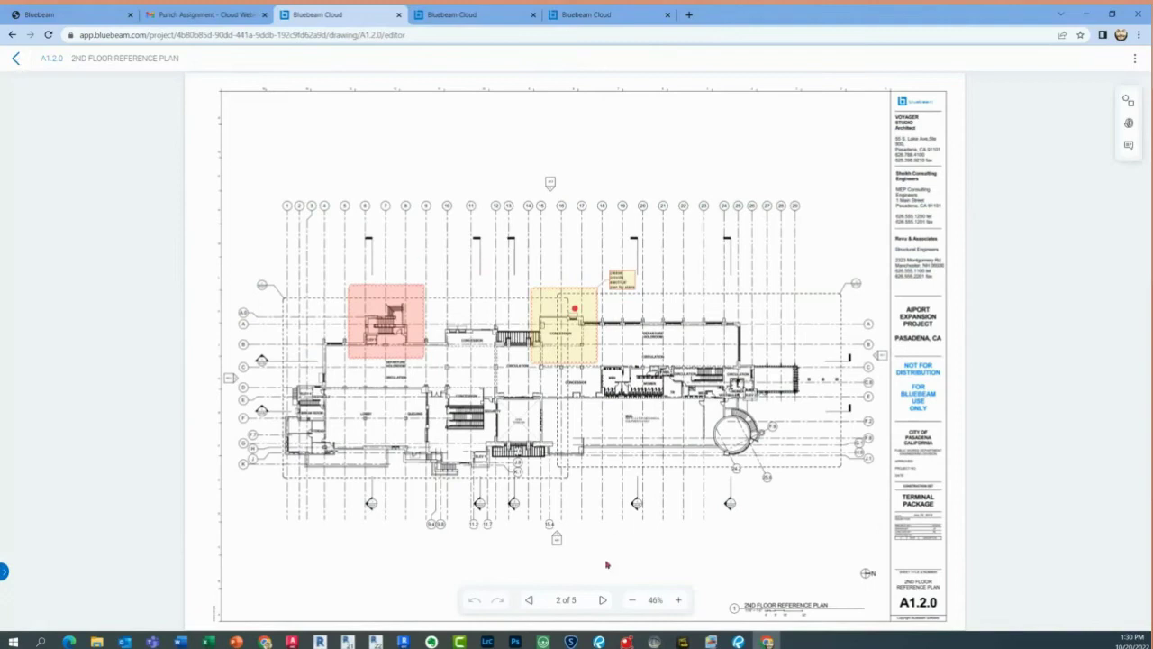
{"action": "left_click", "coordinate": [679, 601]}
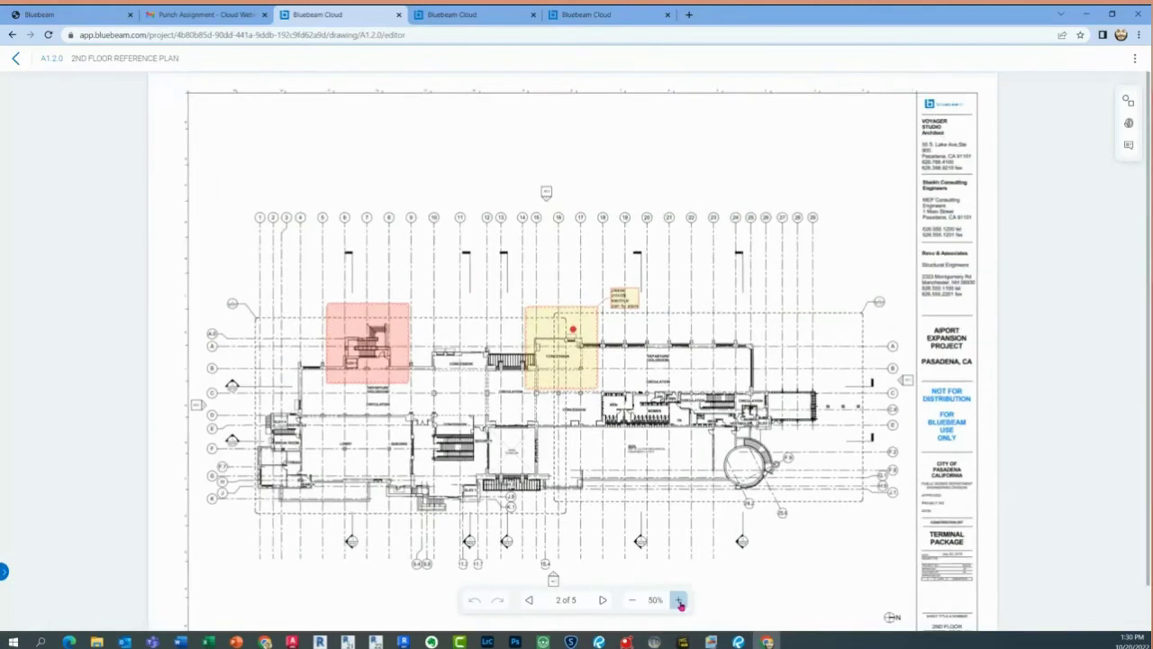
{"action": "left_click", "coordinate": [680, 601]}
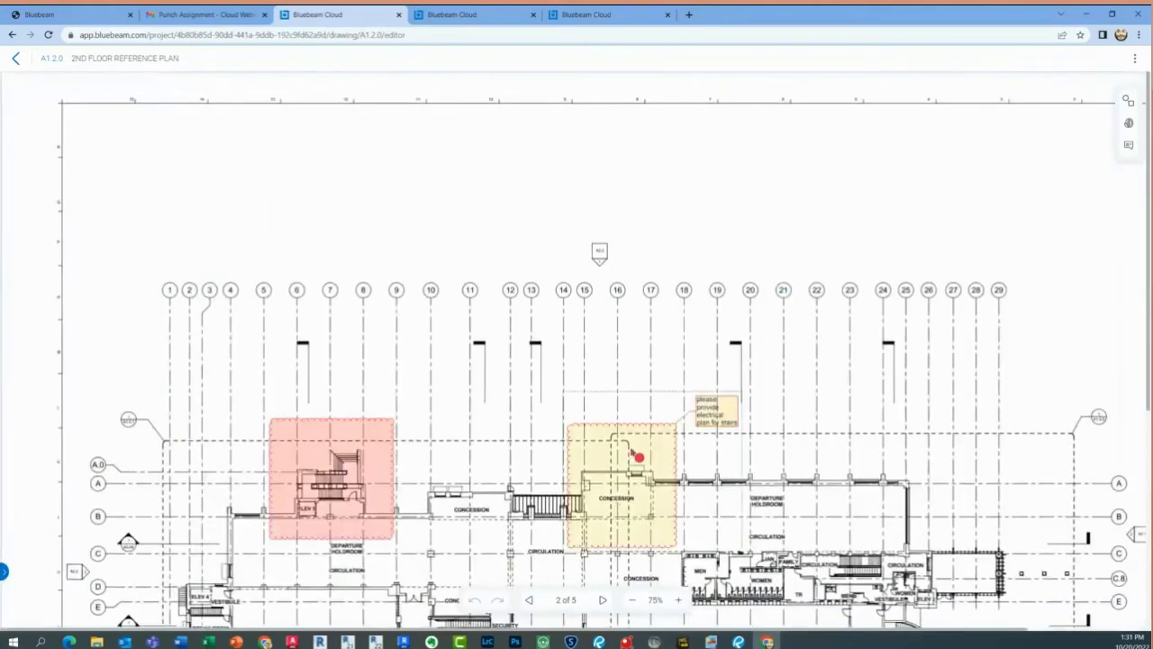
{"action": "scroll", "coordinate": [631, 454], "scroll_direction": "down", "scroll_amount": 3}
{"action": "left_click", "coordinate": [694, 308]}
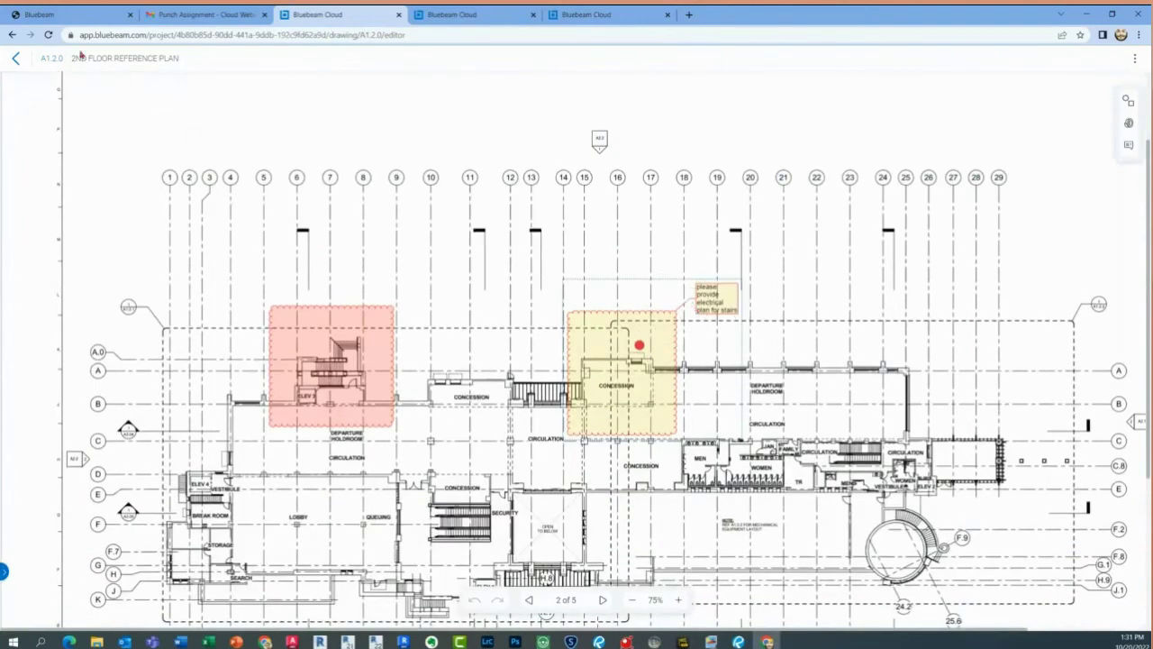
{"action": "left_click", "coordinate": [16, 63]}
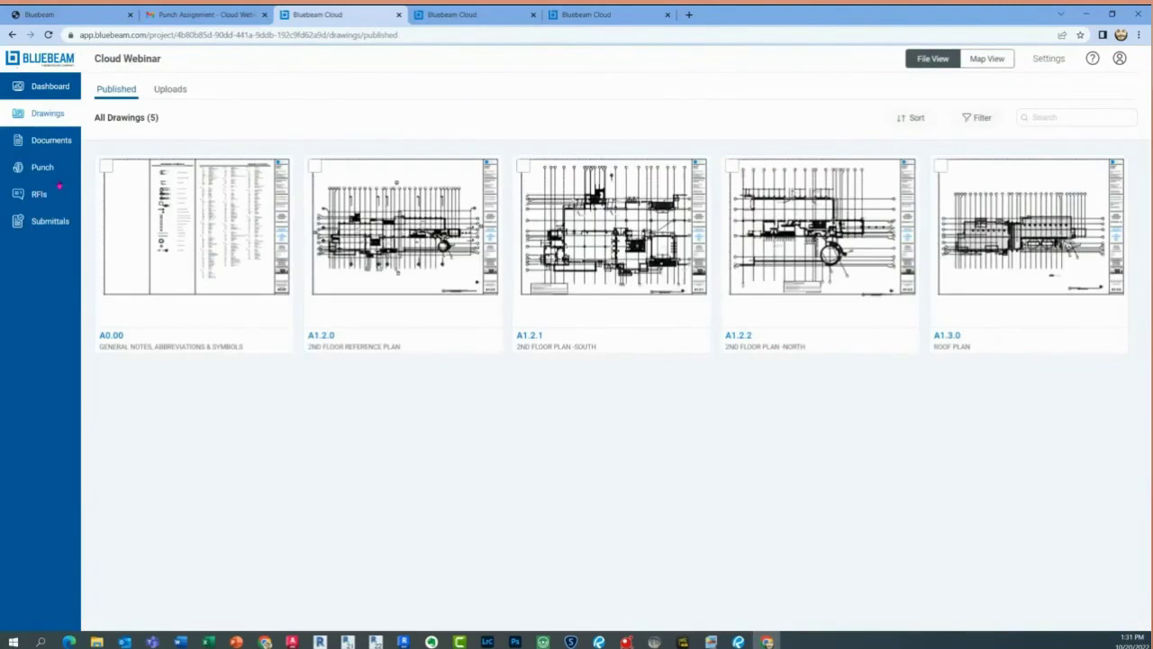
Open punch item 1's Comments and start typing 'Will provide new informatio'
{"action": "left_click", "coordinate": [44, 195]}
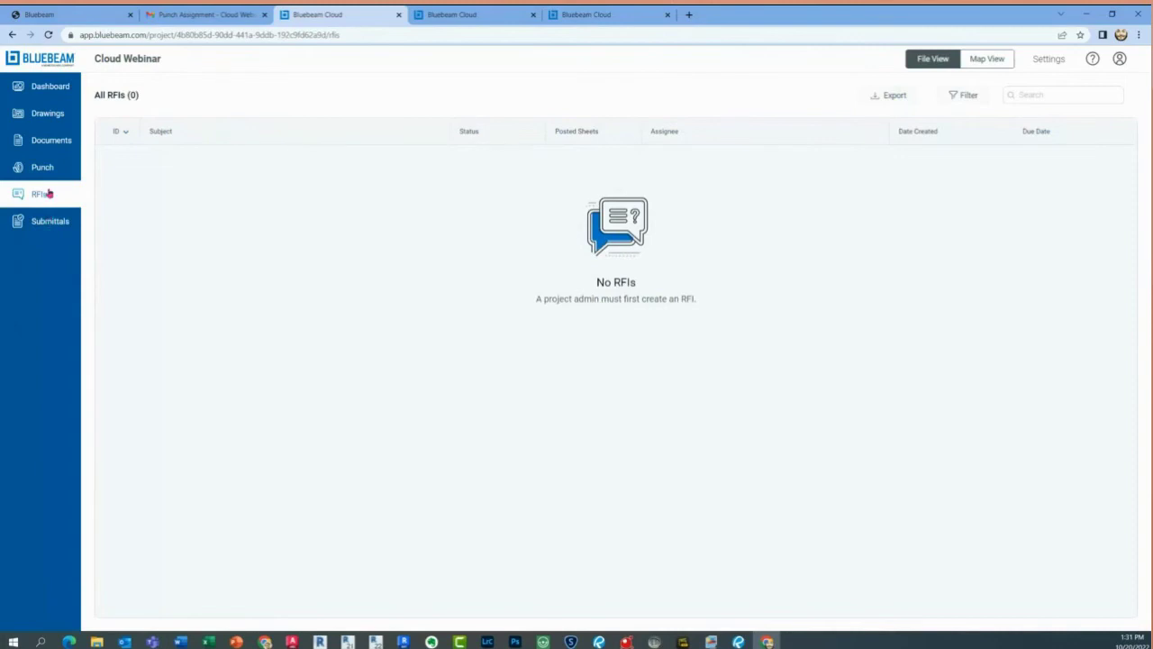
{"action": "left_click", "coordinate": [45, 168]}
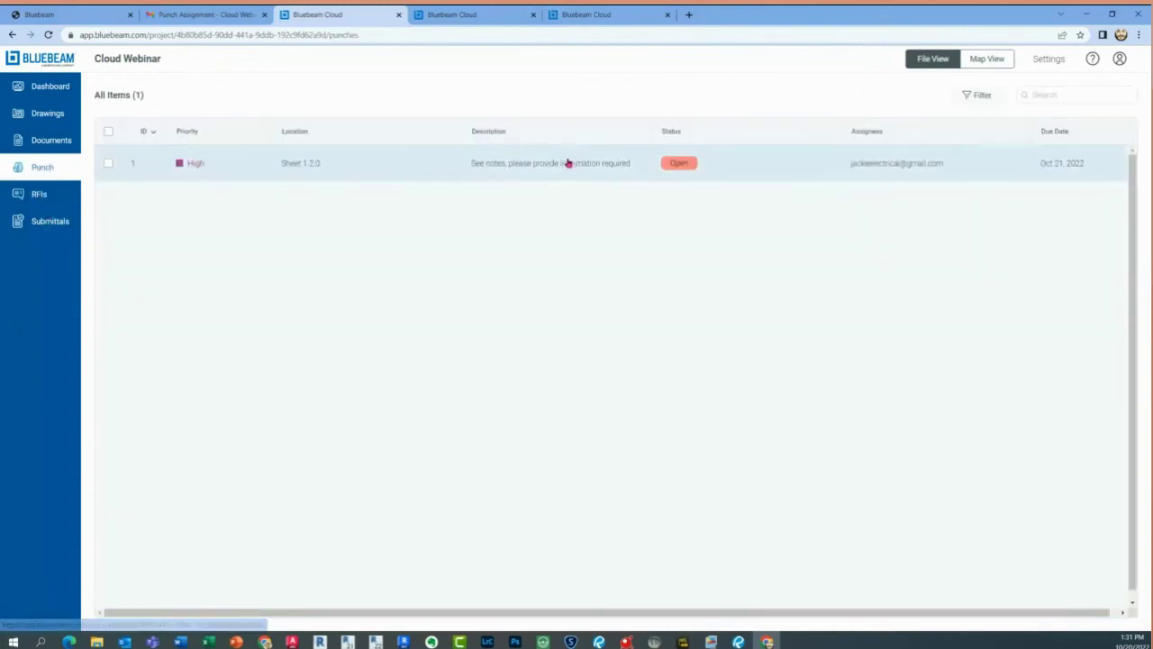
{"action": "left_click", "coordinate": [567, 163]}
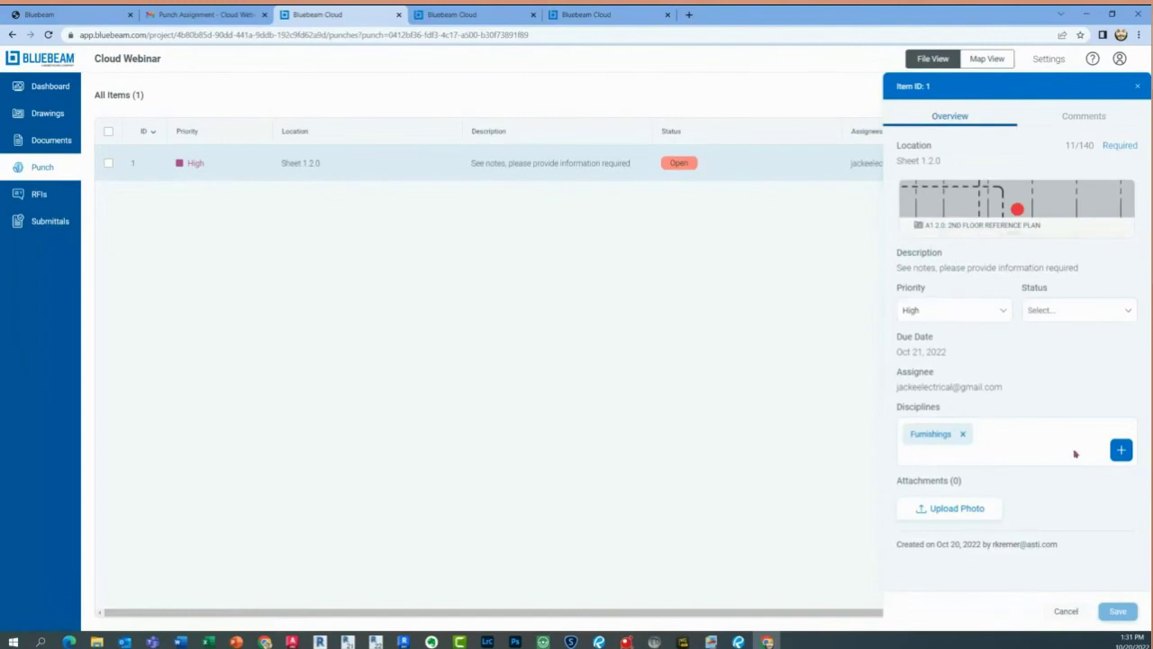
{"action": "left_click", "coordinate": [1090, 120]}
{"action": "left_click", "coordinate": [985, 538]}
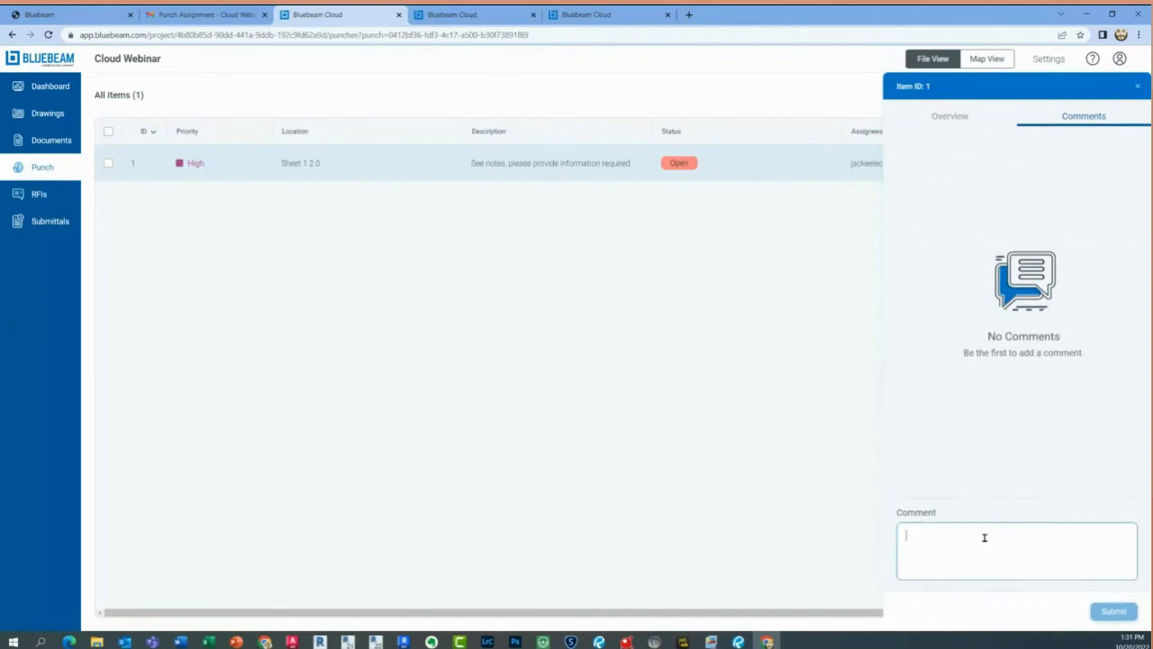
{"action": "type", "text": "W"}
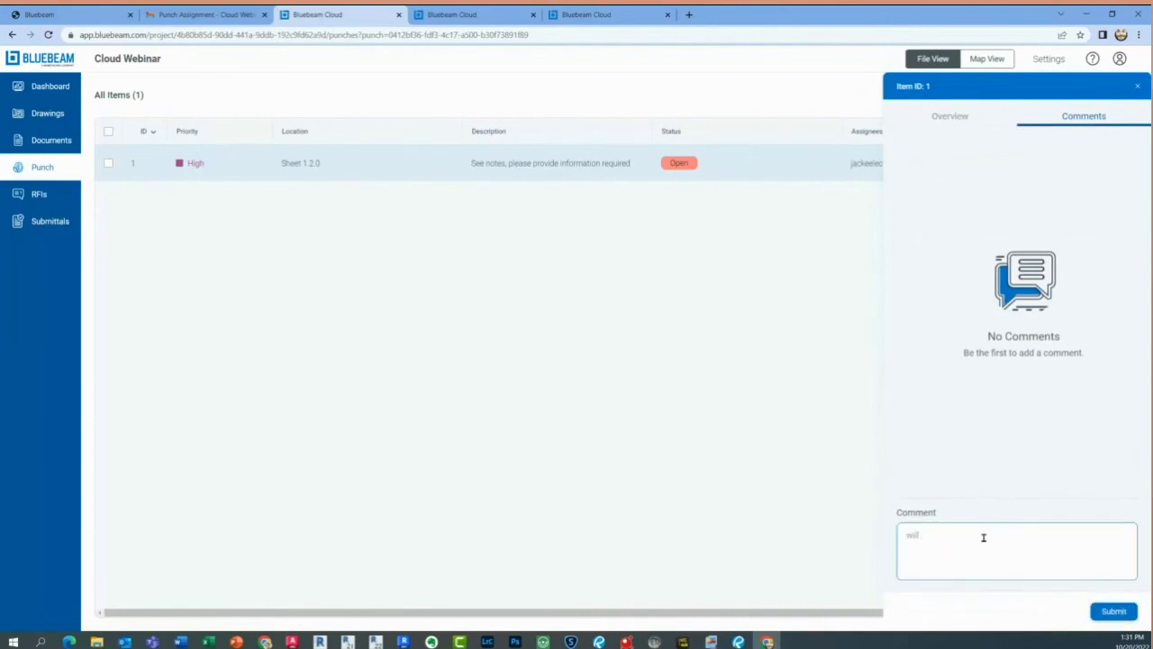
{"action": "type", "text": "ill provide new informatio"}
Finish the comment as 'will provide new info as requested' and submit it on punch item 1
{"action": "type", "text": "s requested"}
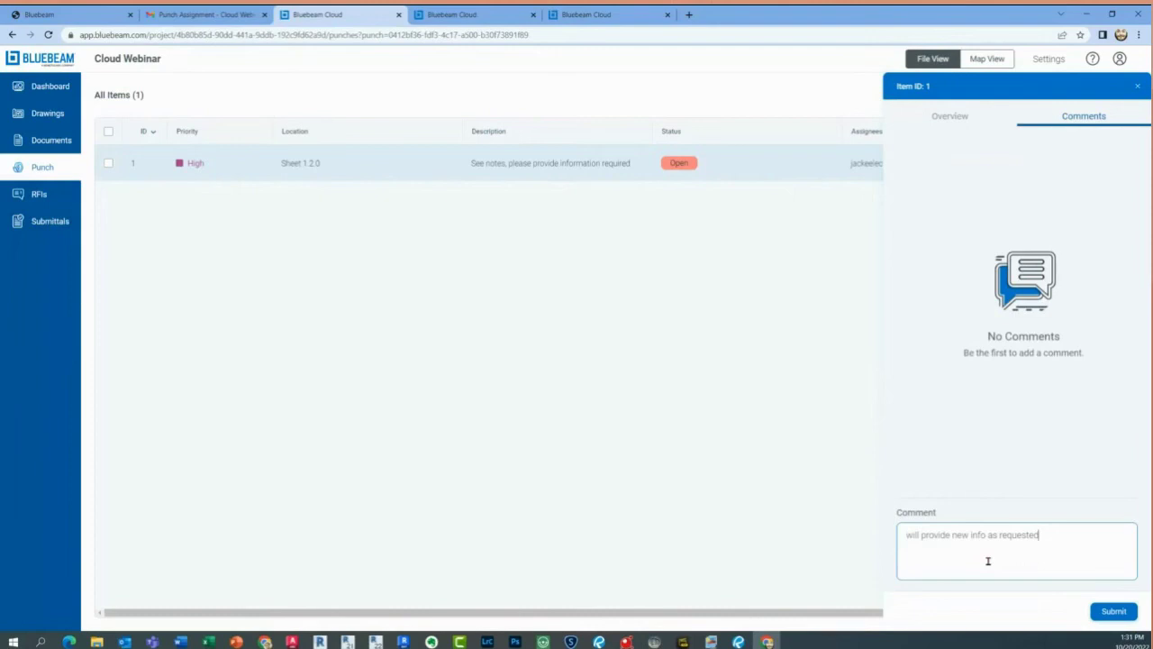
{"action": "left_click", "coordinate": [1114, 614]}
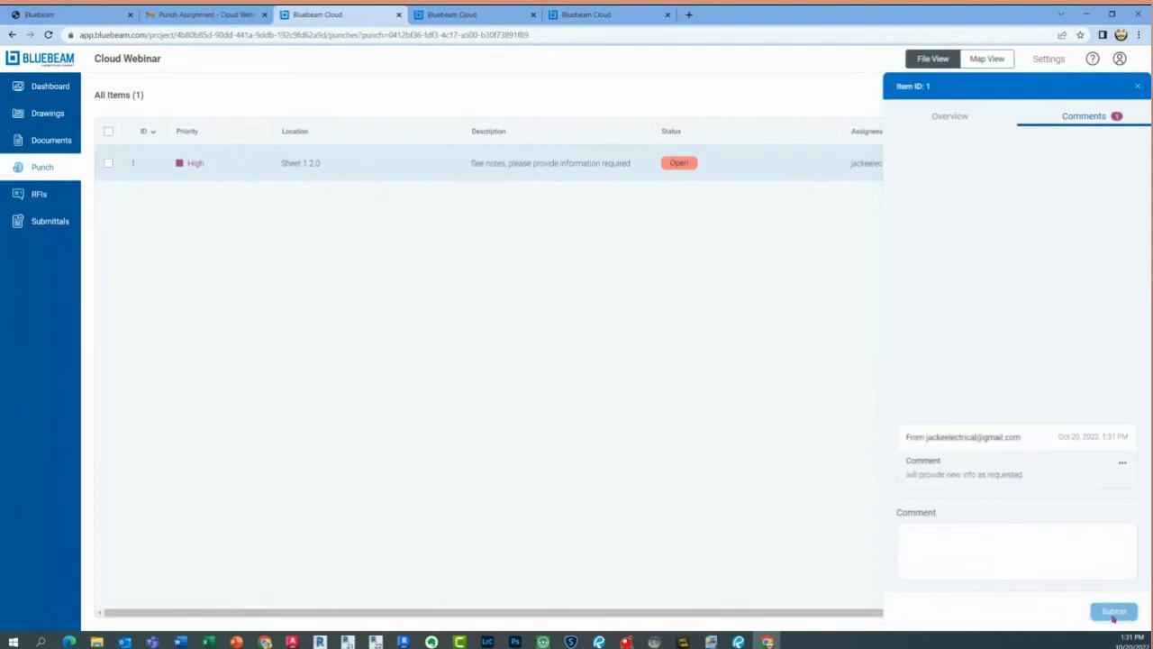
{"action": "left_click", "coordinate": [1005, 480]}
Reopen punch item 1 to check the posted comment, then close its details panel
{"action": "left_click", "coordinate": [1138, 87]}
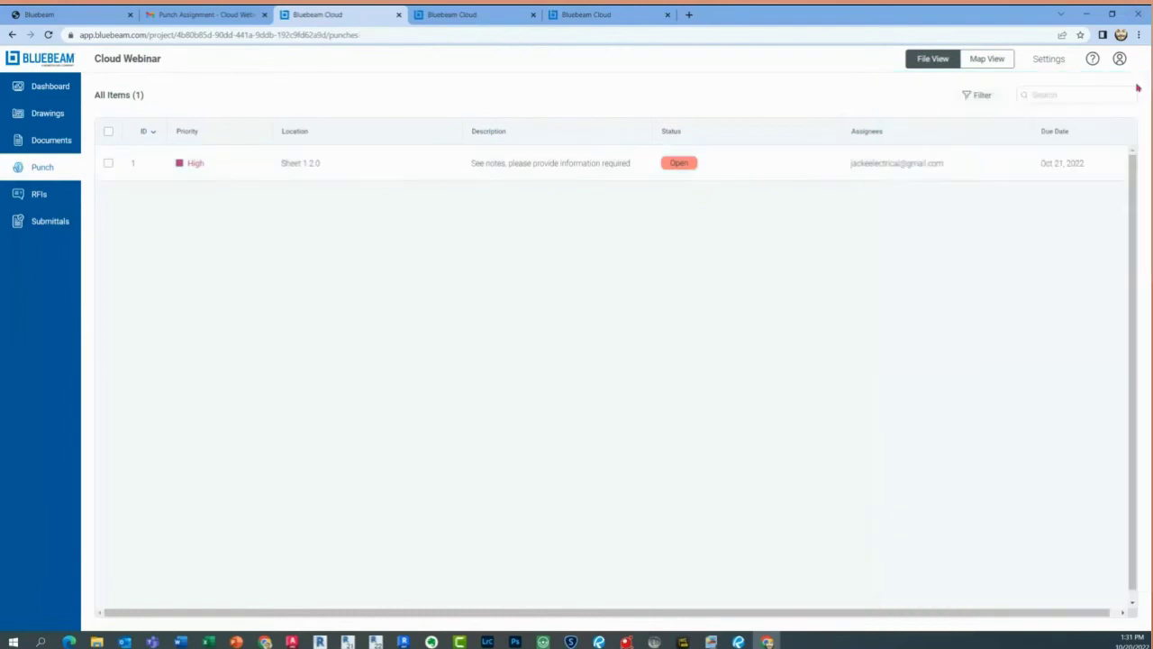
{"action": "left_click", "coordinate": [690, 165]}
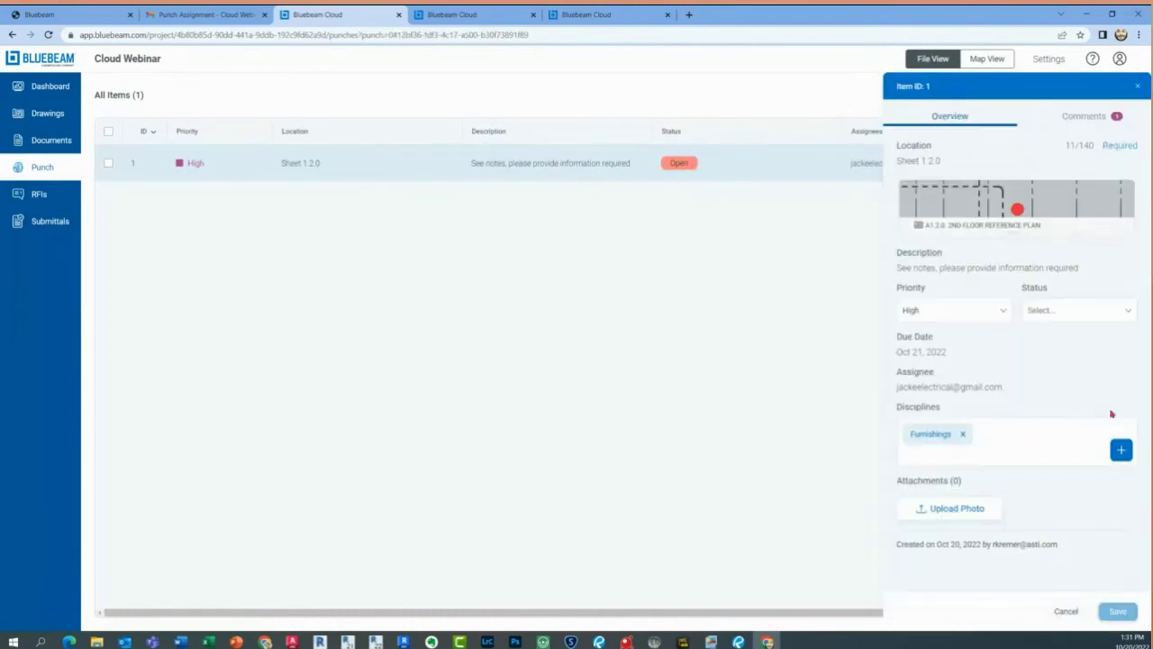
{"action": "left_click", "coordinate": [920, 507]}
{"action": "left_click", "coordinate": [1088, 120]}
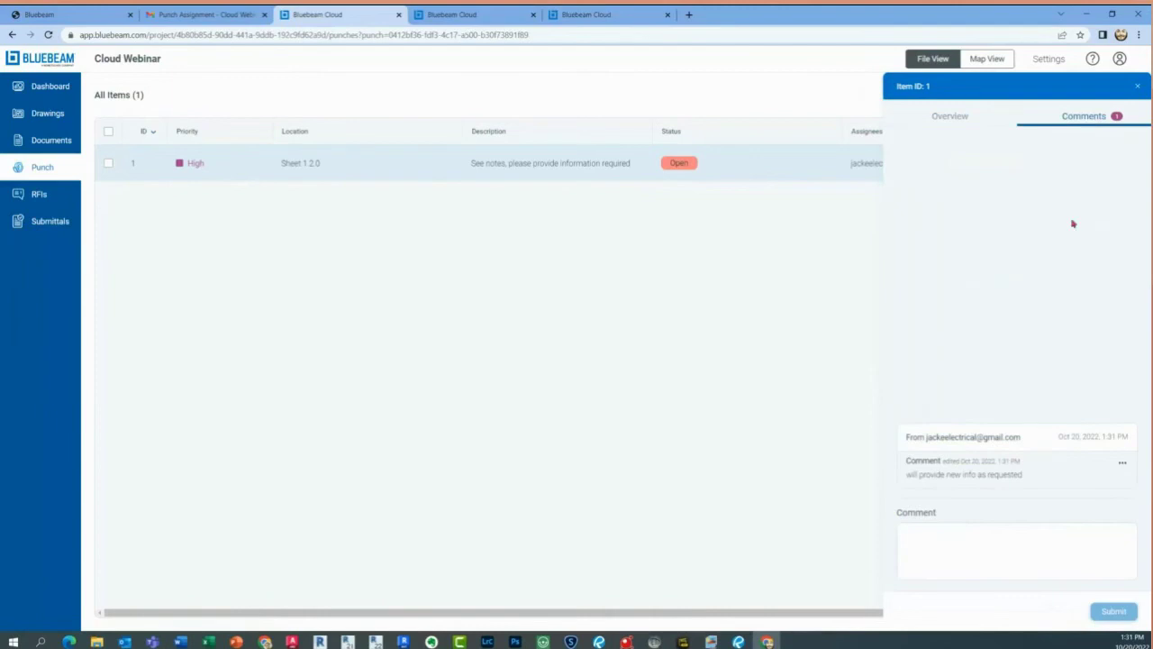
{"action": "left_click", "coordinate": [987, 549]}
{"action": "left_click", "coordinate": [1138, 86]}
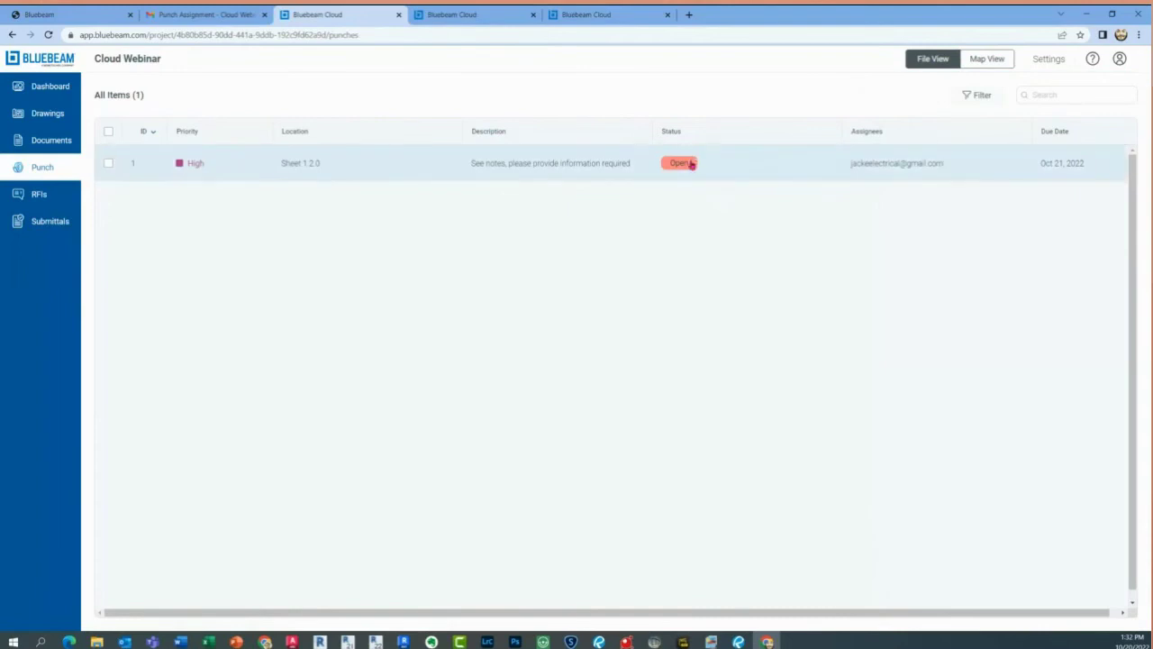
Save punch item 1 with status Ready For Review, then move the browser aside to reveal the admin's dashboard
{"action": "left_click", "coordinate": [690, 165]}
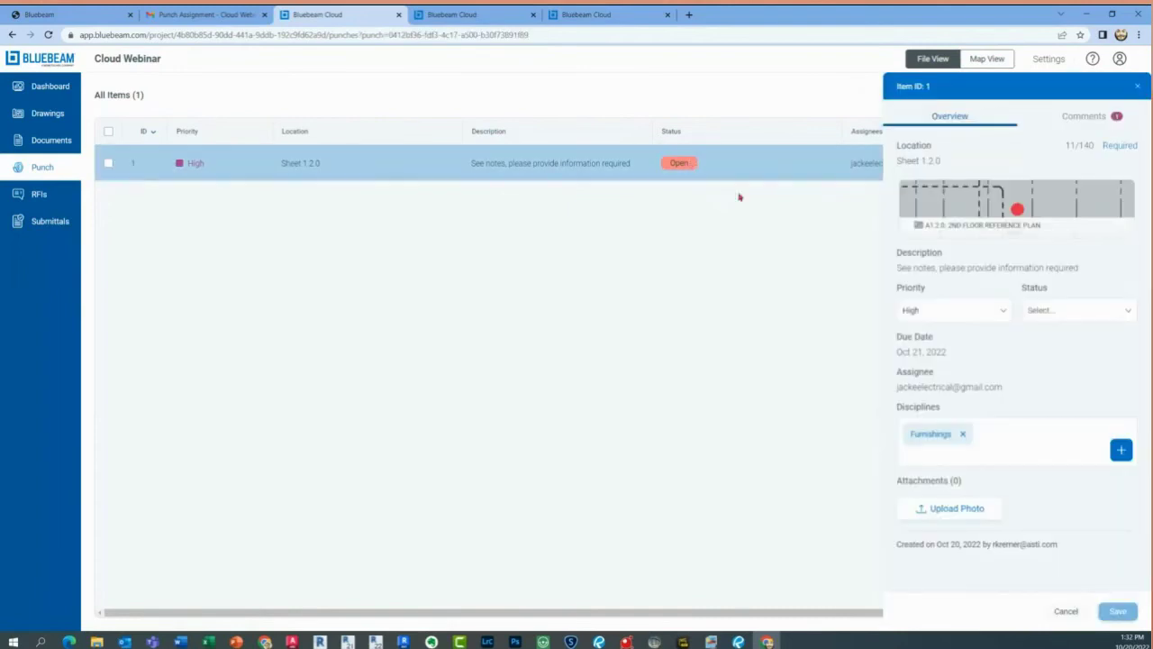
{"action": "left_click", "coordinate": [1025, 309]}
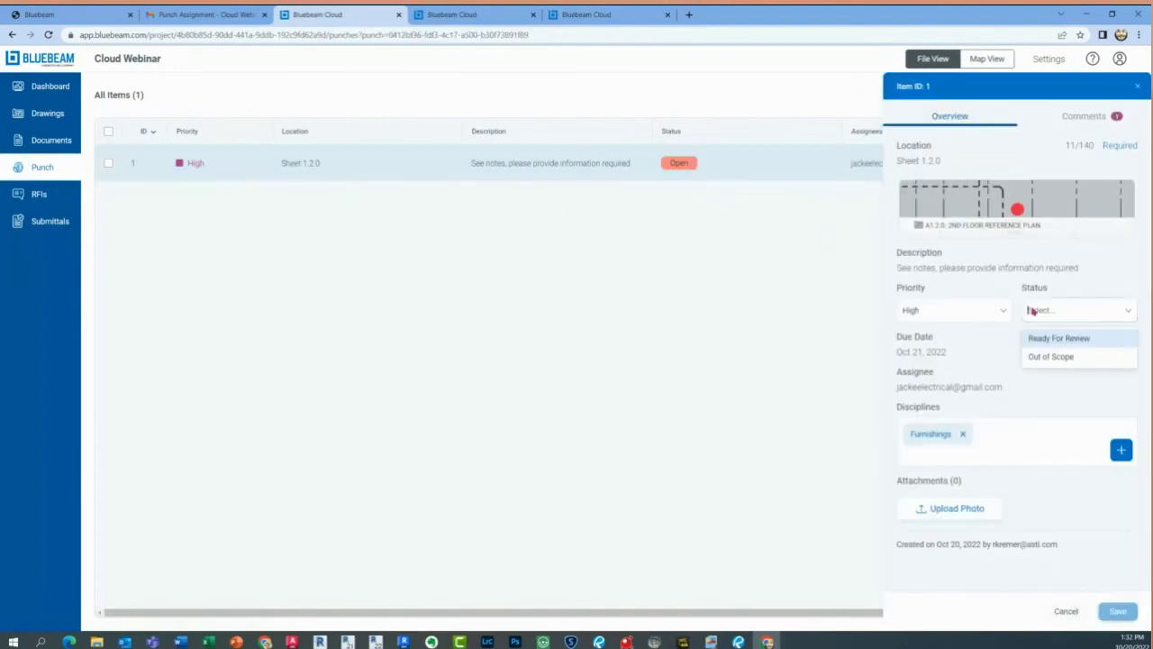
{"action": "left_click", "coordinate": [1061, 345]}
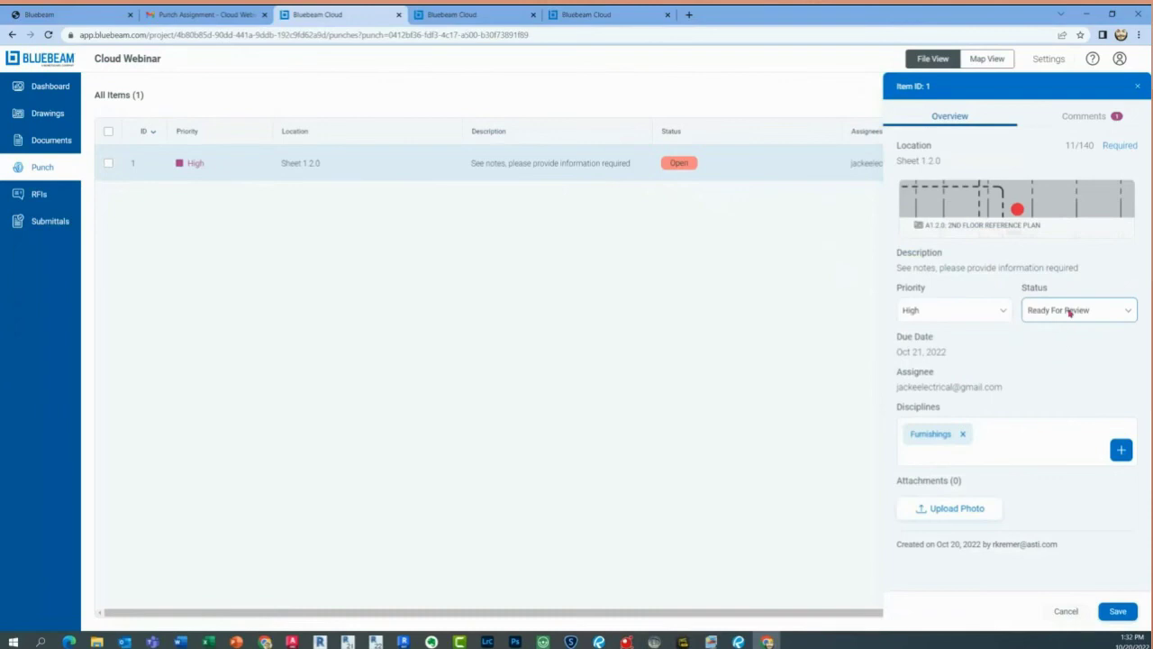
{"action": "left_click", "coordinate": [1117, 611]}
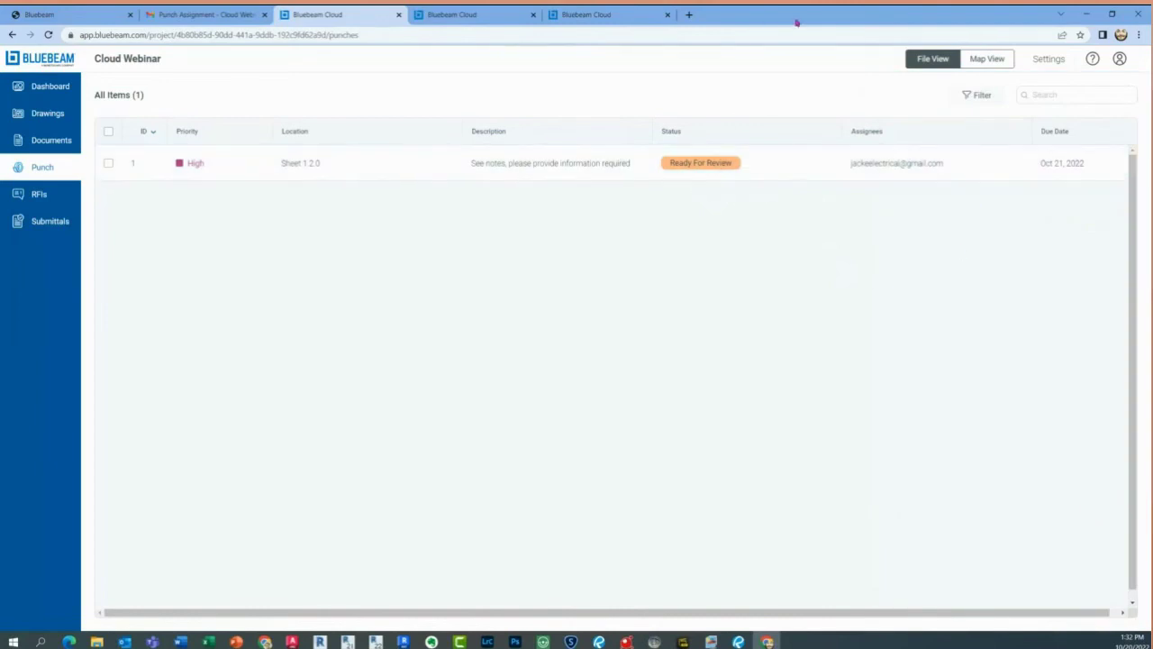
{"action": "left_click_drag", "start_coordinate": [796, 18], "coordinate": [0, 167]}
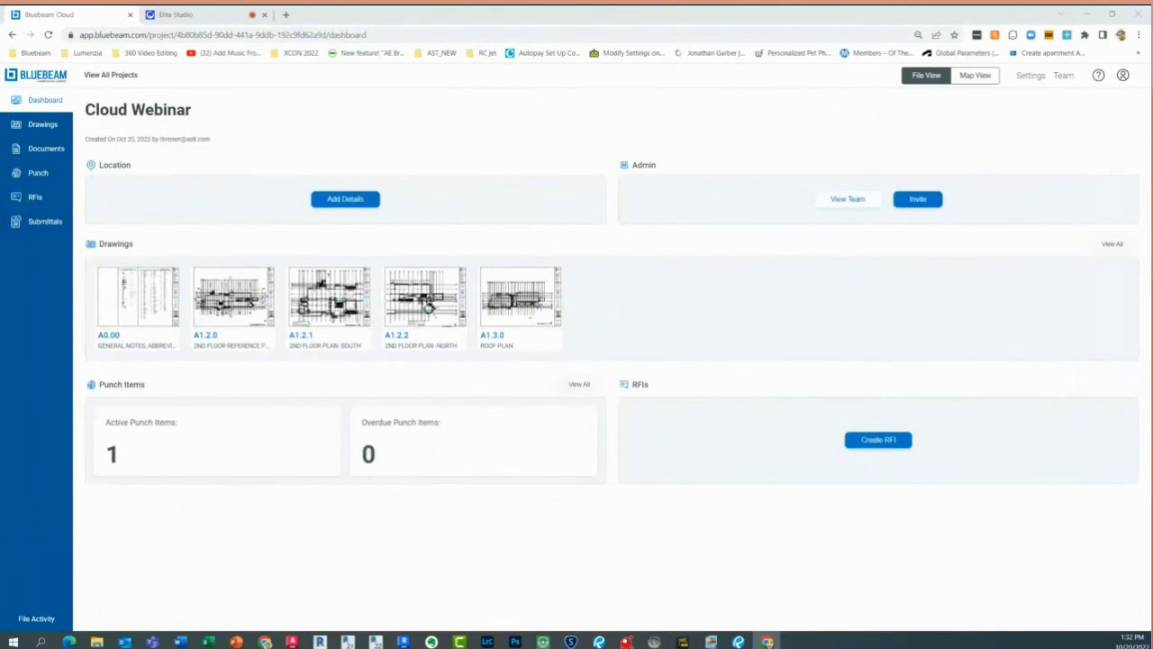
Reload the Cloud Webinar dashboard and go to its Punch list
{"action": "left_click", "coordinate": [48, 35]}
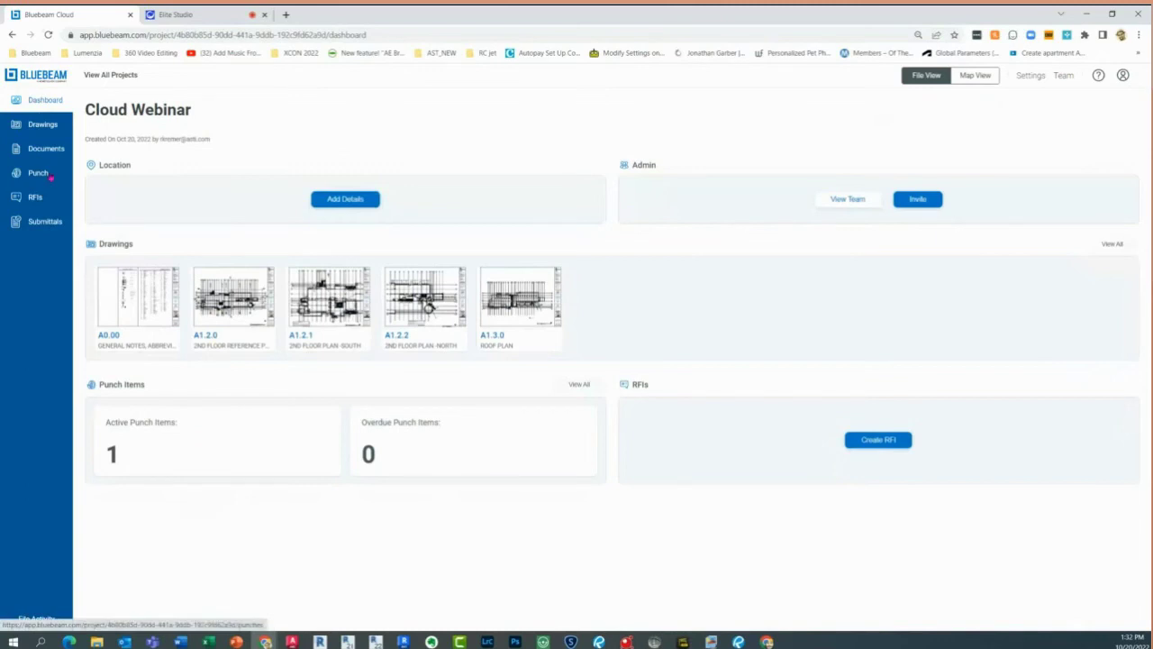
{"action": "left_click", "coordinate": [49, 175]}
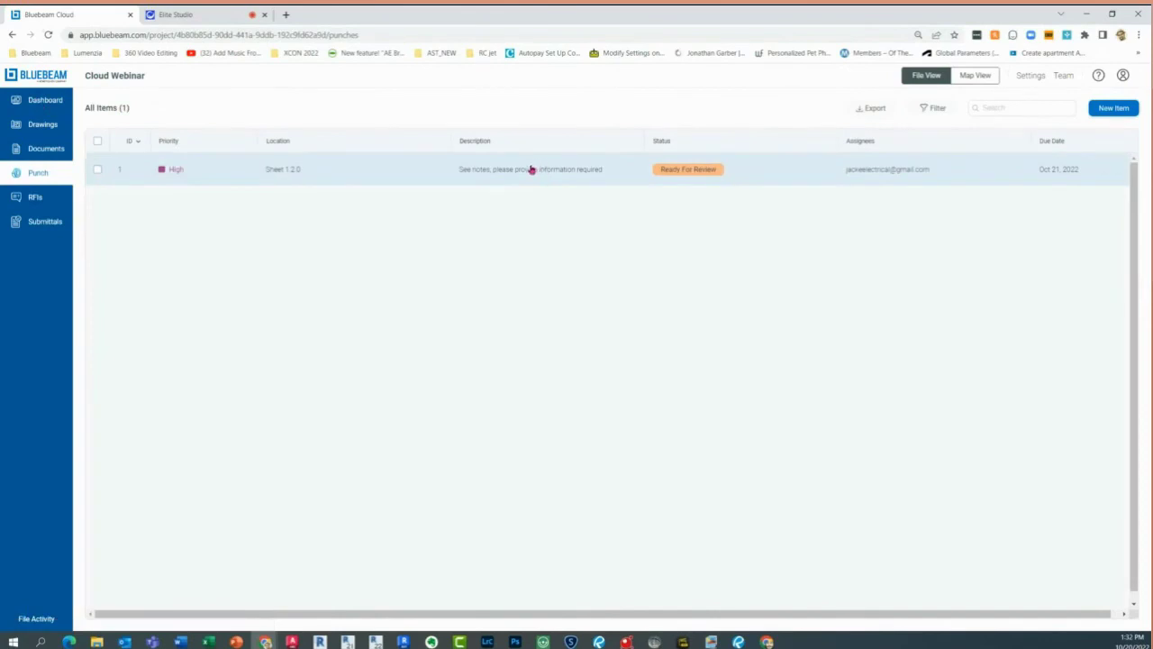
Post the comment 'great thank you. I will close this item' on punch item 1
{"action": "left_click", "coordinate": [603, 173]}
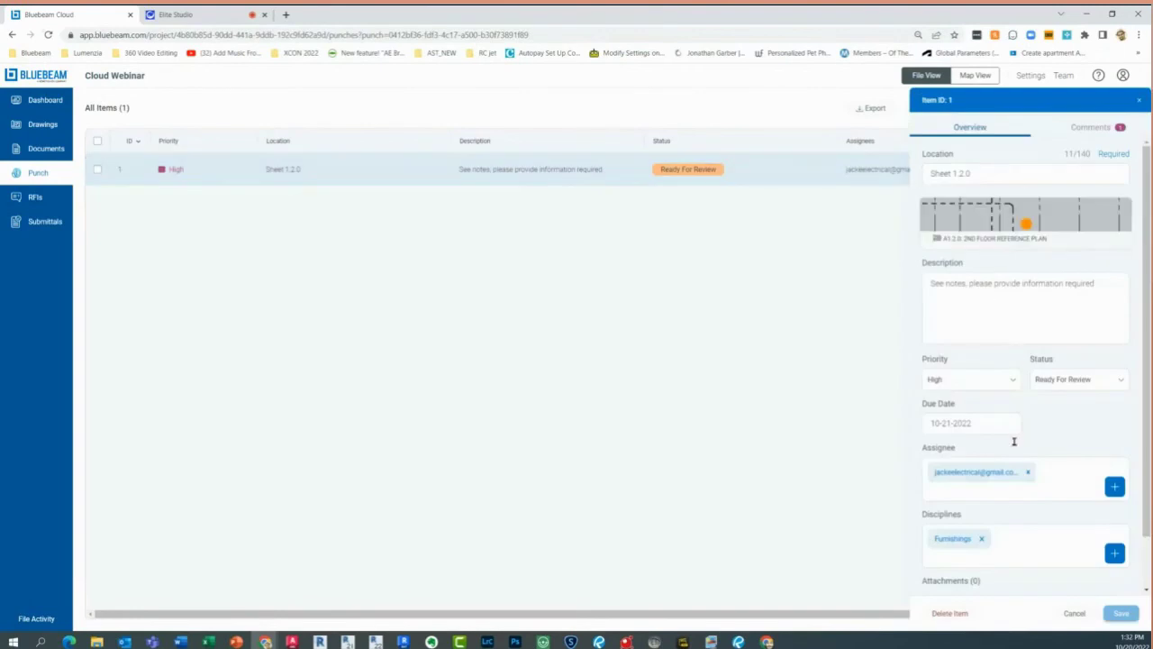
{"action": "scroll", "coordinate": [1011, 503], "scroll_direction": "down", "scroll_amount": 1}
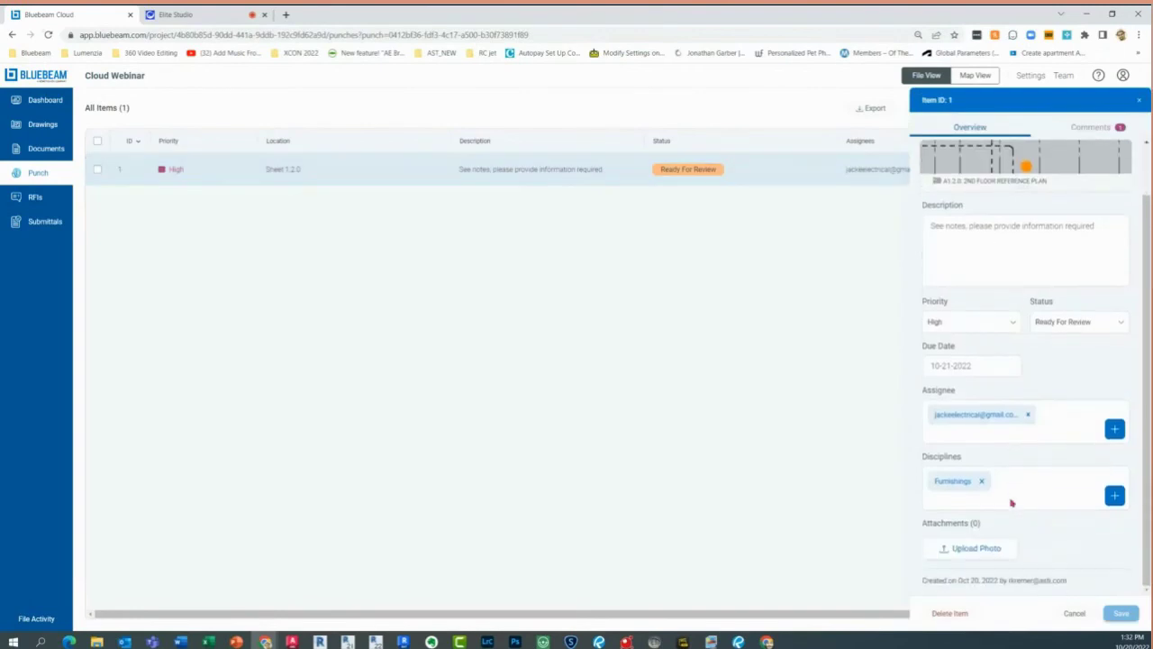
{"action": "left_click", "coordinate": [1095, 128]}
{"action": "left_click", "coordinate": [982, 539]}
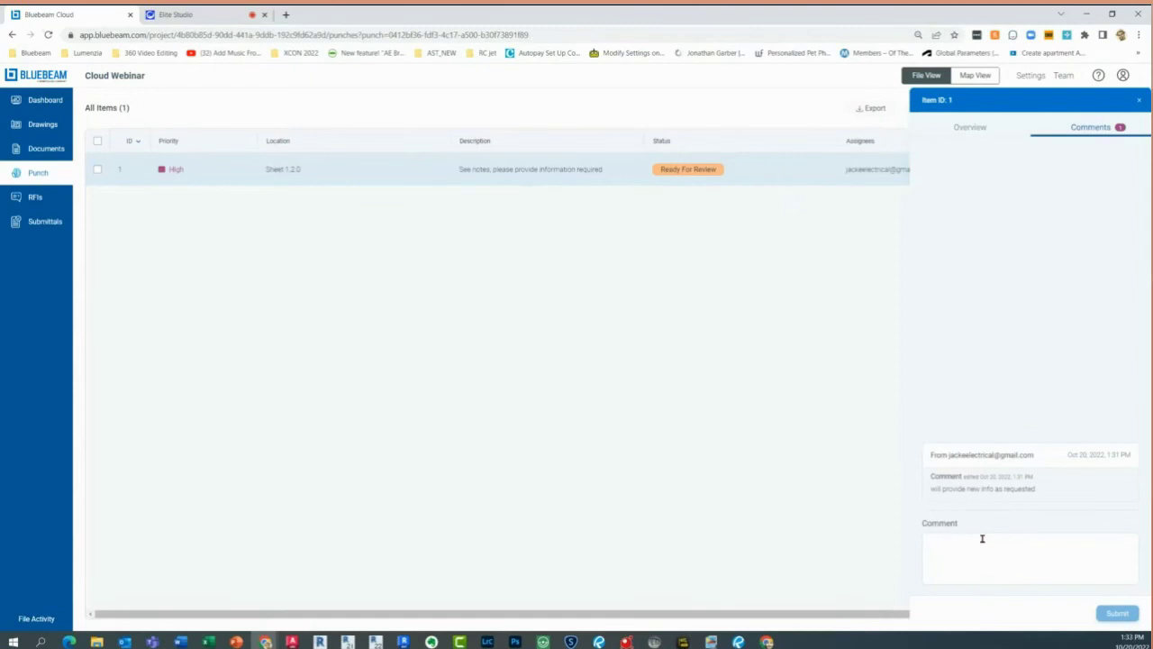
{"action": "type", "text": "great thank"}
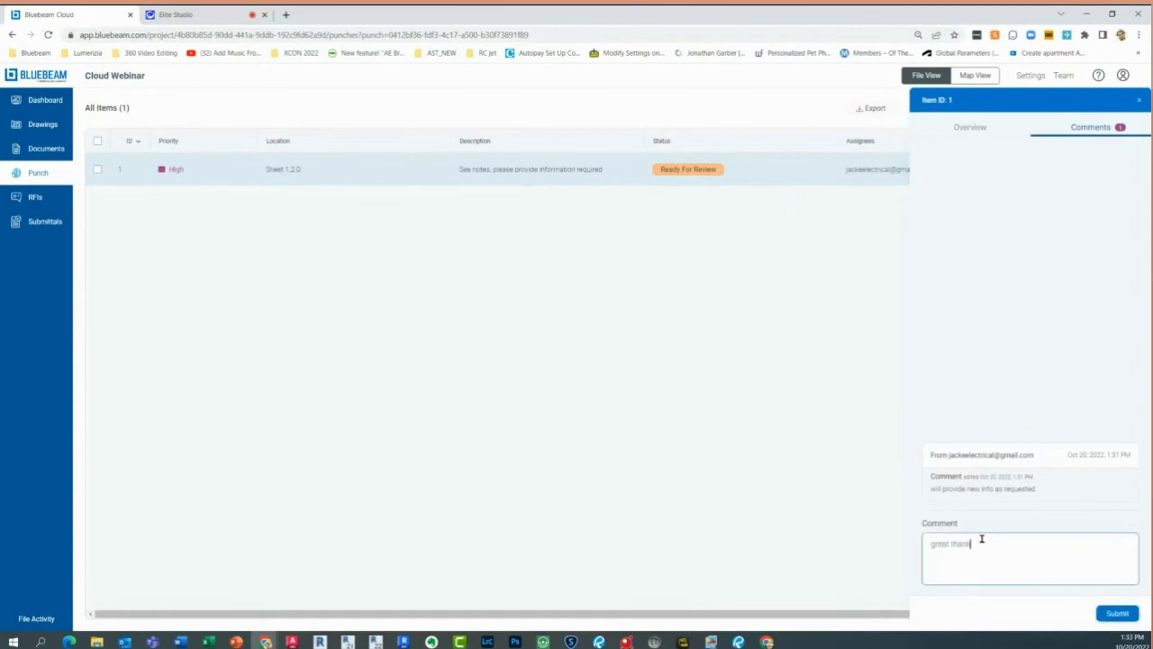
{"action": "type", "text": " you. I will close this ite."}
{"action": "left_click", "coordinate": [1116, 612]}
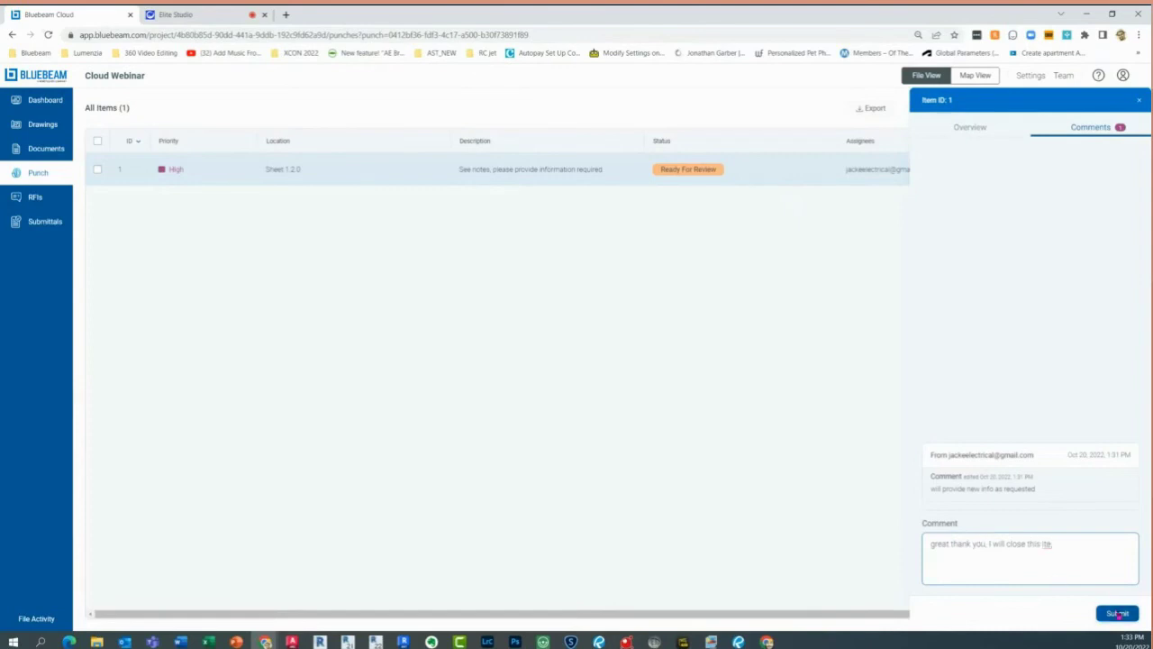
Set punch item 1's status to Closed and save it
{"action": "left_click", "coordinate": [960, 128]}
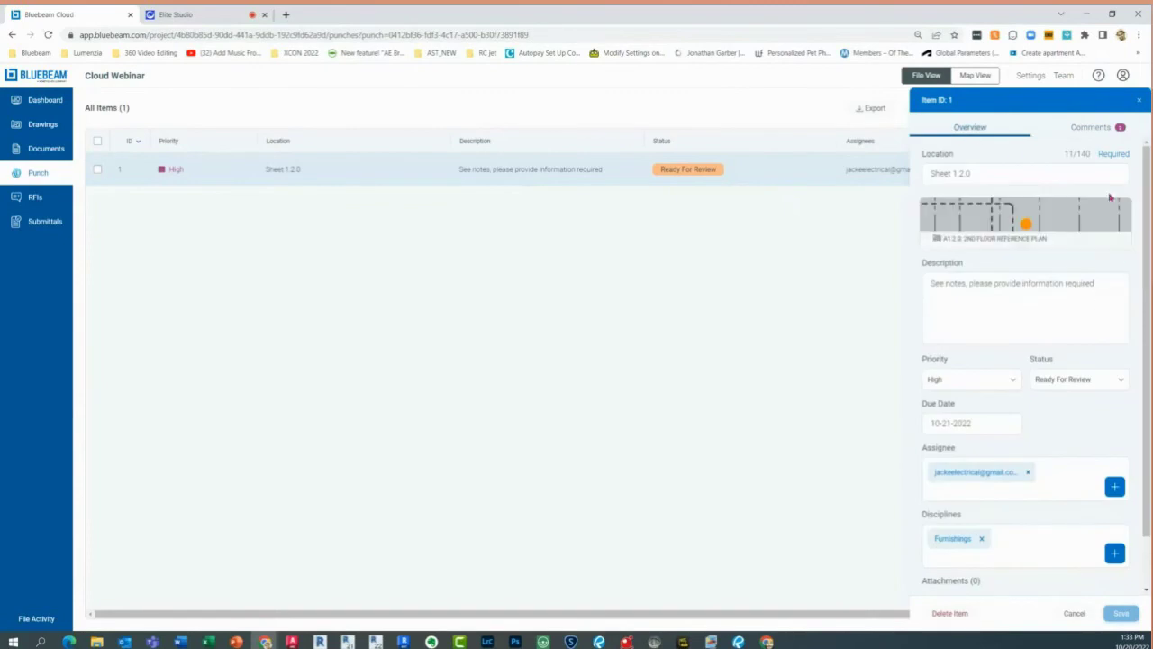
{"action": "left_click", "coordinate": [1072, 383]}
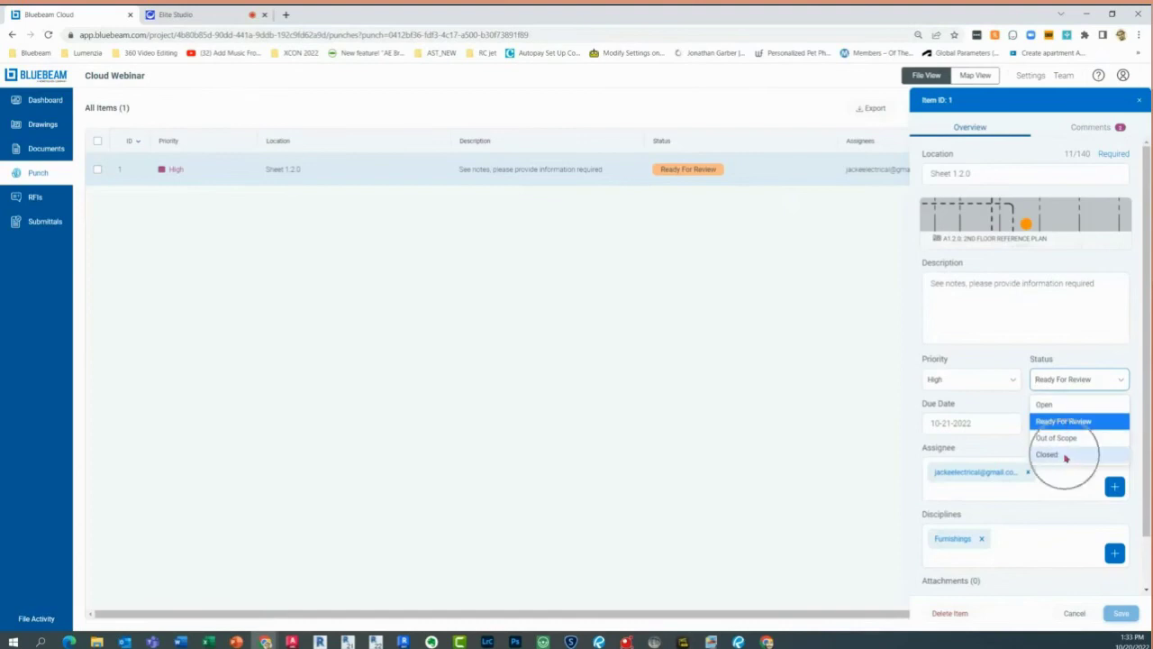
{"action": "left_click", "coordinate": [1066, 456]}
{"action": "left_click", "coordinate": [1115, 612]}
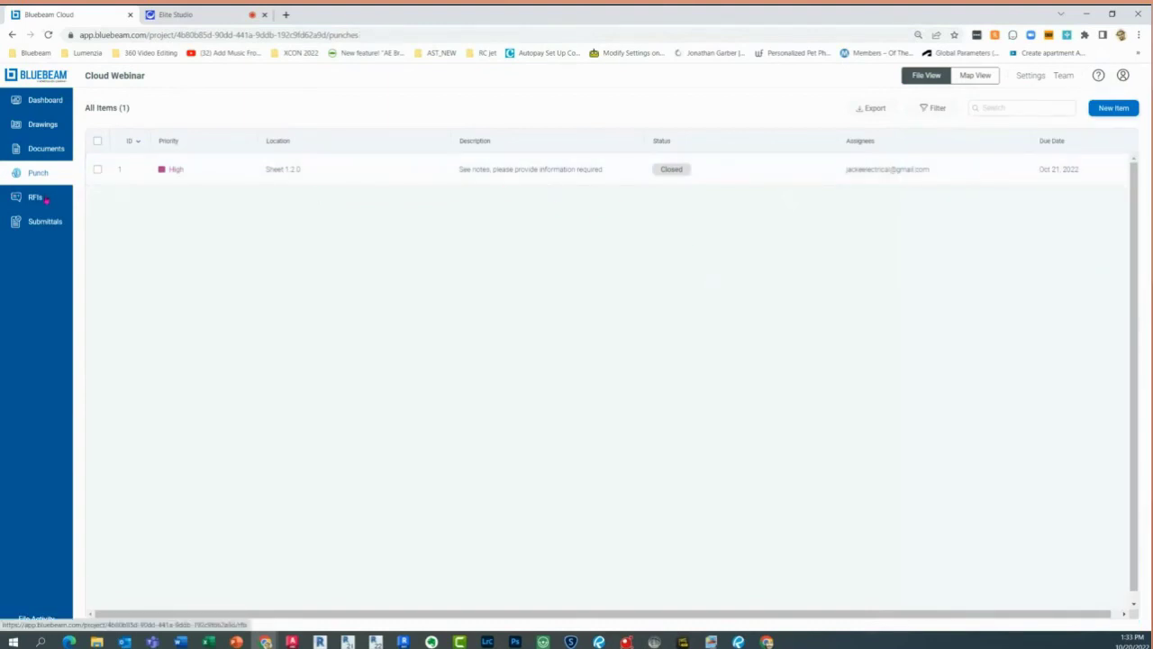
Create a new RFI with the subject 'Need infor on enlarged plan'
{"action": "left_click", "coordinate": [36, 197]}
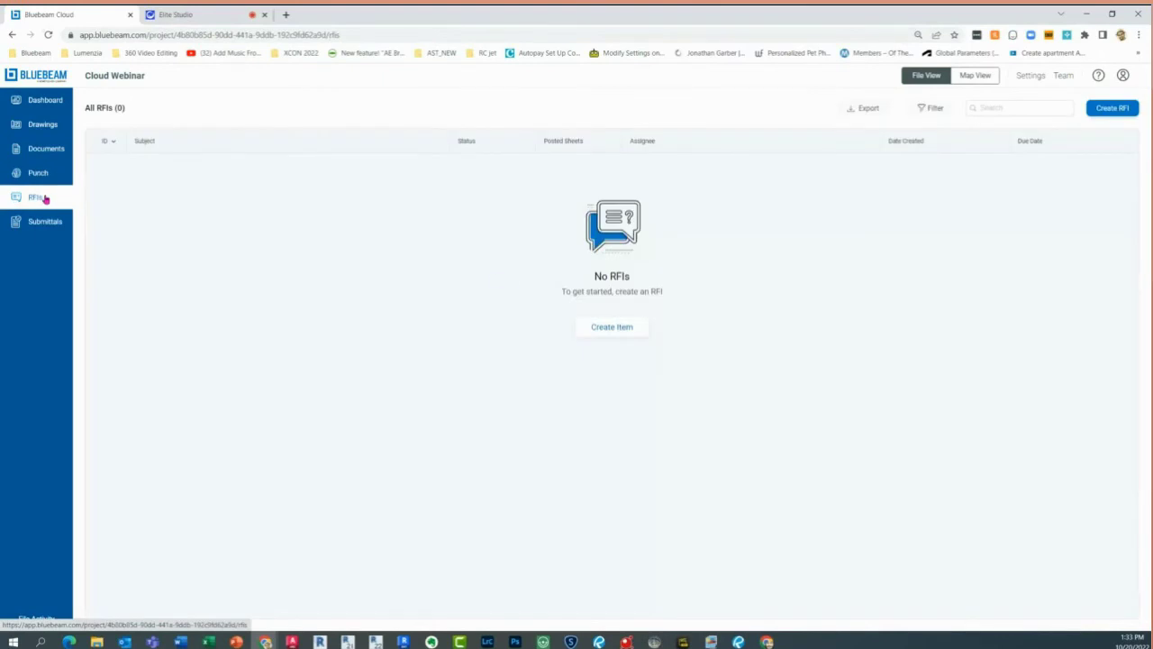
{"action": "left_click", "coordinate": [618, 338]}
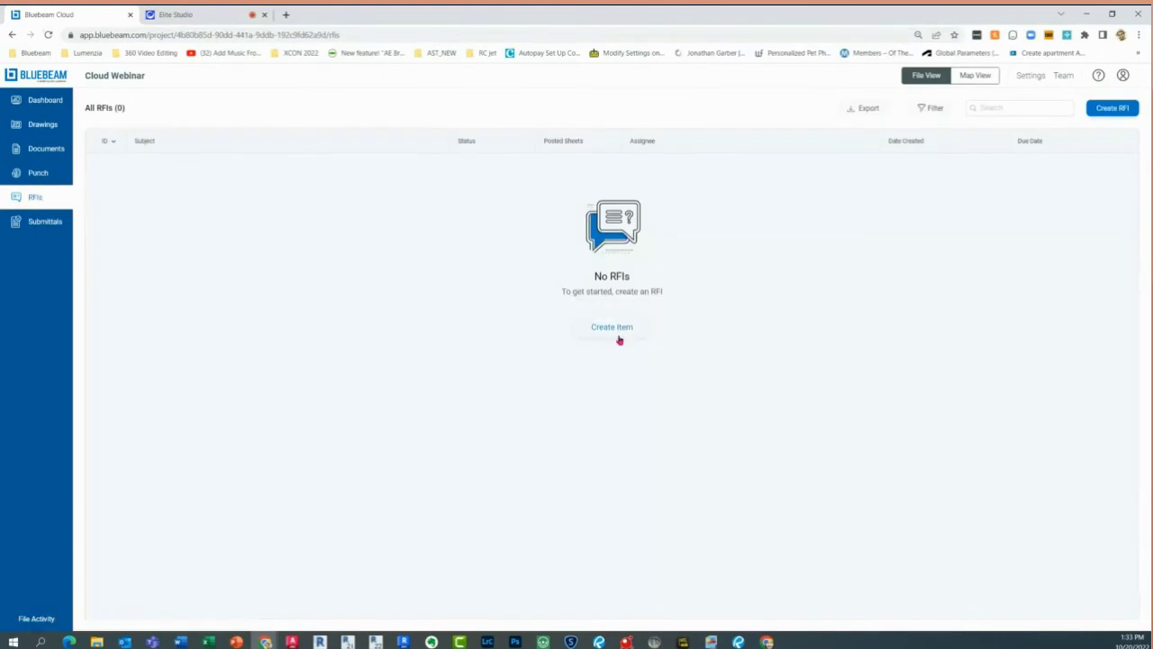
{"action": "left_click", "coordinate": [619, 340]}
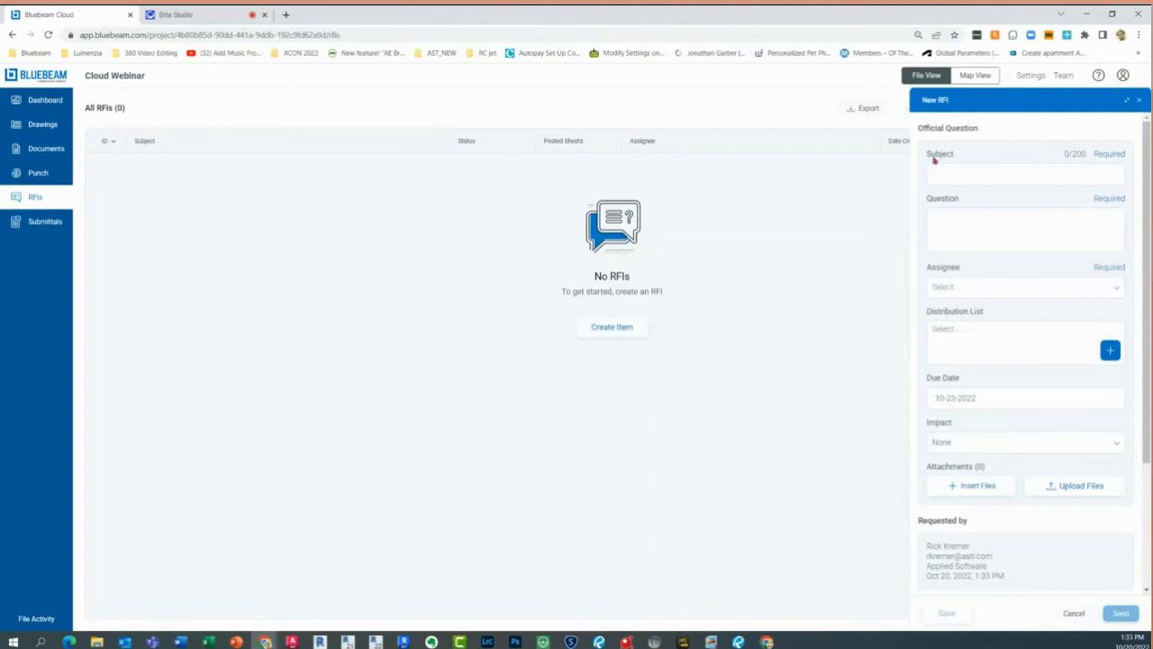
{"action": "left_click", "coordinate": [960, 175]}
{"action": "type", "text": "Need "}
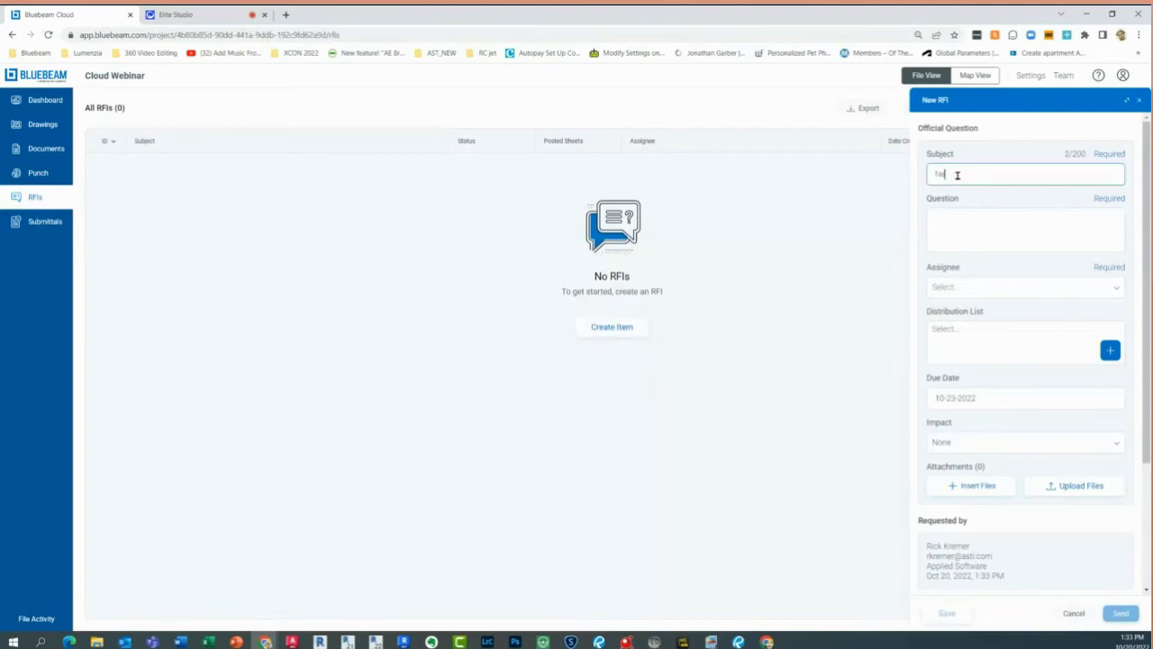
{"action": "type", "text": "info on enlarged plan"}
Enter the question asking to see the enlarged plan, choose an assignee and due date 10-23-2022
{"action": "left_click", "coordinate": [960, 227]}
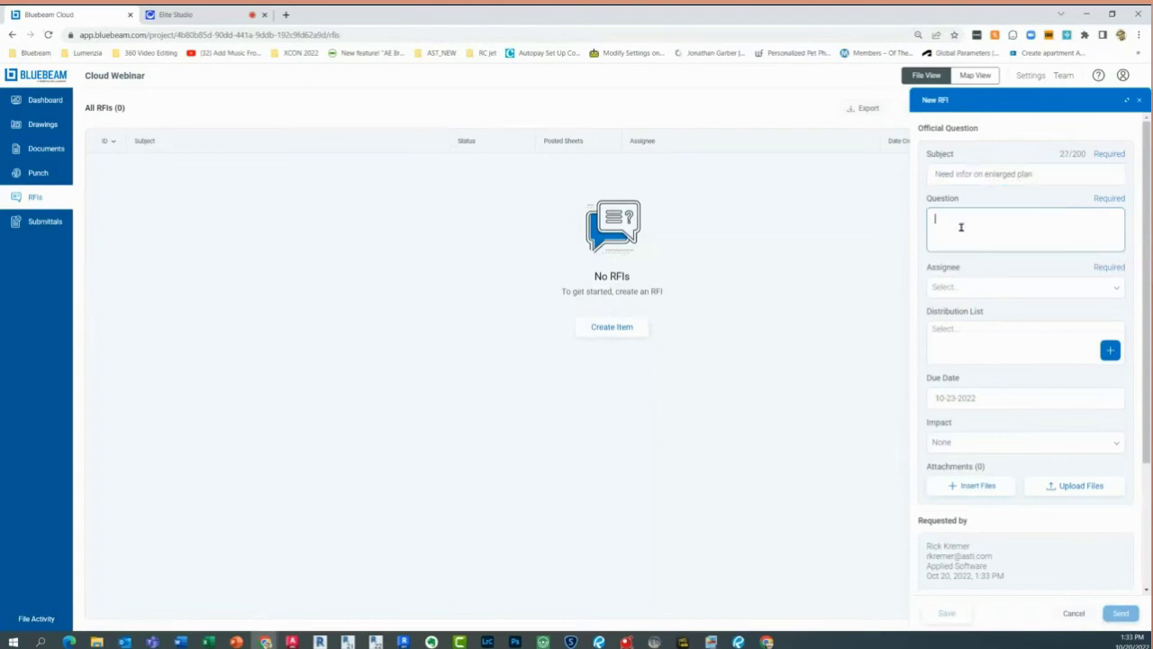
{"action": "type", "text": "PLease i"}
{"action": "type", "text": "ee englared plan for q"}
{"action": "type", "text": "uestion"}
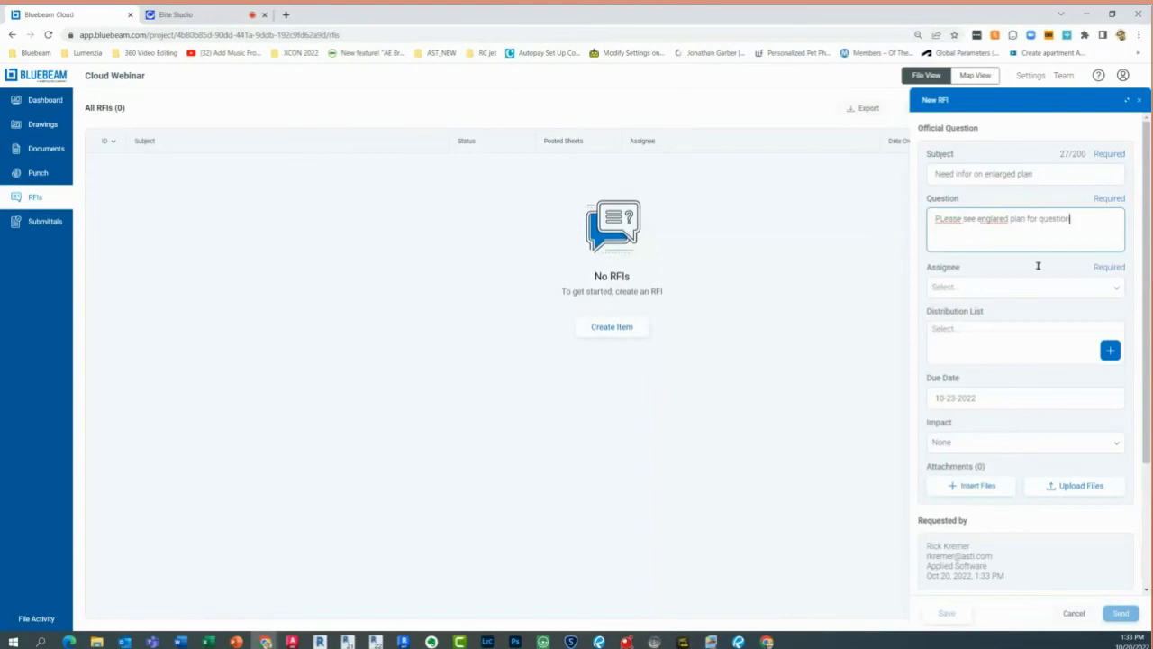
{"action": "left_click", "coordinate": [1043, 290]}
{"action": "left_click", "coordinate": [1018, 315]}
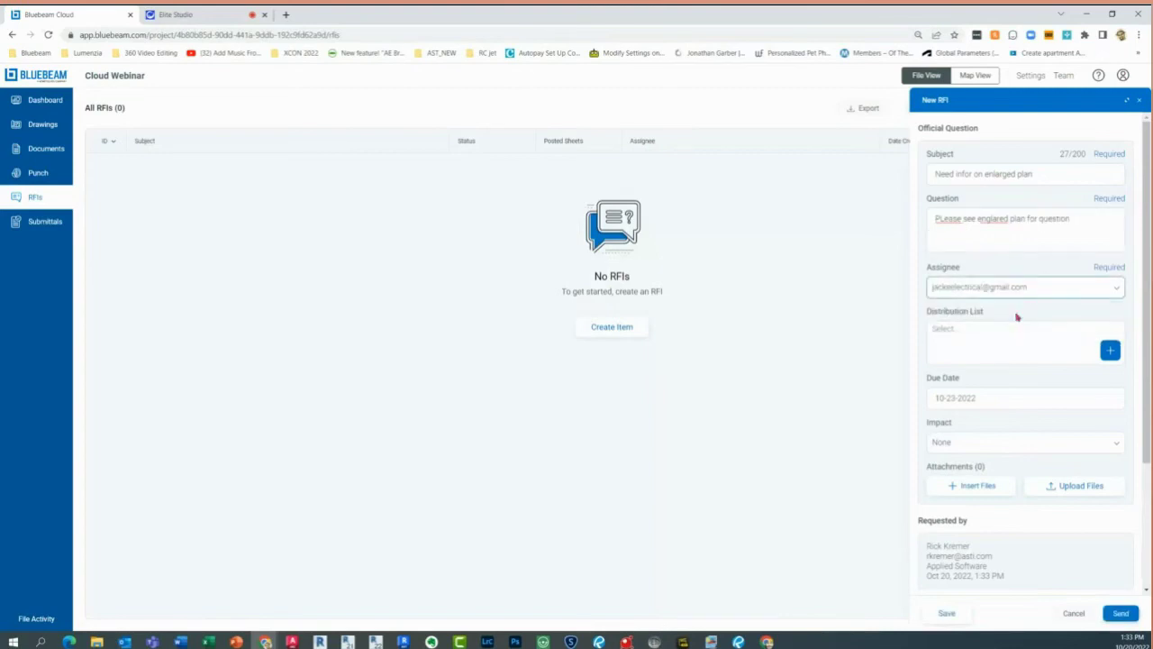
{"action": "left_click", "coordinate": [1082, 347]}
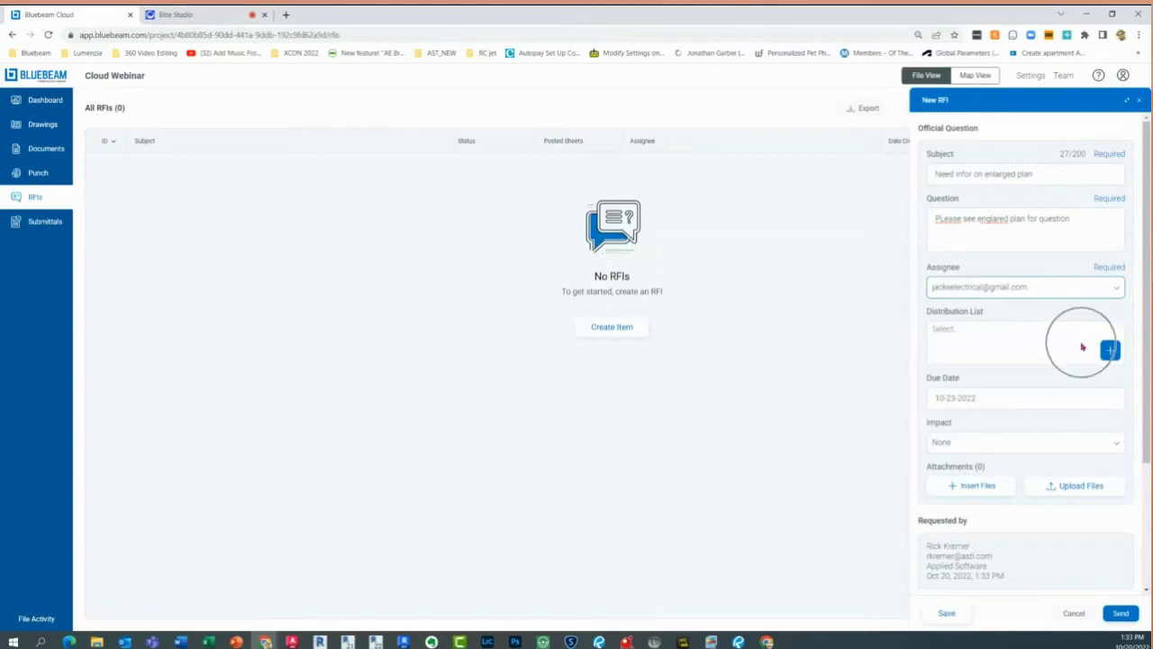
{"action": "left_click", "coordinate": [975, 493]}
{"action": "left_click", "coordinate": [1050, 484]}
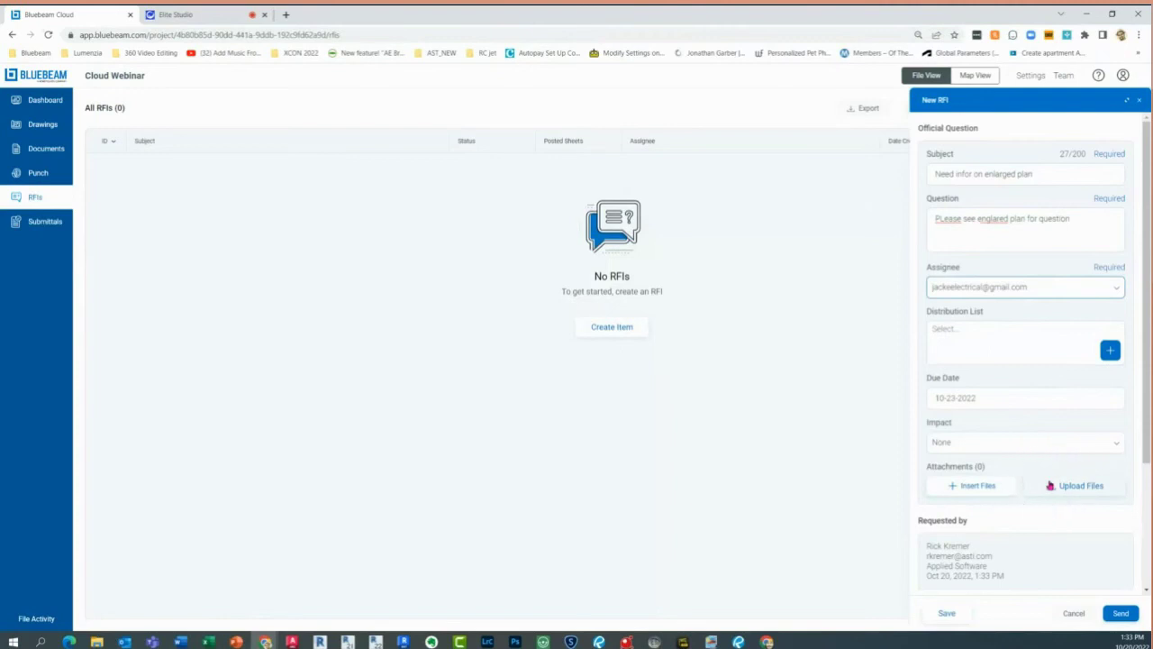
Attach drawing A1.2.1 to the RFI
{"action": "left_click", "coordinate": [998, 487]}
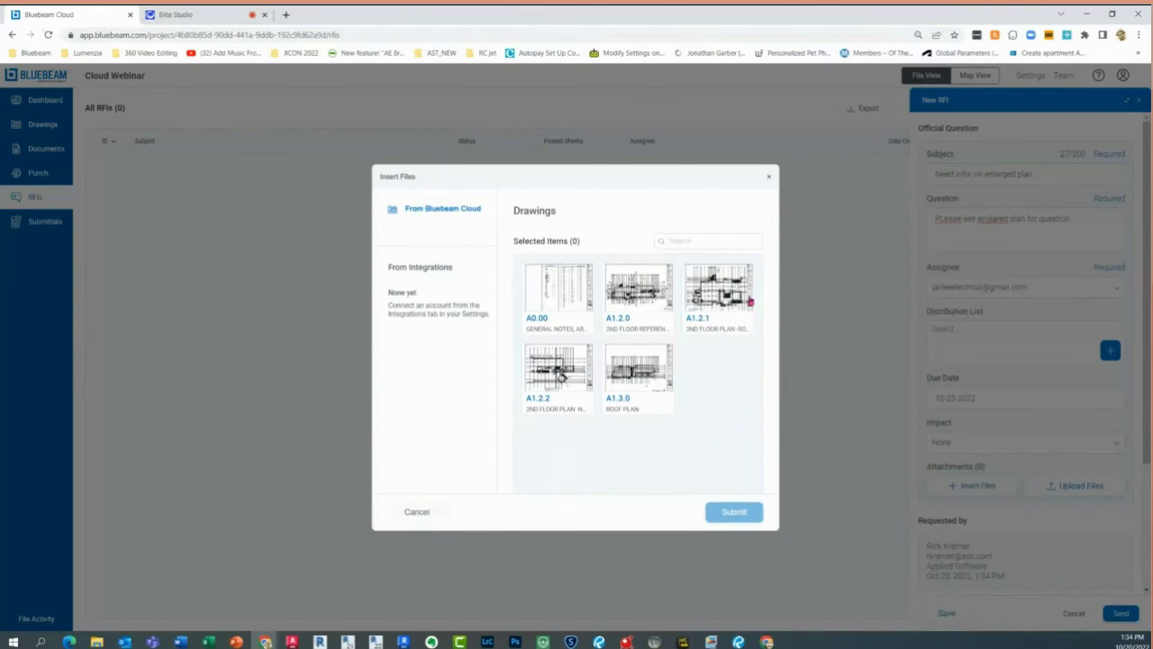
{"action": "left_click", "coordinate": [726, 299]}
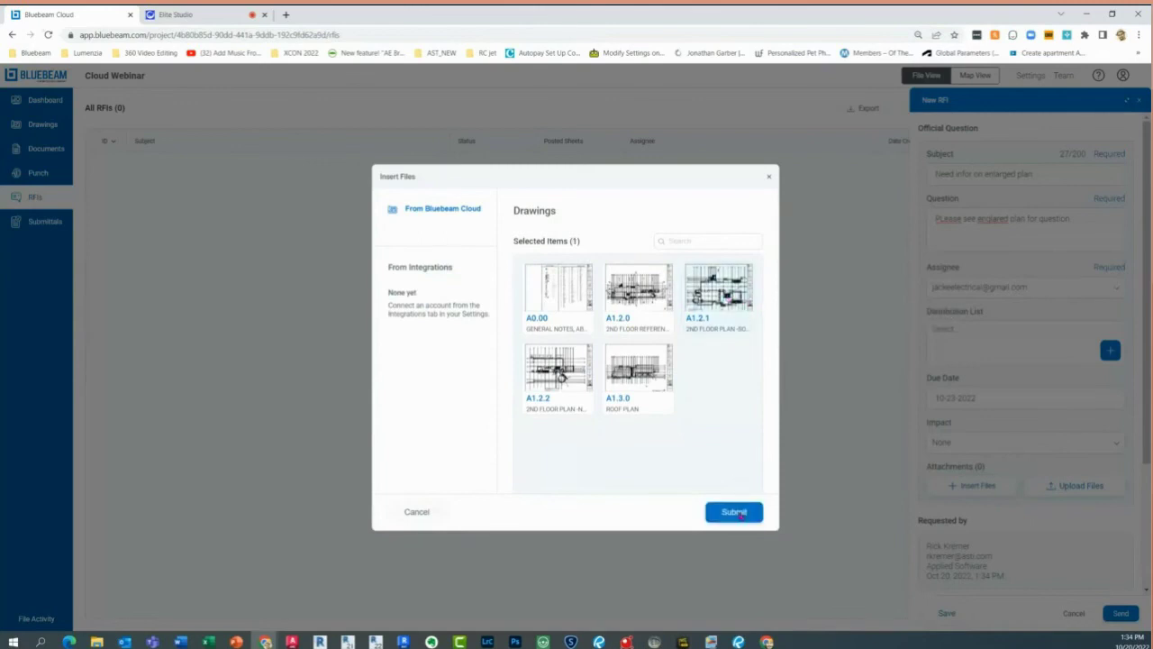
{"action": "left_click", "coordinate": [734, 512]}
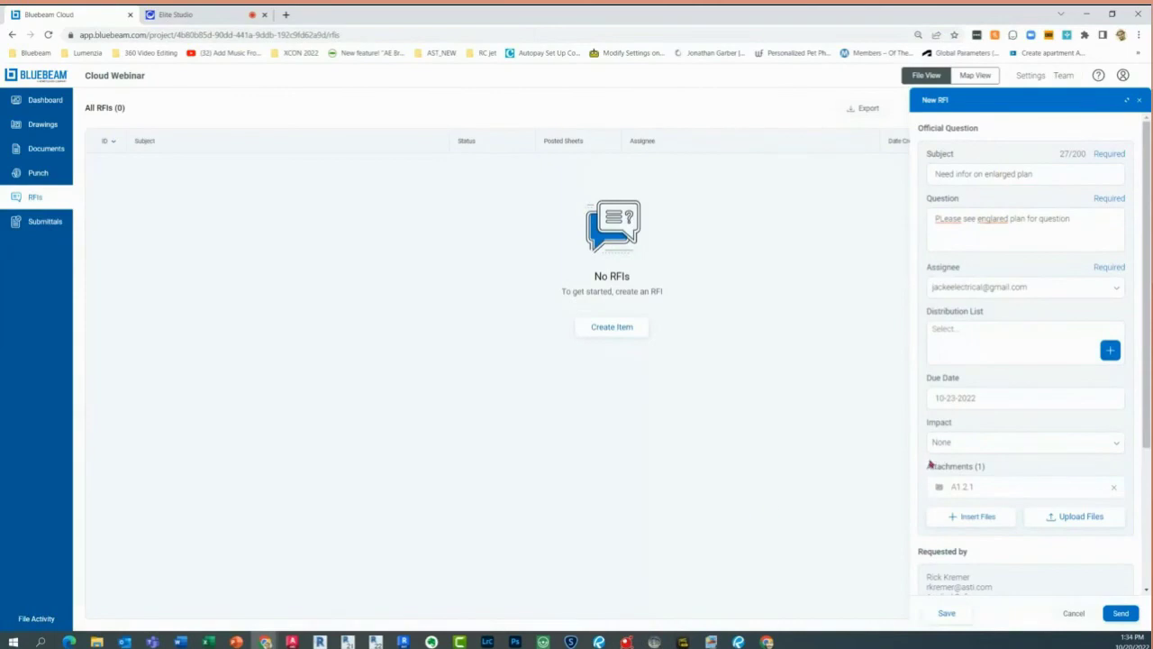
Set the RFI's project code to 202210 and send it
{"action": "scroll", "coordinate": [1032, 504], "scroll_direction": "down", "scroll_amount": 2}
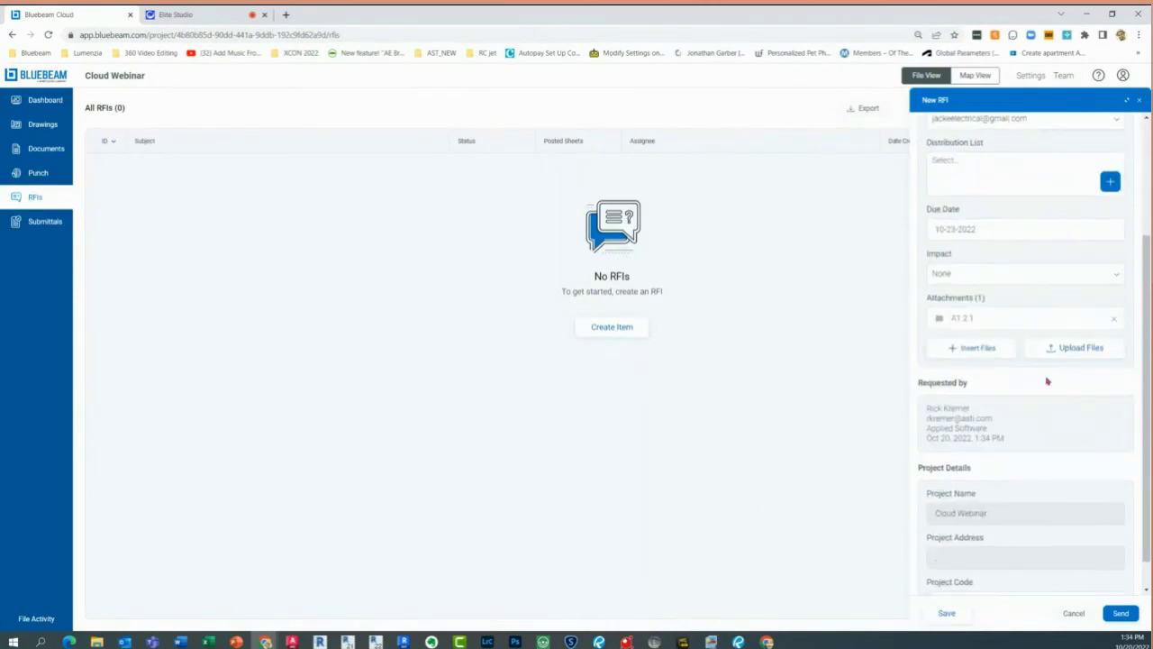
{"action": "left_click", "coordinate": [998, 181]}
{"action": "scroll", "coordinate": [1005, 511], "scroll_direction": "down", "scroll_amount": 1}
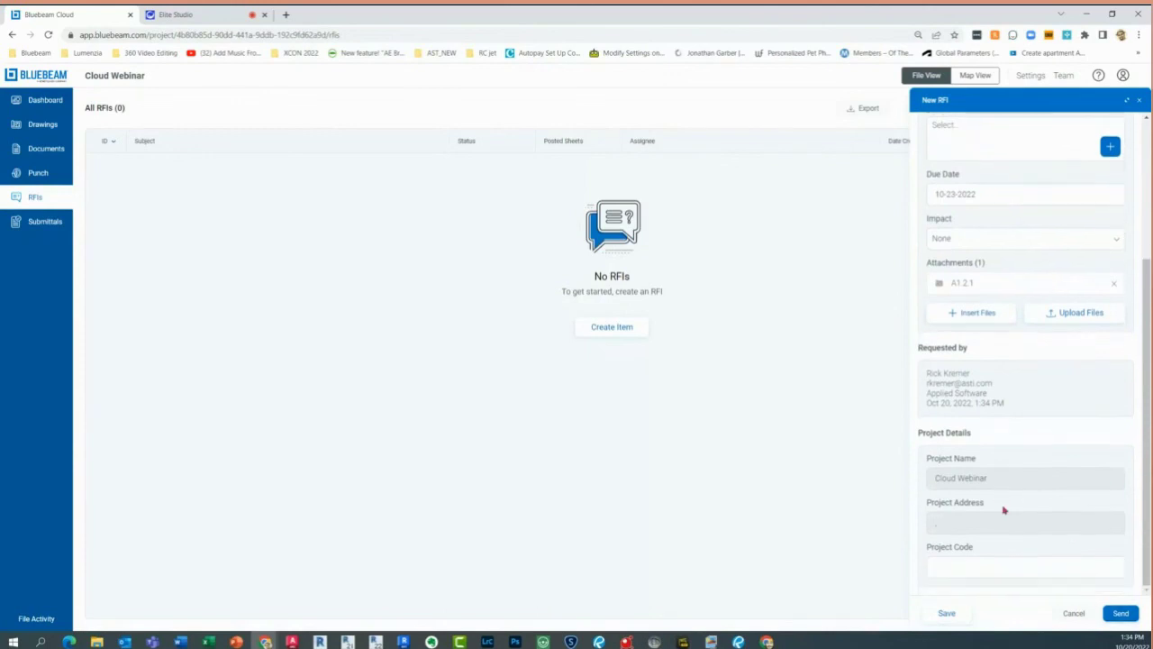
{"action": "left_click", "coordinate": [969, 573]}
{"action": "type", "text": "202210"}
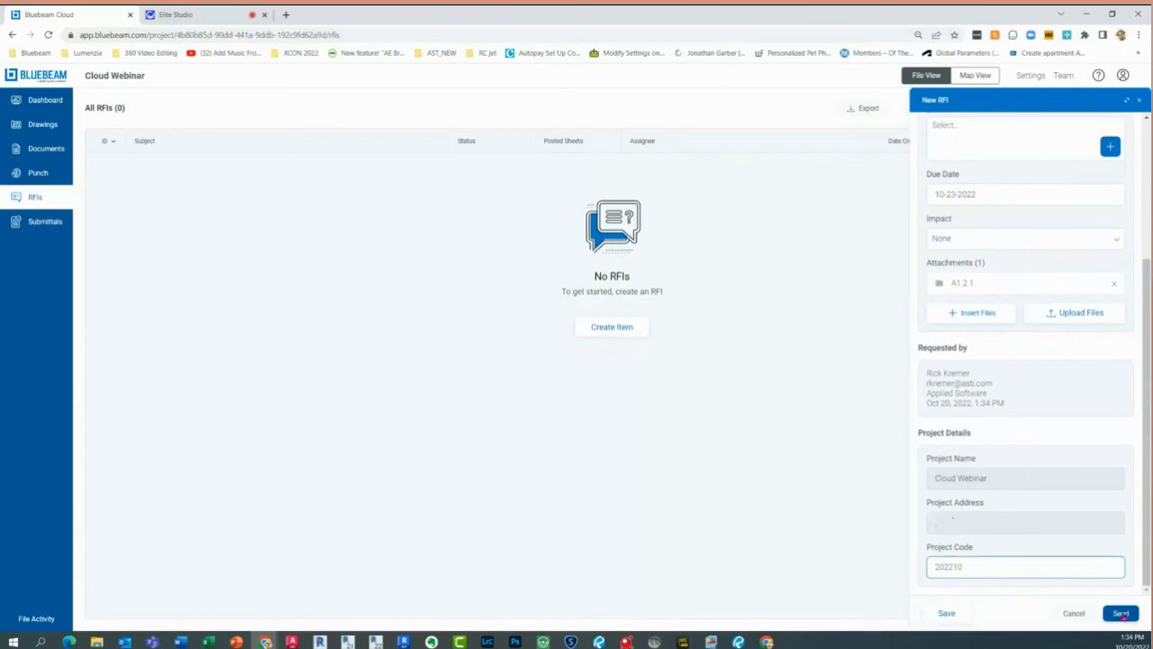
{"action": "left_click", "coordinate": [1120, 614]}
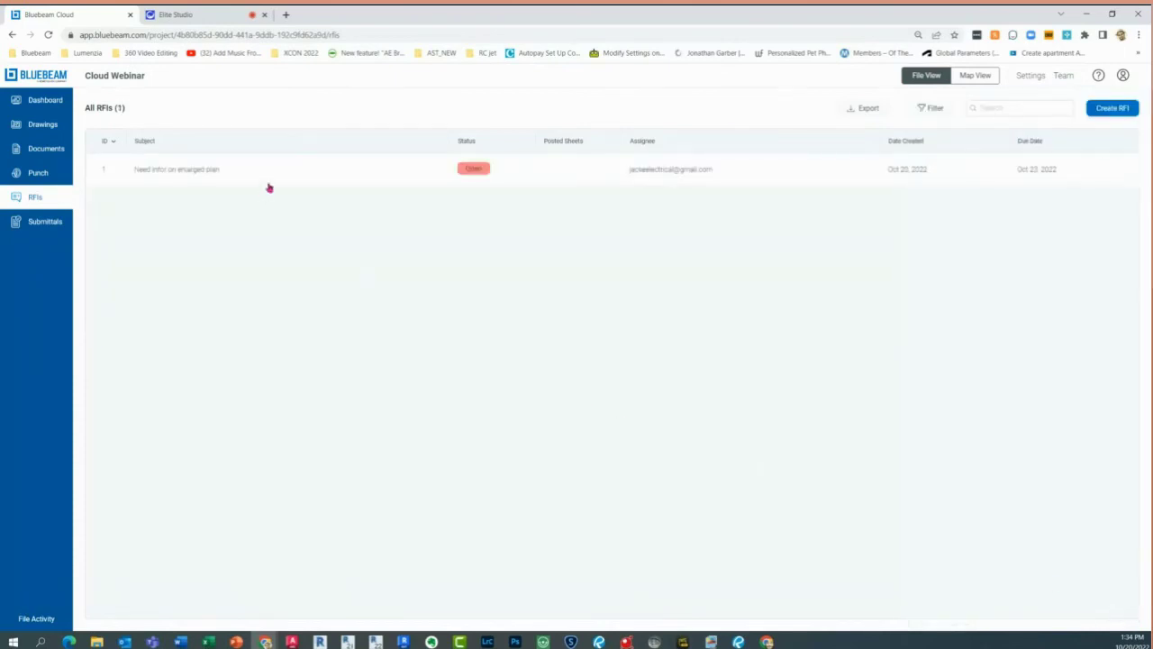
Enter 'west palm beach' as the project's street address in Add Details, then open a new browser tab
{"action": "left_click", "coordinate": [47, 101]}
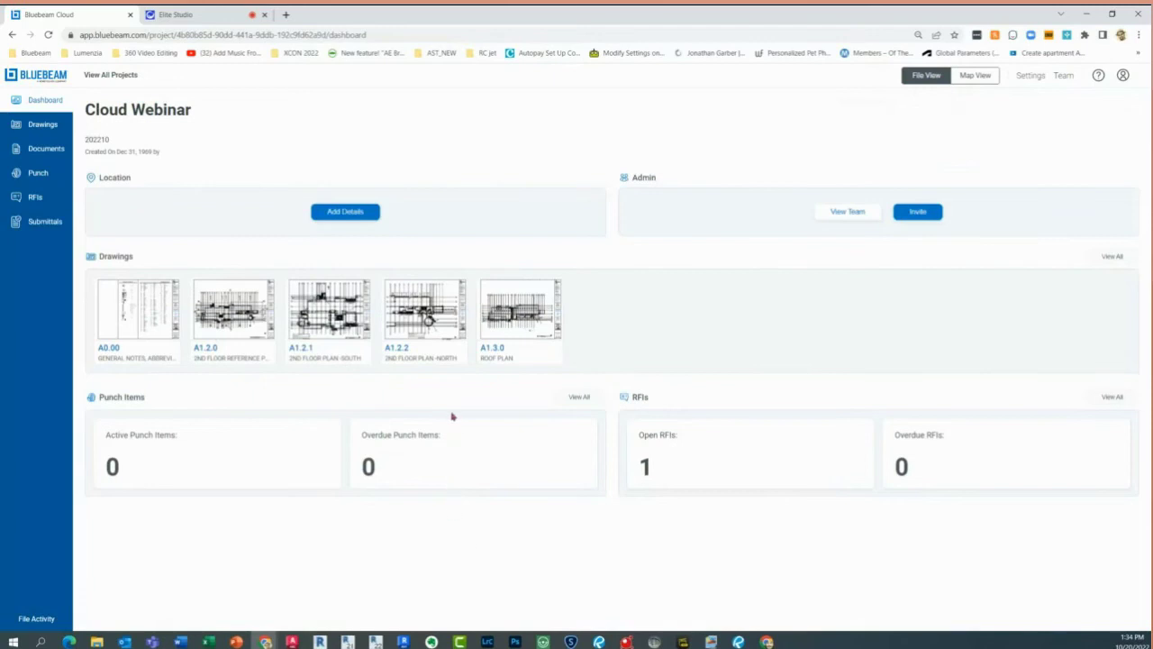
{"action": "left_click", "coordinate": [314, 219]}
{"action": "left_click", "coordinate": [313, 219]}
{"action": "left_click", "coordinate": [315, 218]}
{"action": "left_click", "coordinate": [322, 217]}
{"action": "left_click", "coordinate": [520, 295]}
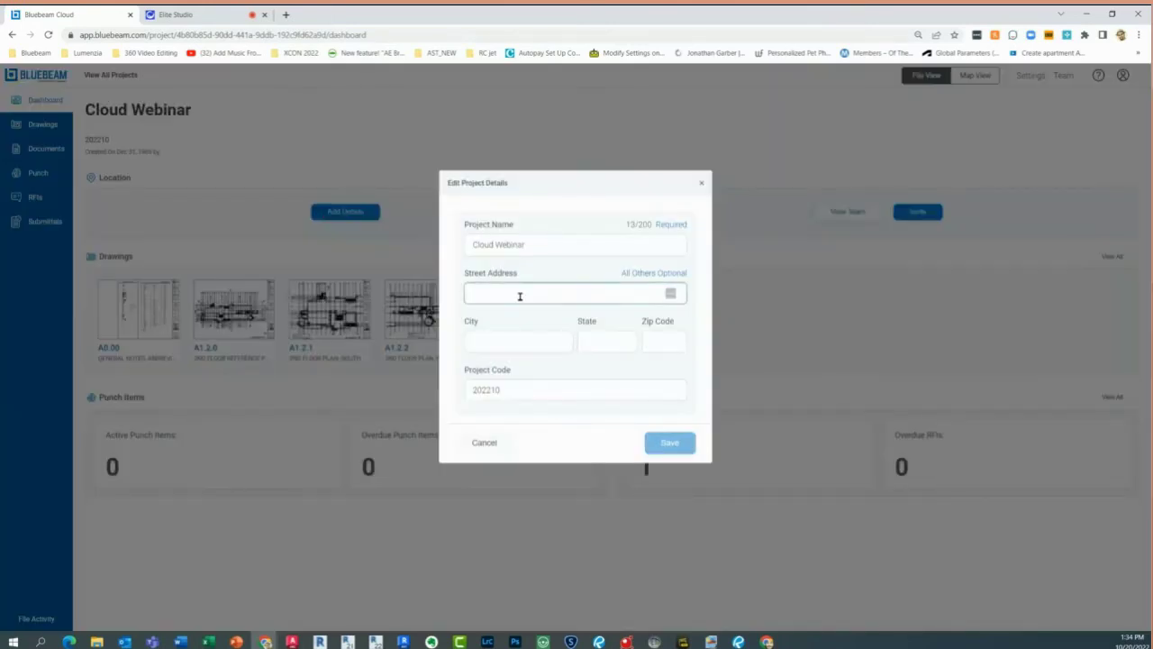
{"action": "type", "text": "west"}
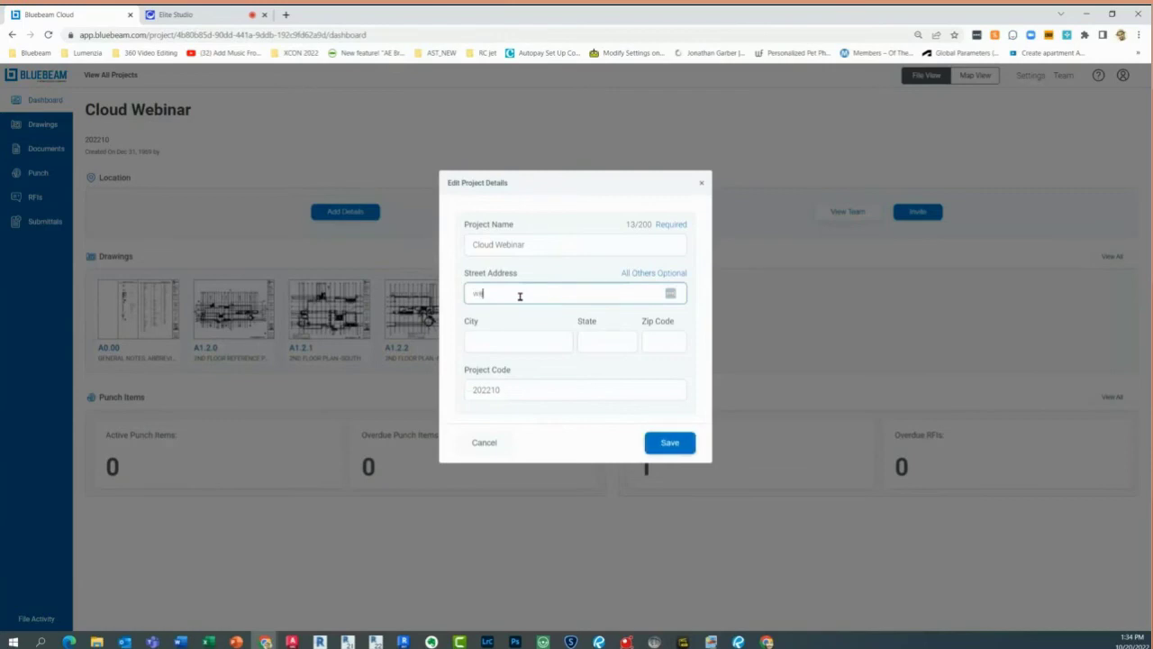
{"action": "type", "text": " palm beach"}
{"action": "triple_click", "coordinate": [552, 295]}
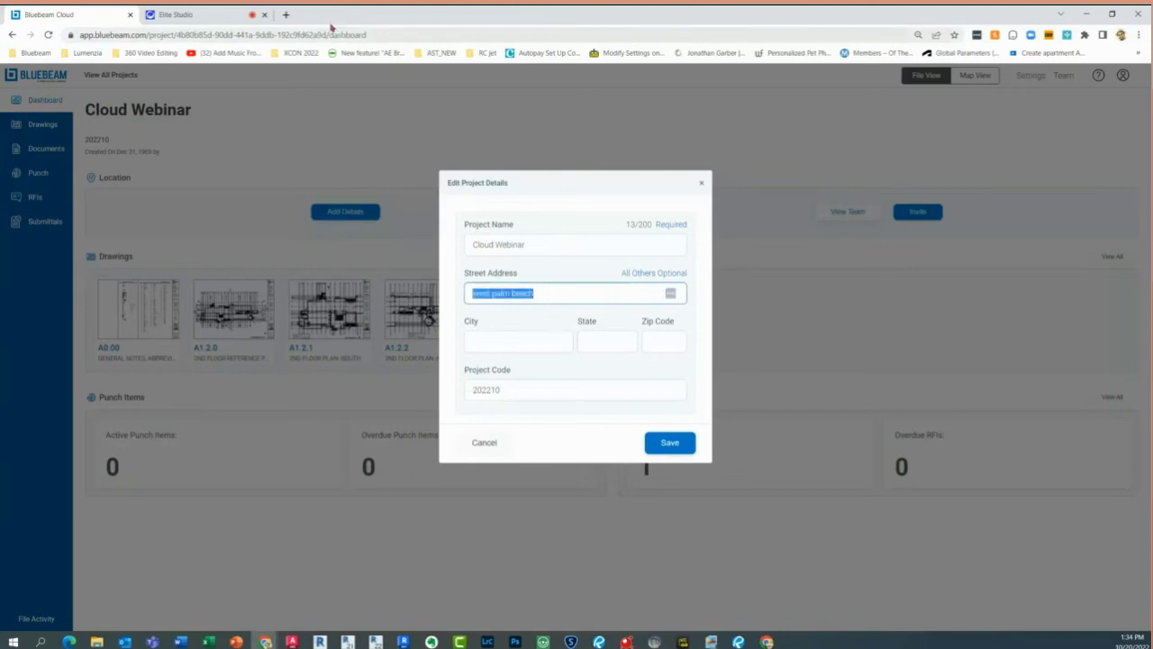
{"action": "left_click", "coordinate": [286, 14]}
Search Google for 'airport sacremento' to find the Sacramento airport
{"action": "left_click", "coordinate": [225, 34]}
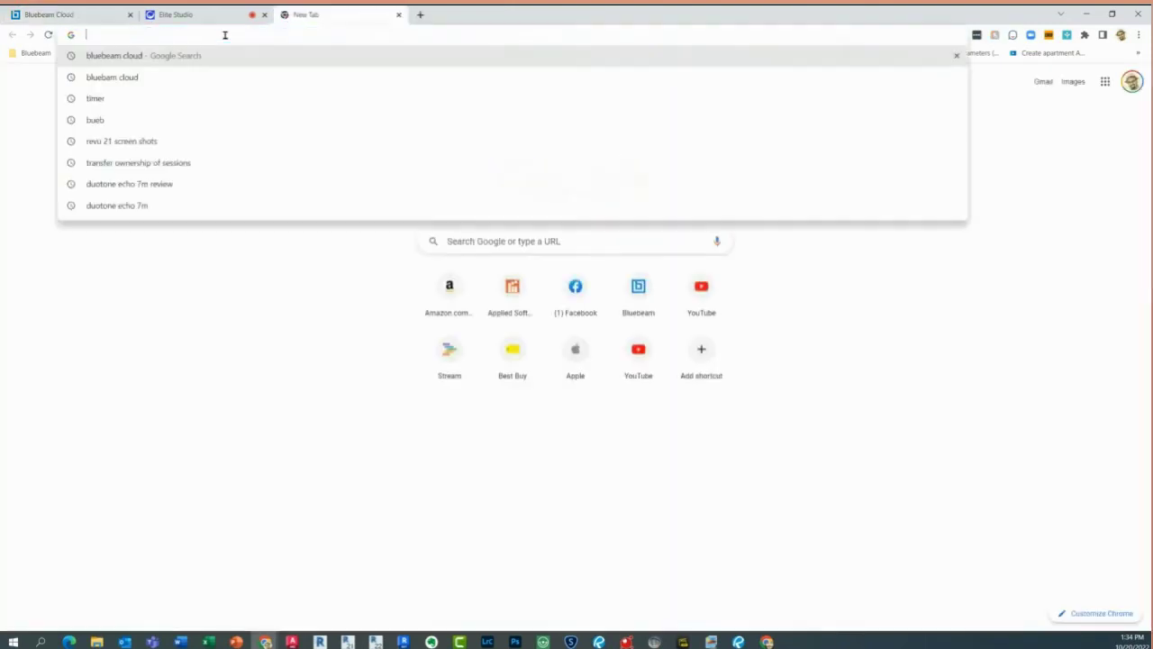
{"action": "type", "text": "airport "}
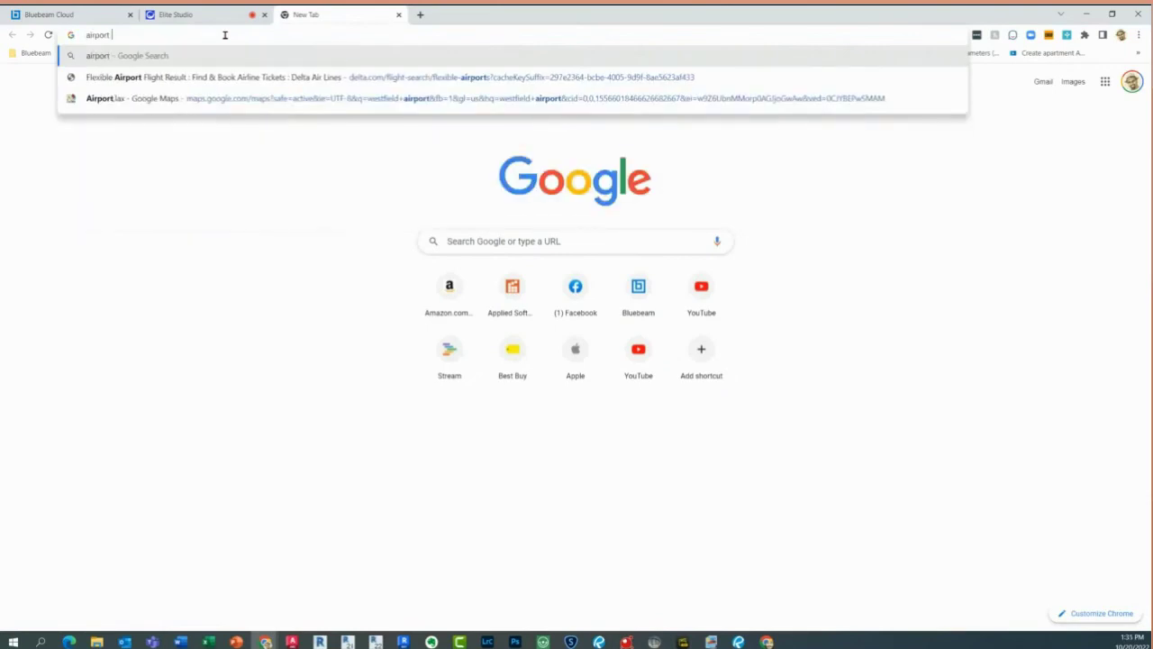
{"action": "type", "text": "cd"}
{"action": "key", "text": "BackSpace"}
{"action": "key", "text": "BackSpace"}
{"action": "type", "text": "sac"}
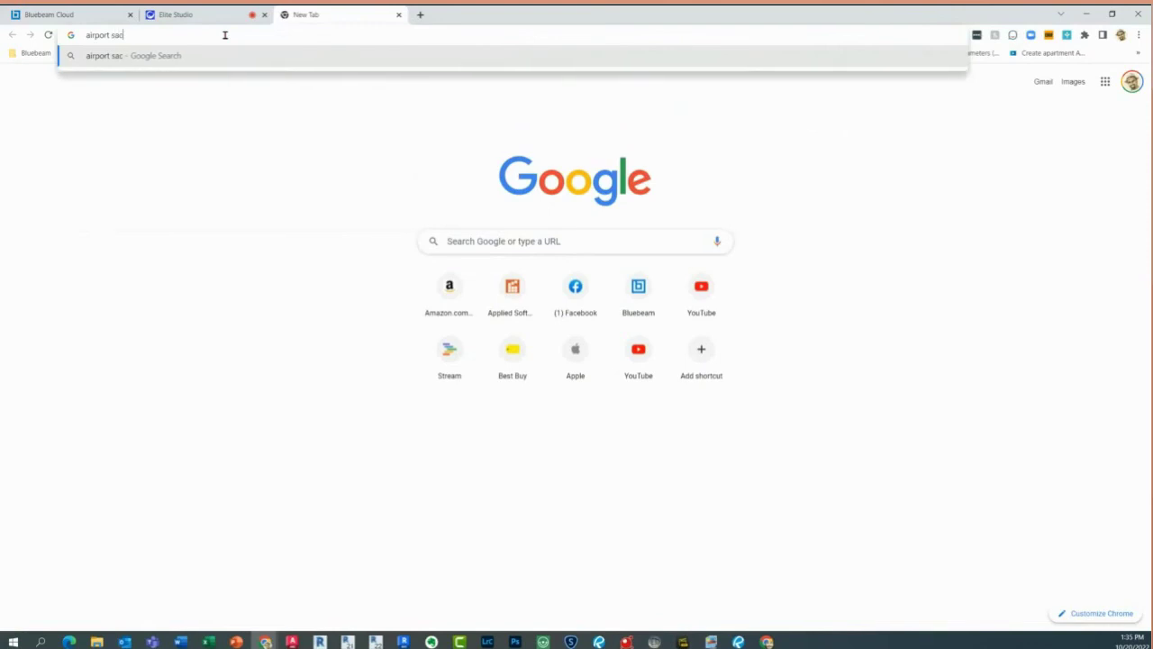
{"action": "type", "text": "remento"}
{"action": "key", "text": "Return"}
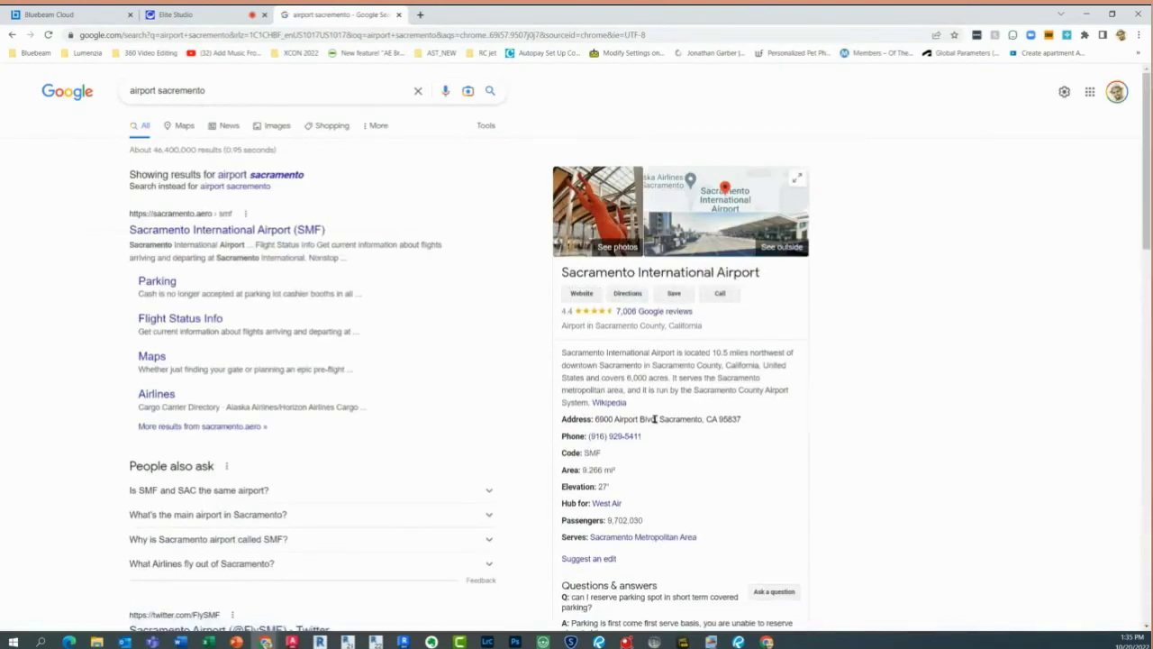
Copy the street address 6900 Airport Blvd from the results and return to the Bluebeam form
{"action": "left_click_drag", "start_coordinate": [656, 419], "coordinate": [596, 422]}
{"action": "right_click", "coordinate": [601, 422]}
{"action": "left_click", "coordinate": [628, 429]}
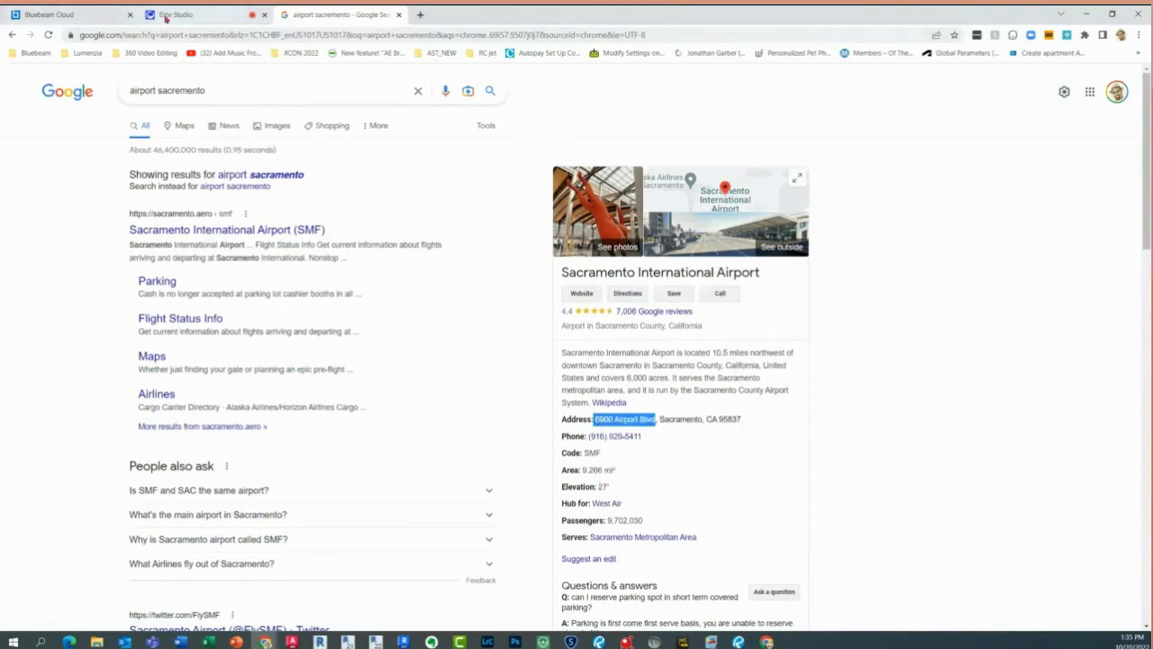
{"action": "left_click", "coordinate": [81, 16]}
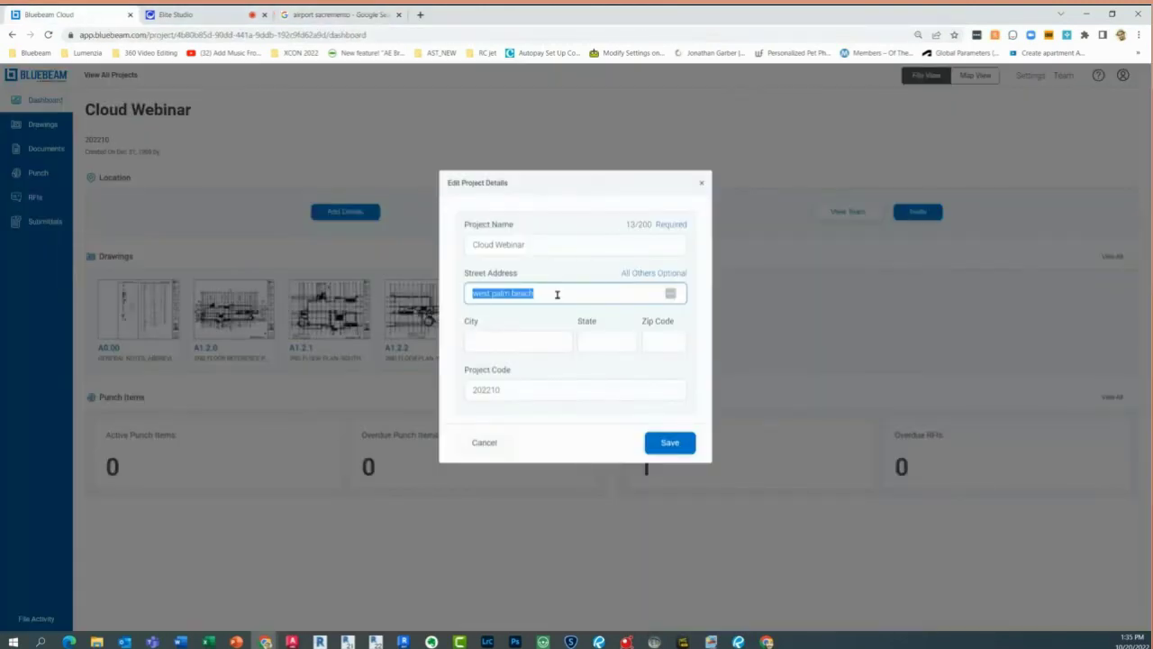
Fill in street 6900 Airport Blvd, city Sacramento (spelling corrected) and state ca
{"action": "key", "text": "ctrl+v"}
{"action": "left_click", "coordinate": [504, 351]}
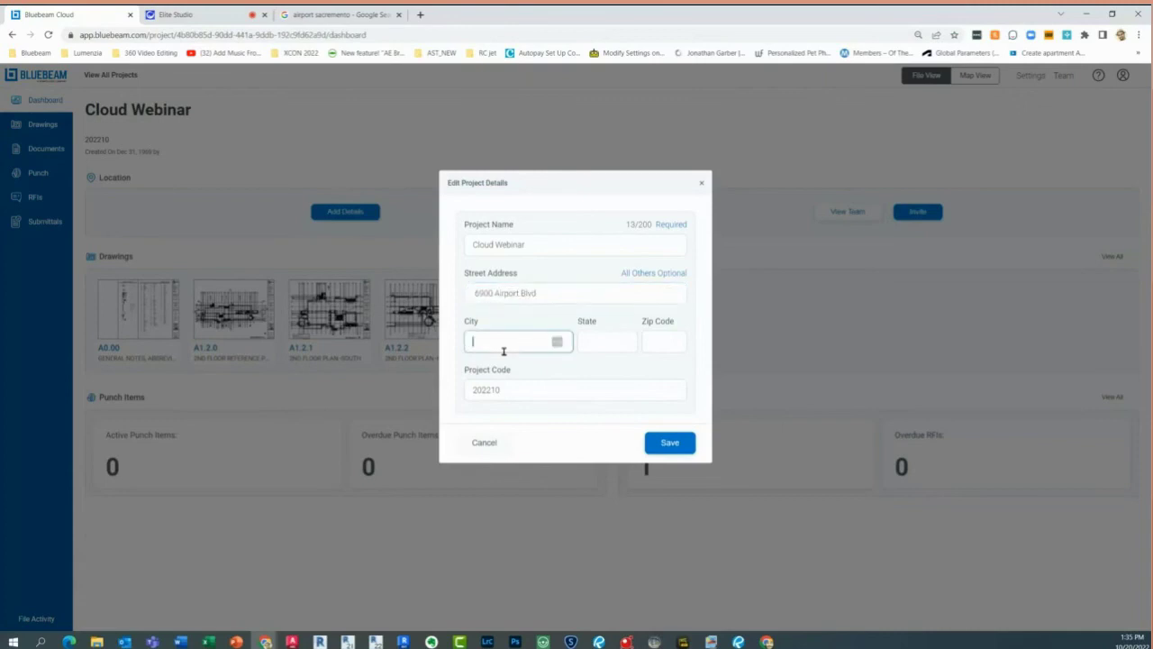
{"action": "type", "text": "sacramento"}
{"action": "key", "text": "Tab"}
{"action": "right_click", "coordinate": [503, 340]}
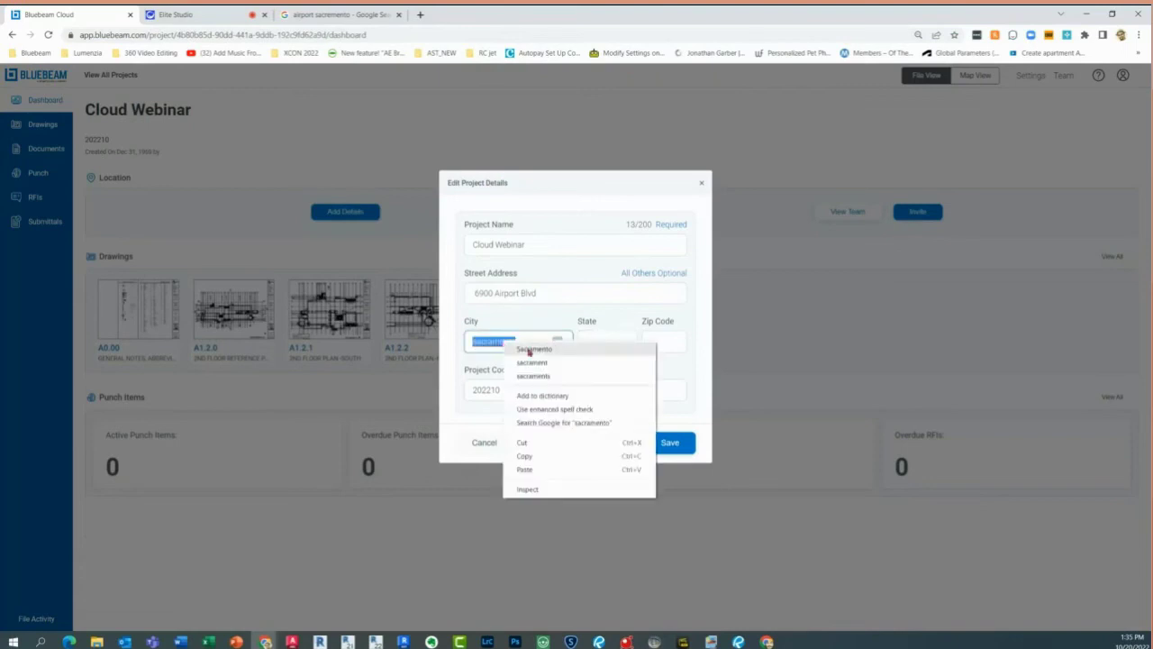
{"action": "left_click", "coordinate": [528, 350]}
{"action": "left_click", "coordinate": [590, 339]}
{"action": "type", "text": "ca"}
{"action": "left_click", "coordinate": [667, 342]}
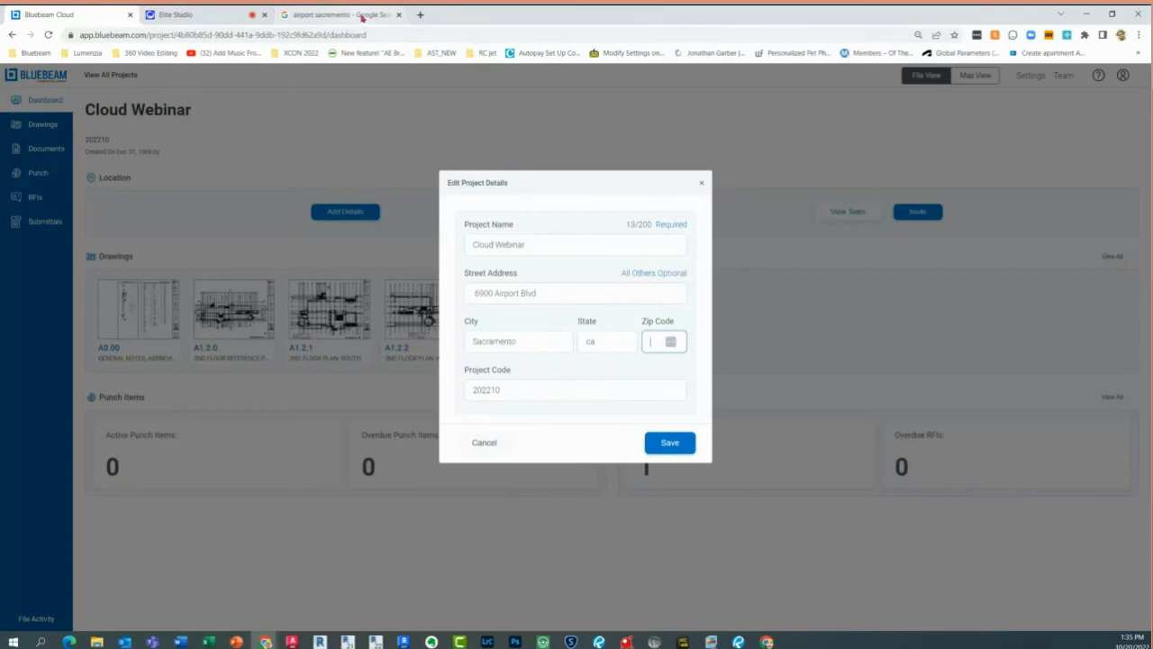
Copy the zip code 95837 from the airport search results and save the project location
{"action": "left_click", "coordinate": [362, 18]}
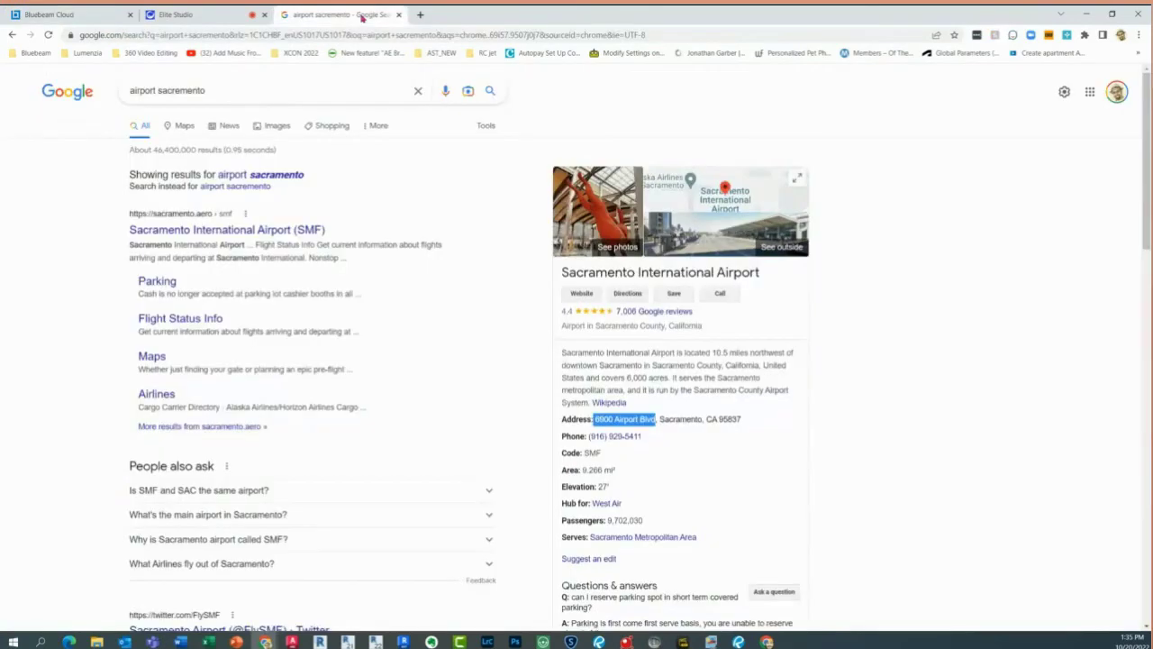
{"action": "double_click", "coordinate": [731, 420]}
{"action": "right_click", "coordinate": [731, 423]}
{"action": "left_click", "coordinate": [757, 428]}
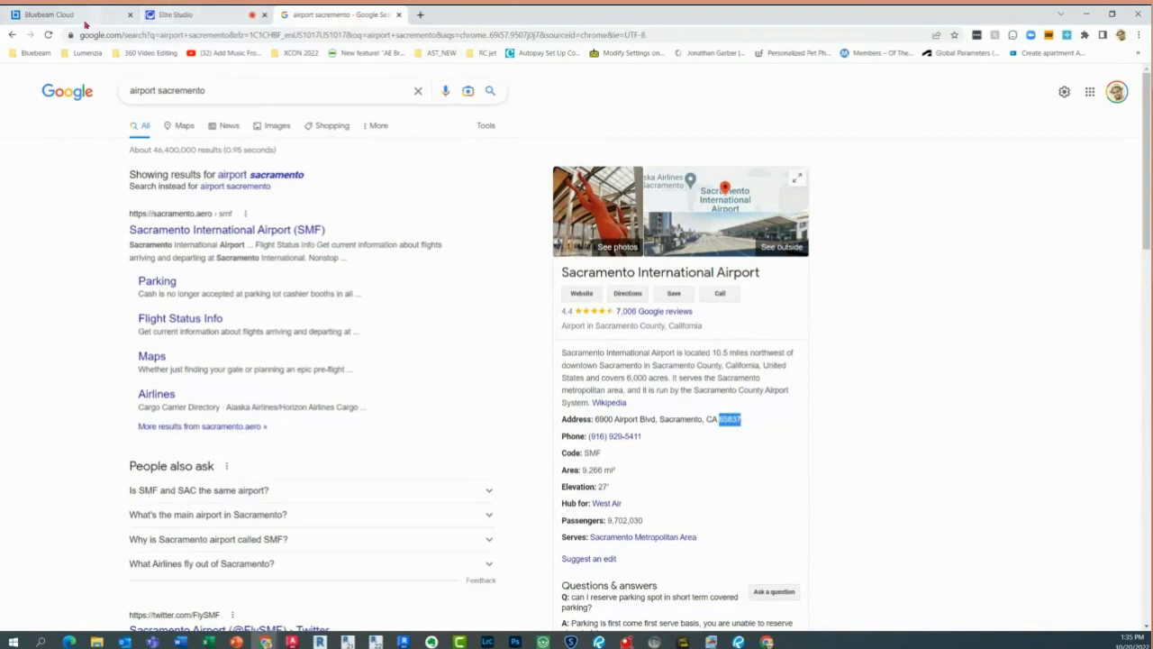
{"action": "left_click", "coordinate": [85, 17]}
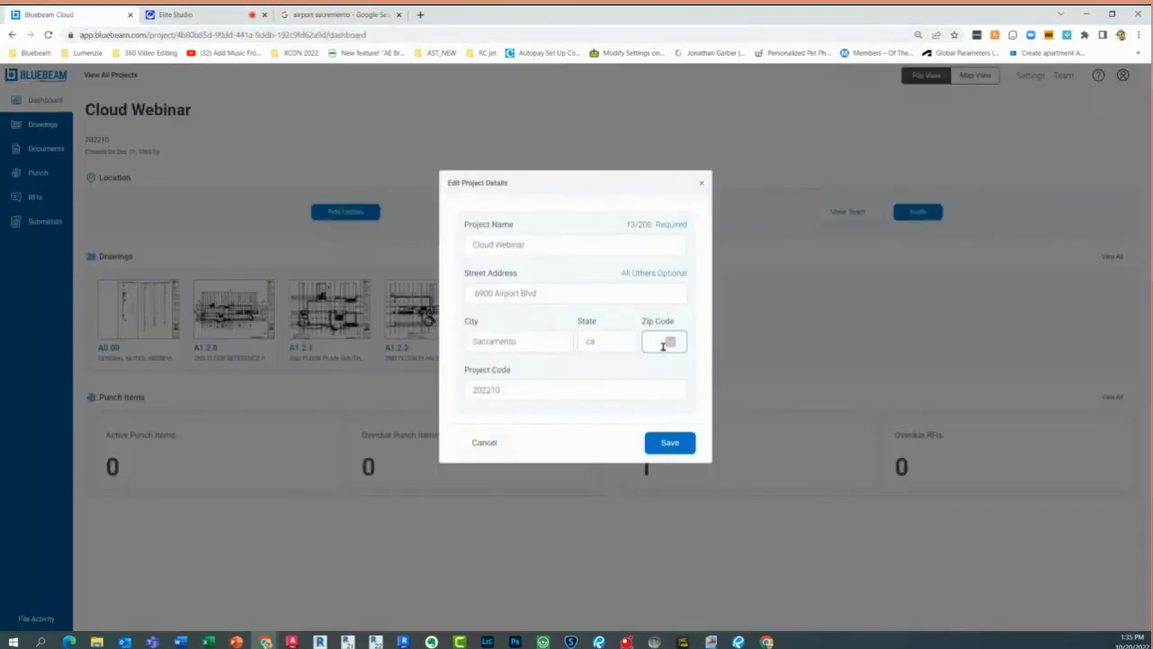
{"action": "left_click", "coordinate": [665, 444]}
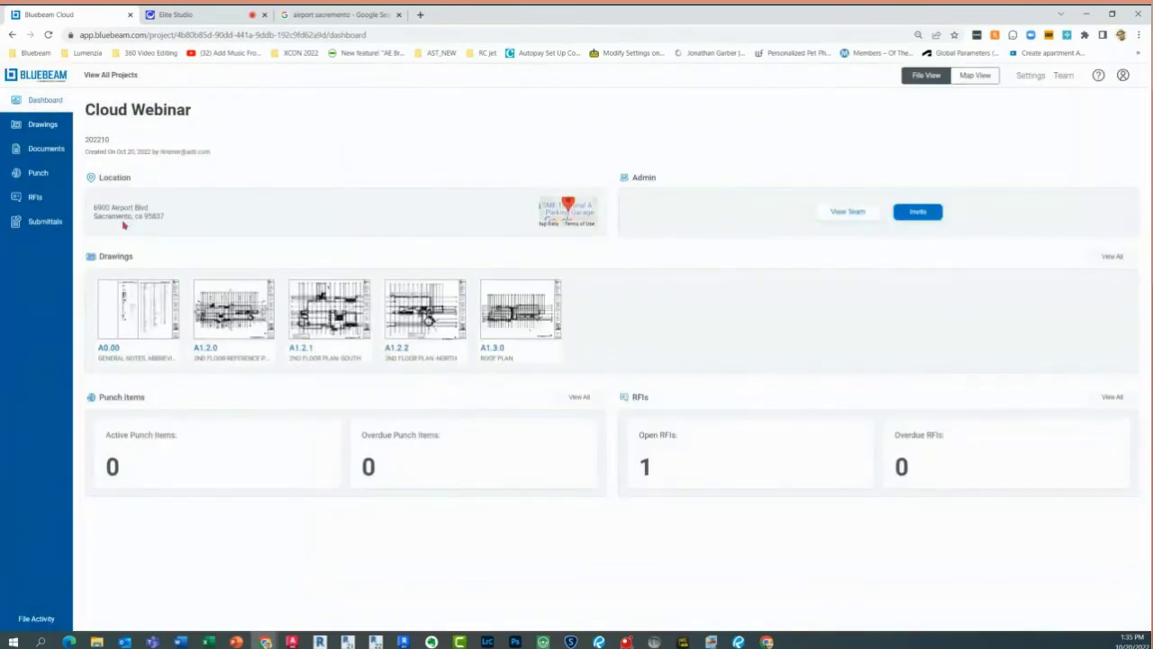
Look over the Location map and drawing thumbnails, then bring up the window showing the Cloud Webinar punch list
{"action": "left_click", "coordinate": [554, 212]}
{"action": "left_click", "coordinate": [224, 326]}
{"action": "left_click", "coordinate": [224, 326]}
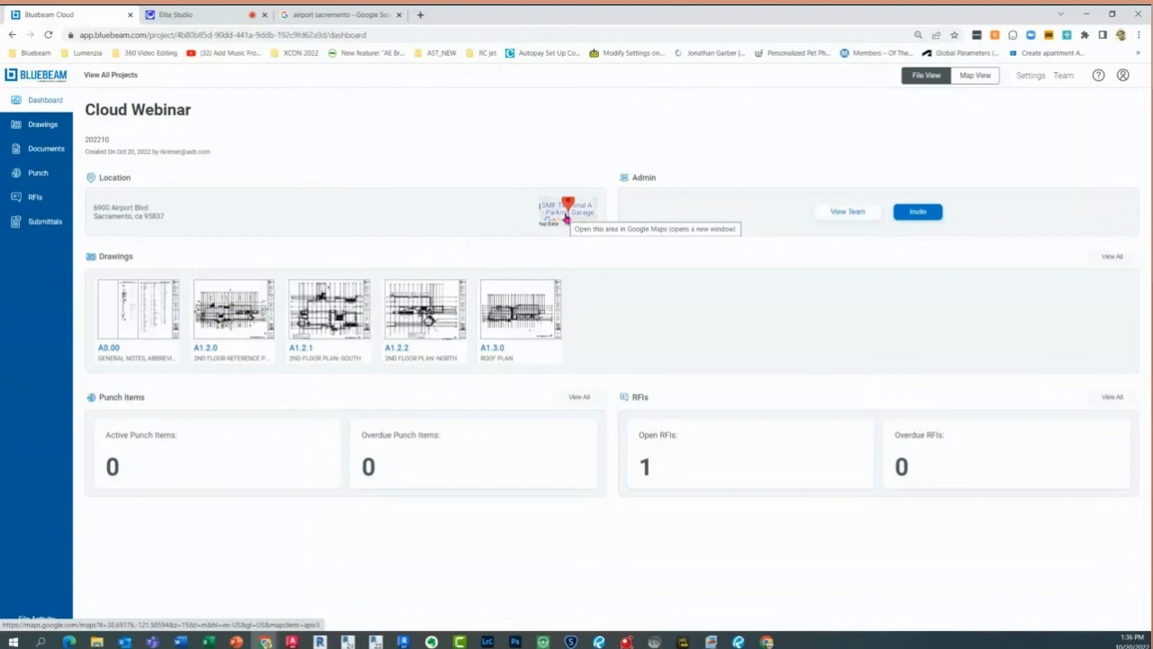
{"action": "left_click", "coordinate": [555, 211]}
{"action": "left_click", "coordinate": [556, 214]}
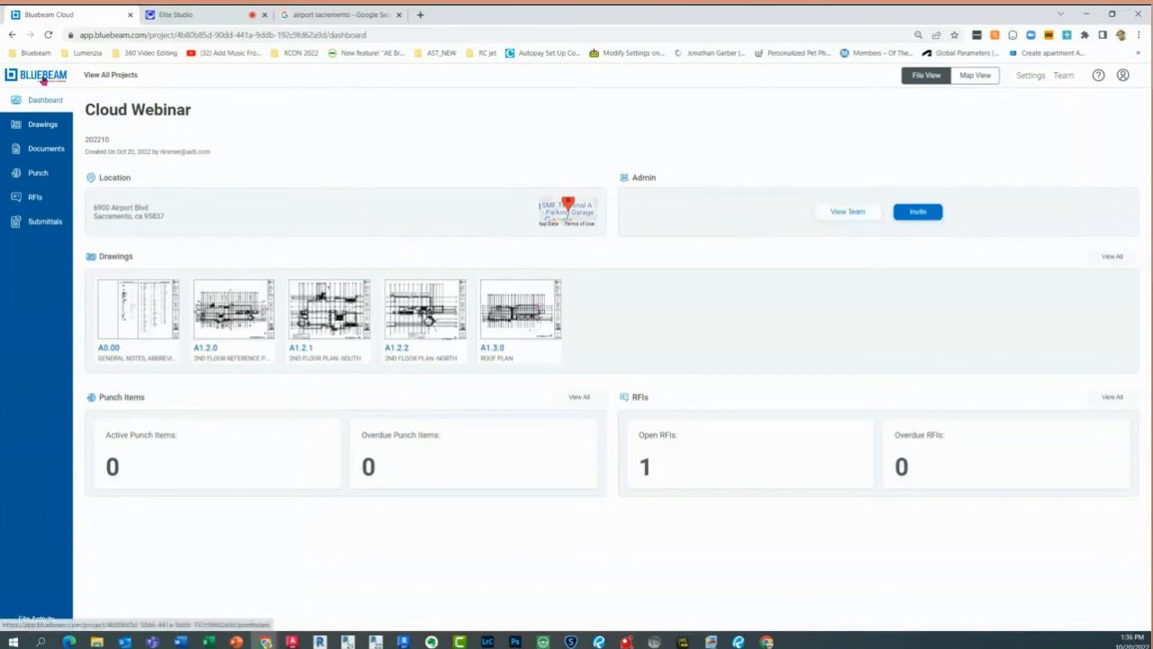
{"action": "left_click", "coordinate": [721, 458]}
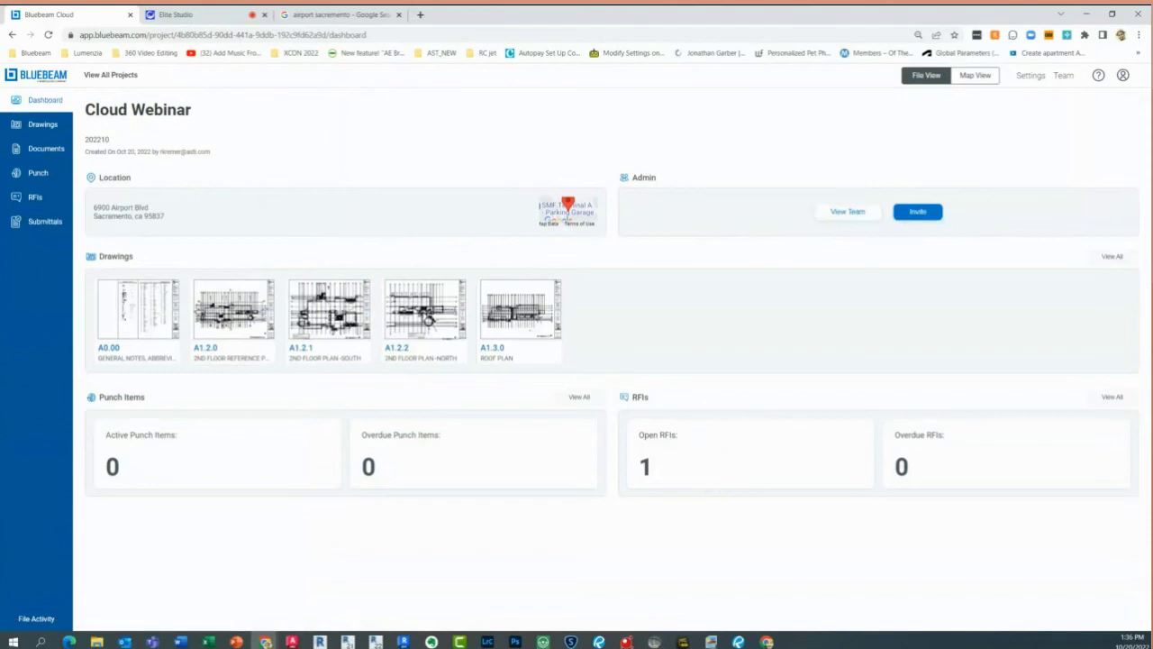
{"action": "left_click", "coordinate": [801, 198]}
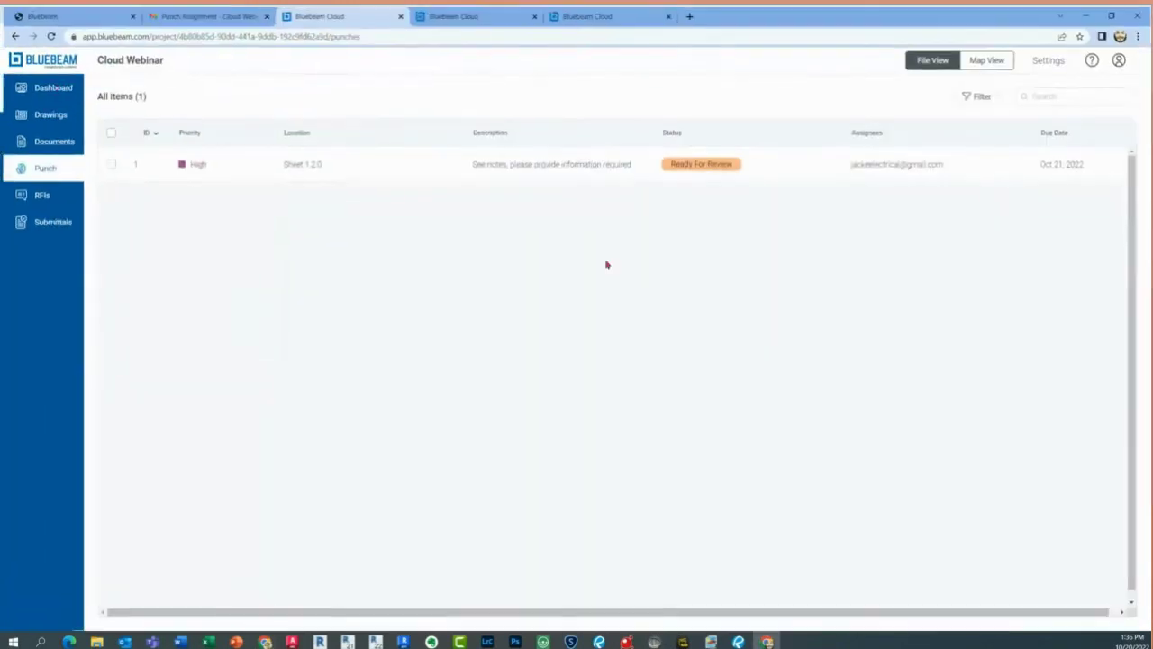
Open the RFI assignment email in the inbox and follow its View RFI link to RFI 1
{"action": "left_click", "coordinate": [209, 18]}
{"action": "left_click", "coordinate": [47, 34]}
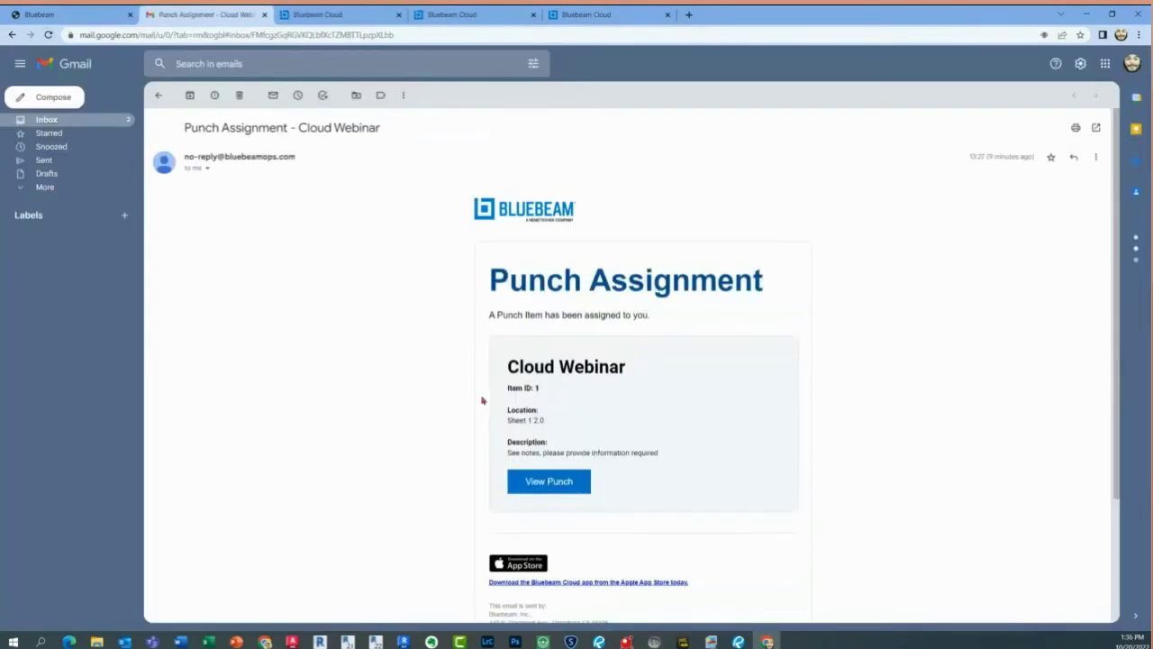
{"action": "left_click", "coordinate": [157, 95]}
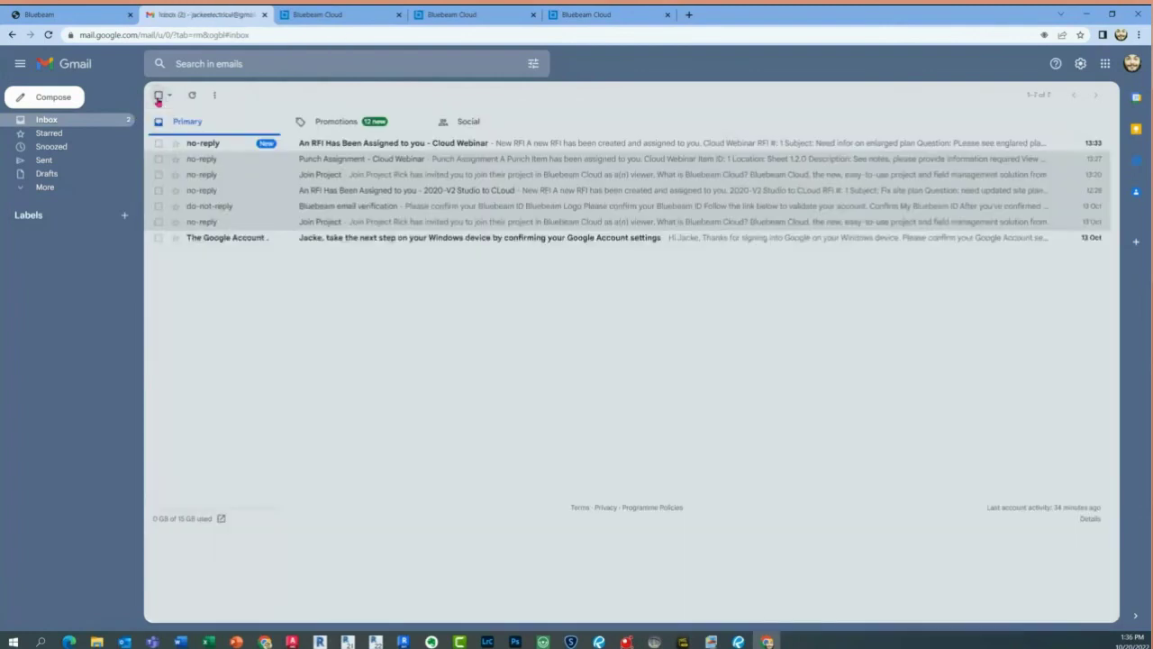
{"action": "left_click", "coordinate": [438, 146]}
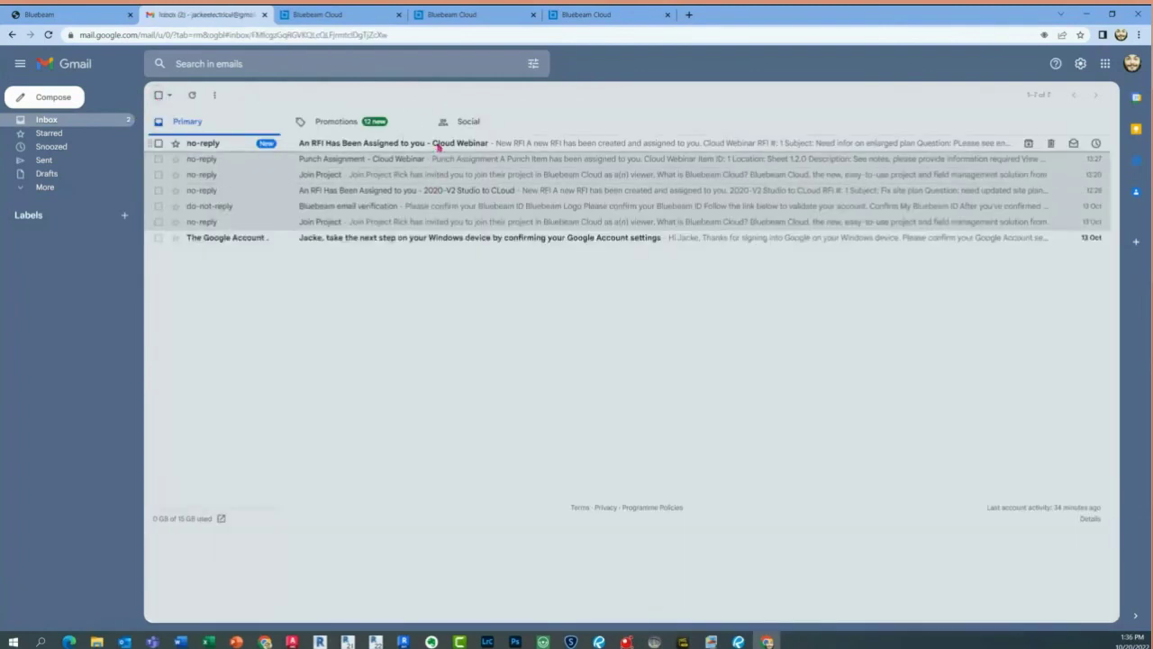
{"action": "left_click", "coordinate": [561, 534]}
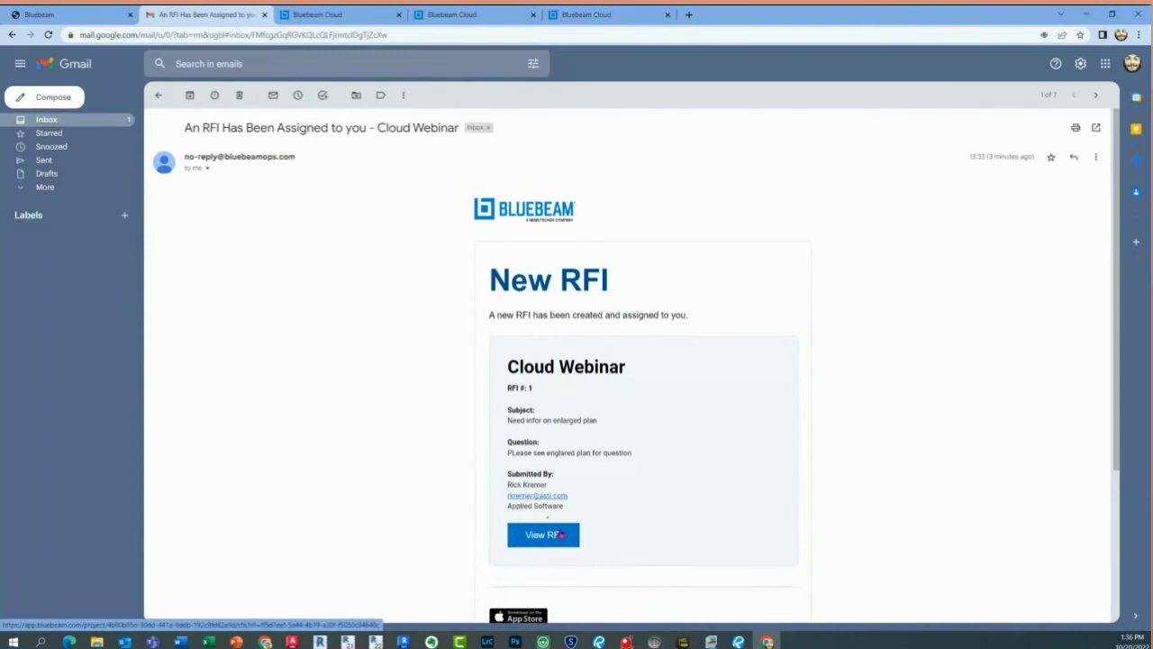
{"action": "left_click", "coordinate": [561, 534]}
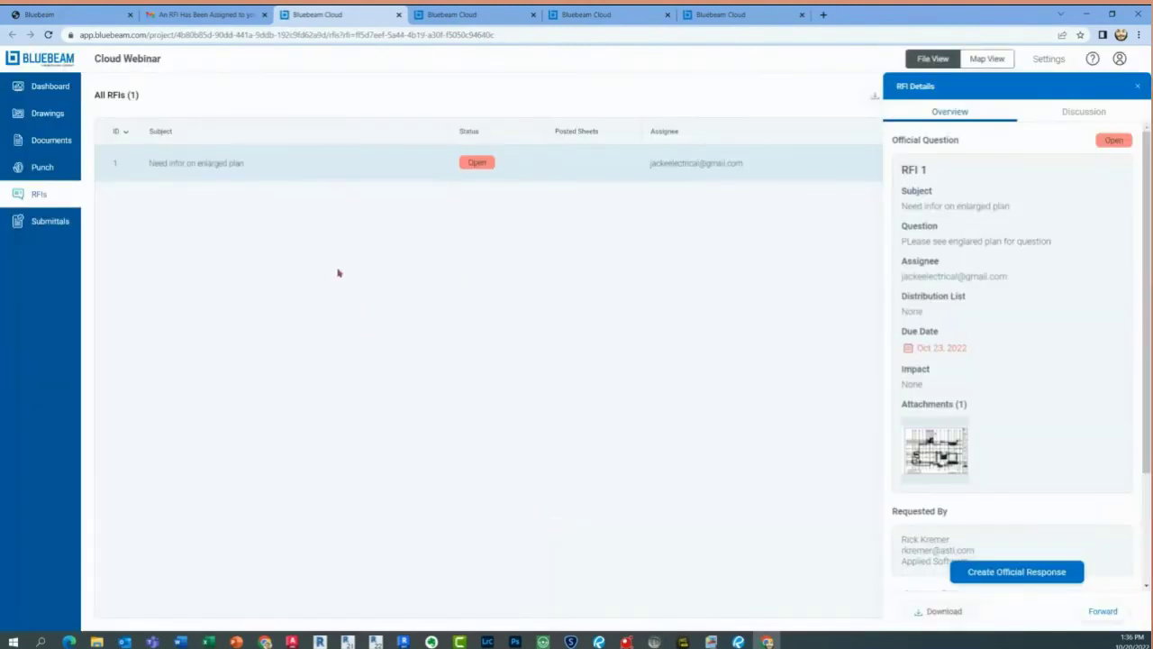
{"action": "left_click", "coordinate": [925, 464]}
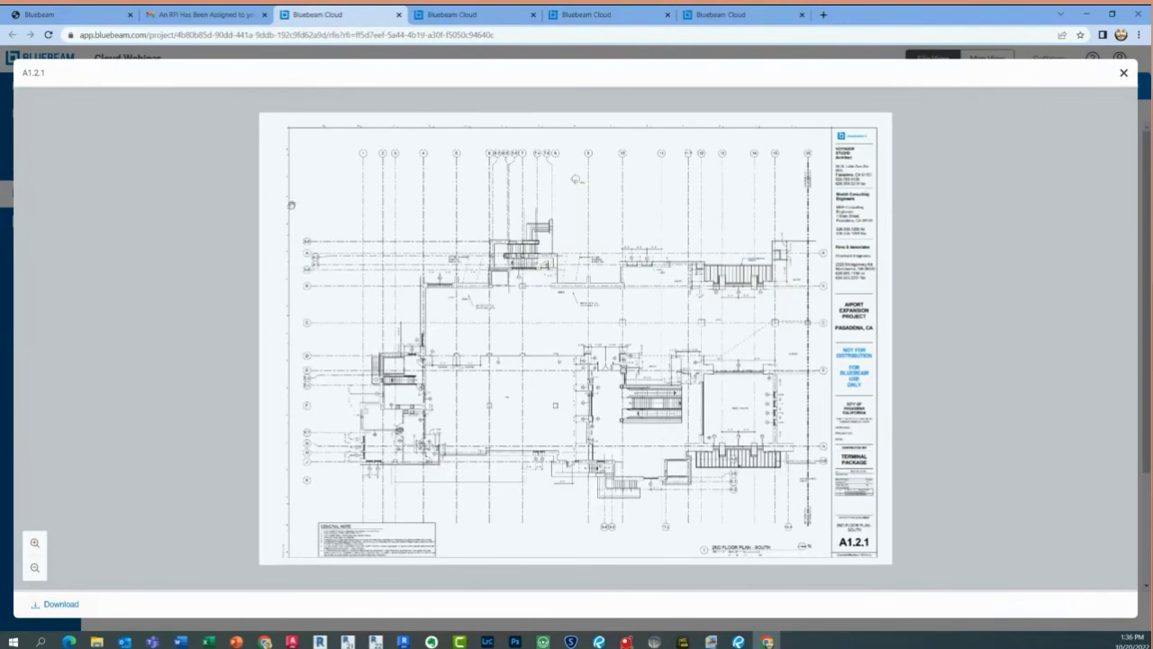
{"action": "left_click", "coordinate": [112, 289]}
{"action": "left_click", "coordinate": [57, 298]}
{"action": "left_click", "coordinate": [1124, 74]}
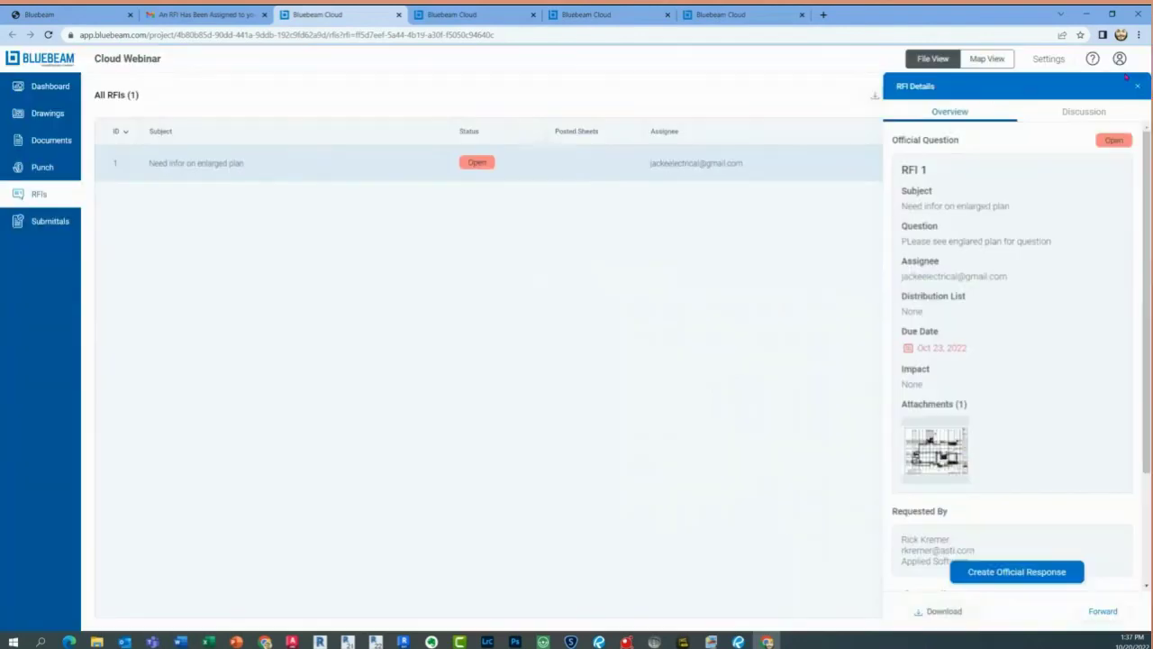
Send the official response 'Will provide in 2 weeks, i'm on vacation until then' and close RFI Details
{"action": "left_click", "coordinate": [1009, 573]}
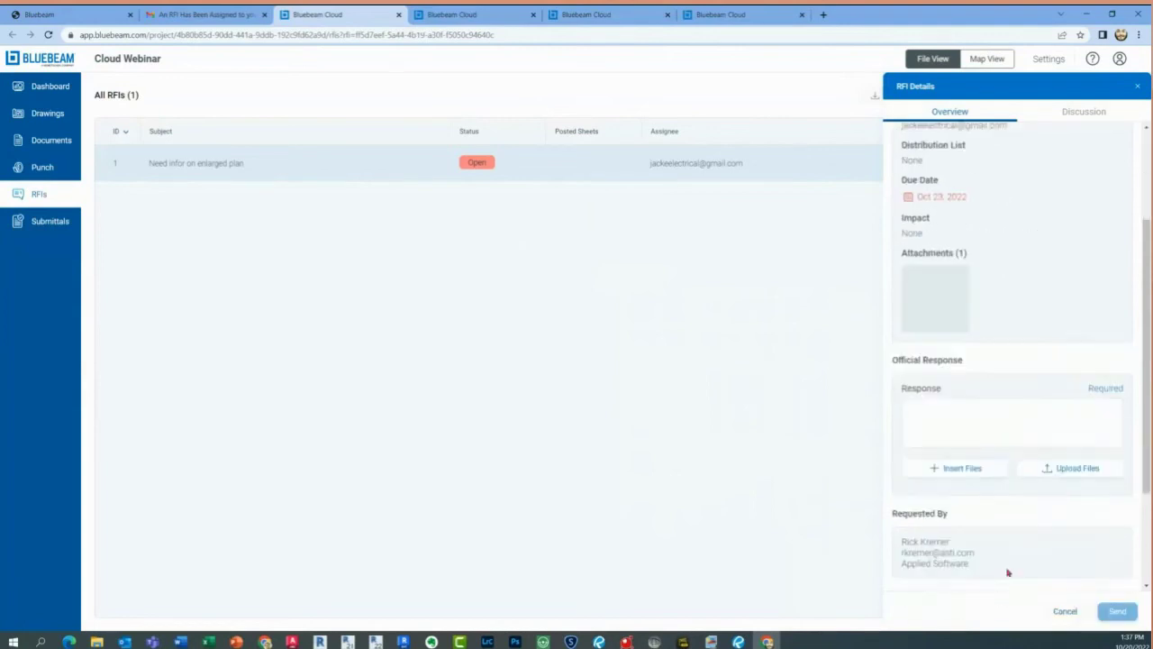
{"action": "left_click", "coordinate": [923, 257]}
{"action": "type", "text": "Wil"}
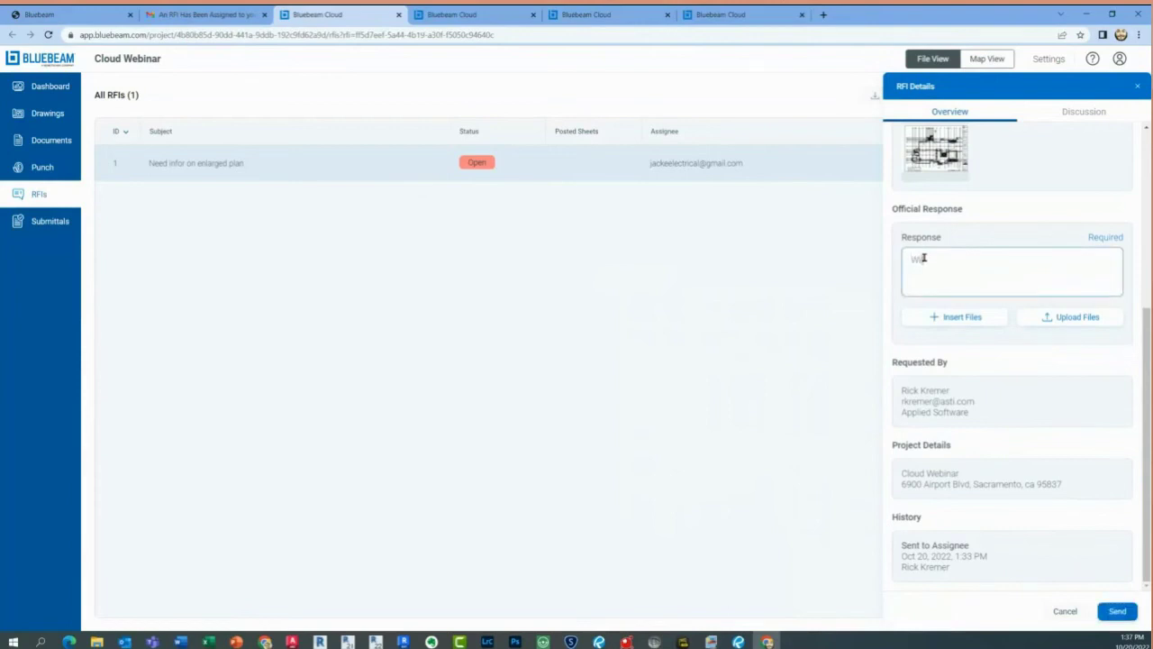
{"action": "type", "text": "l provide in 2 weeks, i'm on vacation until then."}
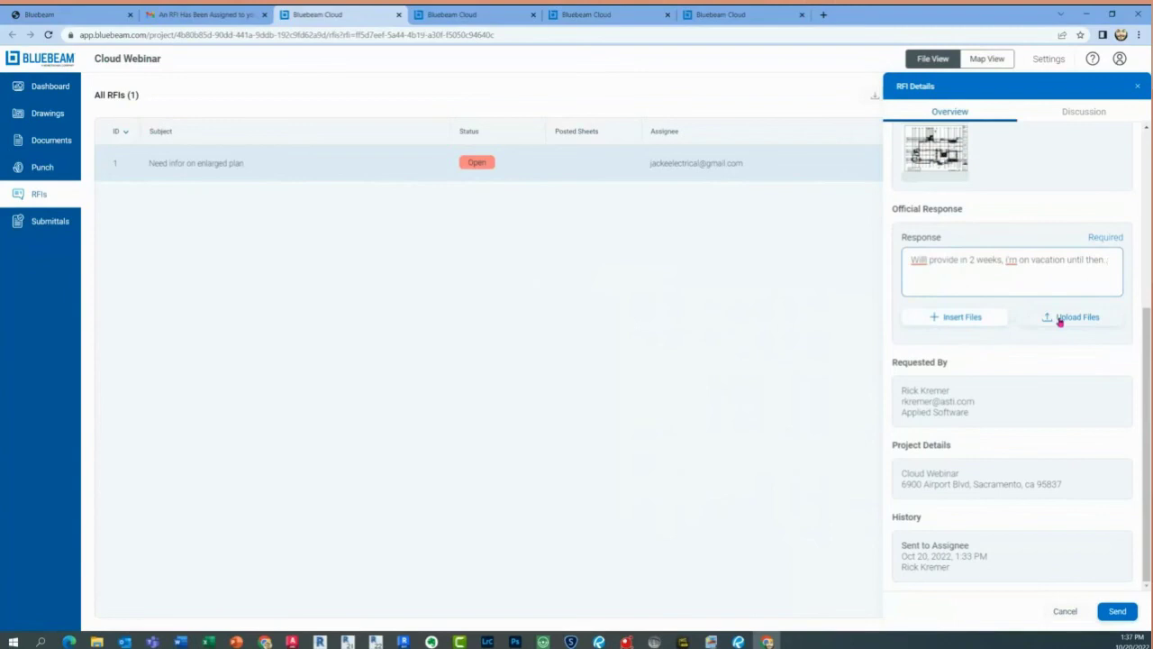
{"action": "scroll", "coordinate": [1070, 282], "scroll_direction": "up", "scroll_amount": 4}
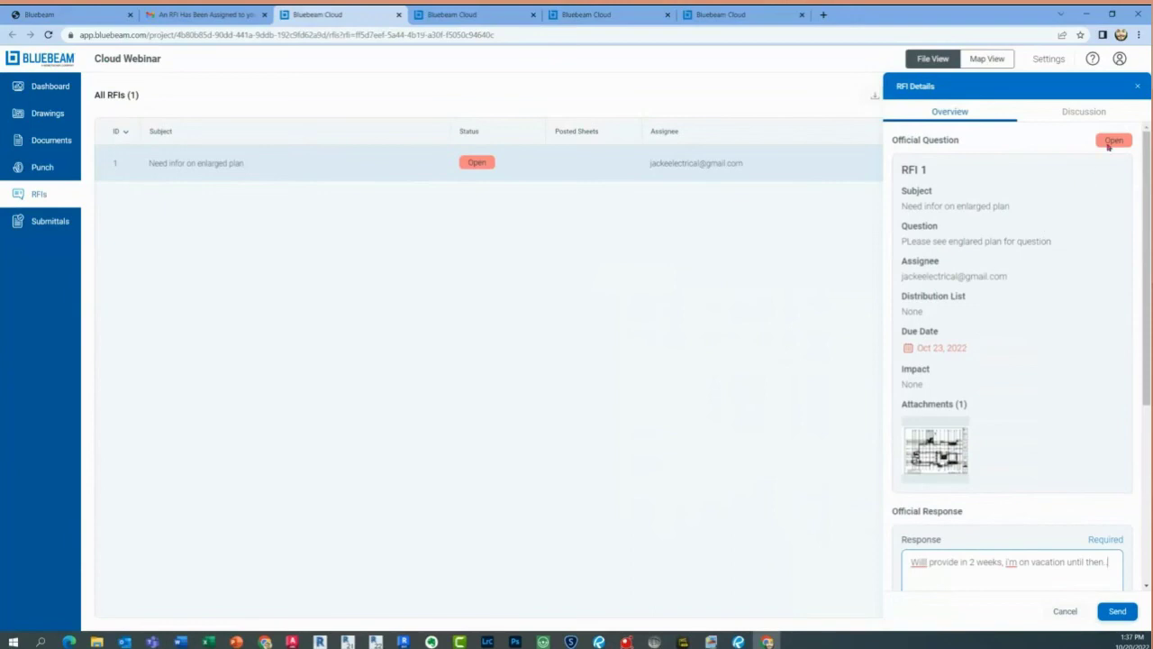
{"action": "scroll", "coordinate": [1081, 353], "scroll_direction": "down", "scroll_amount": 3}
{"action": "left_click", "coordinate": [1116, 610]}
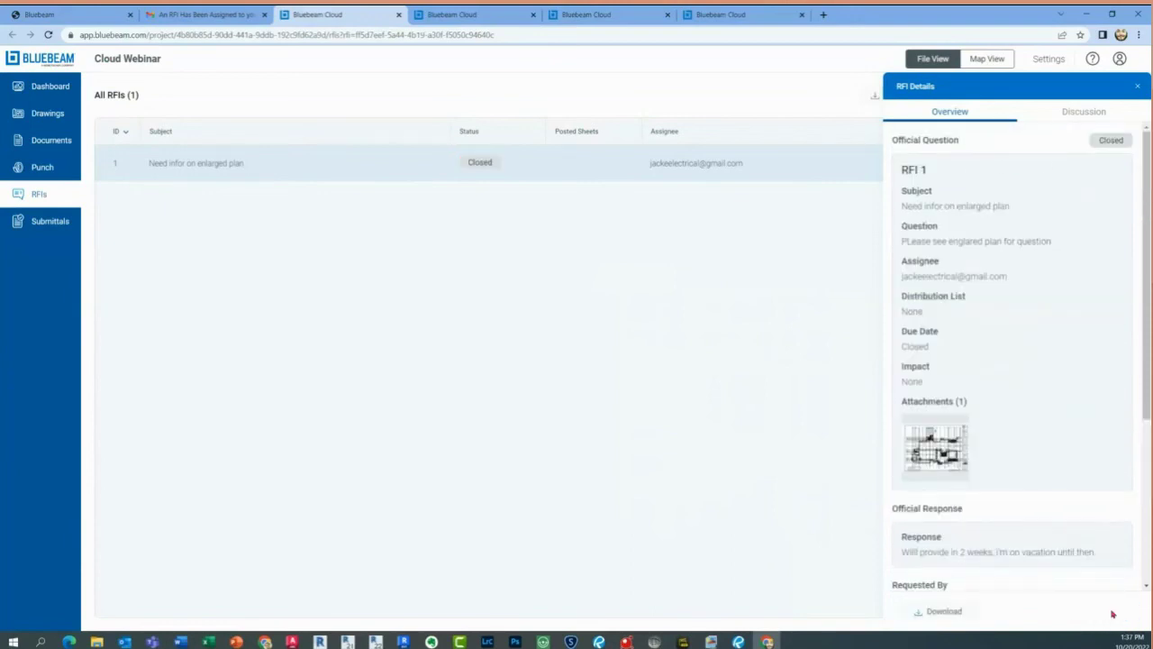
{"action": "left_click", "coordinate": [1113, 143]}
{"action": "left_click", "coordinate": [1138, 87]}
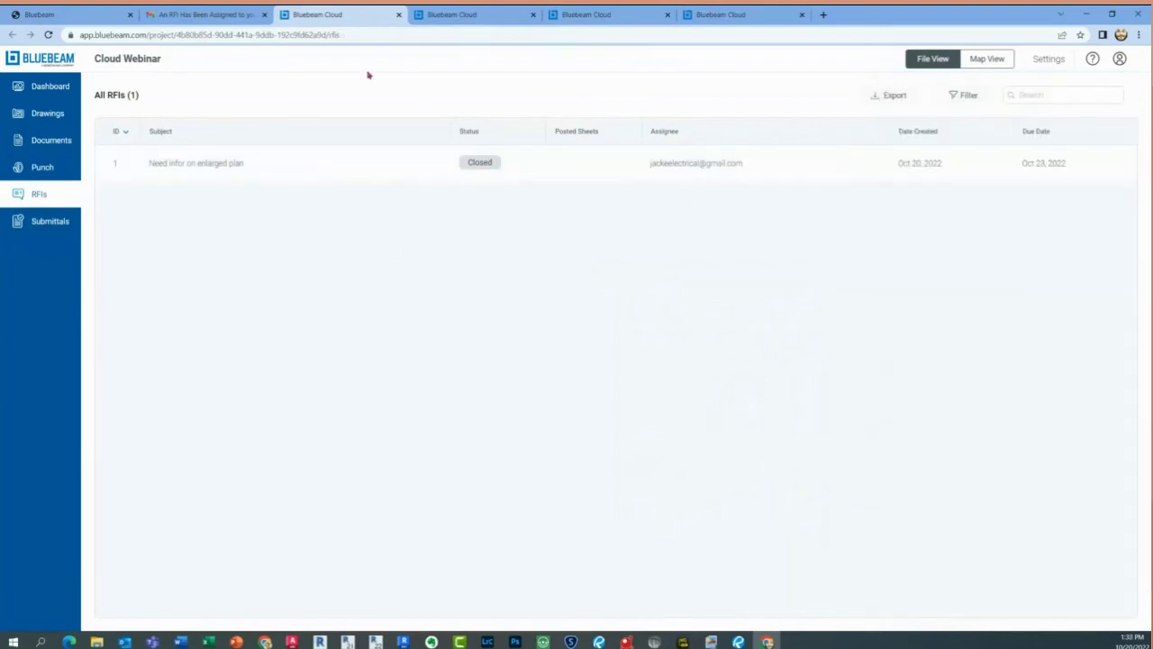
Refresh the dashboard in the other window and list all RFIs, showing RFI 1 Closed
{"action": "left_click", "coordinate": [53, 86]}
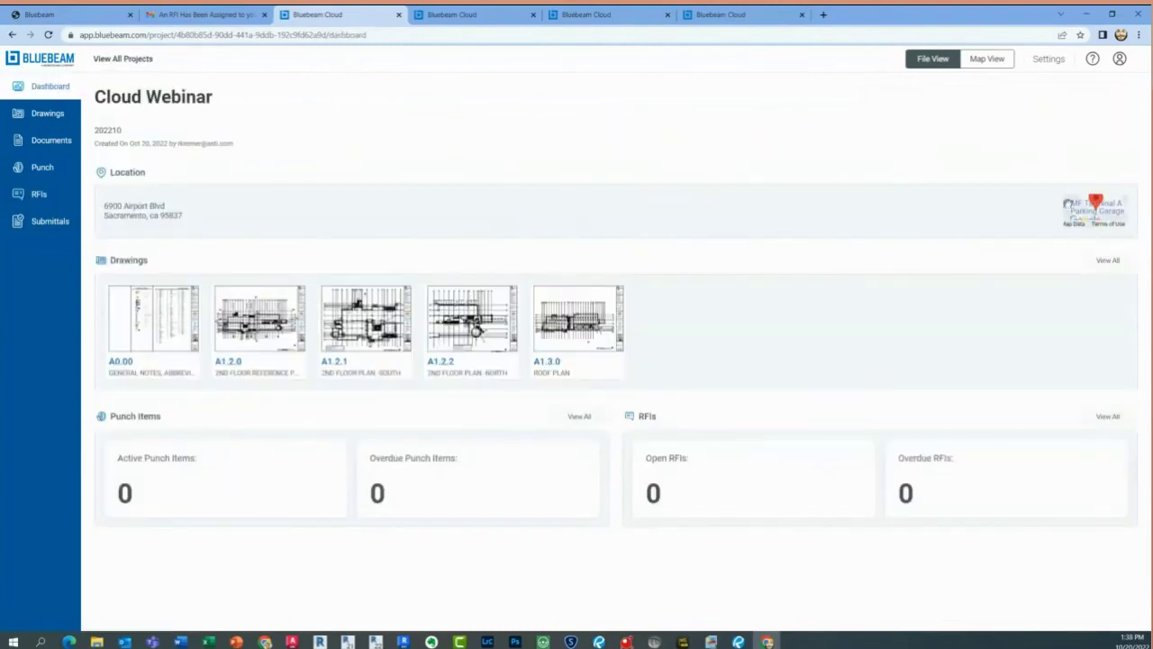
{"action": "left_click", "coordinate": [316, 519]}
{"action": "left_click", "coordinate": [522, 512]}
{"action": "left_click_drag", "start_coordinate": [984, 23], "coordinate": [978, 24]}
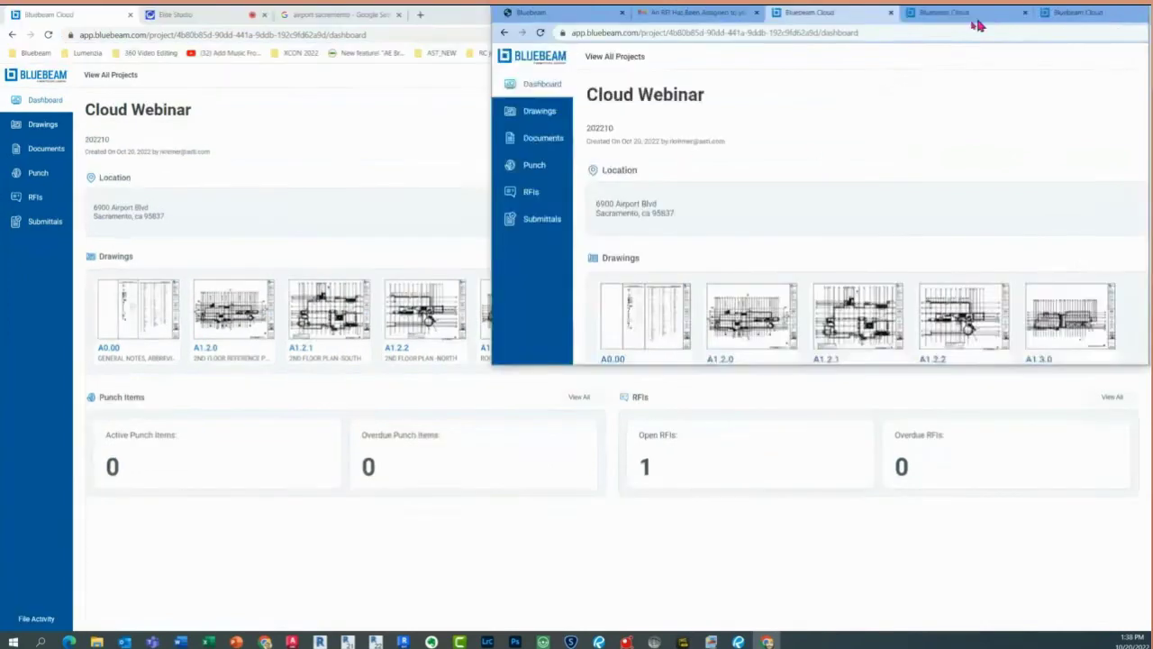
{"action": "left_click", "coordinate": [48, 34]}
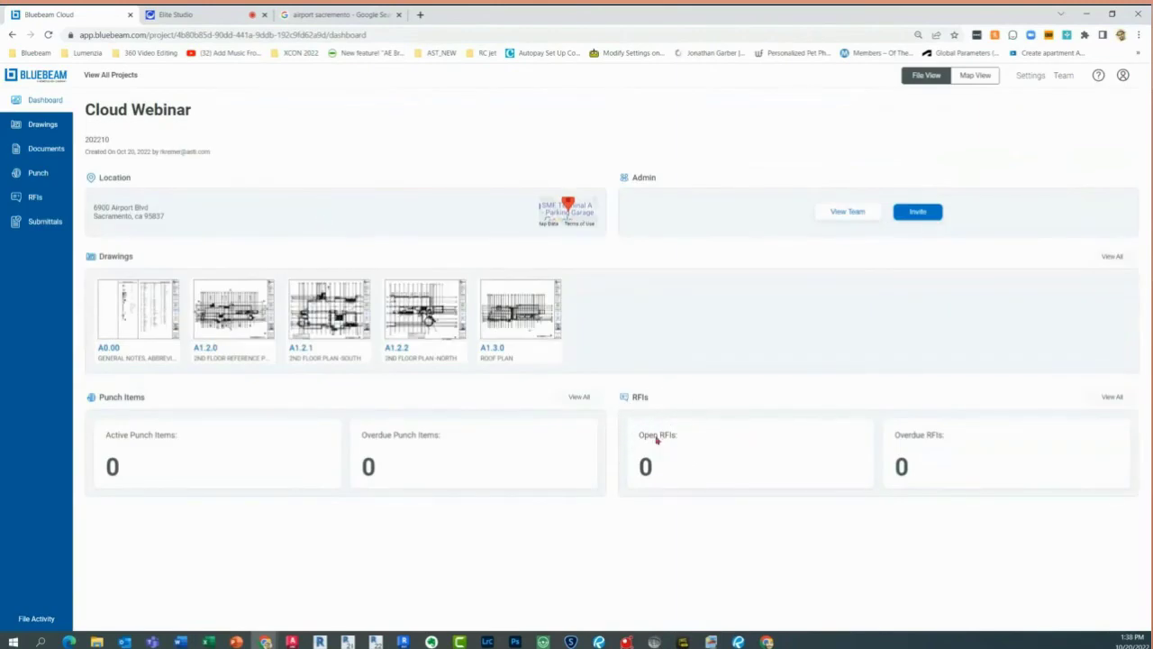
{"action": "left_click", "coordinate": [1114, 397]}
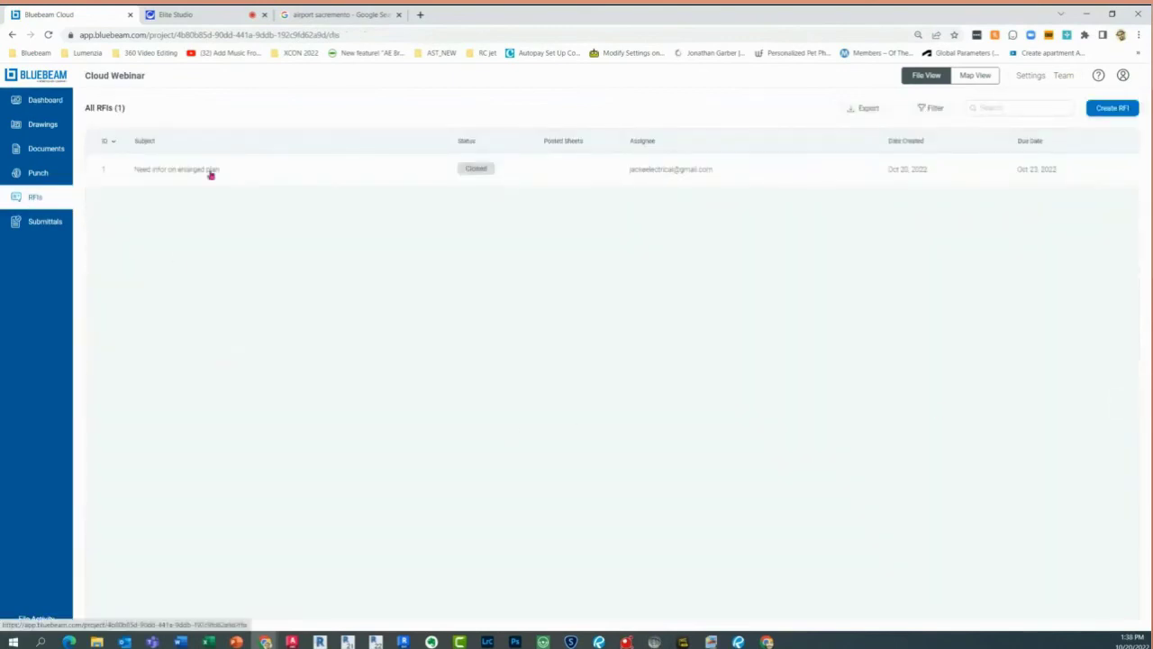
Open closed RFI 1's details and choose Reopen to begin RFI 1.1
{"action": "left_click", "coordinate": [457, 168]}
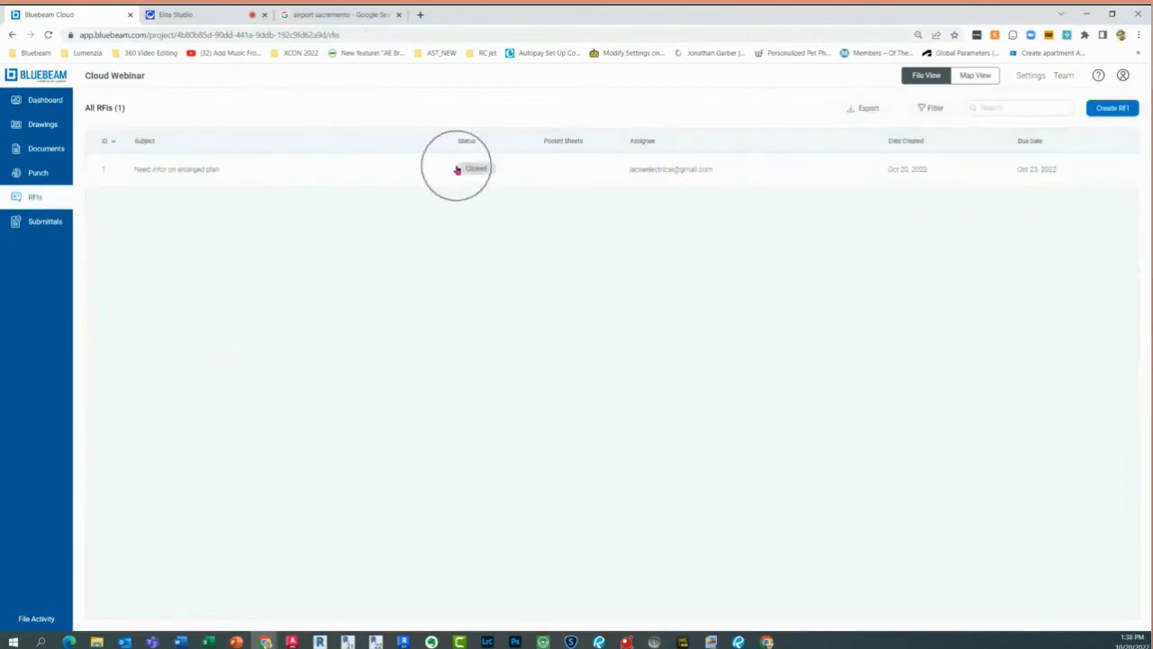
{"action": "left_click", "coordinate": [358, 177]}
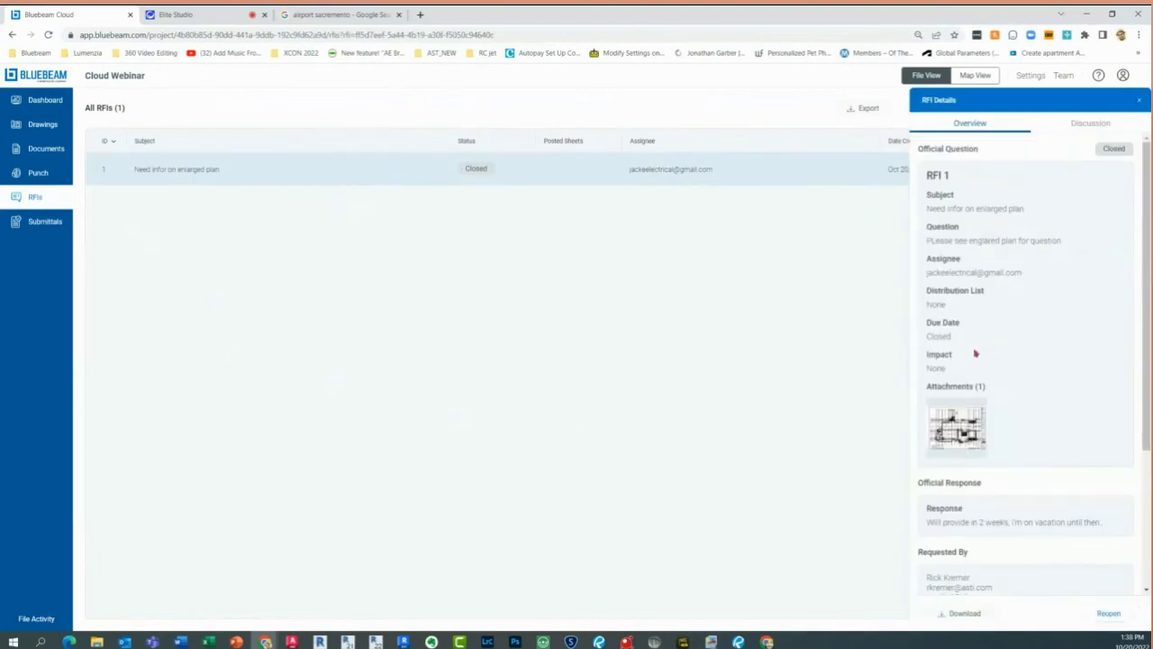
{"action": "left_click", "coordinate": [1008, 520]}
{"action": "scroll", "coordinate": [1008, 520], "scroll_direction": "down", "scroll_amount": 1}
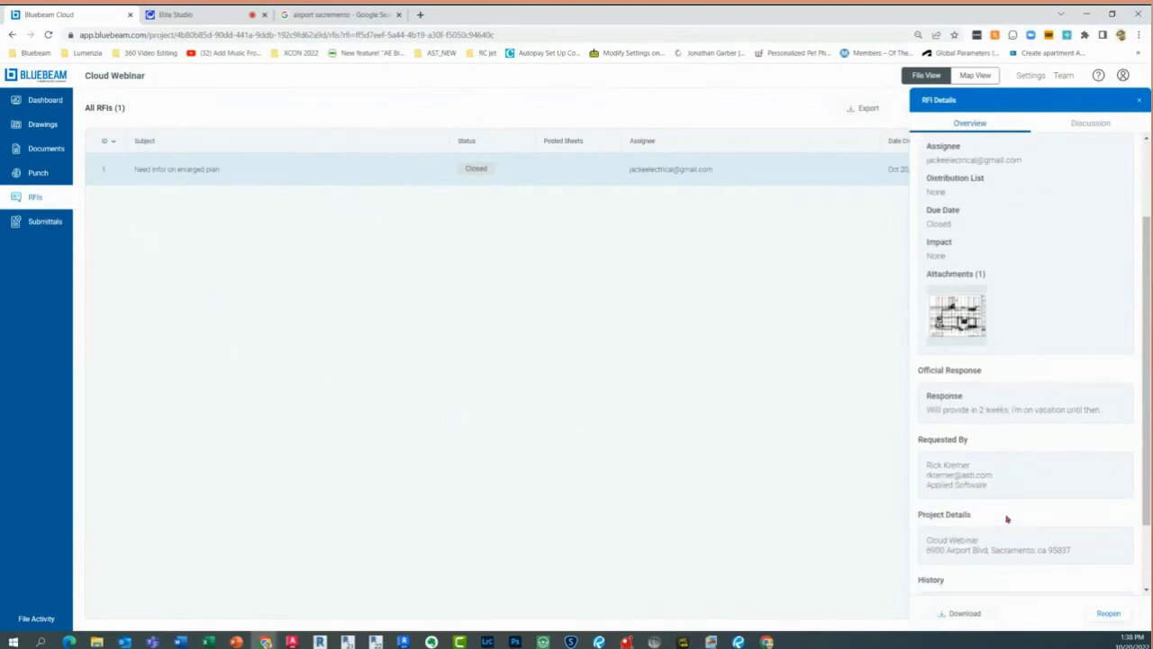
{"action": "left_click", "coordinate": [1106, 614]}
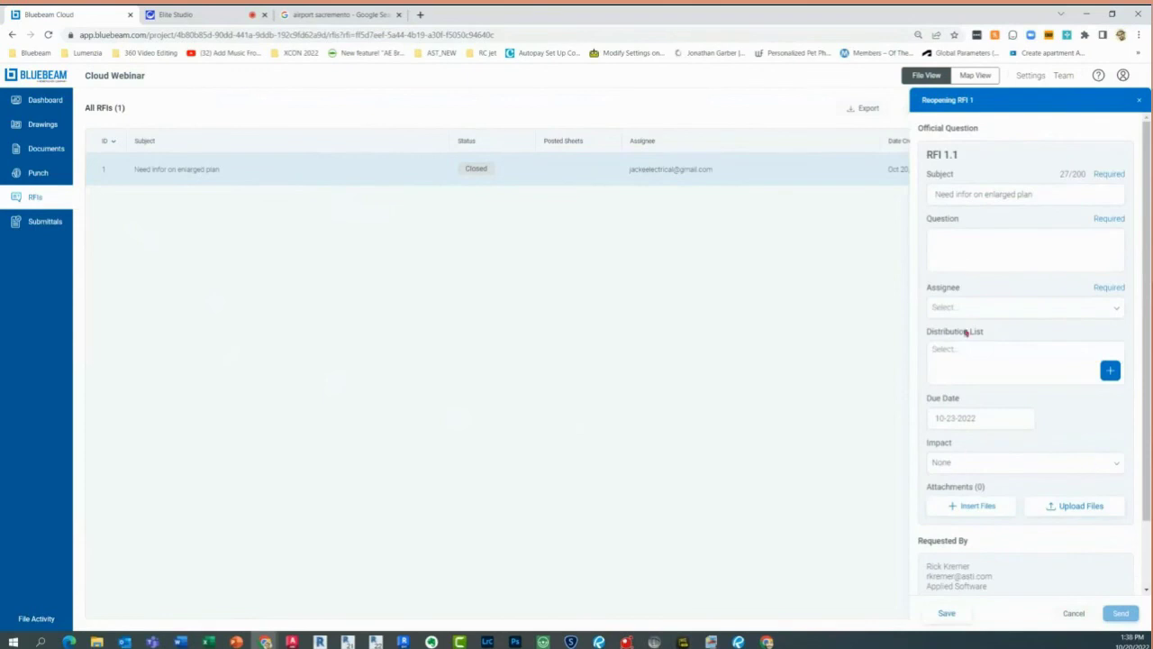
Enter the question 'Reopen i need this tomorrow or else', assign the original assignee, and send RFI 1.1
{"action": "left_click", "coordinate": [962, 253]}
{"action": "type", "text": "Reopen"}
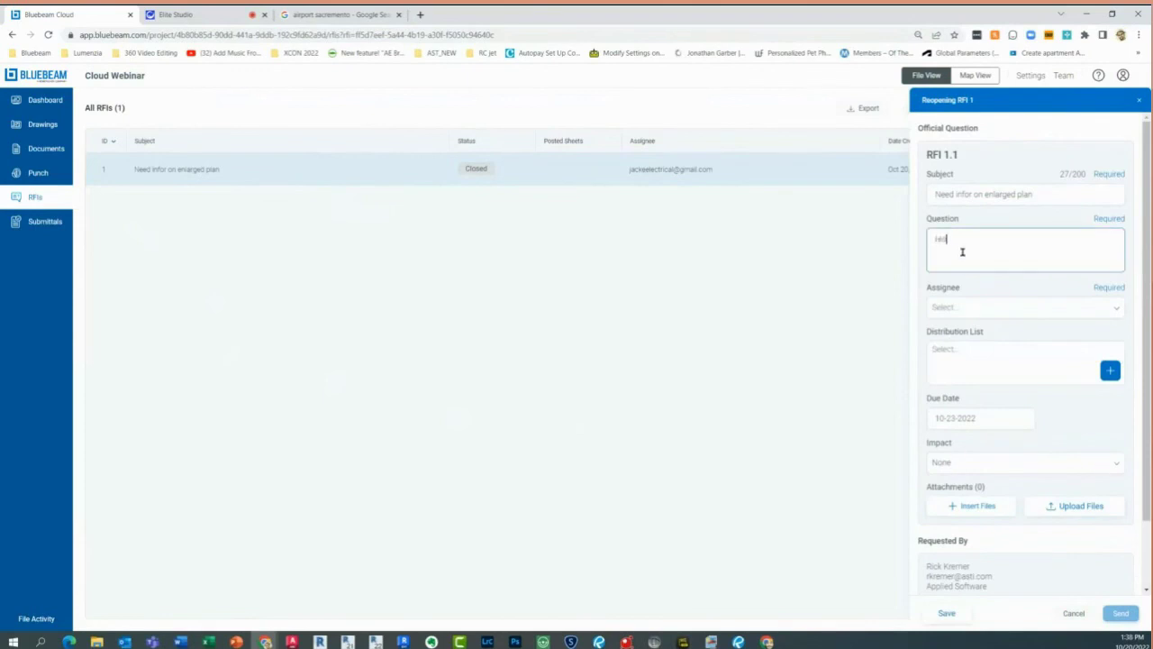
{"action": "type", "text": " i need this tomorro"}
{"action": "key", "text": "BackSpace"}
{"action": "key", "text": "BackSpace"}
{"action": "type", "text": "row or else"}
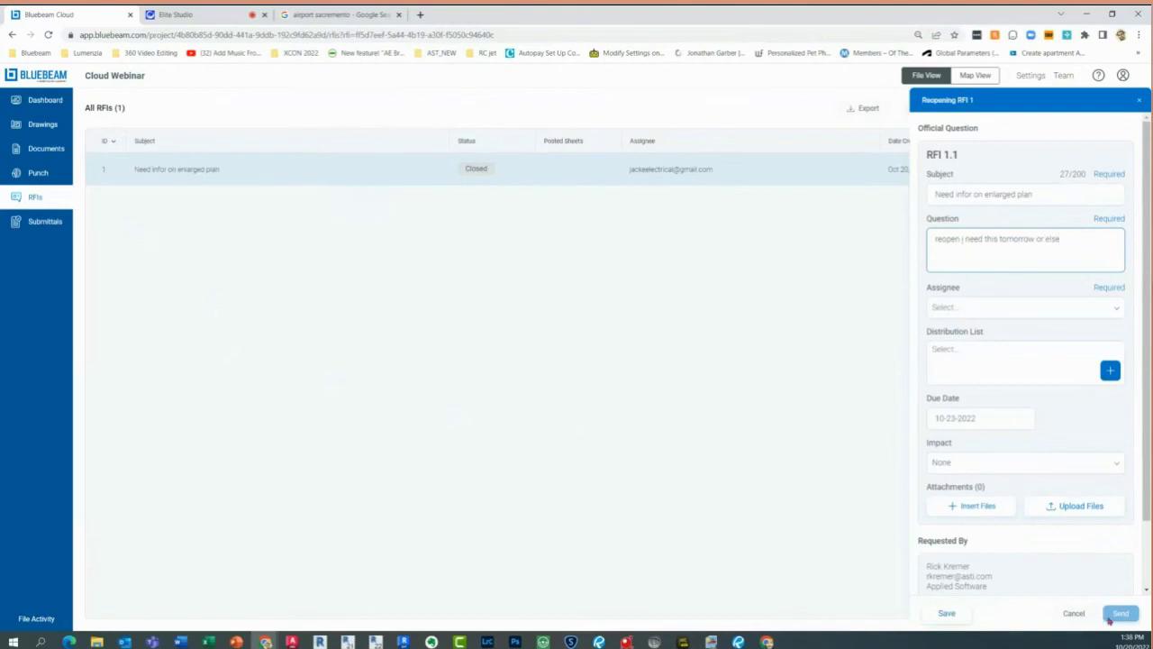
{"action": "left_click", "coordinate": [979, 312]}
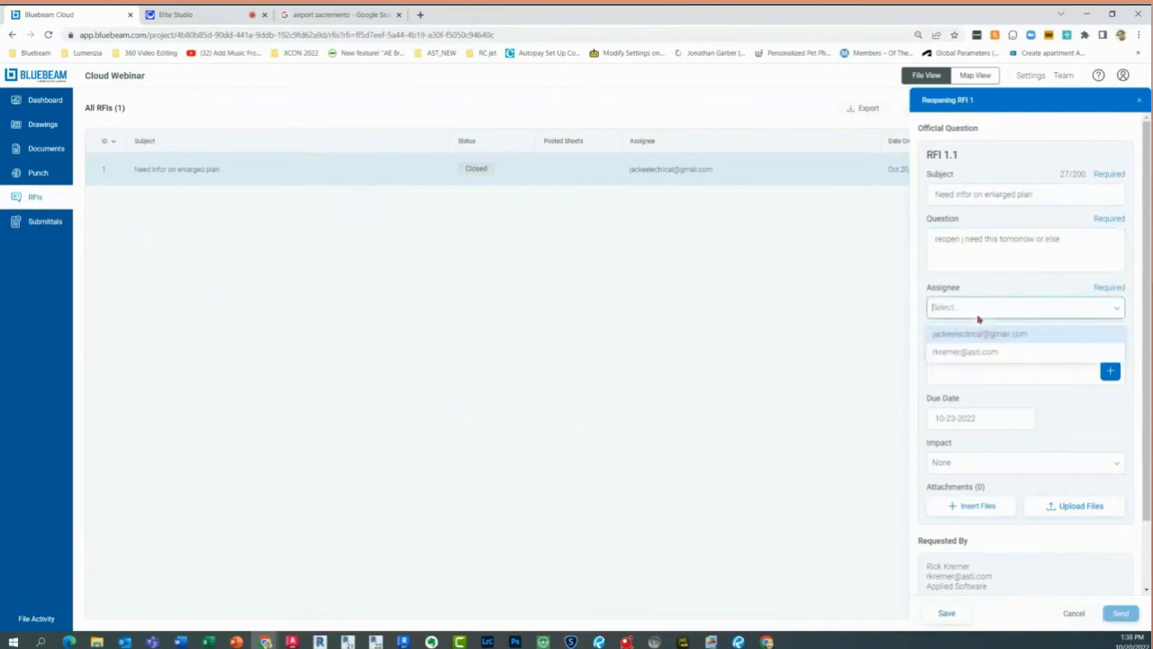
{"action": "left_click", "coordinate": [974, 334]}
{"action": "left_click", "coordinate": [1115, 613]}
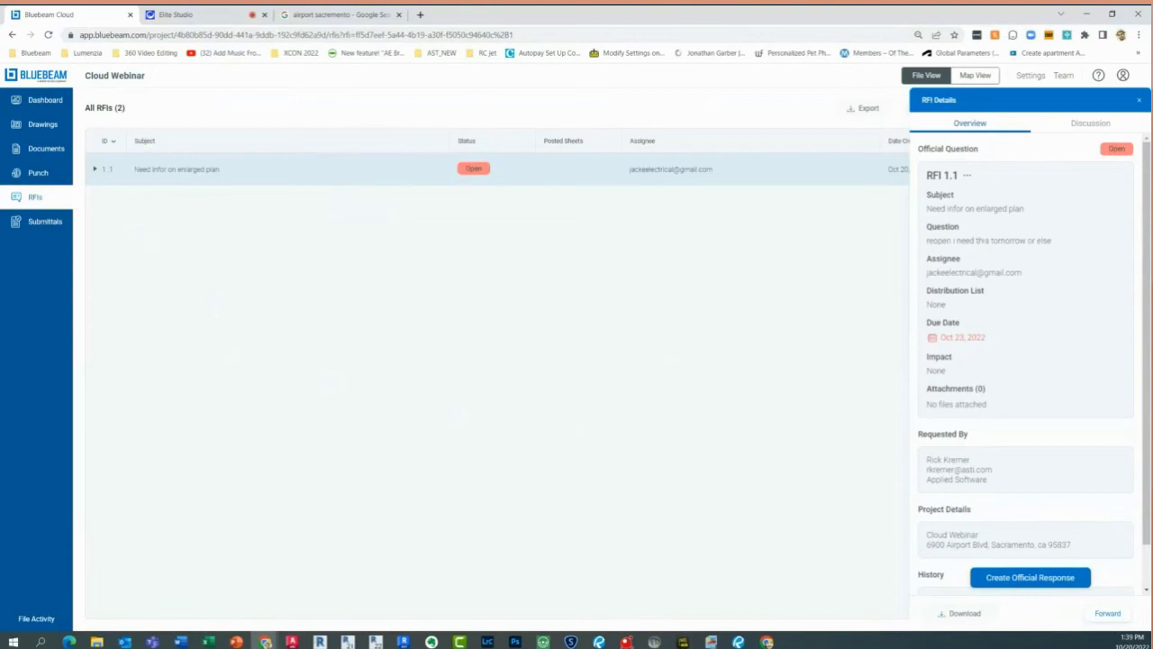
Read the RFI notification email in Gmail, then open drawing sheet A1.2.1 in Cloud Webinar drawings
{"action": "left_click_drag", "start_coordinate": [0, 313], "coordinate": [289, 186]}
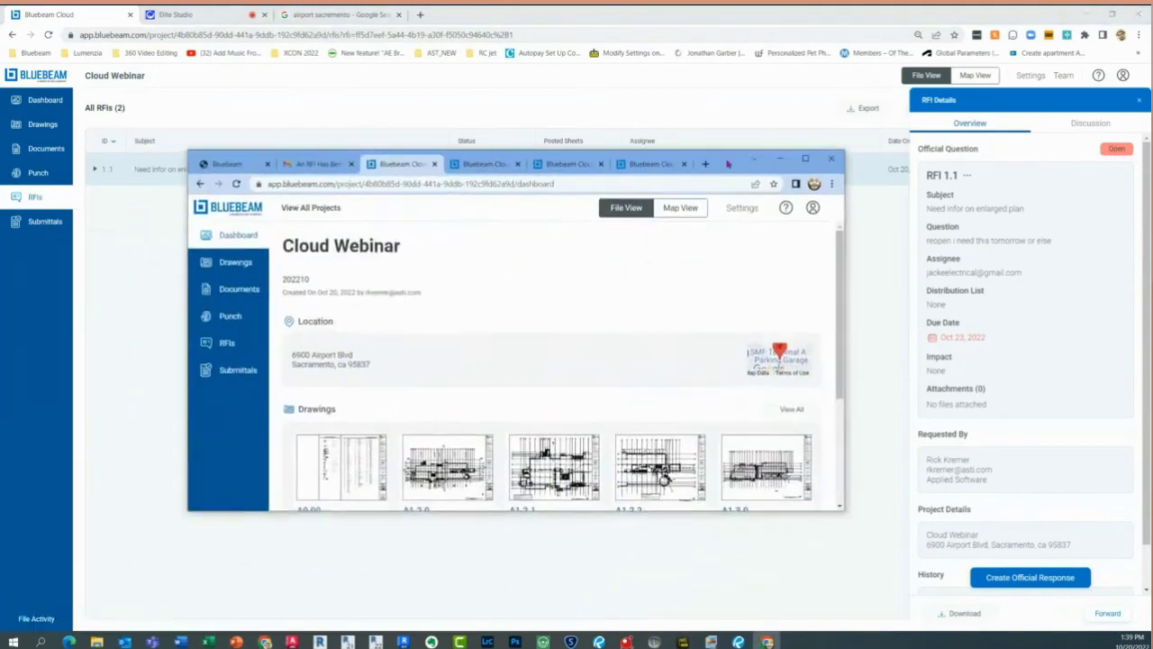
{"action": "left_click", "coordinate": [309, 165]}
{"action": "scroll", "coordinate": [542, 361], "scroll_direction": "down", "scroll_amount": 2}
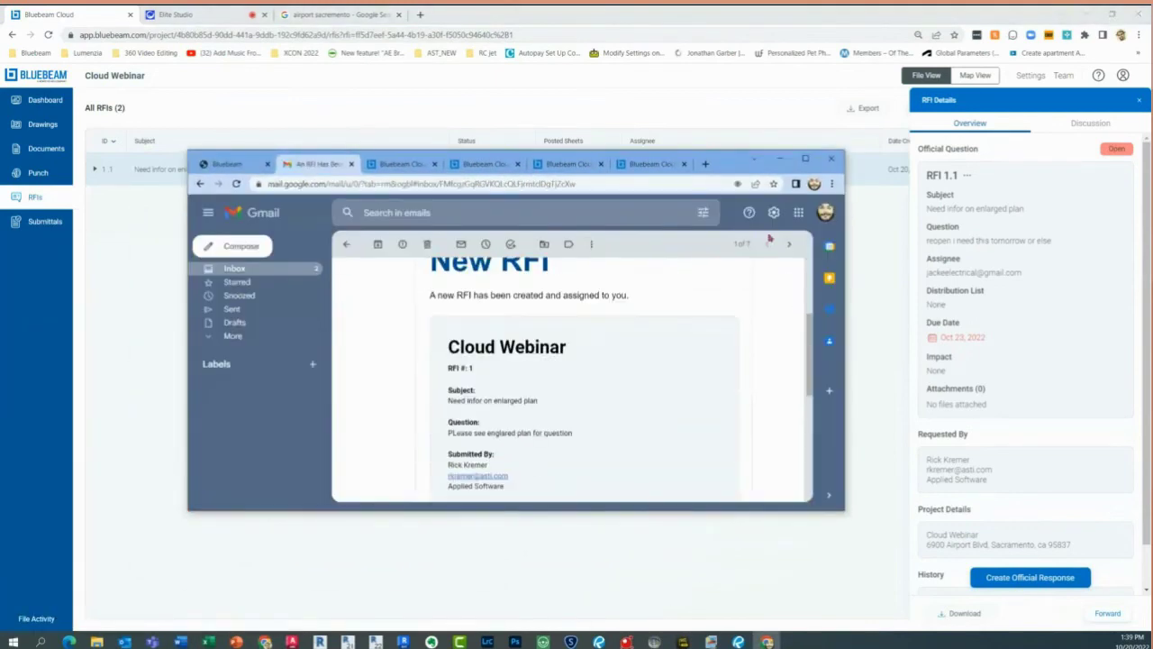
{"action": "left_click", "coordinate": [804, 158]}
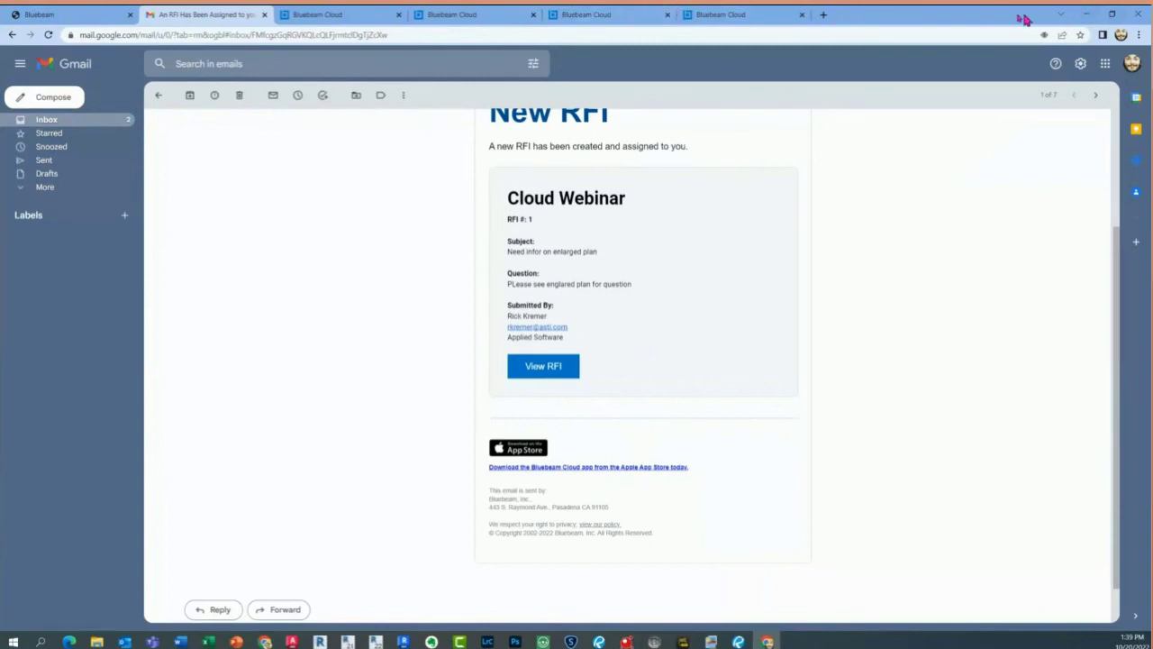
{"action": "left_click", "coordinate": [1086, 14]}
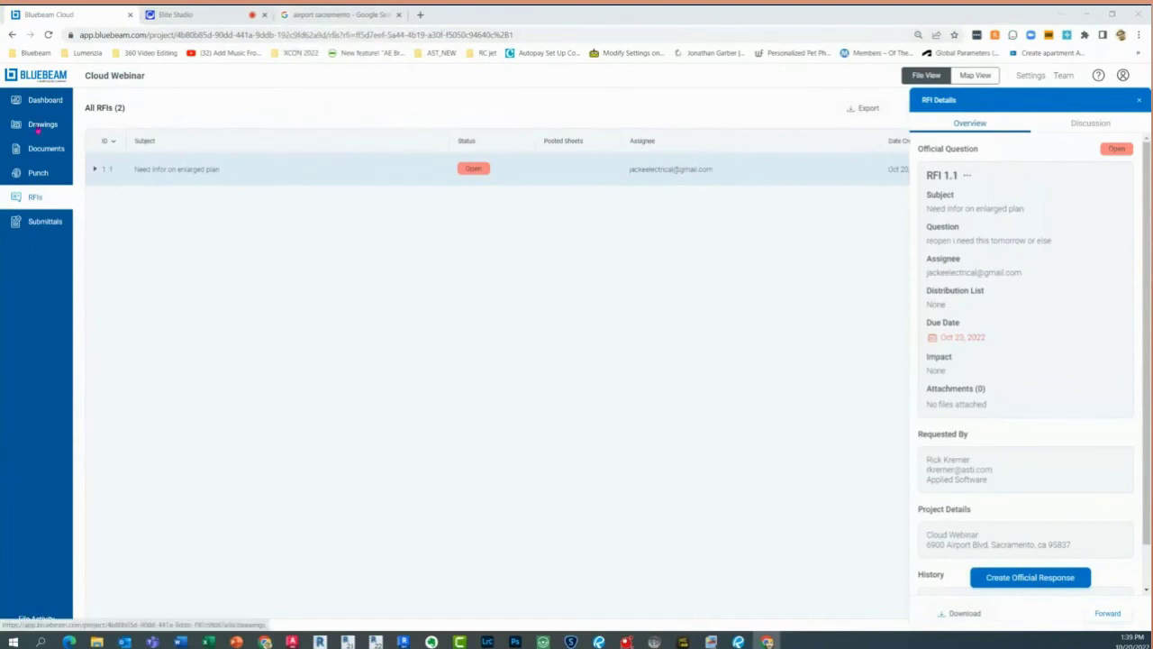
{"action": "left_click", "coordinate": [39, 126]}
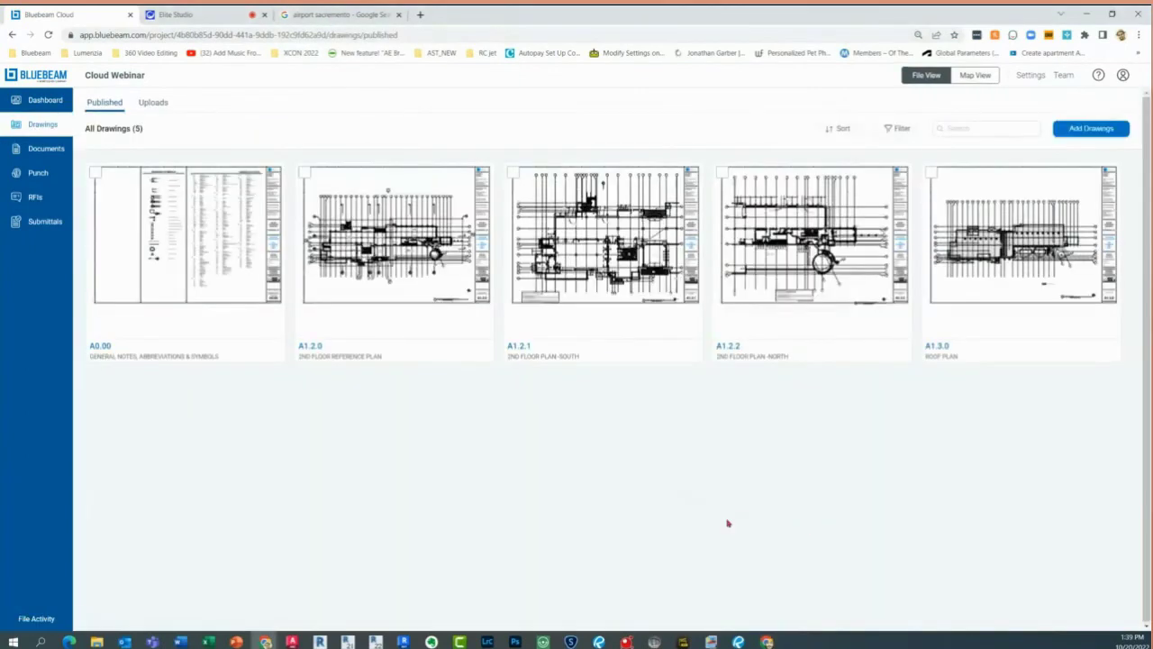
{"action": "left_click", "coordinate": [587, 278]}
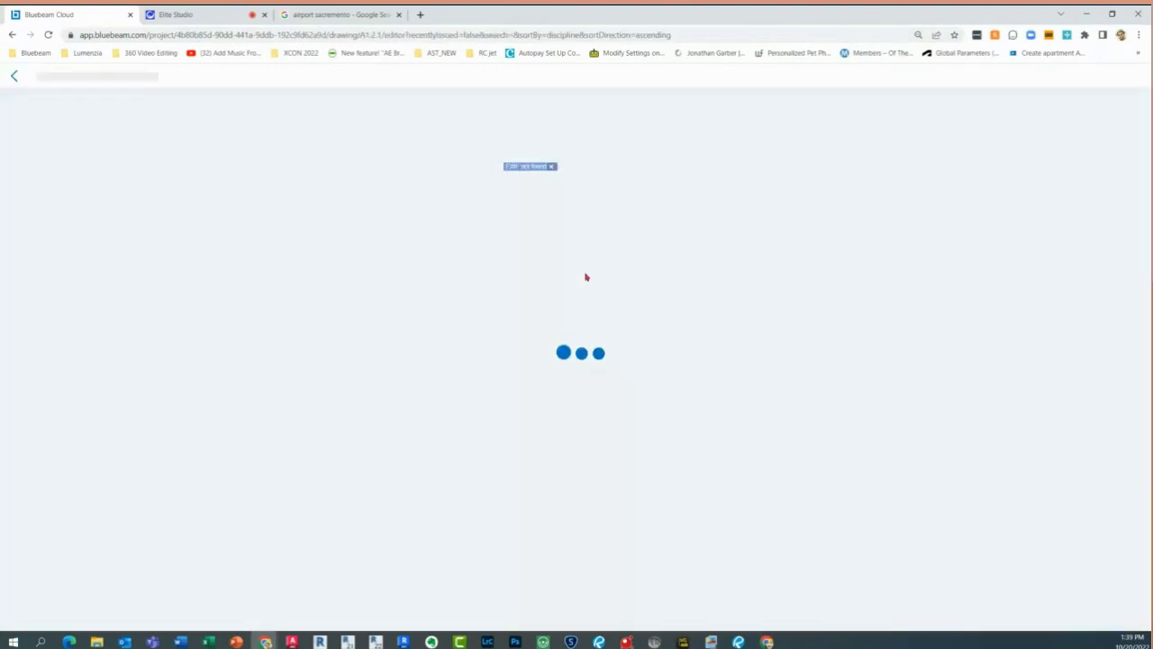
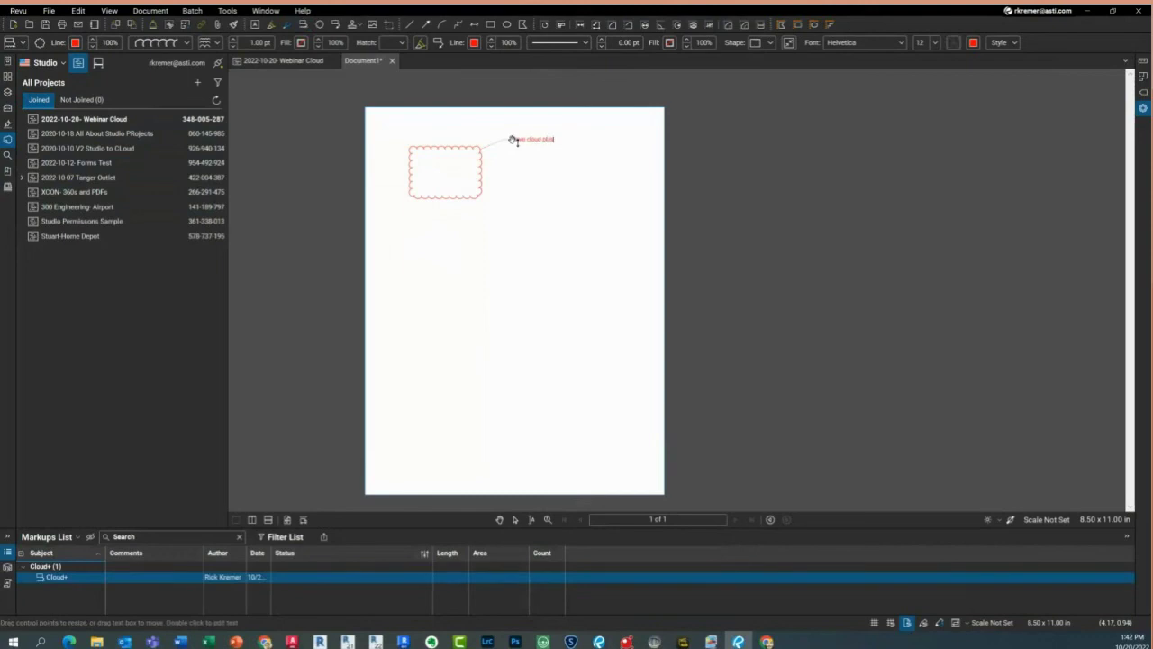
Finish the callout text and fill the cloud light yellow
{"action": "type", "text": "al"}
{"action": "left_click", "coordinate": [571, 261]}
{"action": "left_click", "coordinate": [562, 245]}
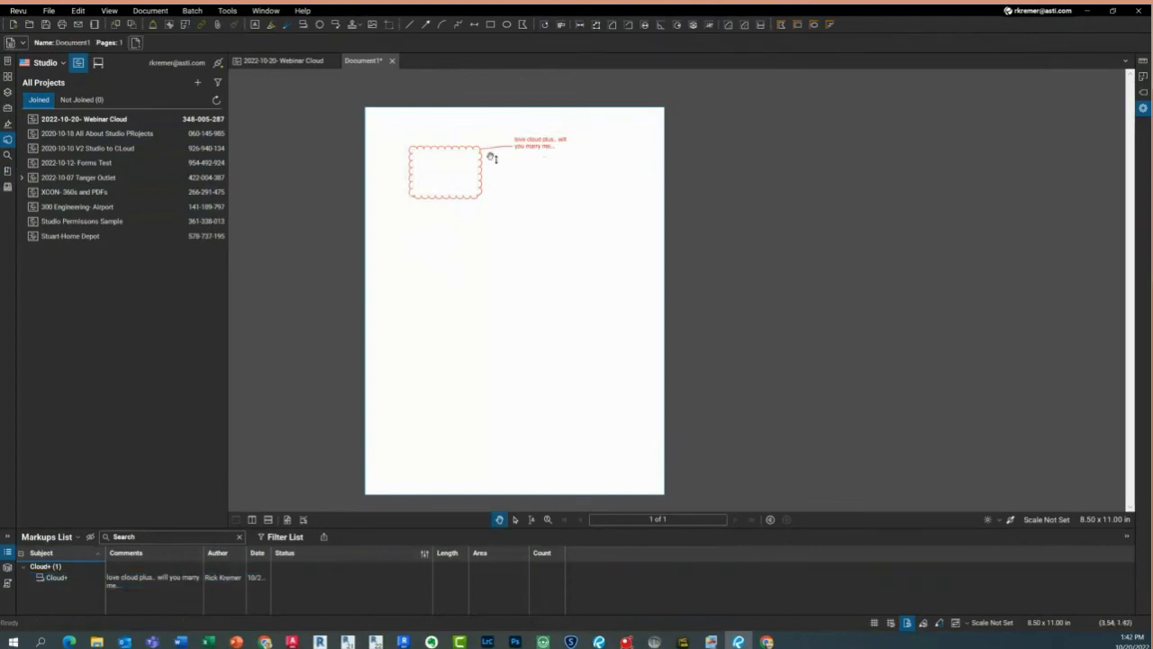
{"action": "left_click", "coordinate": [487, 170]}
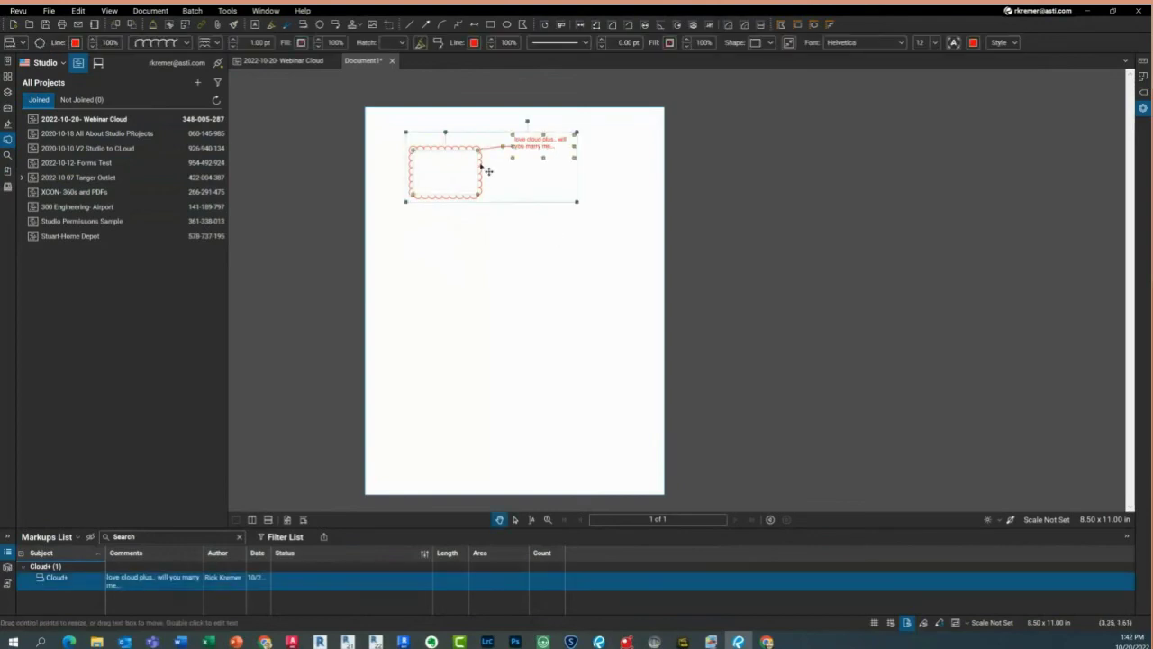
{"action": "left_click", "coordinate": [481, 165]}
{"action": "left_click", "coordinate": [302, 43]}
{"action": "left_click", "coordinate": [316, 69]}
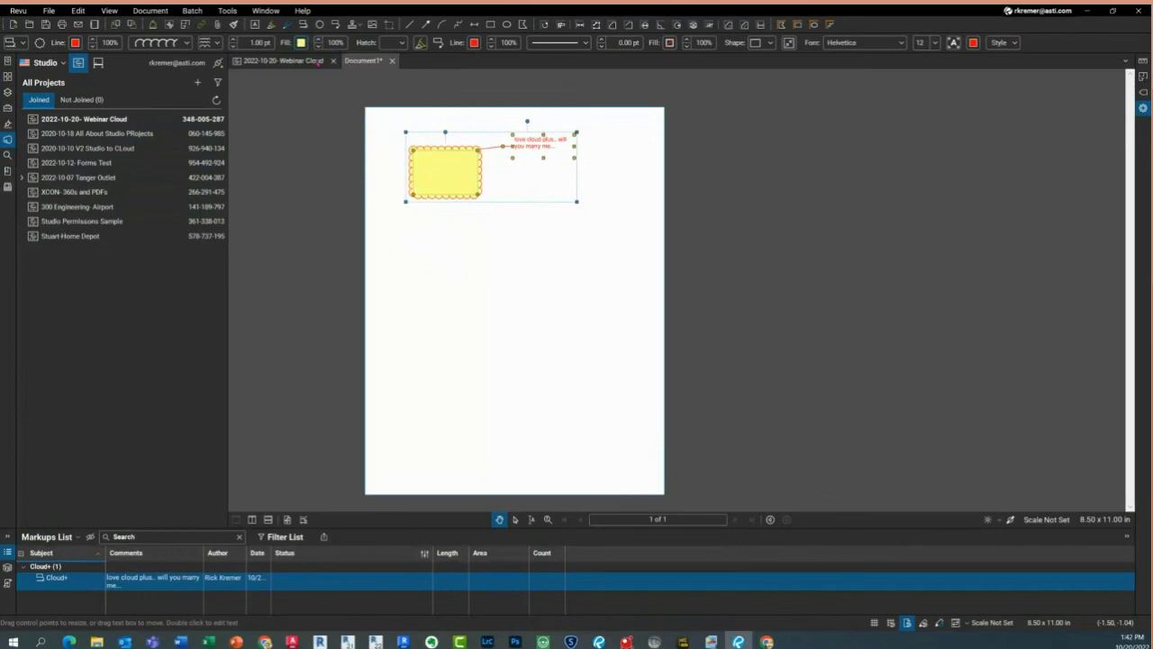
Duplicate the yellow cloud further down the page and fill the middle copy green
{"action": "left_click", "coordinate": [471, 262]}
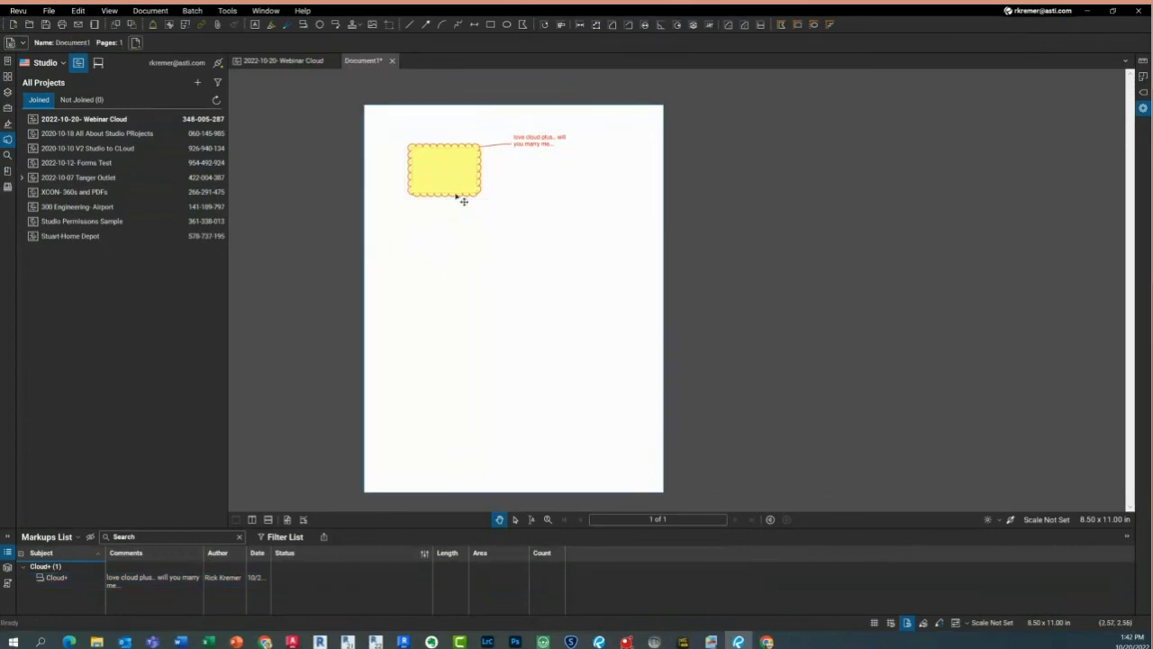
{"action": "left_click", "coordinate": [463, 192]}
{"action": "left_click_drag", "start_coordinate": [463, 192], "coordinate": [455, 391]}
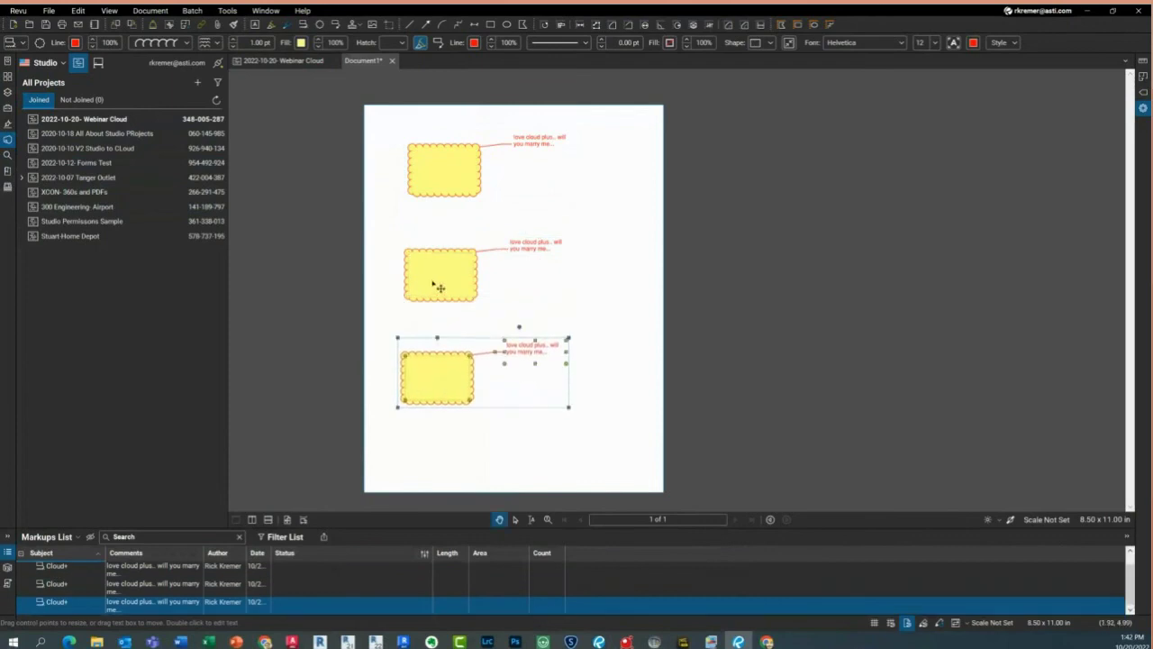
{"action": "left_click", "coordinate": [443, 286]}
{"action": "left_click", "coordinate": [309, 45]}
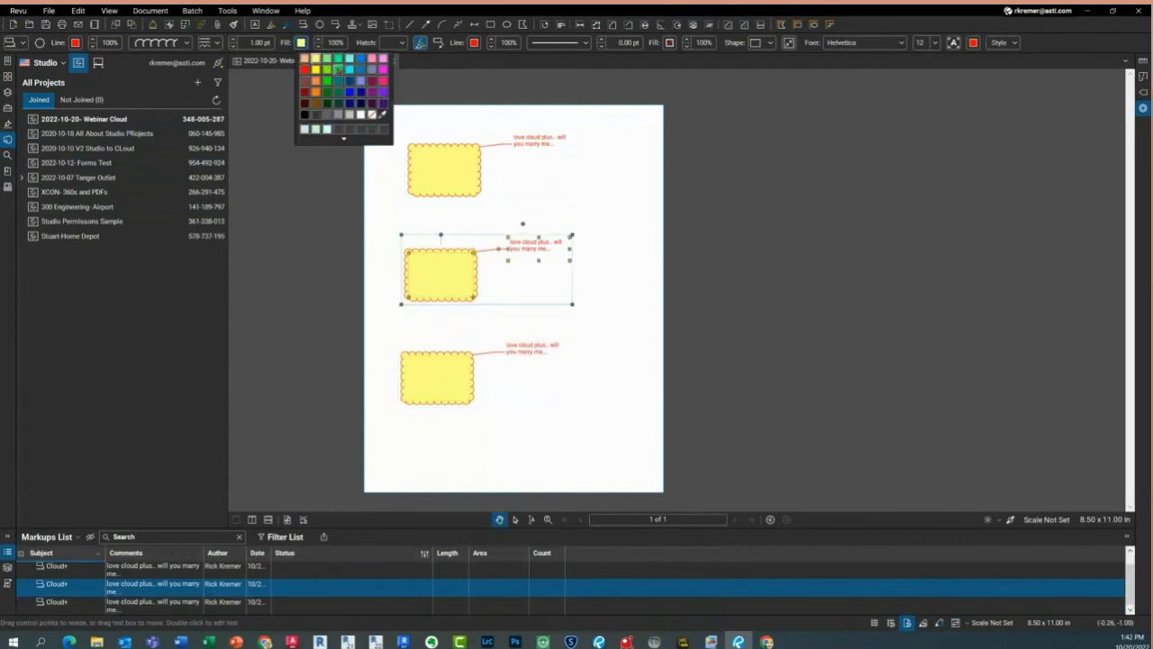
{"action": "left_click", "coordinate": [334, 63]}
Fill the bottom cloud copy blue
{"action": "left_click", "coordinate": [441, 387]}
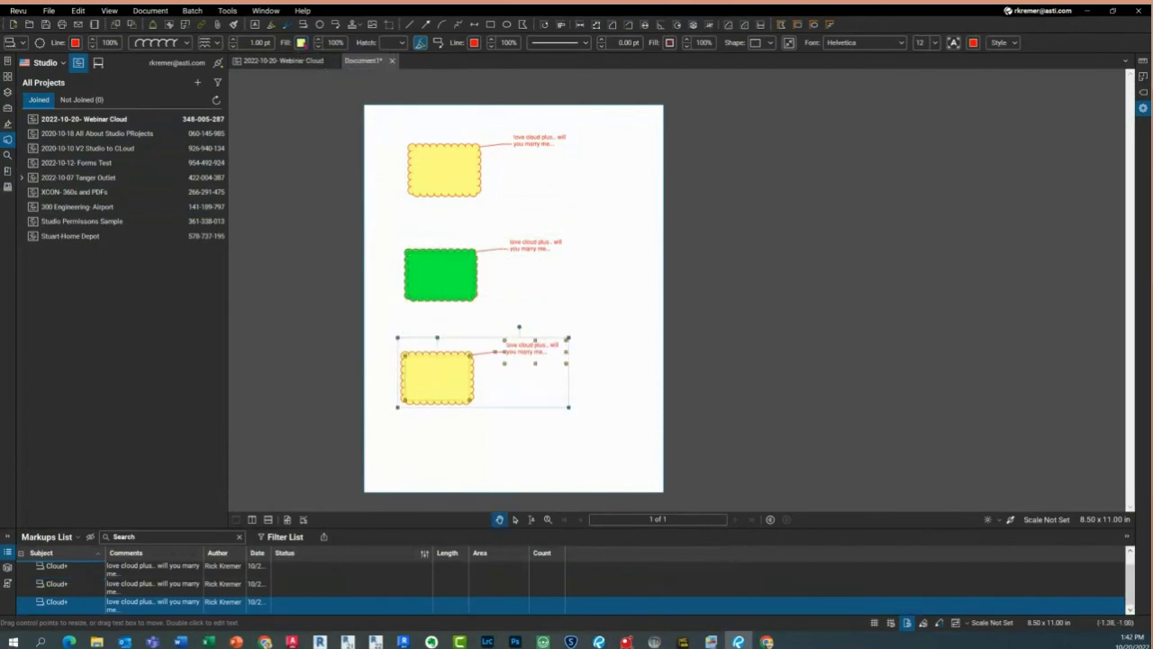
{"action": "left_click", "coordinate": [309, 45]}
{"action": "left_click", "coordinate": [350, 69]}
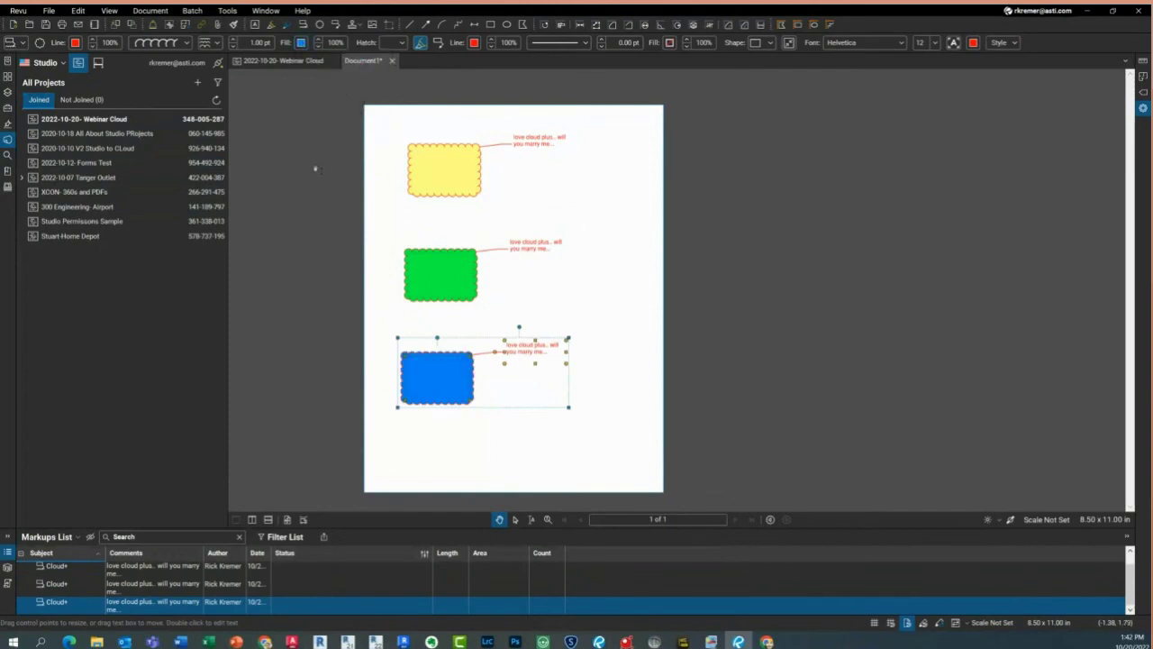
{"action": "left_click", "coordinate": [314, 171]}
{"action": "left_click", "coordinate": [47, 11]}
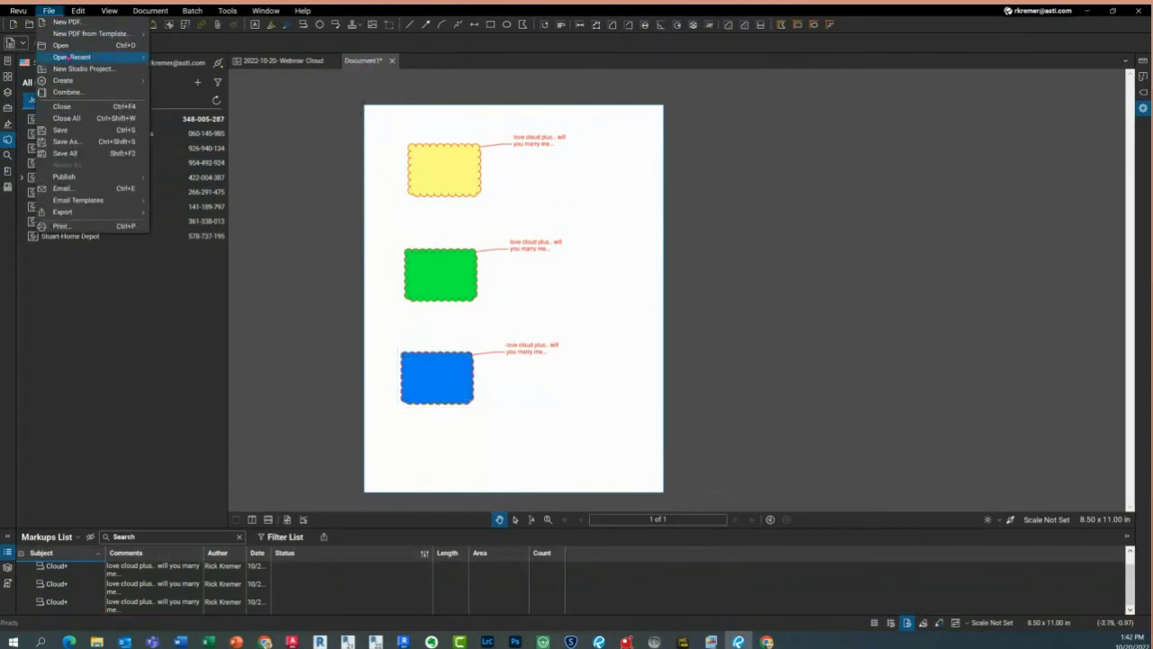
Save the page as 'cloud test'
{"action": "left_click", "coordinate": [67, 142]}
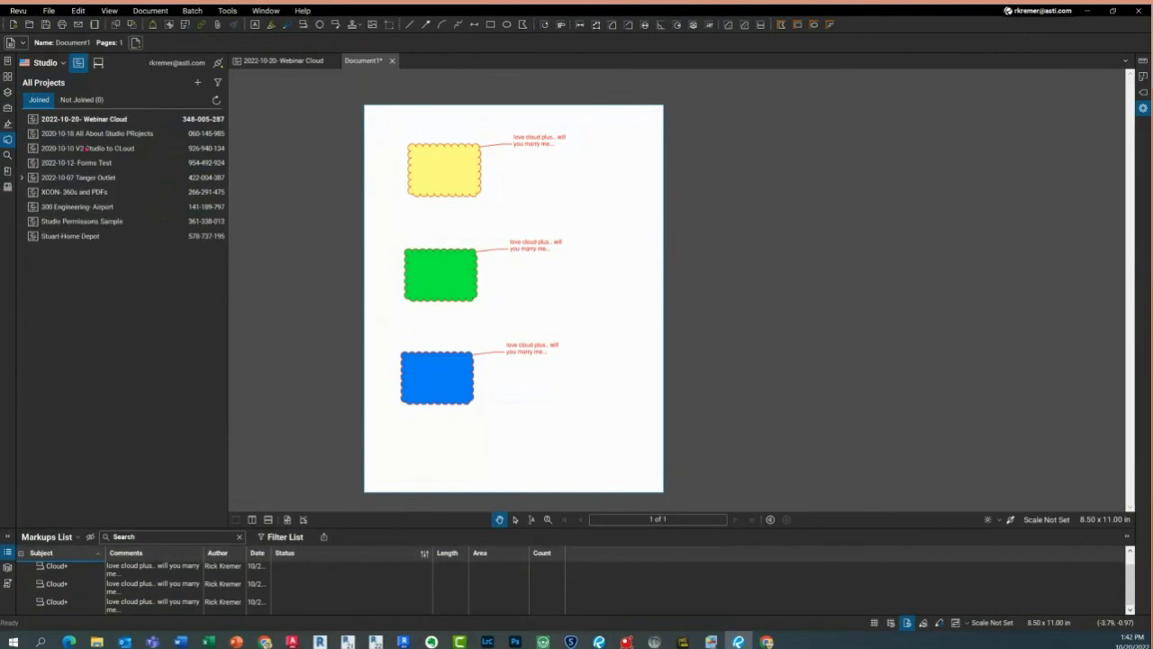
{"action": "type", "text": "clou"}
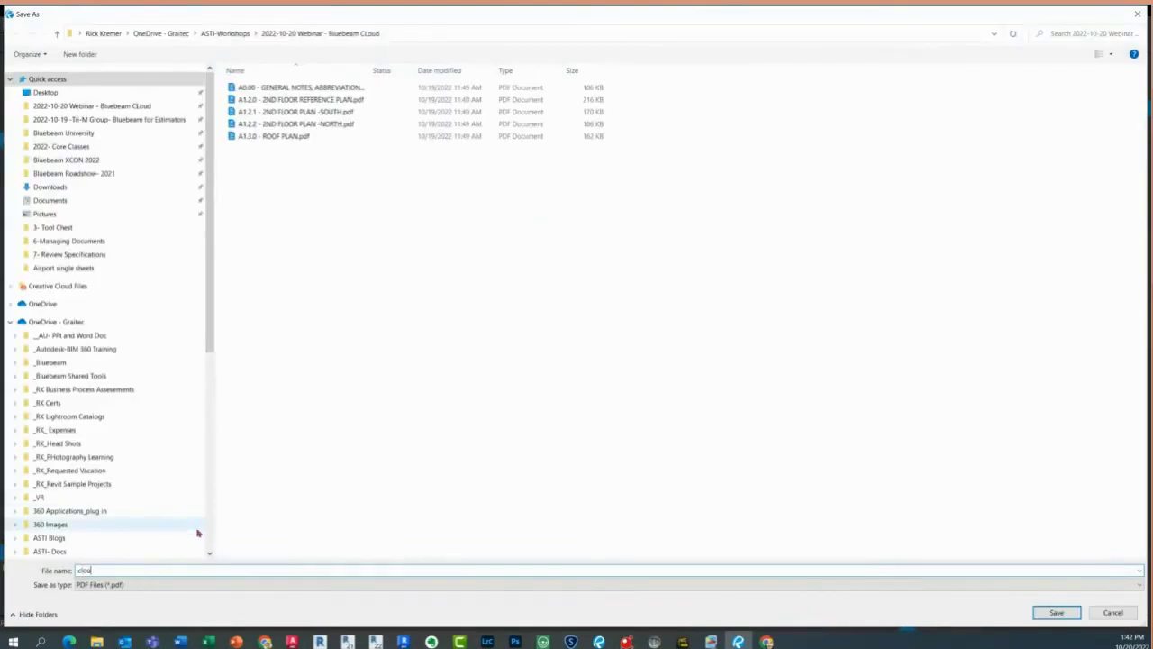
{"action": "type", "text": "d test"}
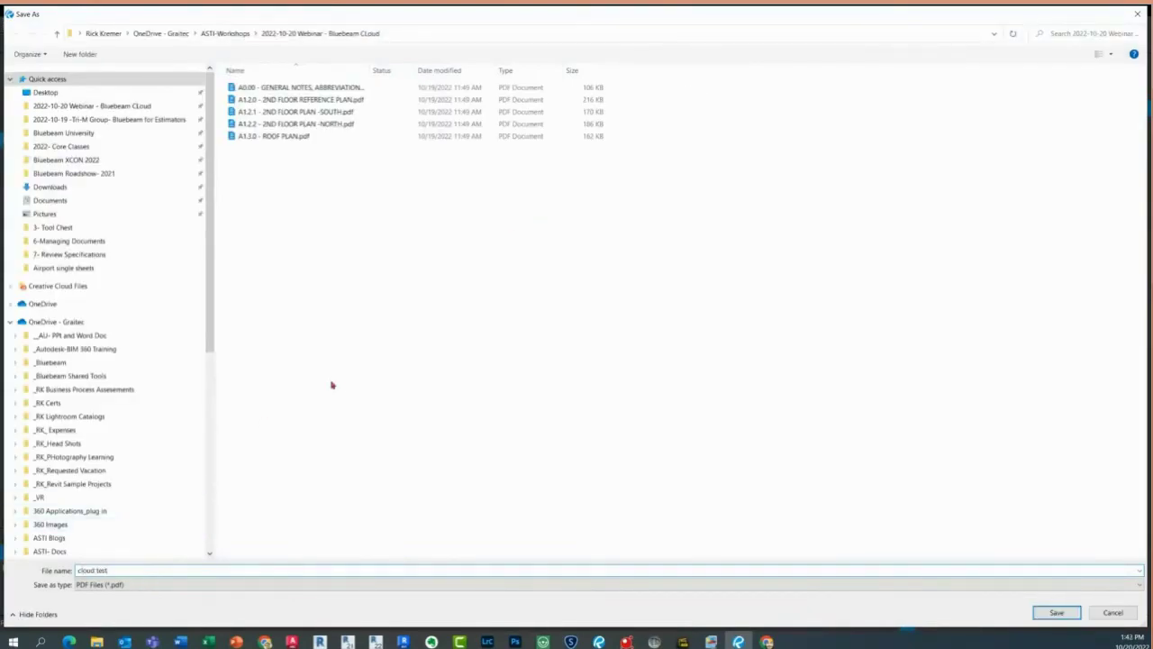
{"action": "left_click", "coordinate": [1056, 613]}
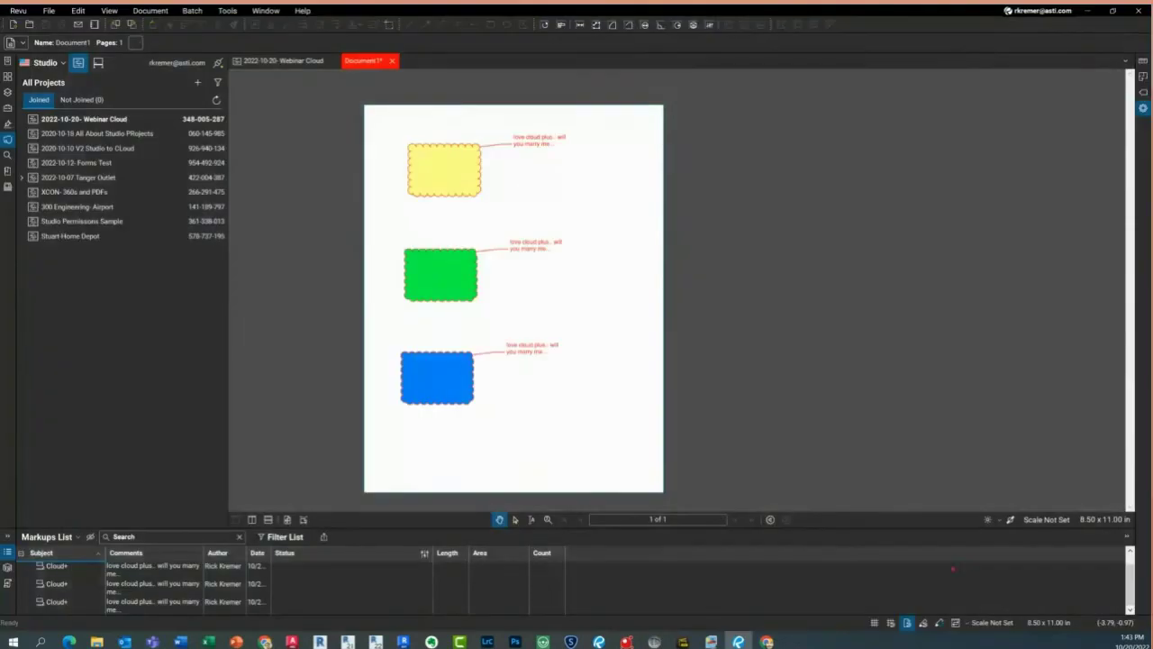
Upload the open cloud test document to the 2022-10-20- Webinar Cloud project, then minimize Revu
{"action": "left_click", "coordinate": [287, 61]}
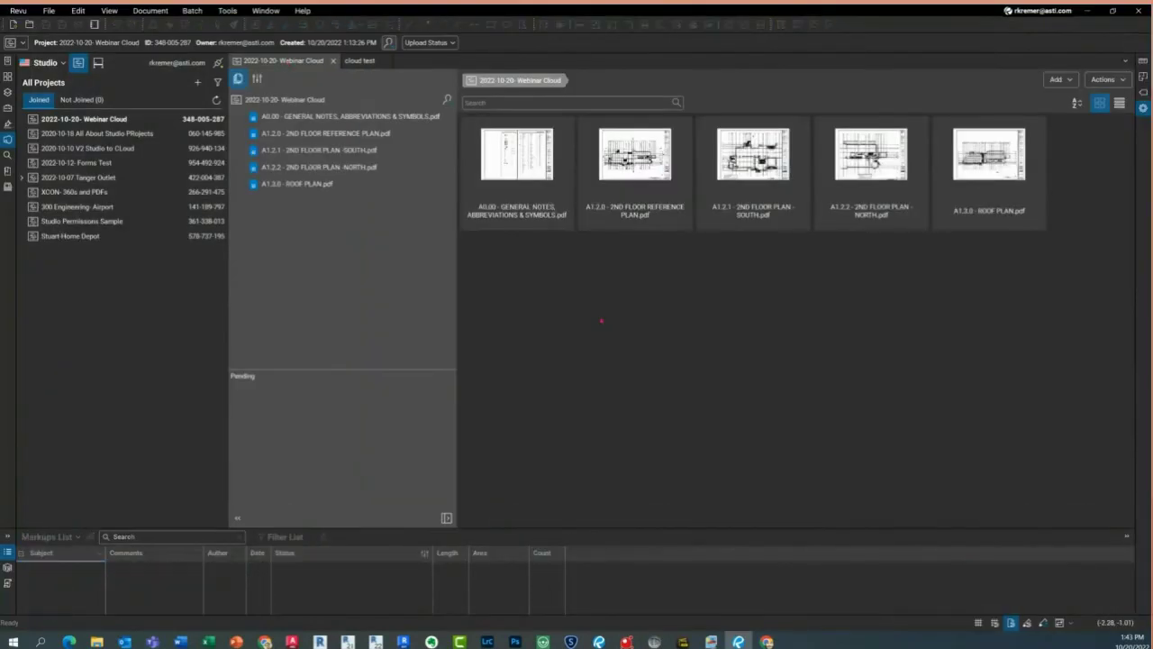
{"action": "right_click", "coordinate": [594, 340]}
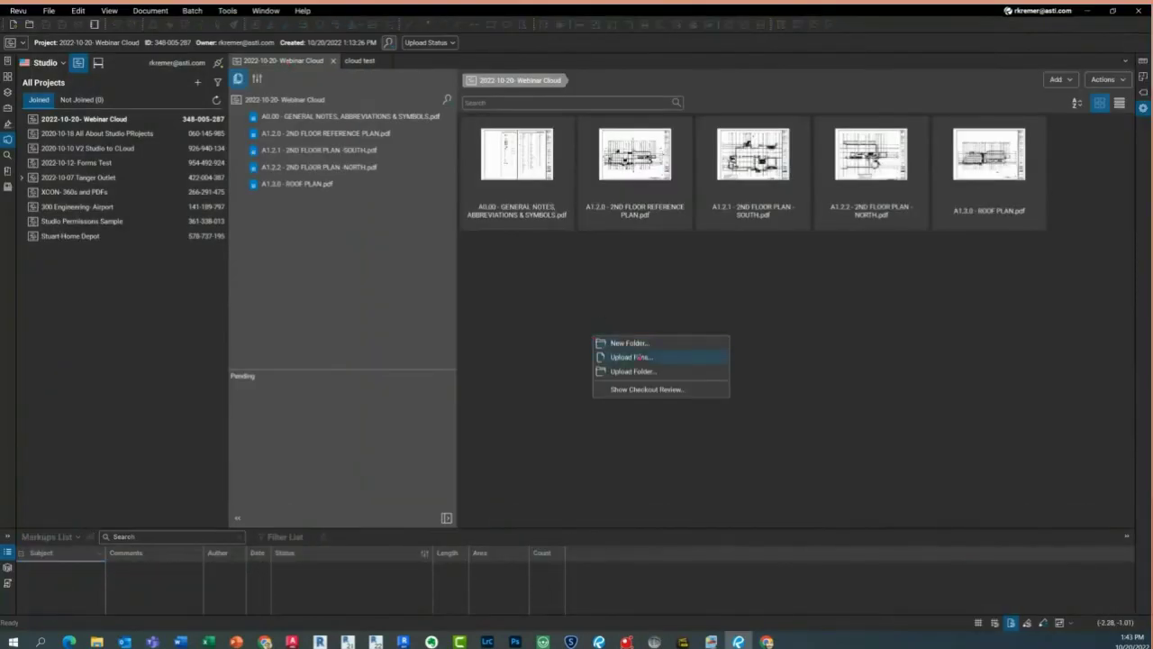
{"action": "left_click", "coordinate": [636, 357]}
{"action": "left_click", "coordinate": [467, 379]}
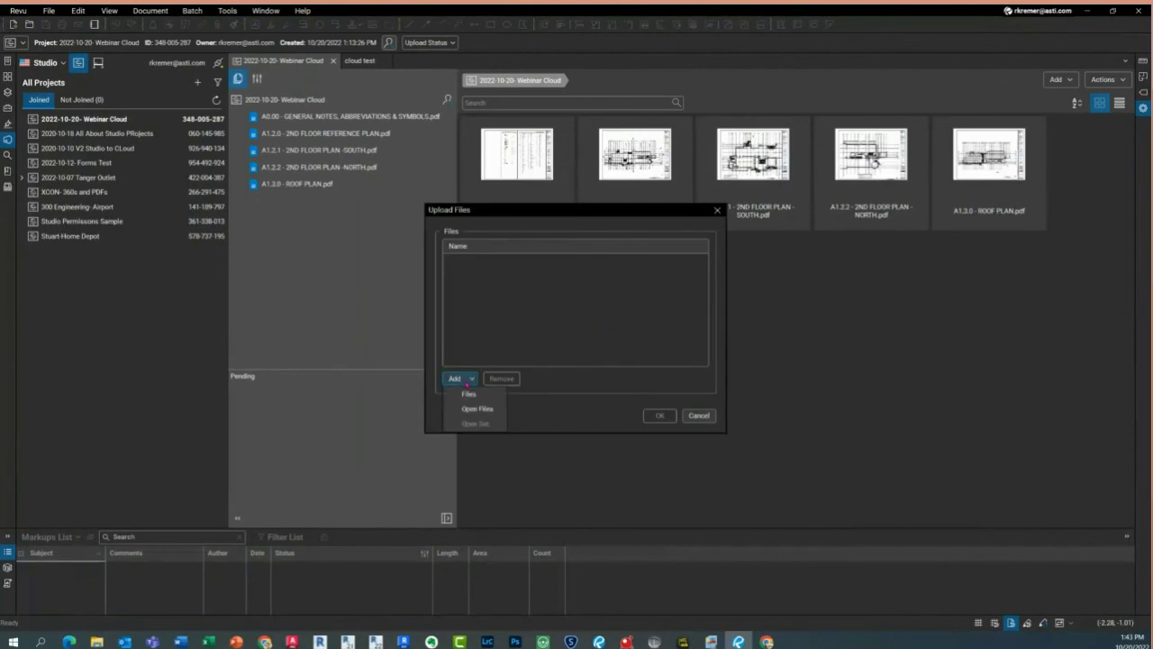
{"action": "left_click", "coordinate": [478, 410]}
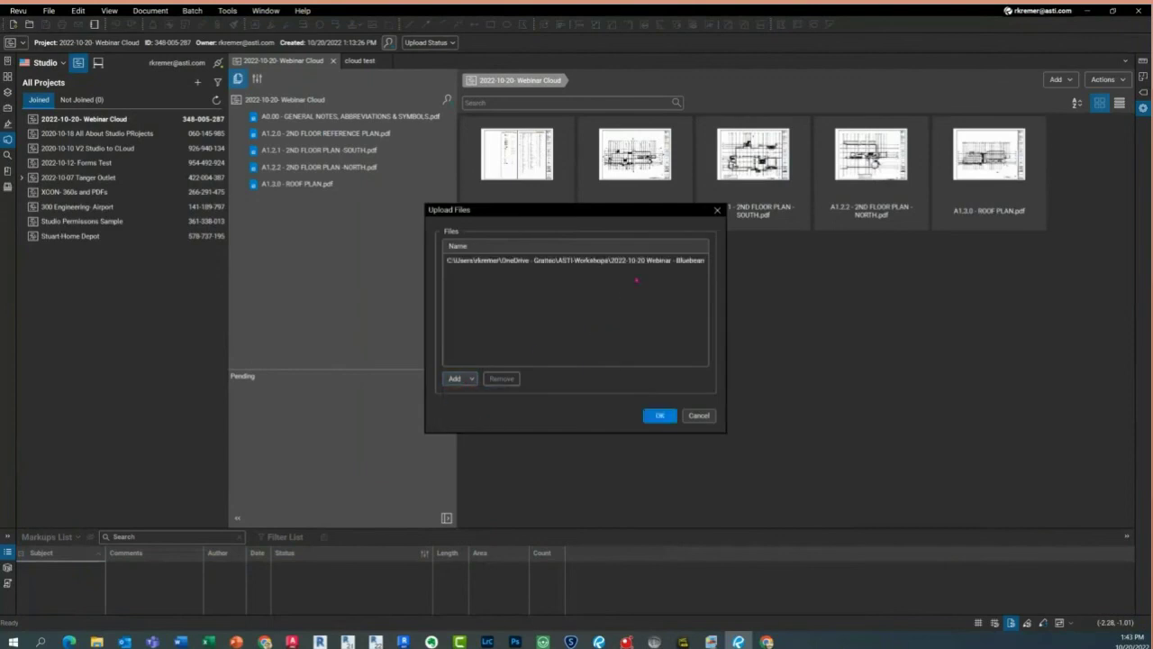
{"action": "left_click", "coordinate": [660, 415]}
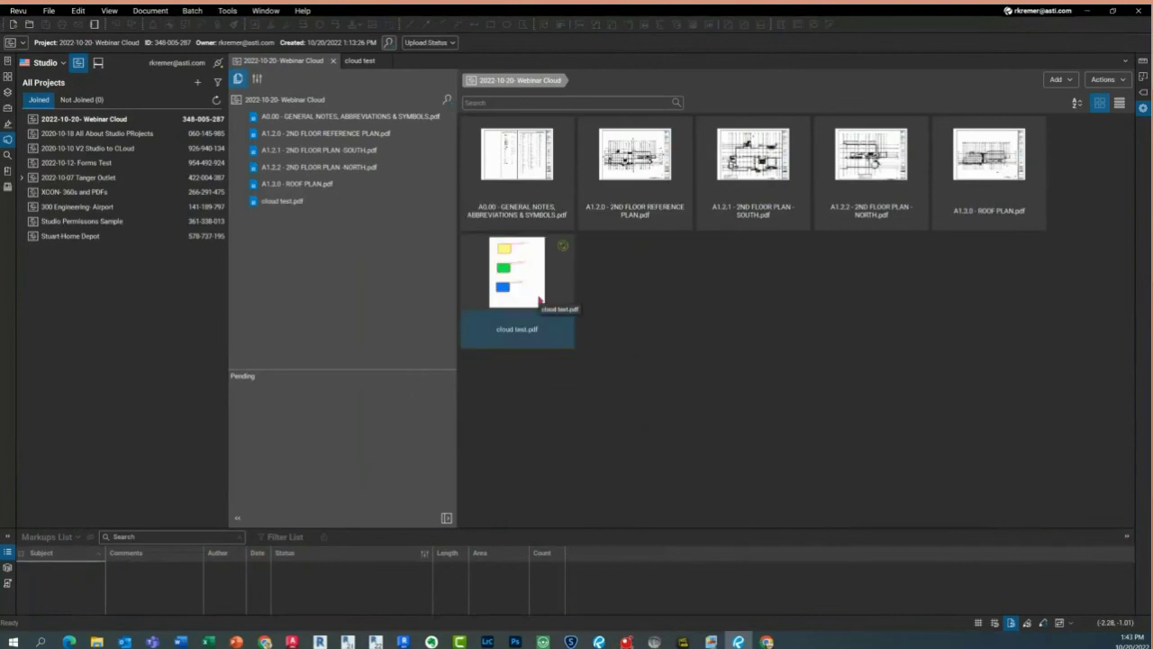
{"action": "left_click", "coordinate": [1091, 11]}
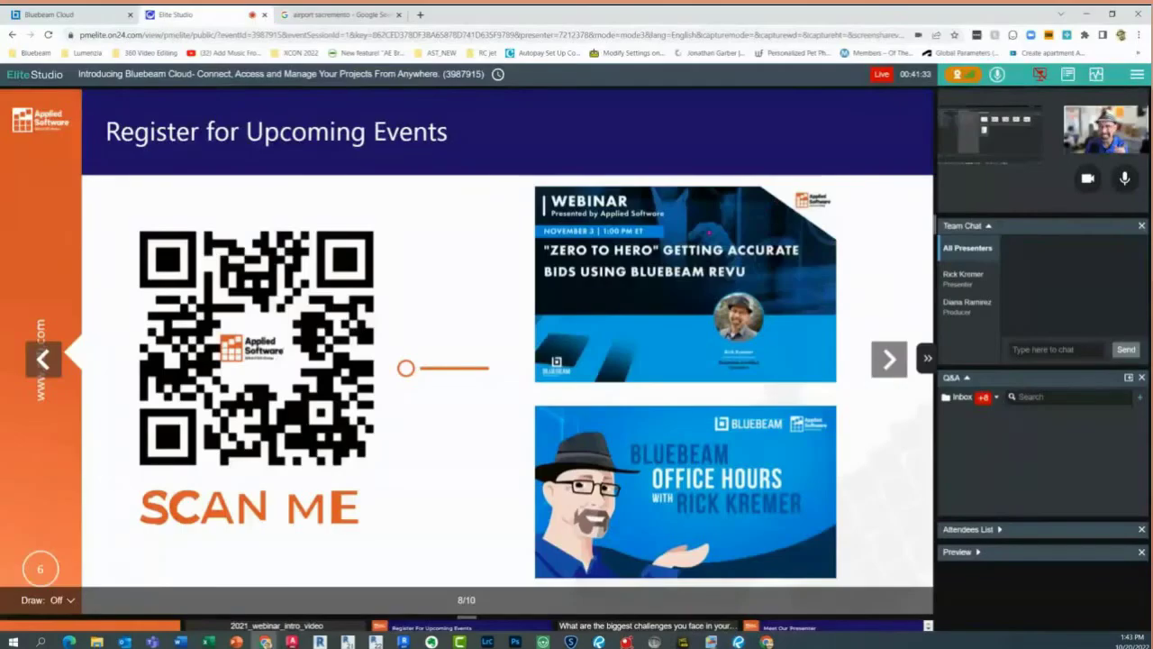
Add cloud test.pdf from the webinar folder to the project's drawings in Bluebeam Cloud
{"action": "left_click", "coordinate": [81, 15]}
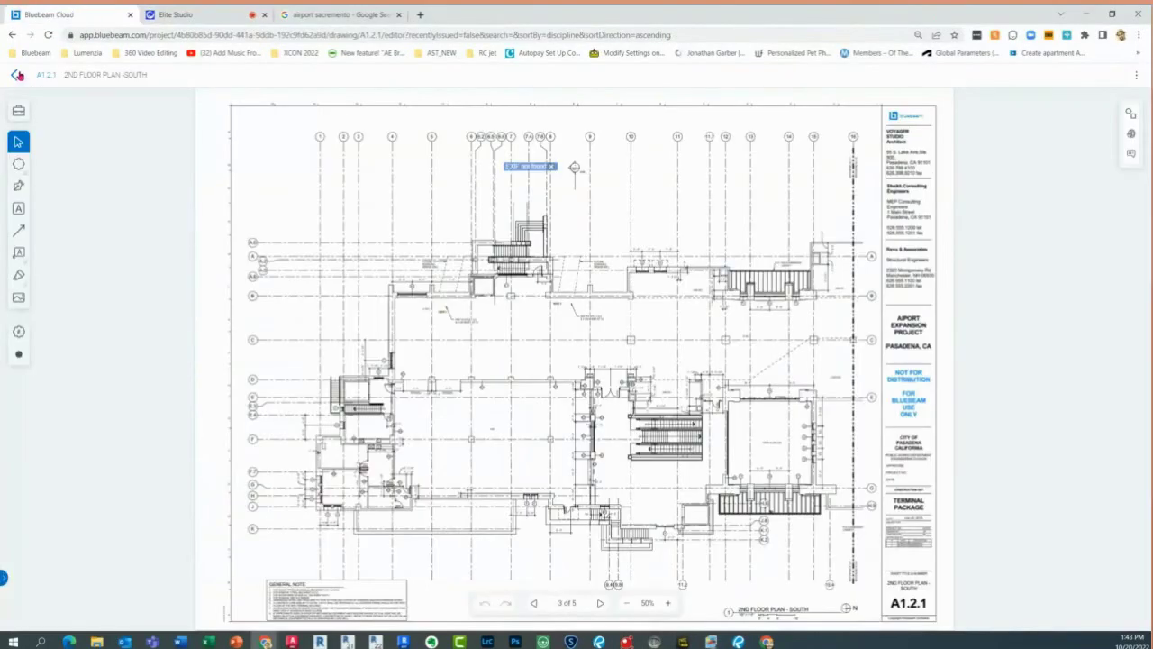
{"action": "left_click", "coordinate": [20, 78]}
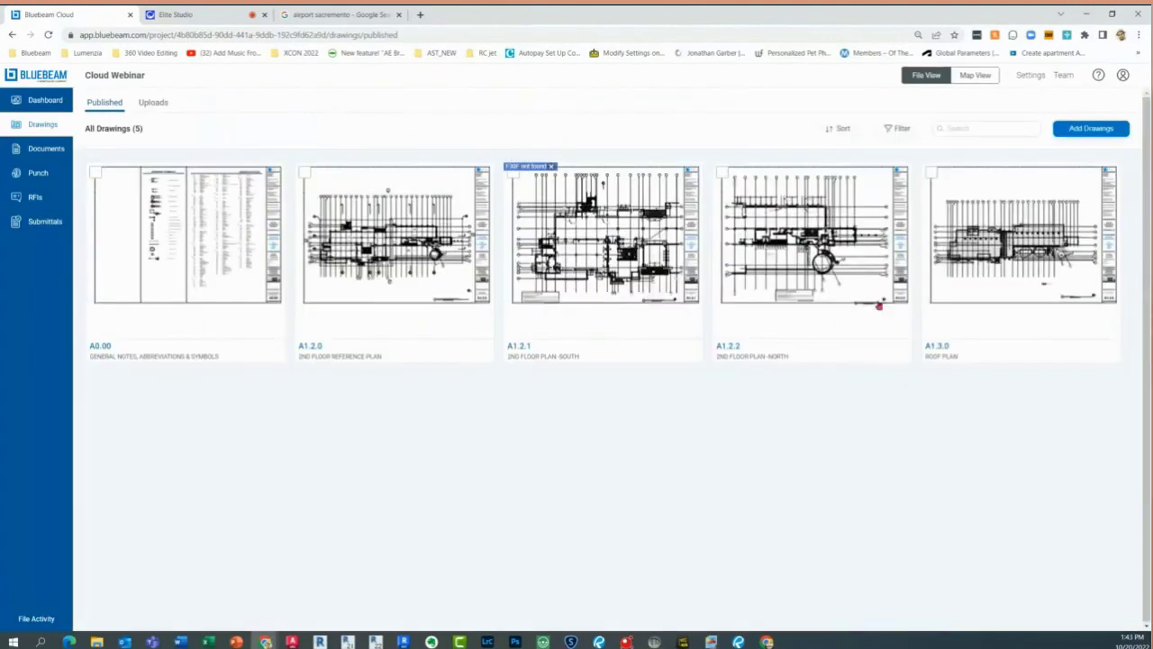
{"action": "left_click", "coordinate": [1103, 133]}
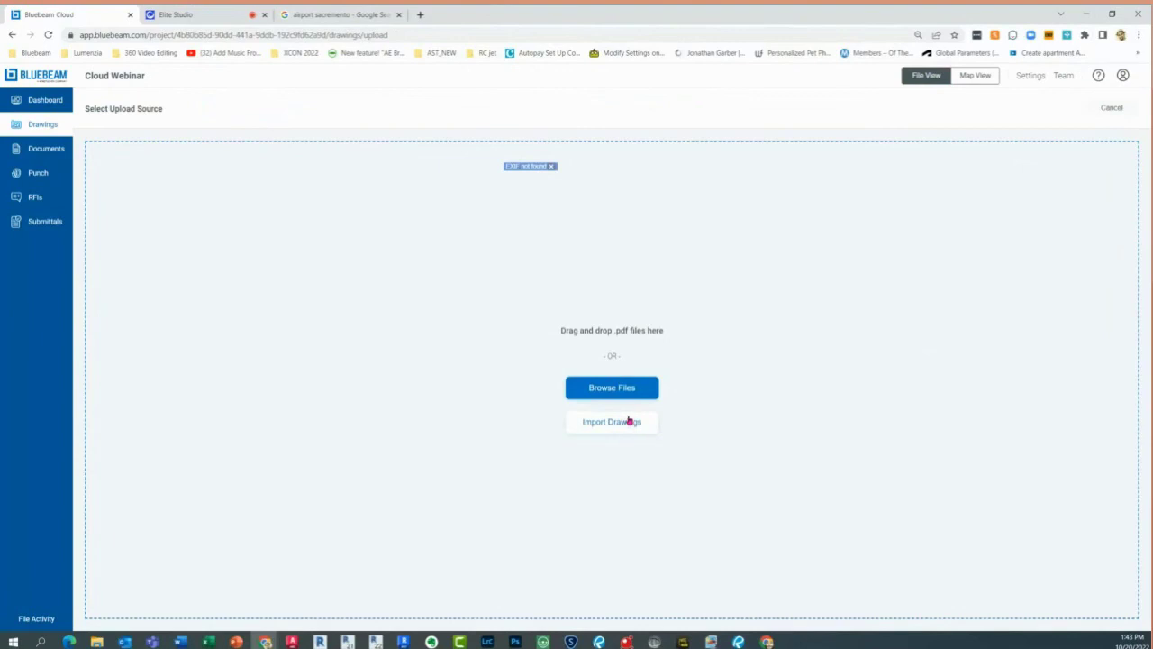
{"action": "left_click", "coordinate": [633, 388]}
{"action": "left_click", "coordinate": [632, 388]}
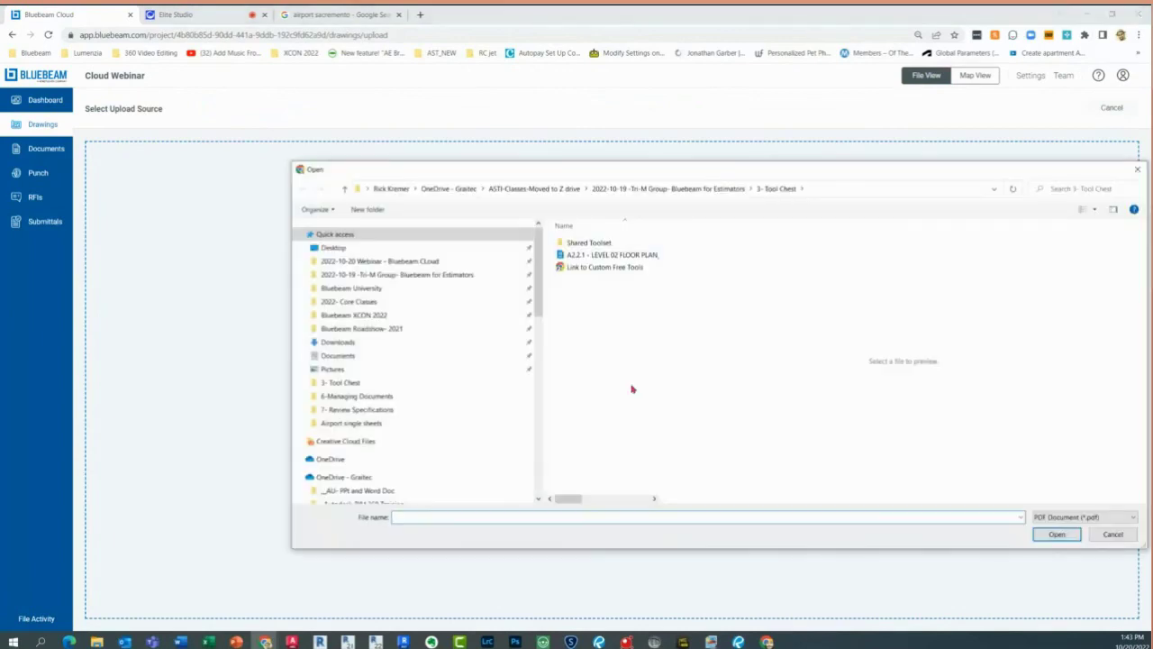
{"action": "left_click", "coordinate": [418, 261]}
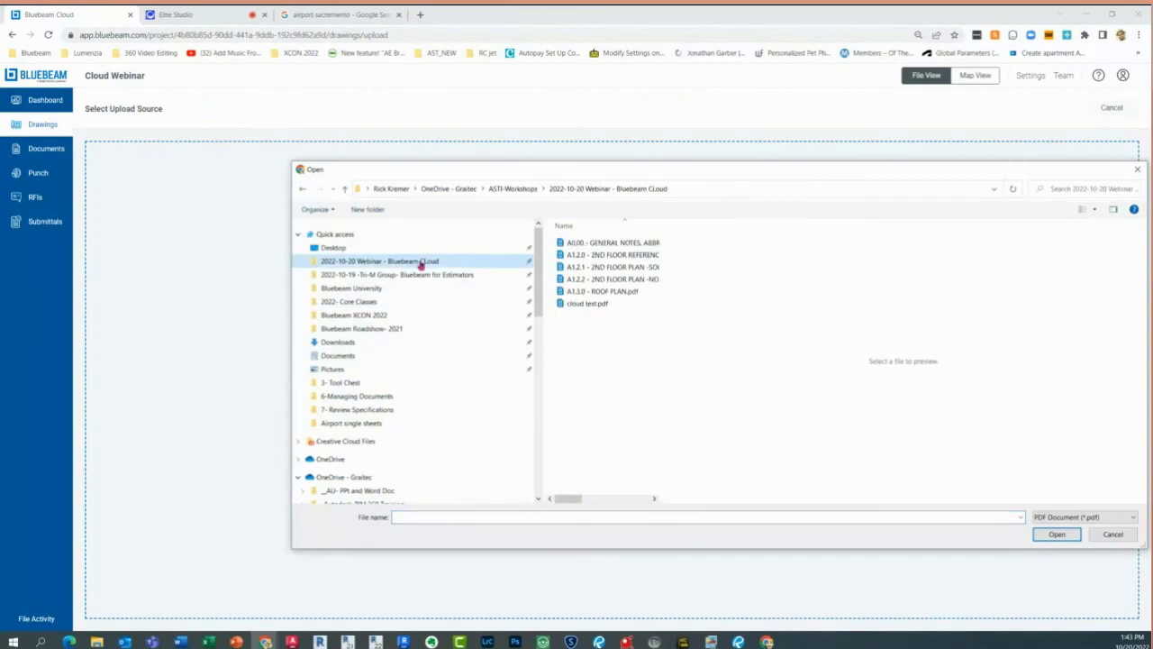
{"action": "left_click", "coordinate": [600, 304]}
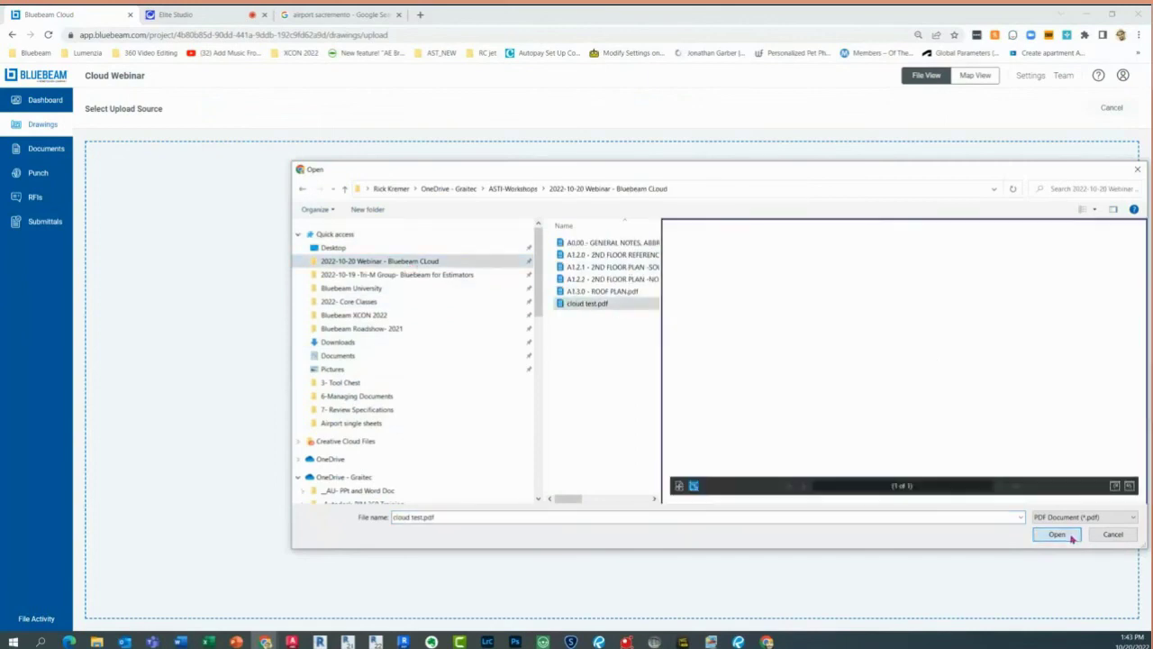
{"action": "left_click", "coordinate": [1074, 537]}
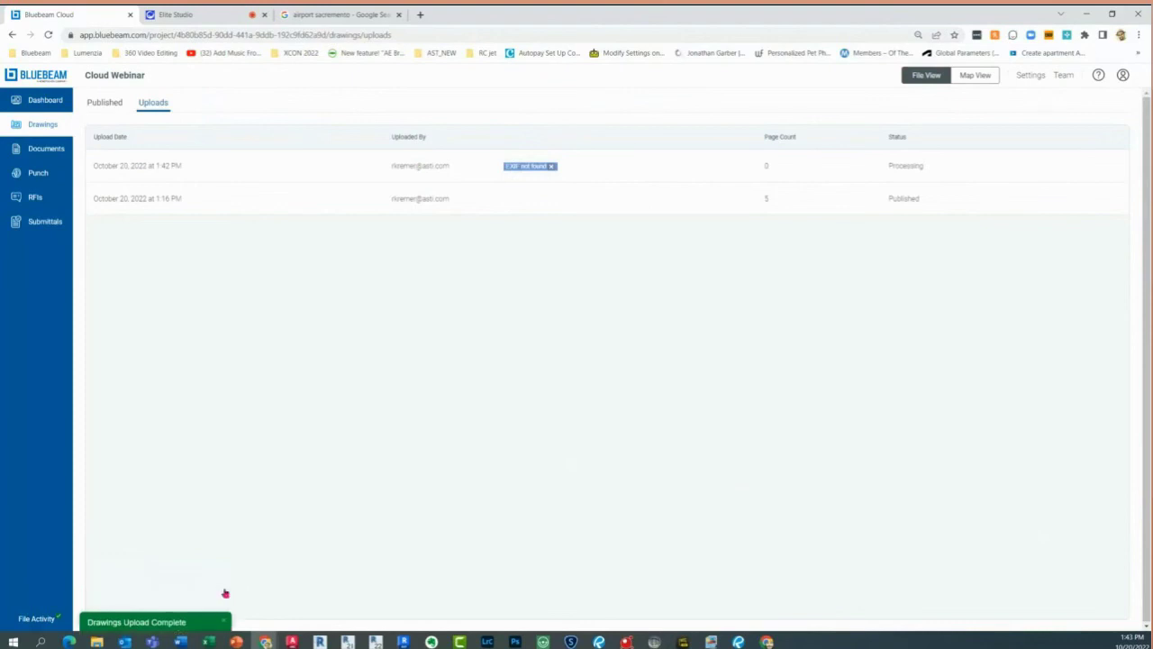
Open the new upload for review and change its sheet number to G-1
{"action": "left_click", "coordinate": [923, 169]}
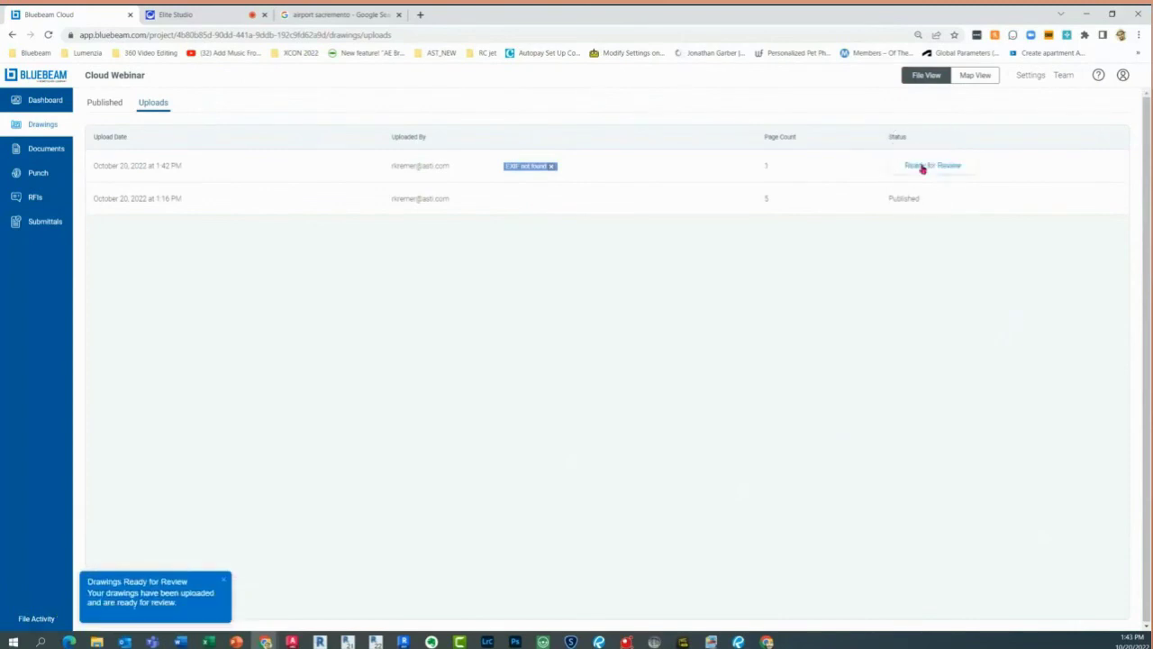
{"action": "left_click", "coordinate": [923, 168]}
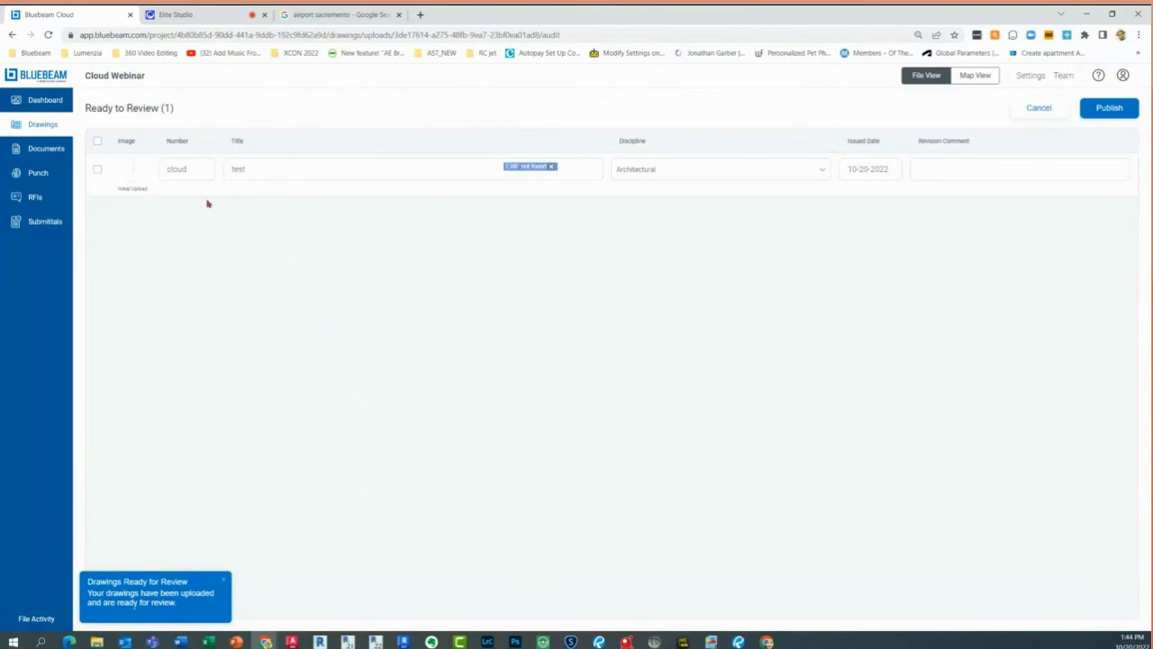
{"action": "left_click", "coordinate": [136, 171]}
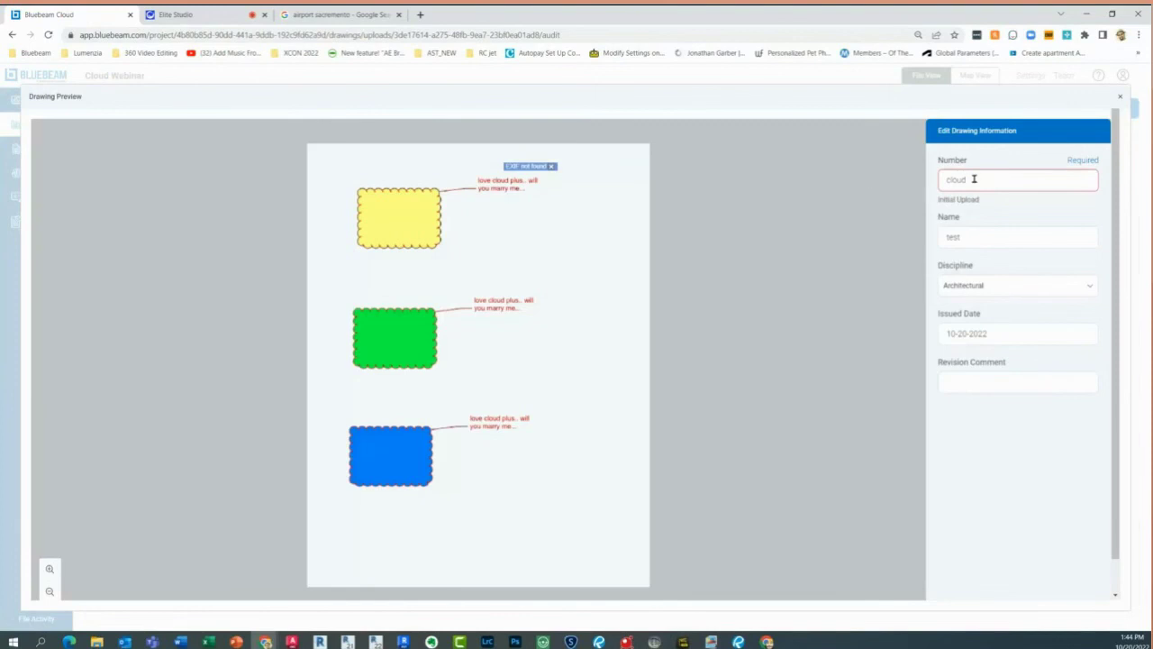
{"action": "left_click_drag", "start_coordinate": [975, 179], "coordinate": [876, 173]}
{"action": "type", "text": "A"}
{"action": "key", "text": "BackSpace"}
{"action": "type", "text": "G-1"}
{"action": "left_click_drag", "start_coordinate": [1116, 487], "coordinate": [1114, 551]}
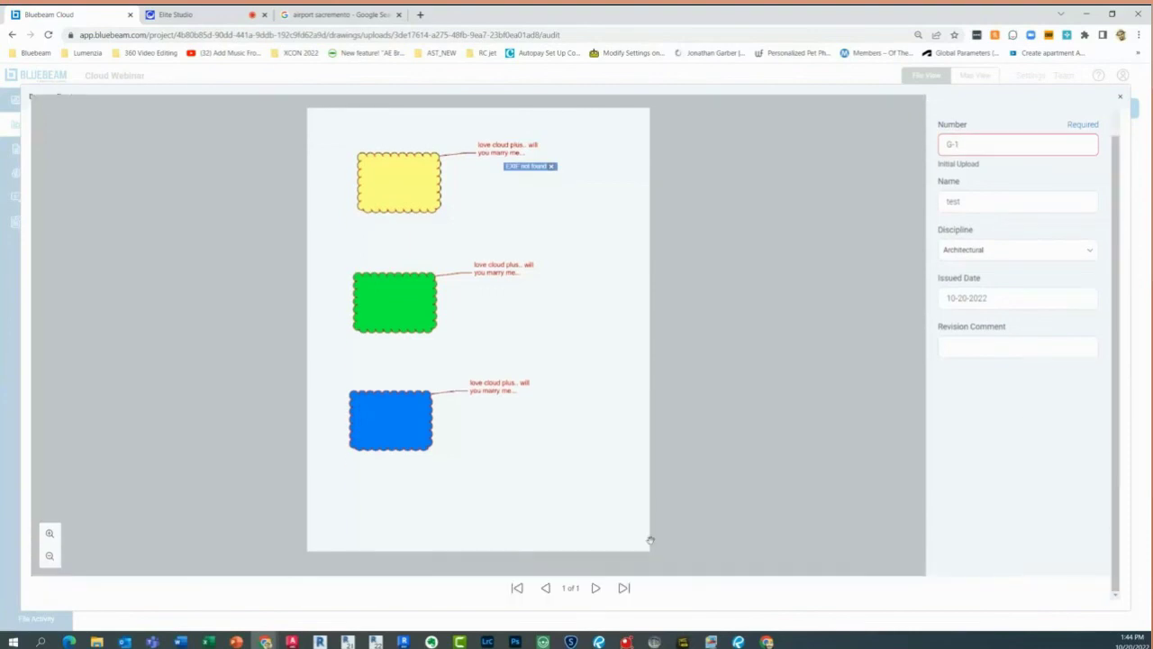
Close the preview and publish drawing G-1
{"action": "left_click", "coordinate": [1120, 97]}
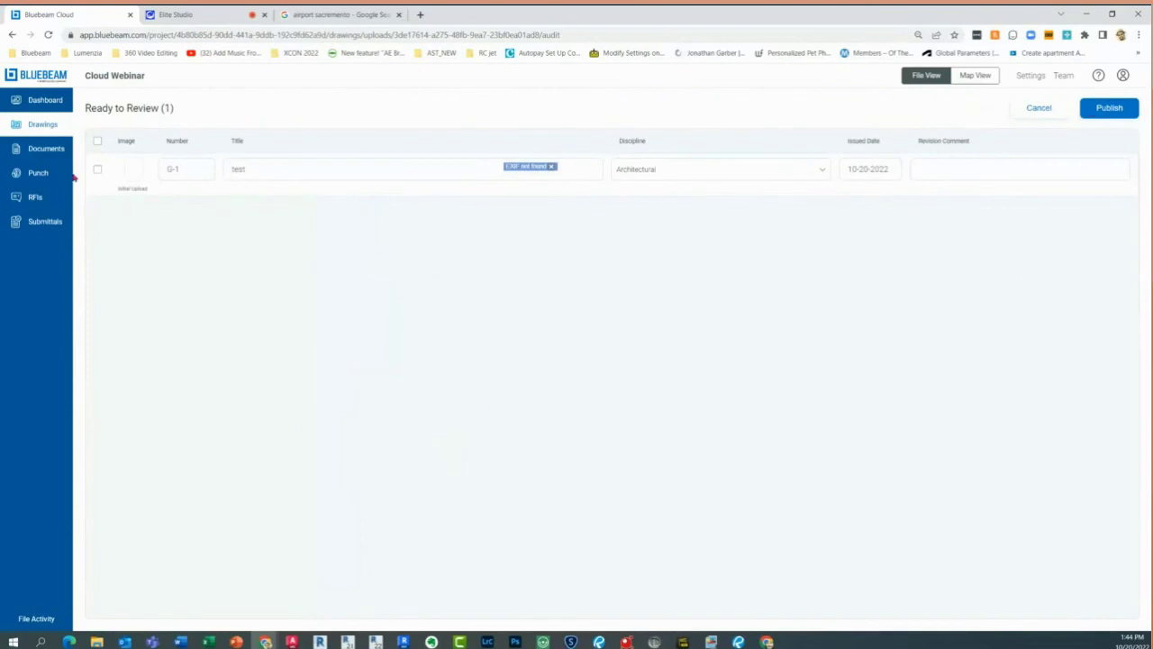
{"action": "left_click", "coordinate": [97, 169]}
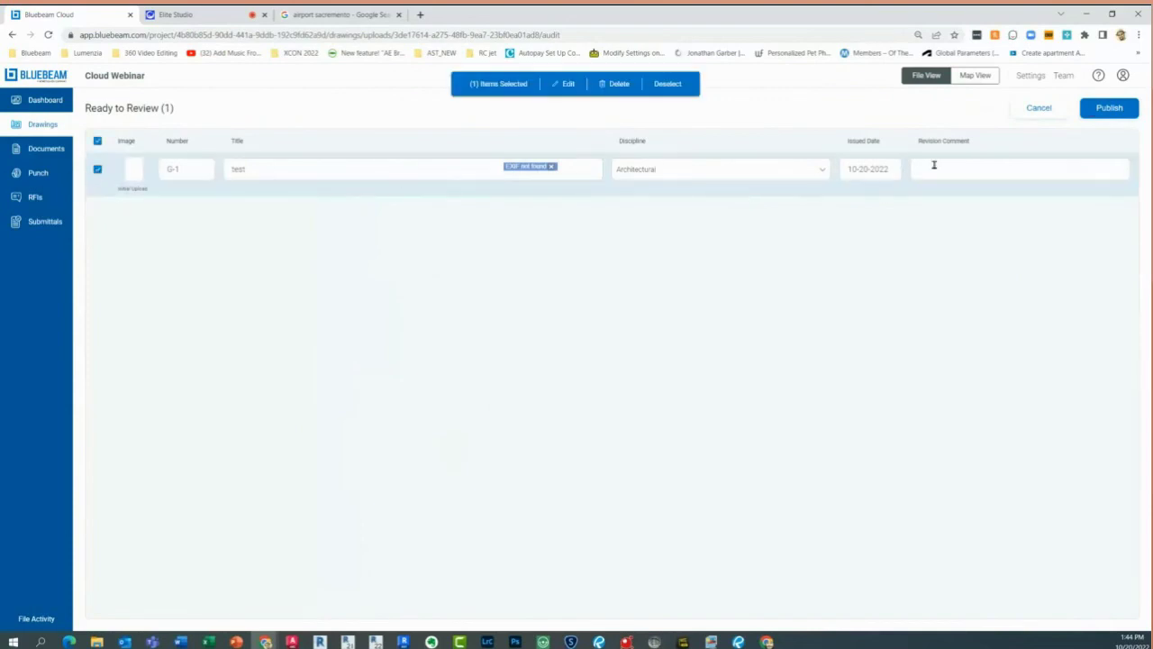
{"action": "left_click", "coordinate": [1109, 108]}
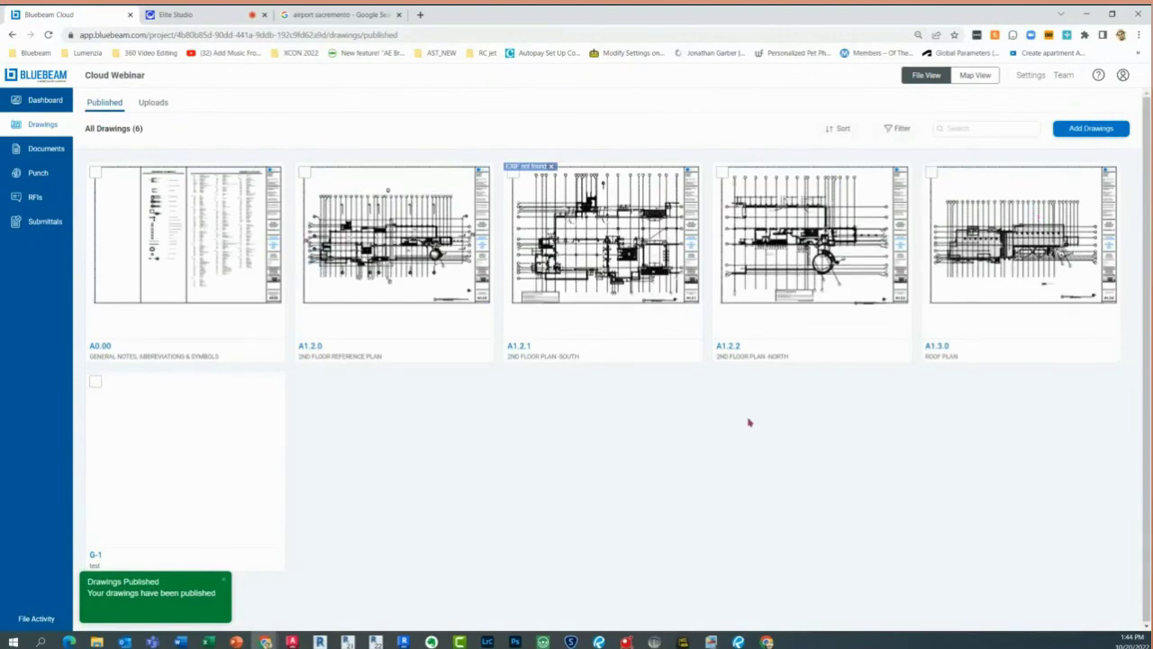
Open drawing G-1, dismiss the EXIF notices, and nudge the yellow cloud right and down
{"action": "left_click", "coordinate": [187, 502]}
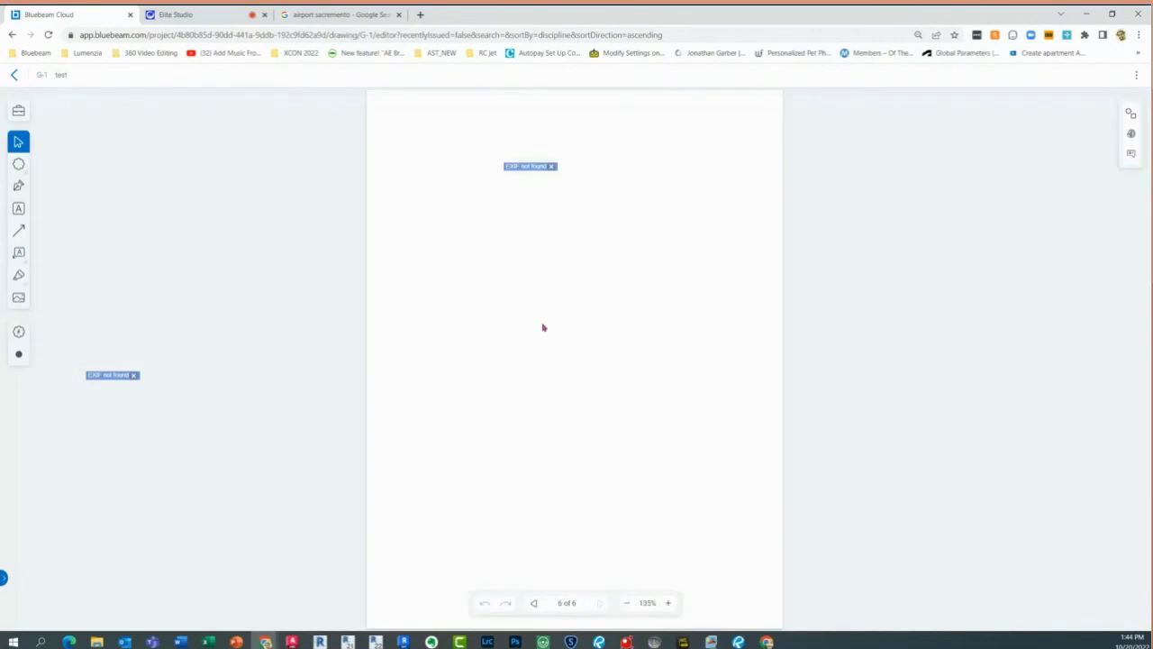
{"action": "left_click", "coordinate": [554, 166]}
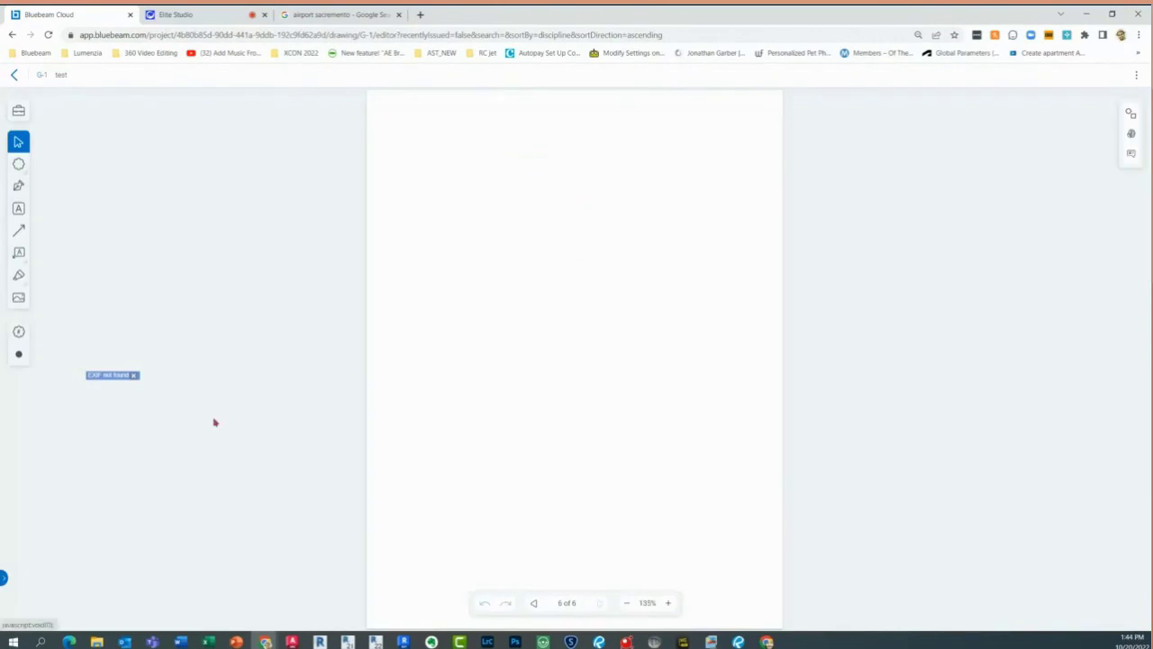
{"action": "left_click", "coordinate": [133, 375]}
{"action": "left_click", "coordinate": [467, 191]}
{"action": "left_click_drag", "start_coordinate": [468, 190], "coordinate": [487, 206]}
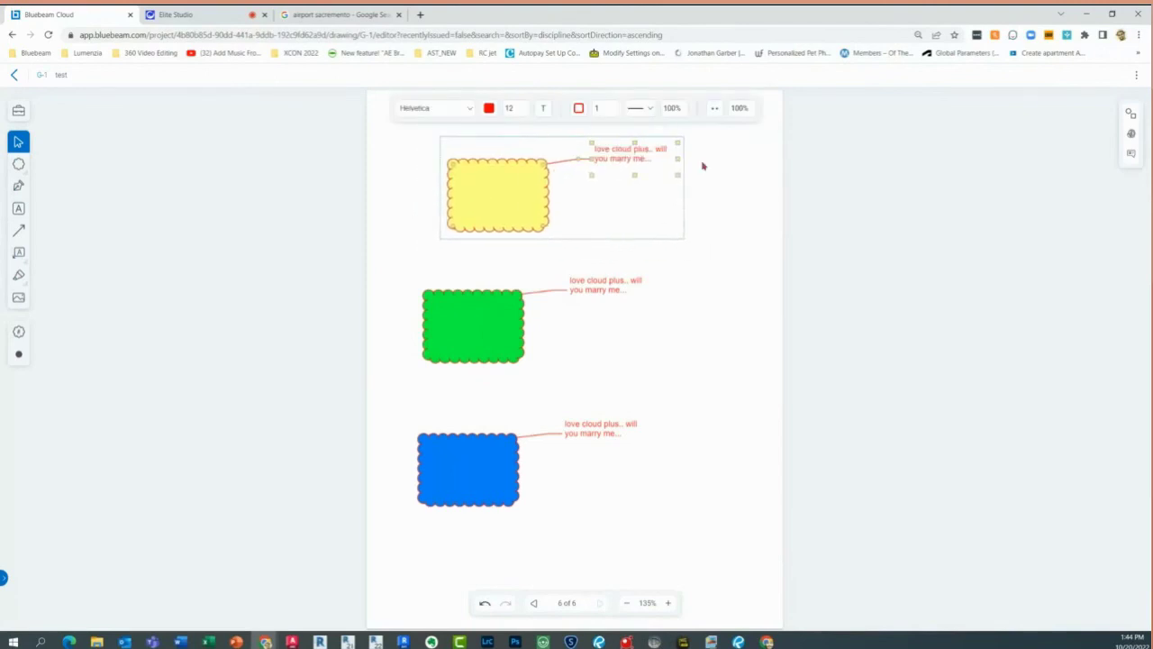
Replace the callout's second line with text starting 'Irregular ai'
{"action": "left_click", "coordinate": [631, 168]}
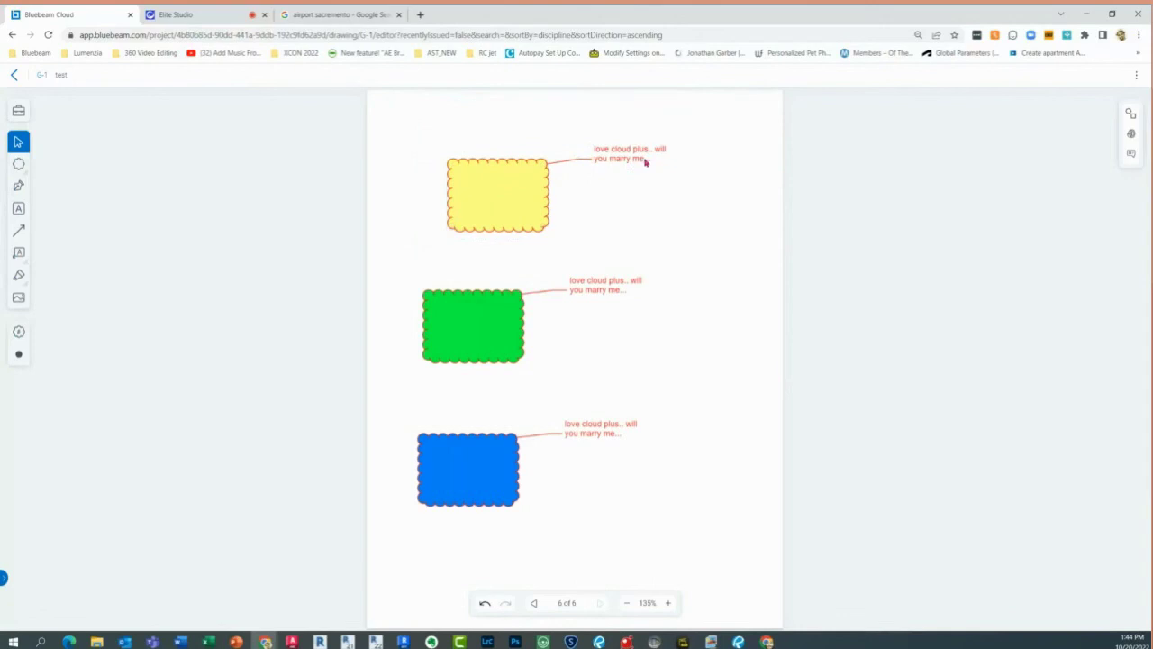
{"action": "left_click_drag", "start_coordinate": [643, 160], "coordinate": [582, 151]}
{"action": "key", "text": "BackSpace"}
{"action": "key", "text": "BackSpace"}
{"action": "key", "text": "BackSpace"}
{"action": "key", "text": "BackSpace"}
{"action": "key", "text": "BackSpace"}
{"action": "key", "text": "BackSpace"}
{"action": "key", "text": "BackSpace"}
{"action": "key", "text": "BackSpace"}
{"action": "key", "text": "BackSpace"}
{"action": "key", "text": "BackSpace"}
{"action": "key", "text": "BackSpace"}
{"action": "key", "text": "BackSpace"}
{"action": "key", "text": "BackSpace"}
{"action": "key", "text": "BackSpace"}
{"action": "key", "text": "BackSpace"}
{"action": "key", "text": "BackSpace"}
{"action": "key", "text": "BackSpace"}
{"action": "key", "text": "BackSpace"}
{"action": "key", "text": "BackSpace"}
{"action": "type", "text": "Irregular ai"}
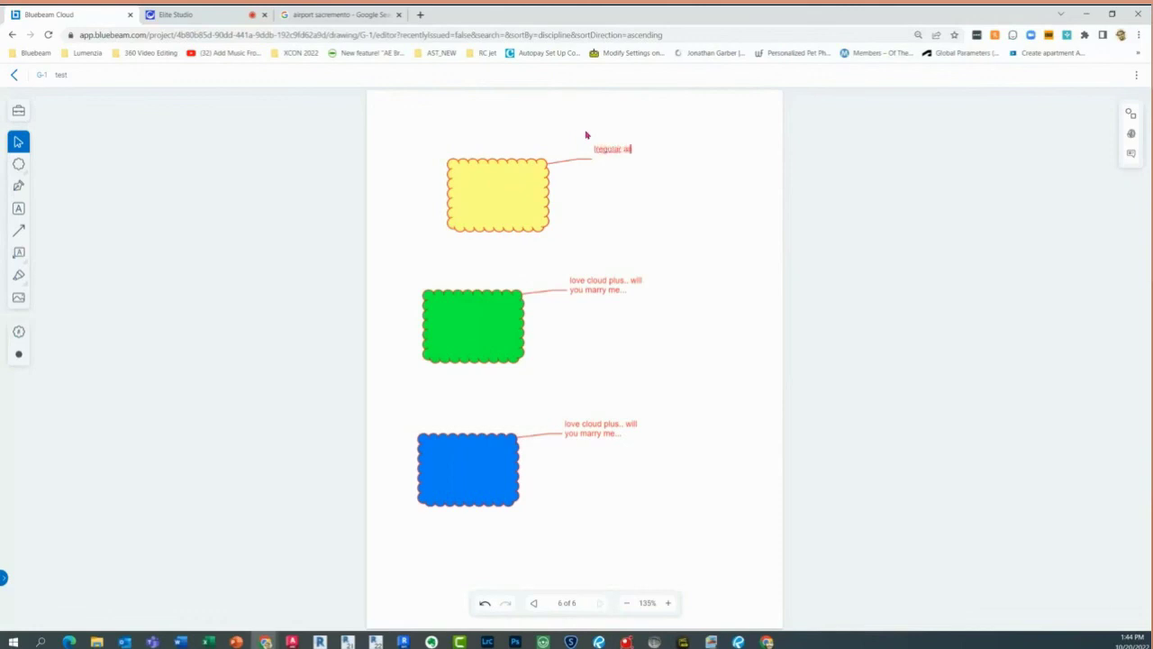
Fill the cloud and its callout dark blue
{"action": "left_click", "coordinate": [621, 186]}
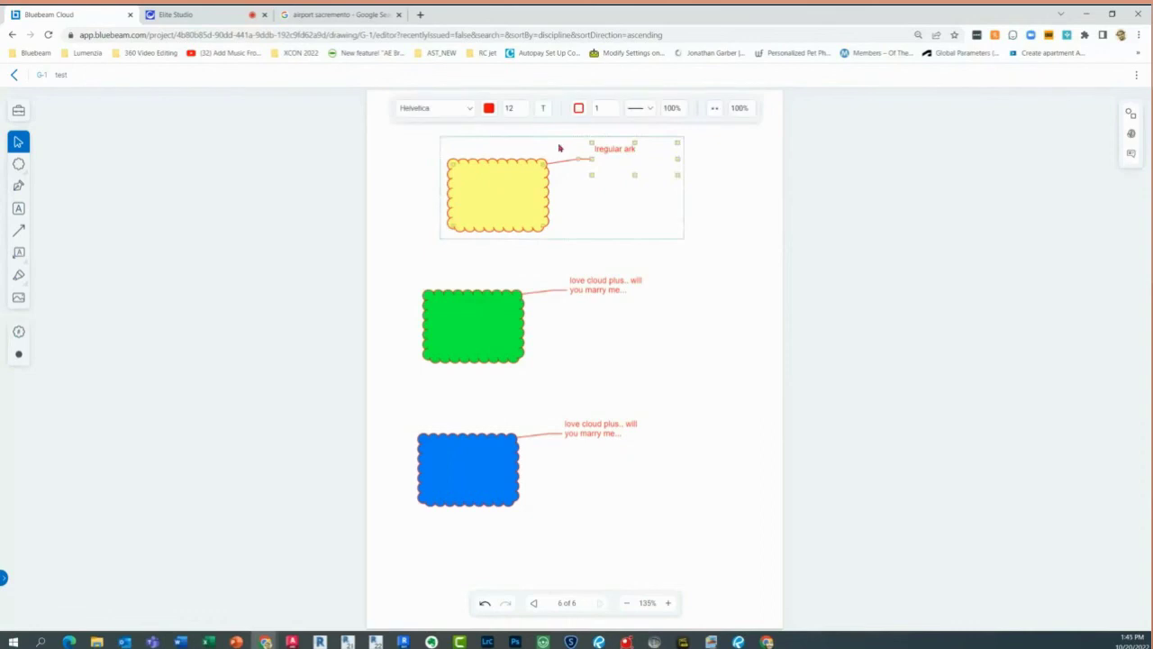
{"action": "left_click", "coordinate": [716, 109]}
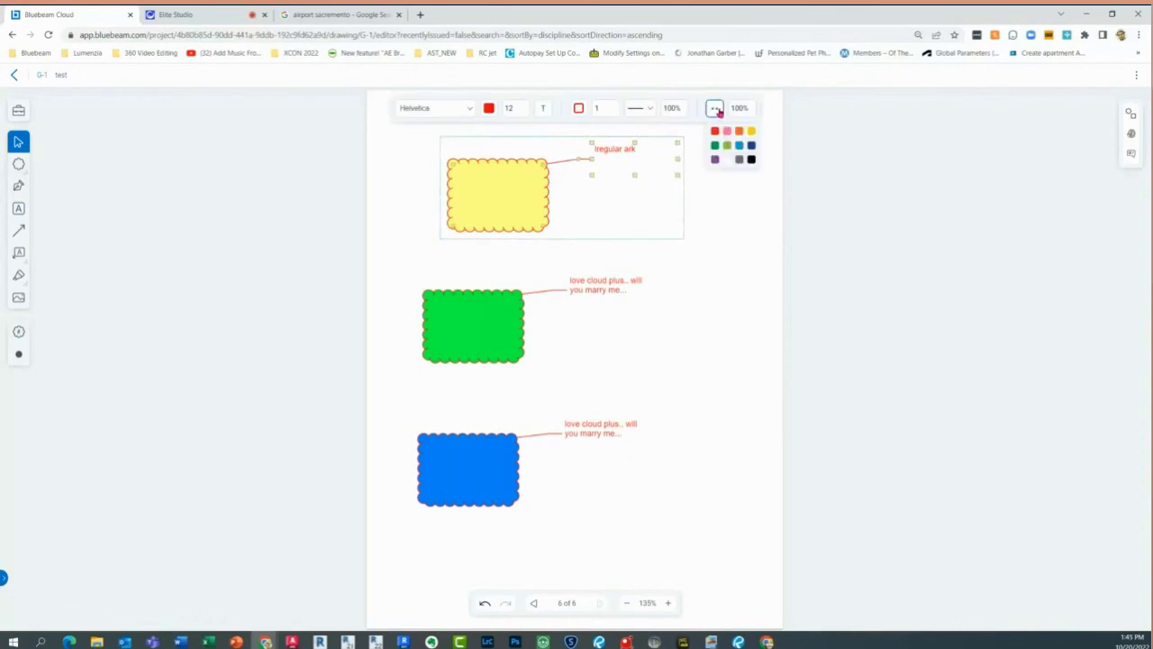
{"action": "left_click", "coordinate": [752, 147]}
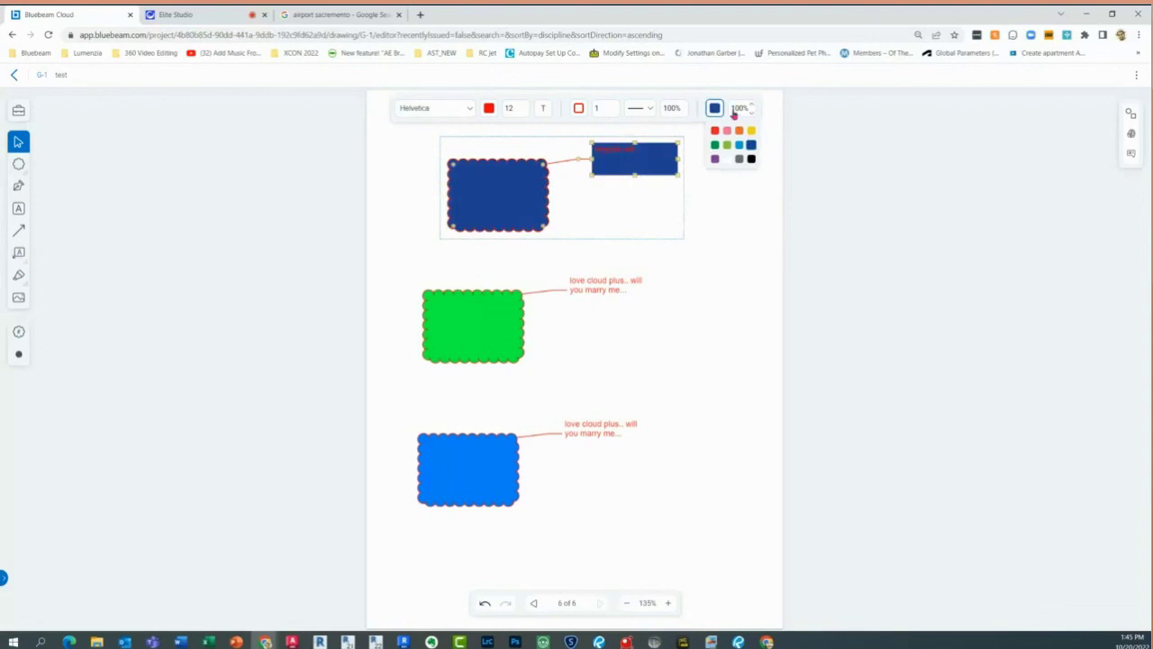
Lower the dark blue fill opacity to 18%
{"action": "left_click", "coordinate": [752, 116]}
{"action": "left_click", "coordinate": [751, 115]}
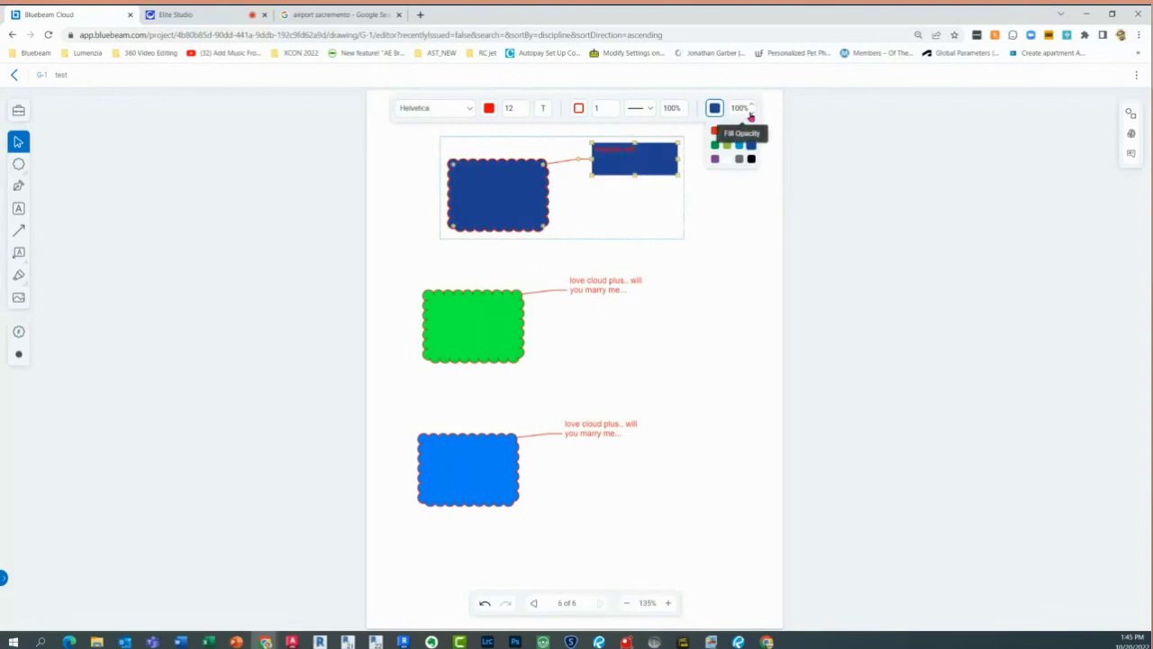
{"action": "left_click", "coordinate": [752, 115]}
{"action": "left_click", "coordinate": [752, 114]}
{"action": "left_click", "coordinate": [751, 114]}
{"action": "left_click", "coordinate": [750, 114]}
{"action": "left_click", "coordinate": [750, 113]}
{"action": "left_click", "coordinate": [747, 110]}
{"action": "left_click_drag", "start_coordinate": [742, 140], "coordinate": [742, 219]}
{"action": "left_click", "coordinate": [739, 325]}
{"action": "left_click", "coordinate": [497, 217]}
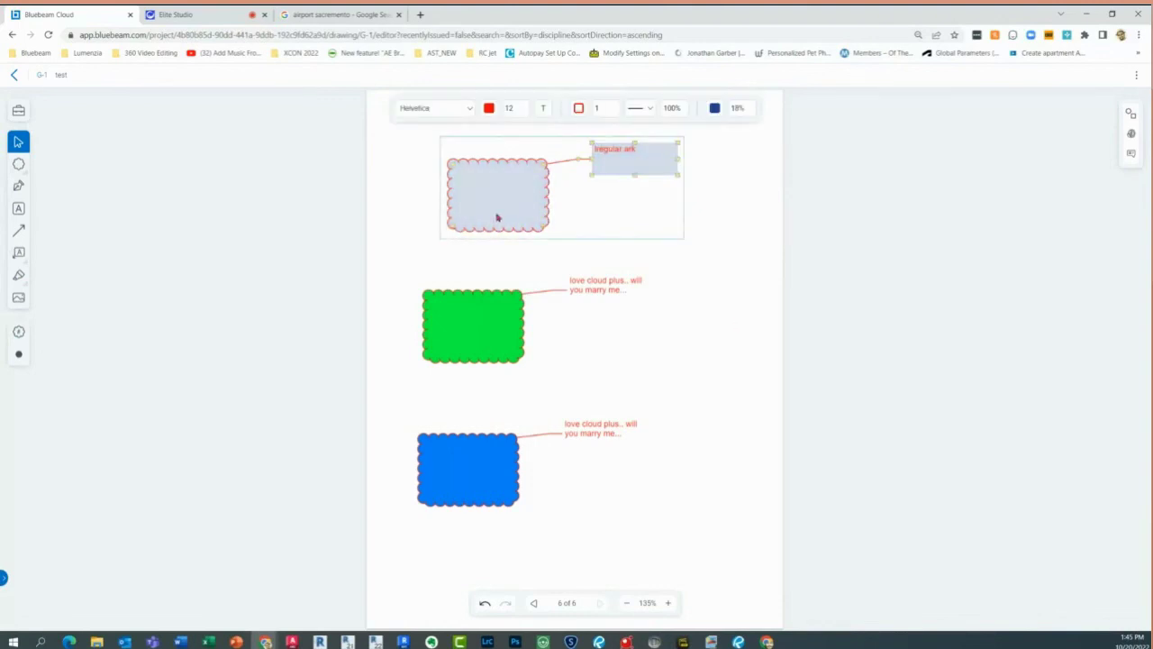
{"action": "left_click", "coordinate": [733, 262]}
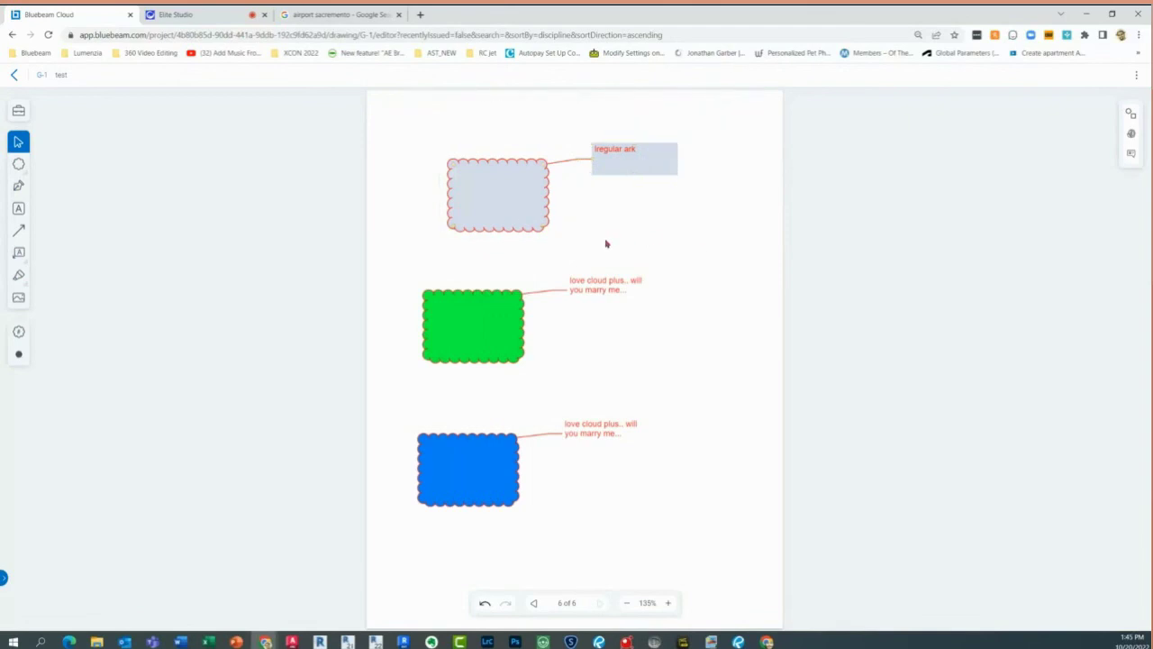
{"action": "left_click", "coordinate": [546, 207]}
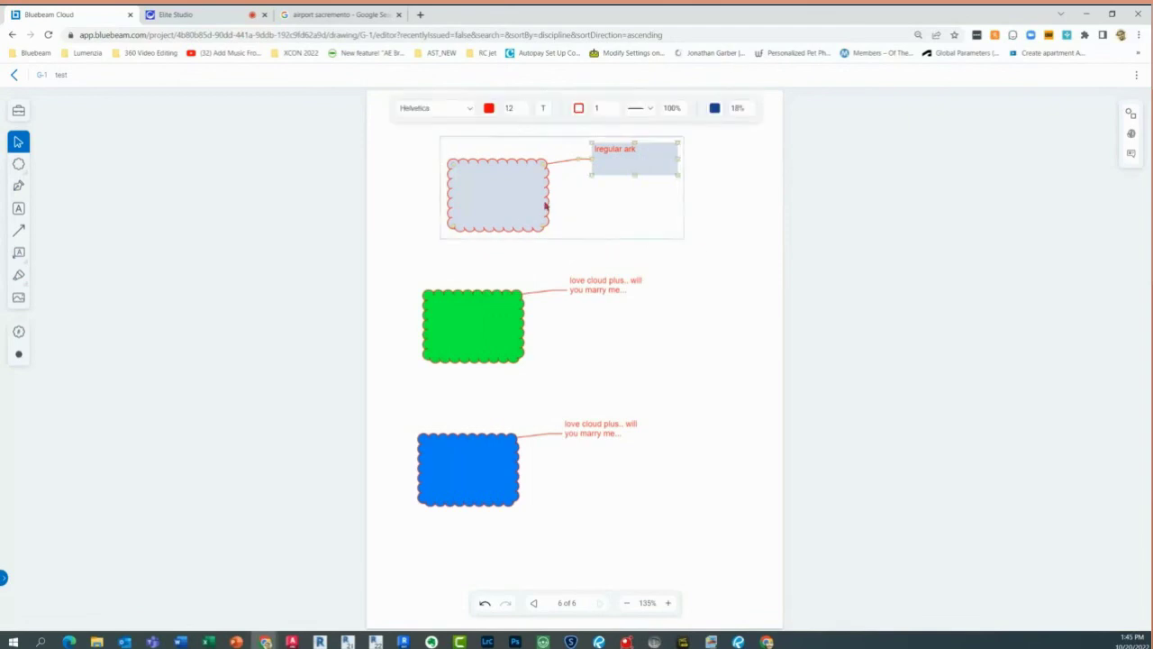
Open the Tool Chest and expand the Architect Review tool set
{"action": "right_click", "coordinate": [546, 206]}
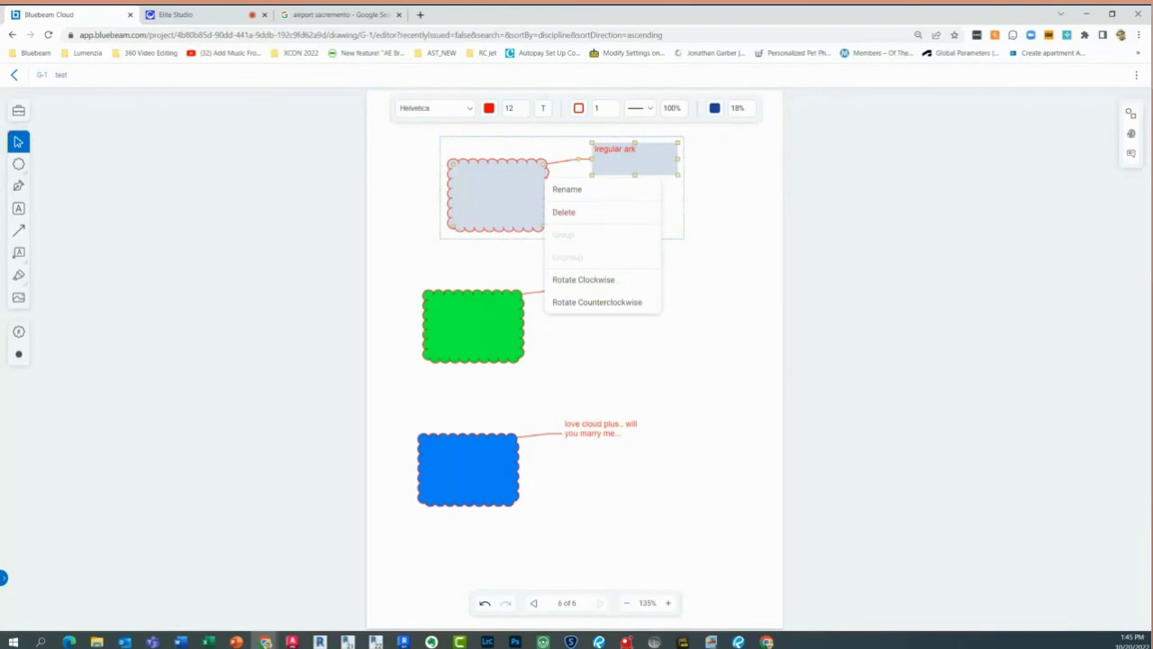
{"action": "left_click", "coordinate": [19, 112]}
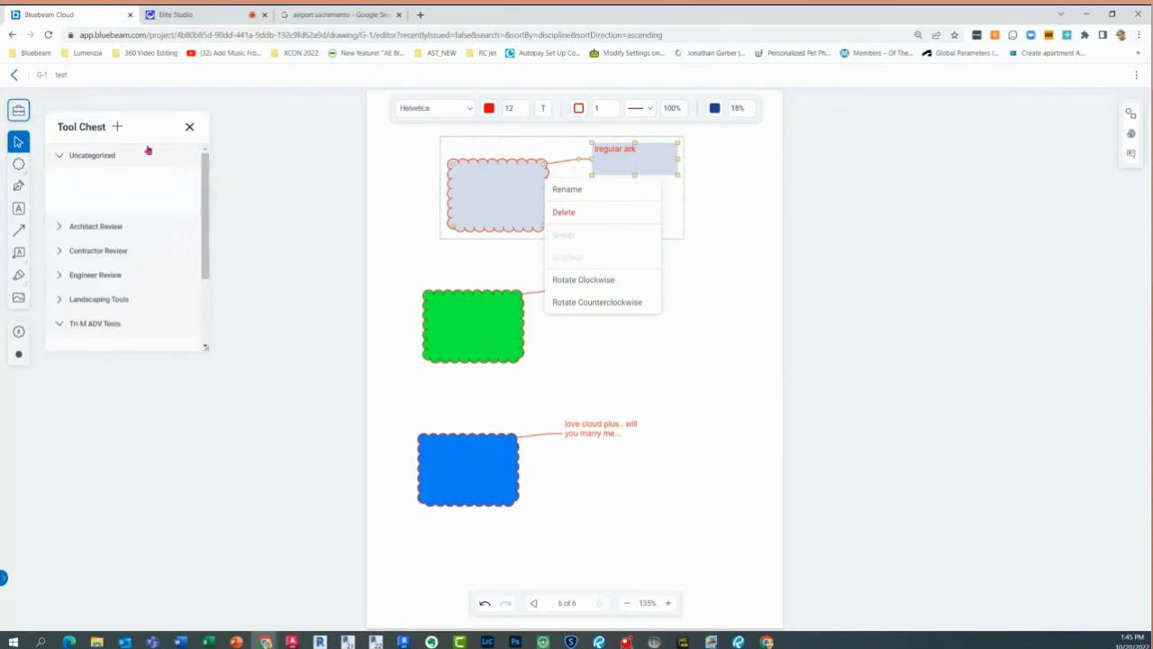
{"action": "left_click", "coordinate": [119, 127]}
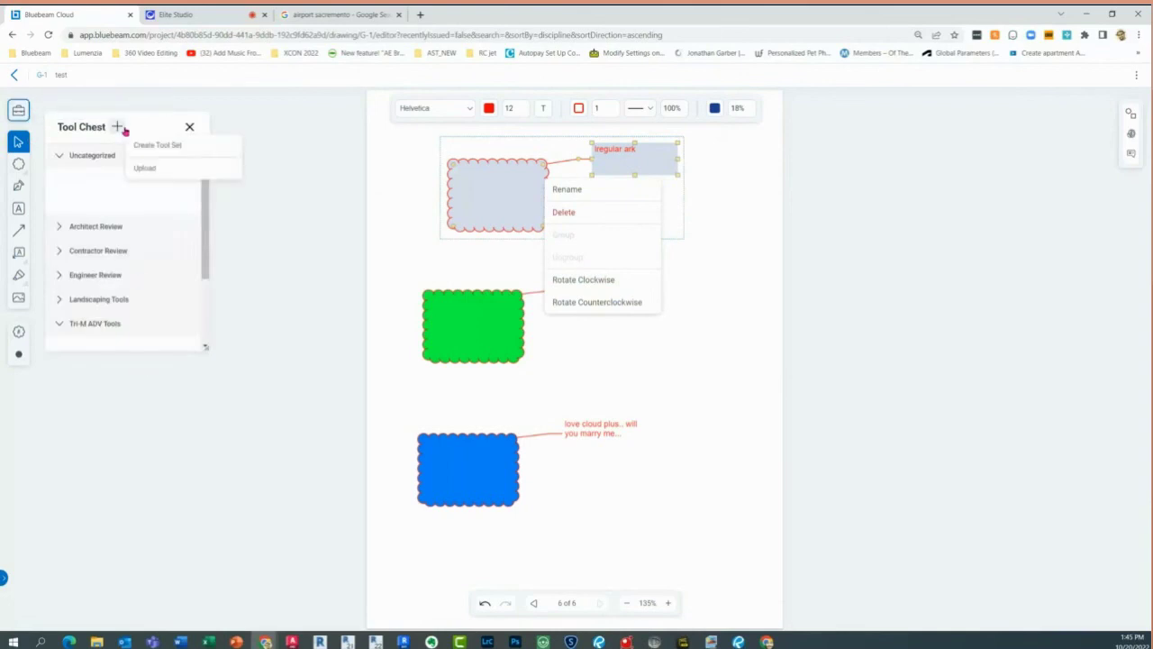
{"action": "left_click", "coordinate": [66, 231]}
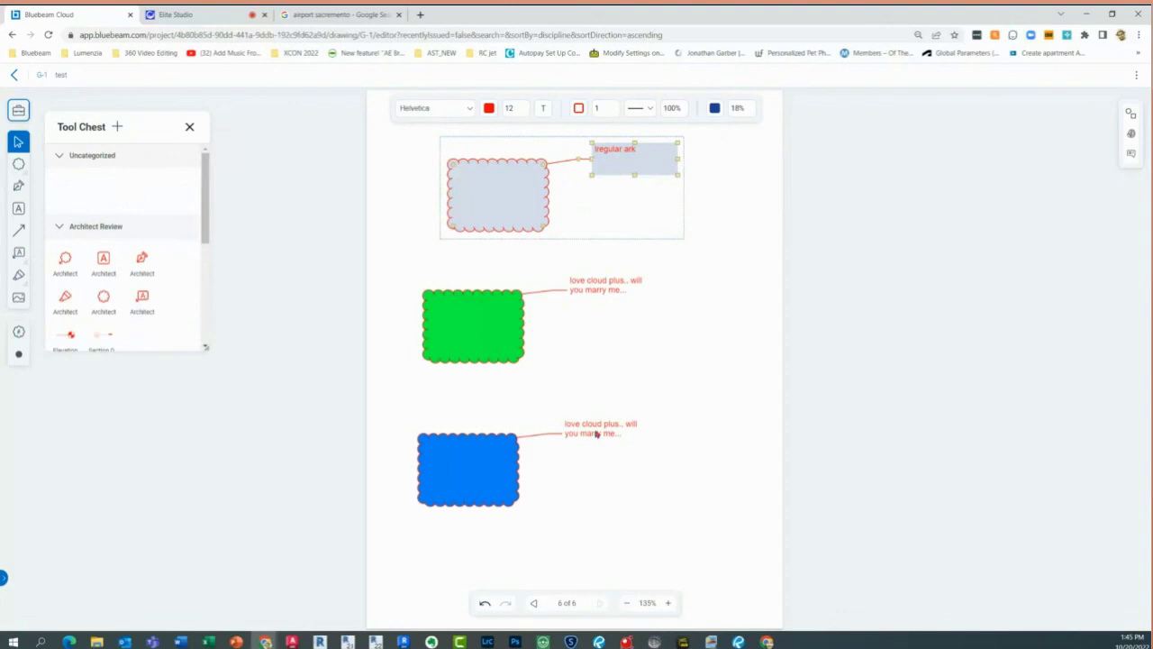
{"action": "left_click", "coordinate": [718, 400]}
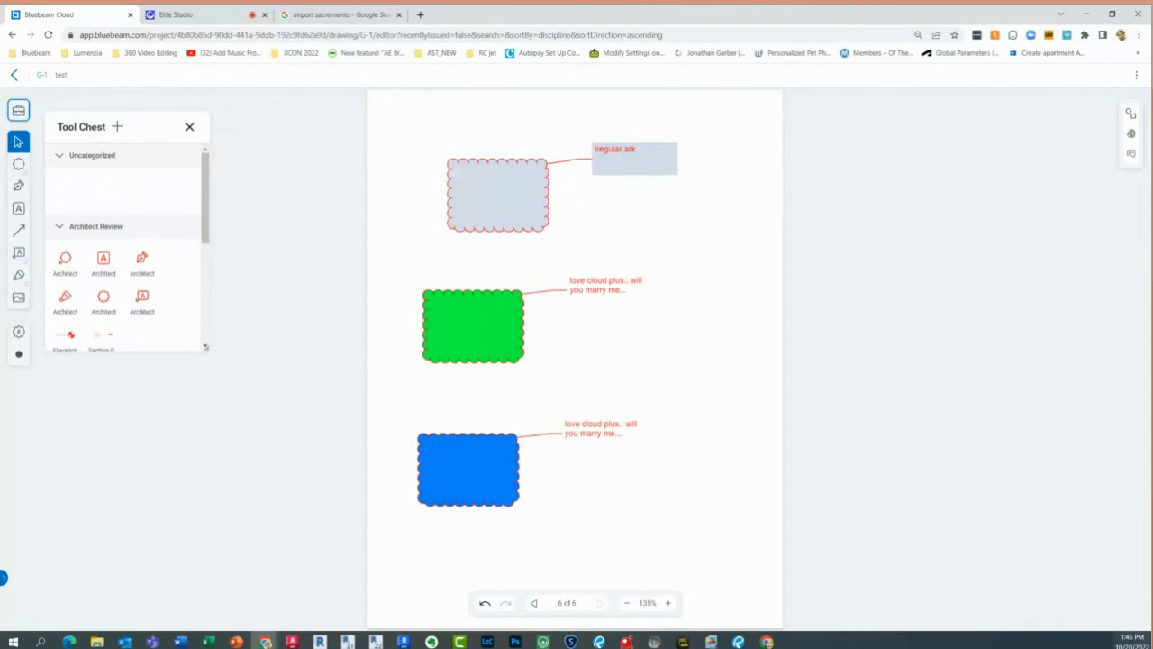
Leave sheet G-1 for the six-drawing grid, then go to Documents
{"action": "left_click", "coordinate": [14, 78]}
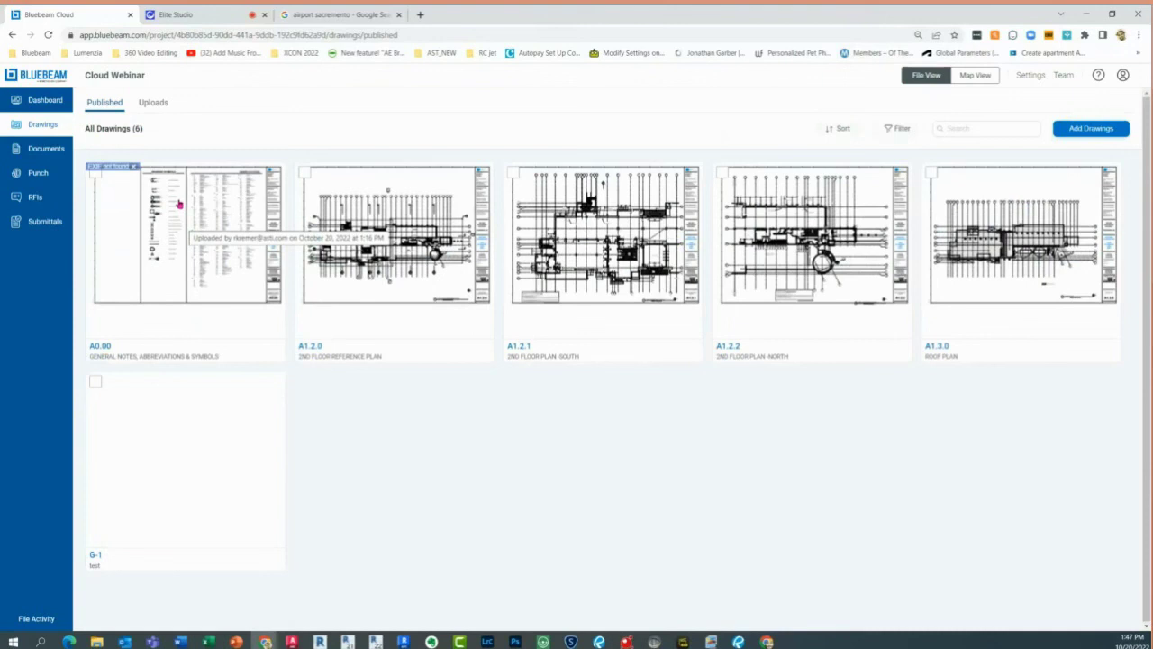
{"action": "left_click", "coordinate": [167, 148]}
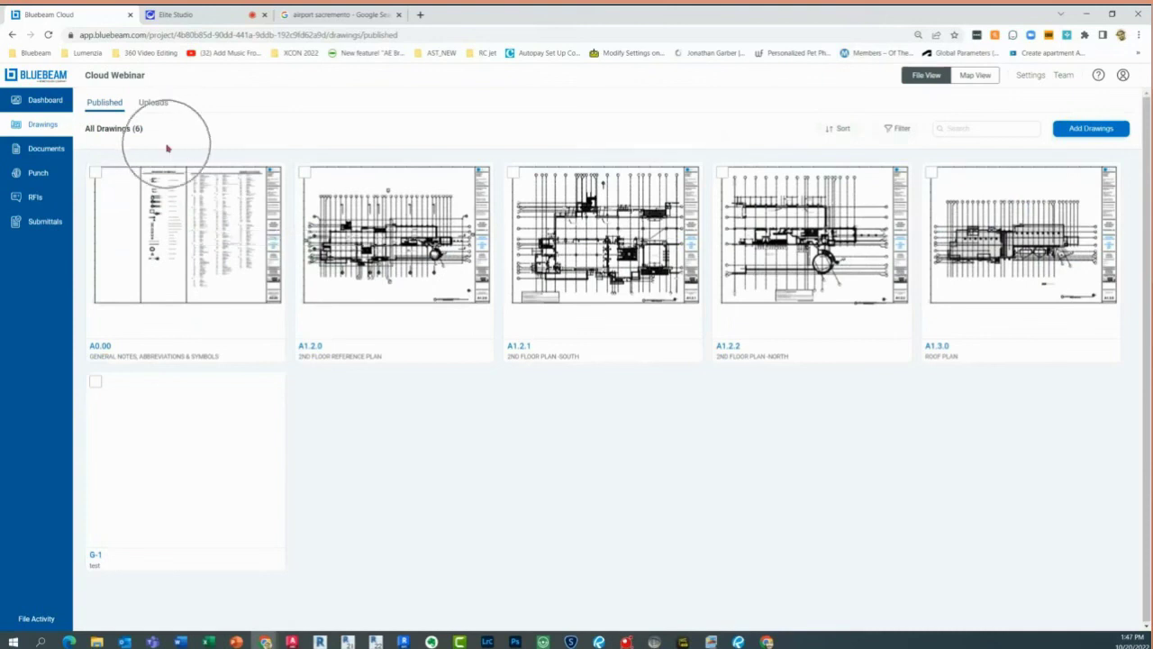
{"action": "left_click", "coordinate": [40, 126]}
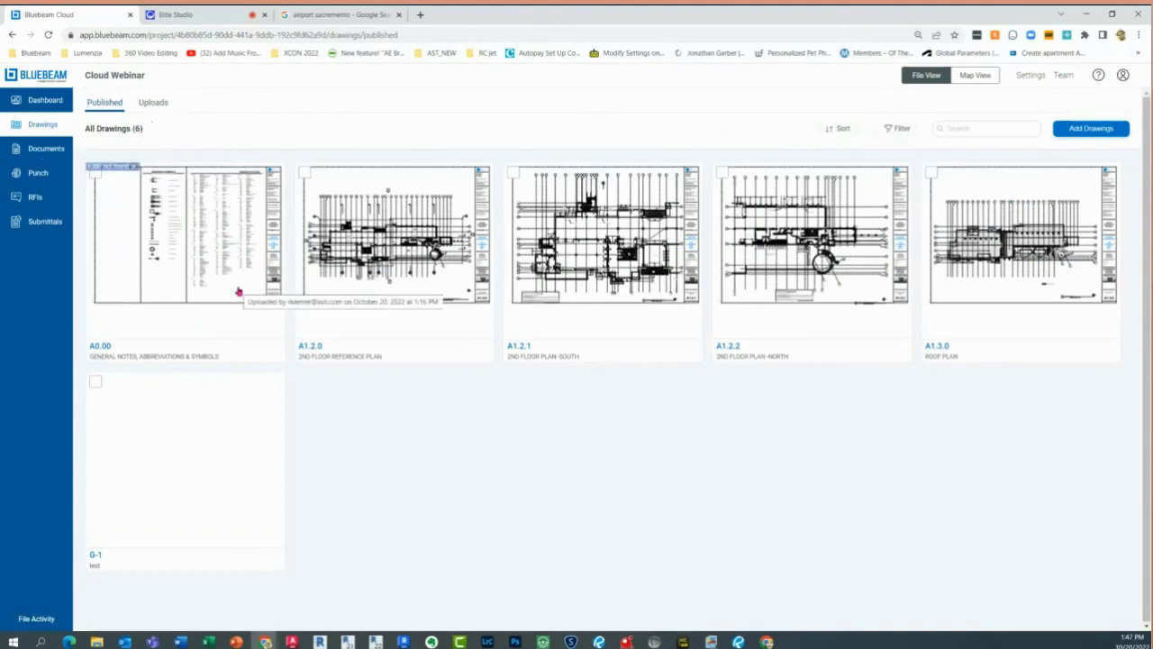
{"action": "left_click", "coordinate": [49, 148]}
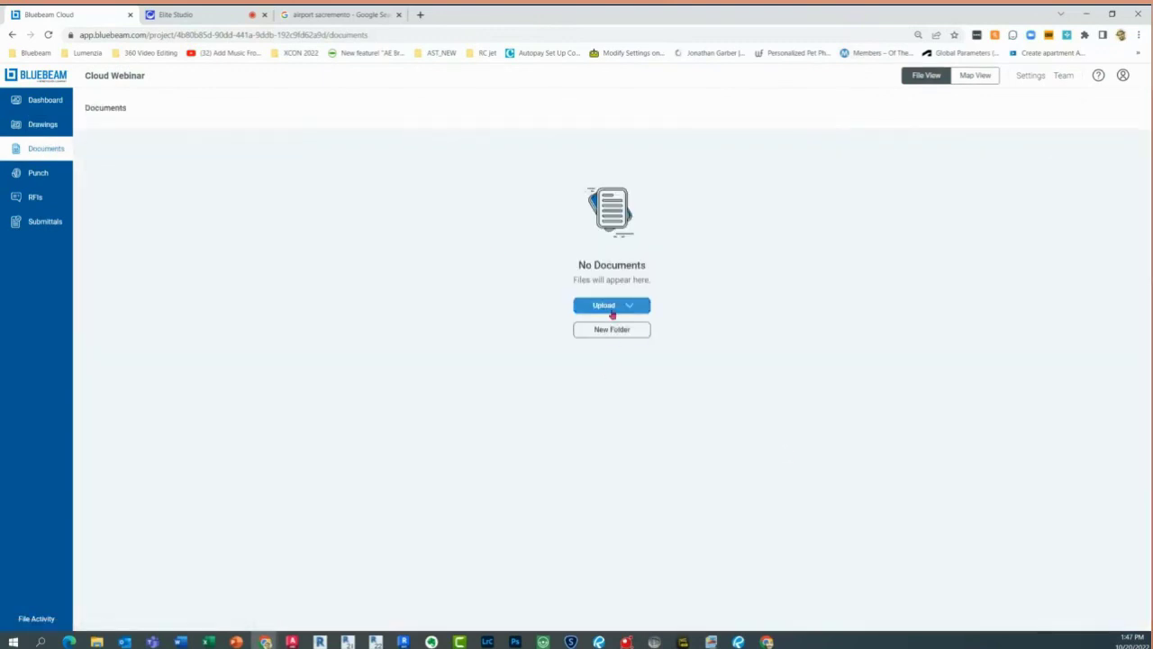
{"action": "left_click", "coordinate": [613, 311]}
{"action": "left_click", "coordinate": [695, 342]}
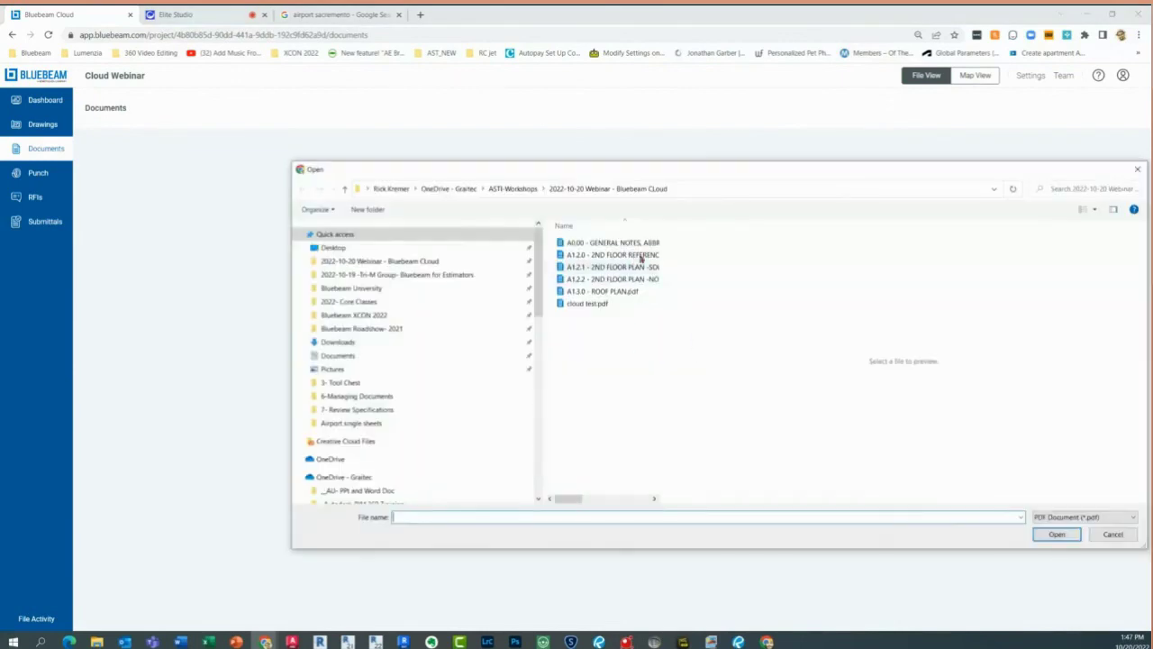
{"action": "left_click", "coordinate": [377, 266]}
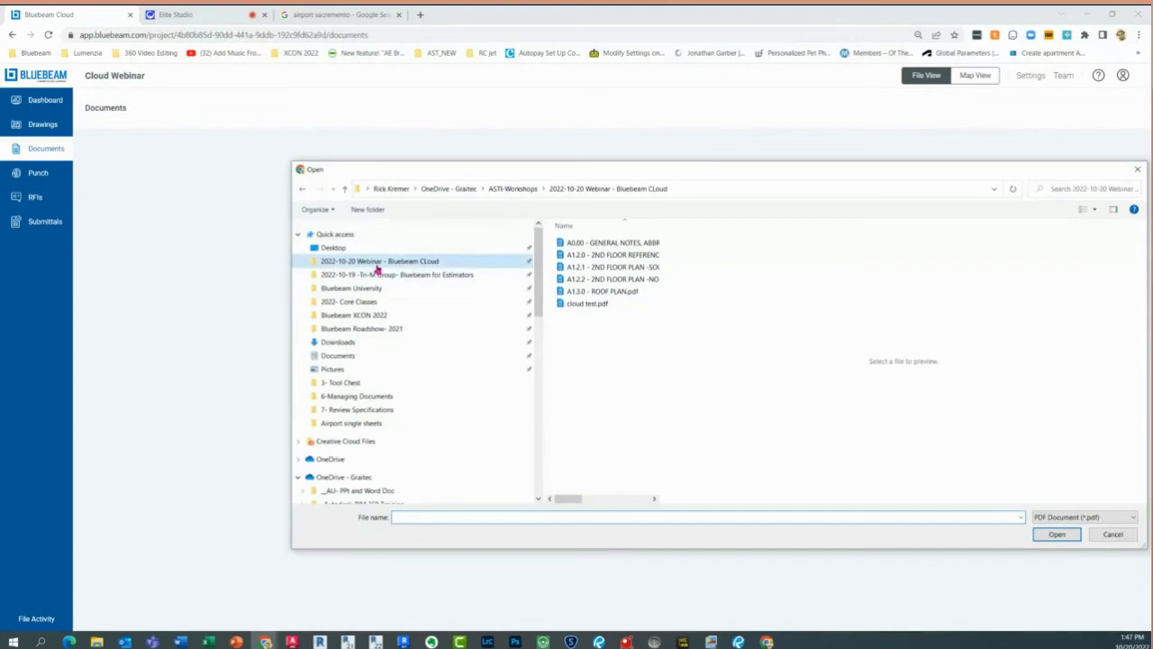
{"action": "left_click", "coordinate": [360, 358]}
{"action": "scroll", "coordinate": [616, 482], "scroll_direction": "down", "scroll_amount": 7}
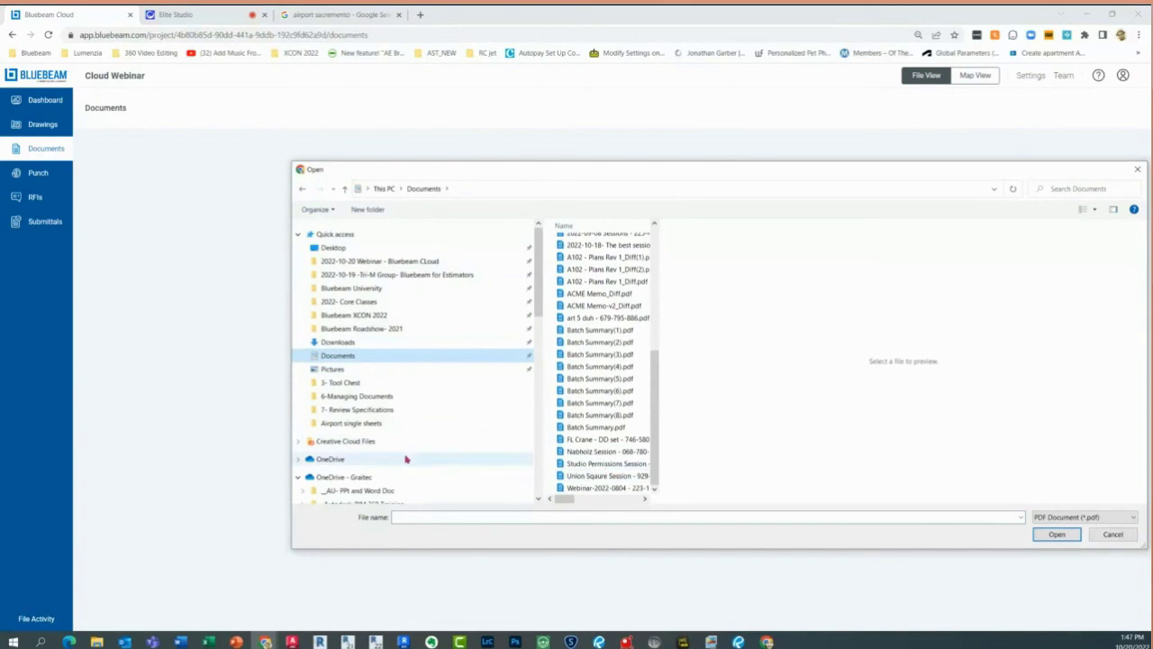
{"action": "left_click", "coordinate": [365, 290]}
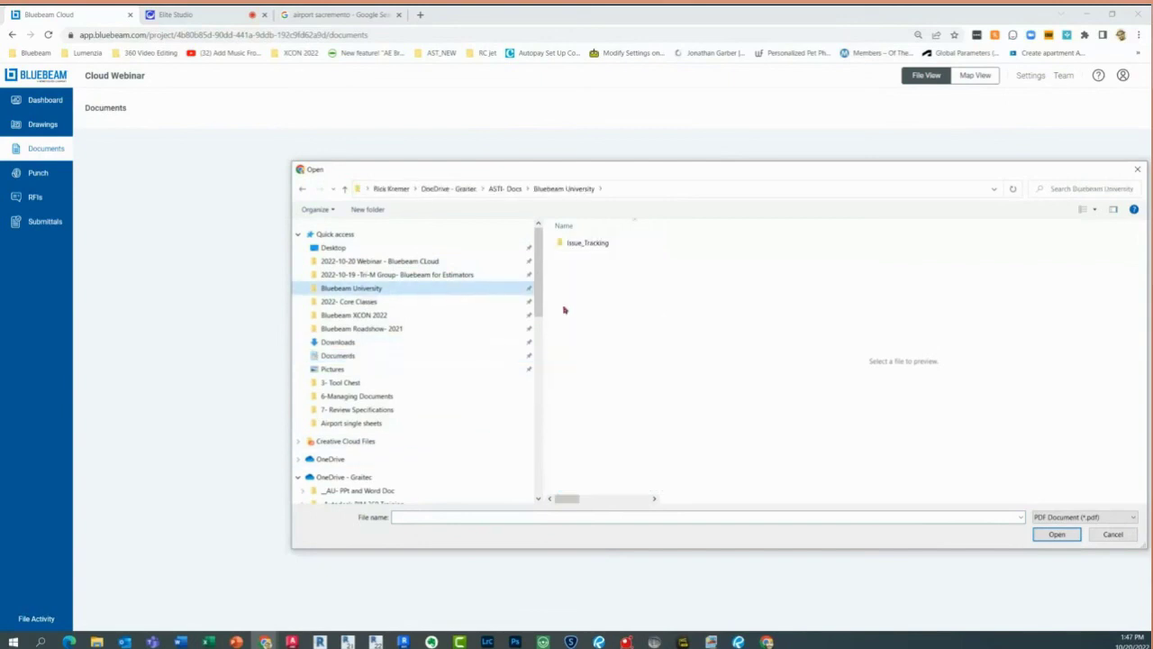
{"action": "double_click", "coordinate": [578, 242]}
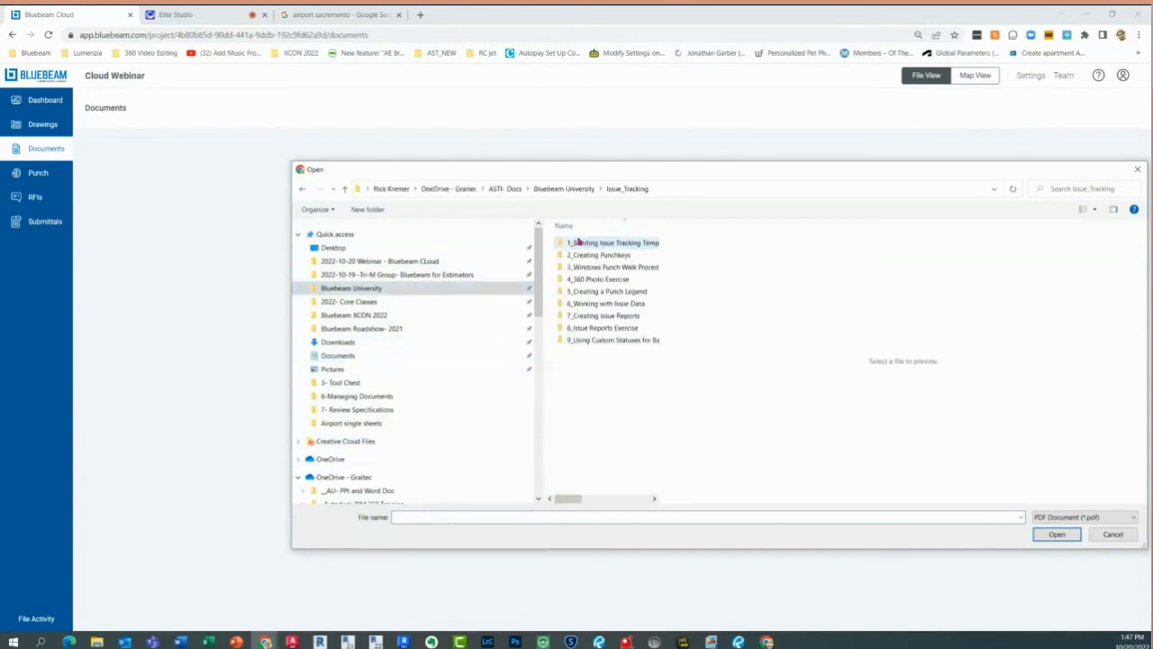
{"action": "double_click", "coordinate": [613, 303]}
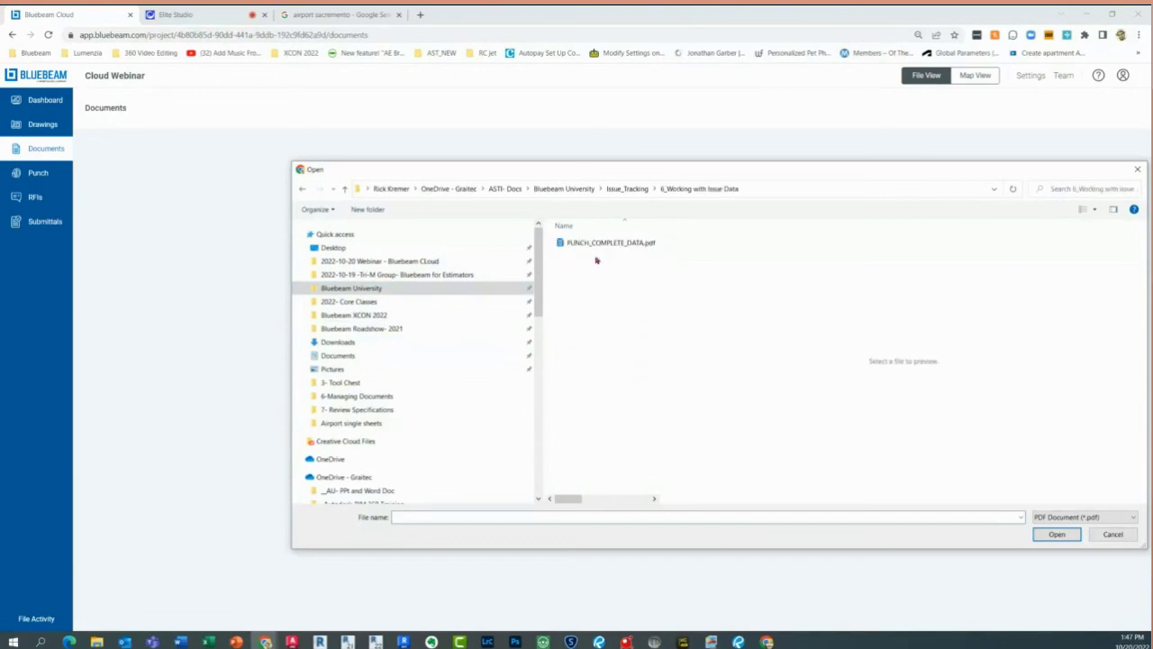
{"action": "left_click", "coordinate": [626, 189]}
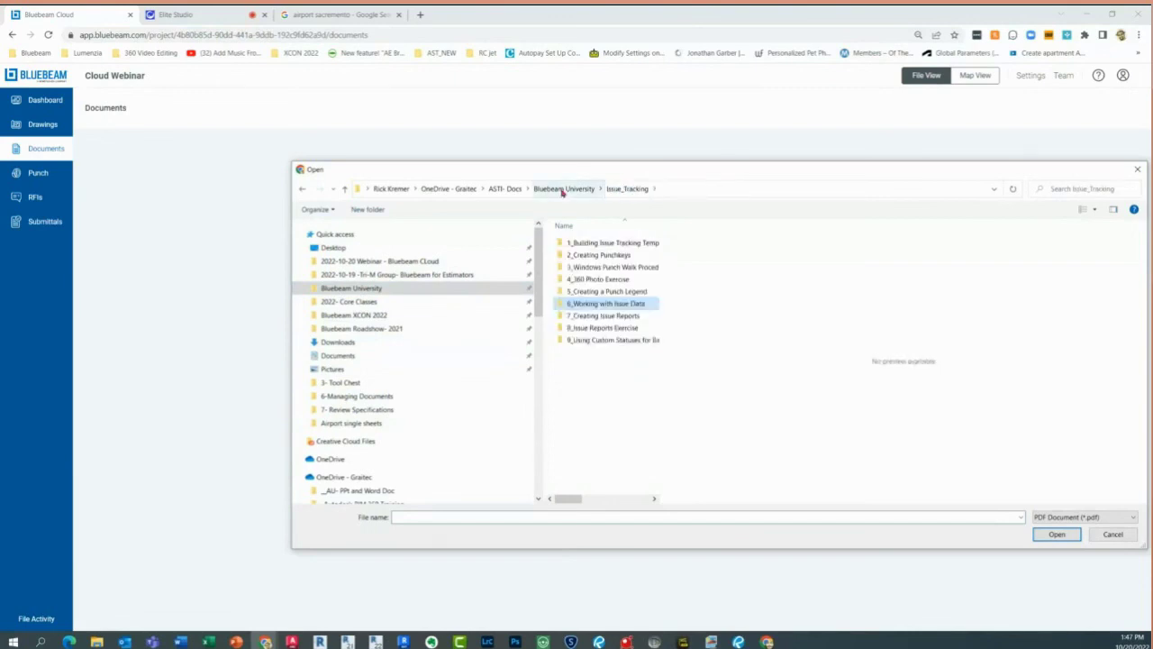
{"action": "left_click", "coordinate": [366, 371]}
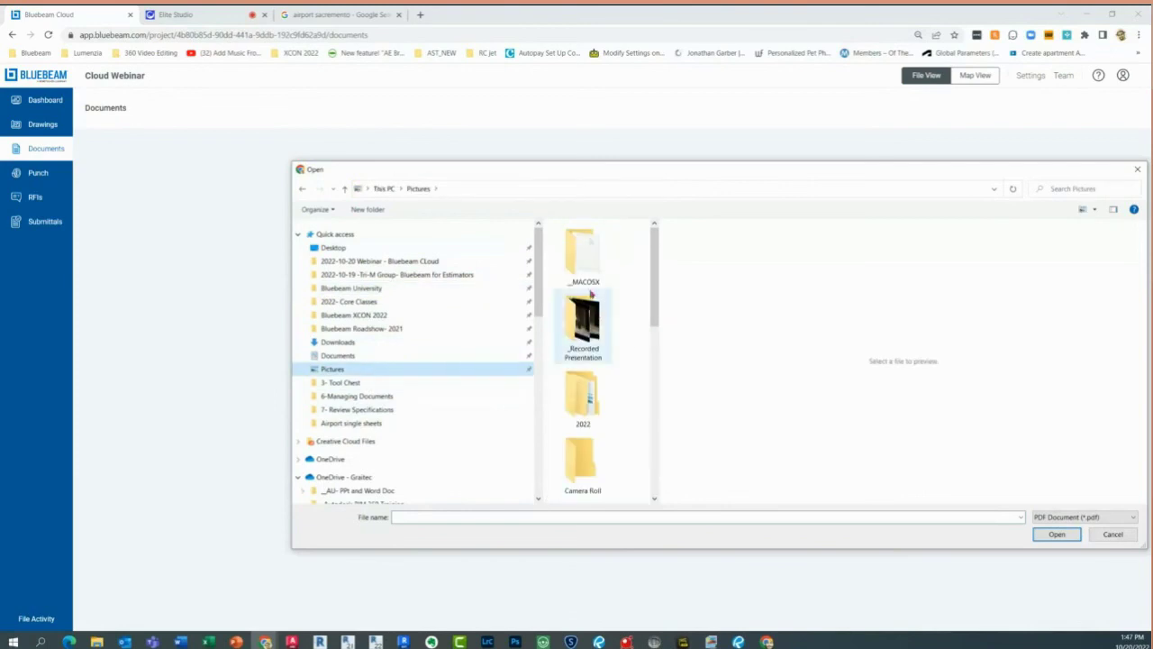
{"action": "double_click", "coordinate": [588, 392]}
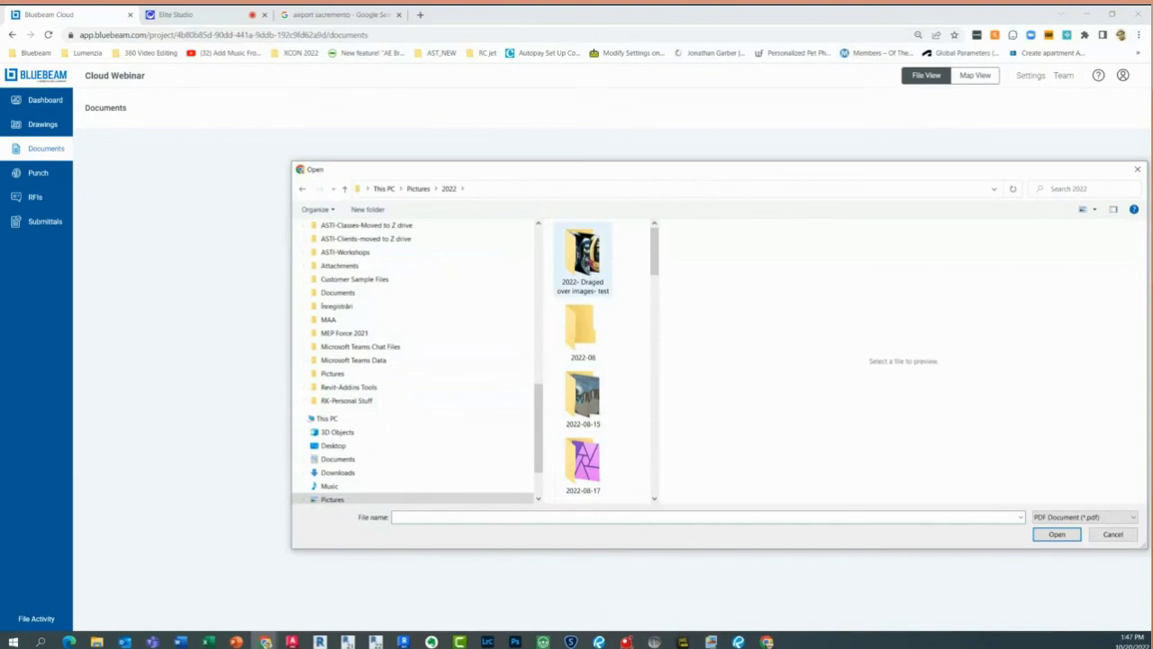
{"action": "double_click", "coordinate": [583, 396]}
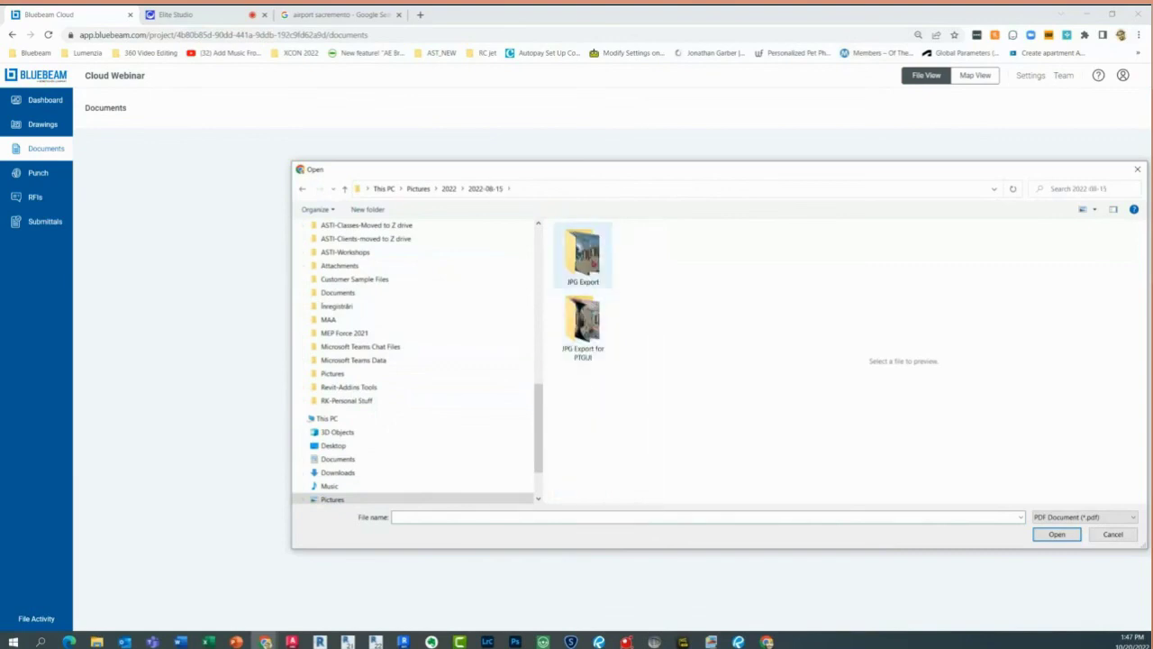
{"action": "double_click", "coordinate": [594, 262]}
{"action": "left_click", "coordinate": [1088, 520]}
{"action": "left_click", "coordinate": [1084, 529]}
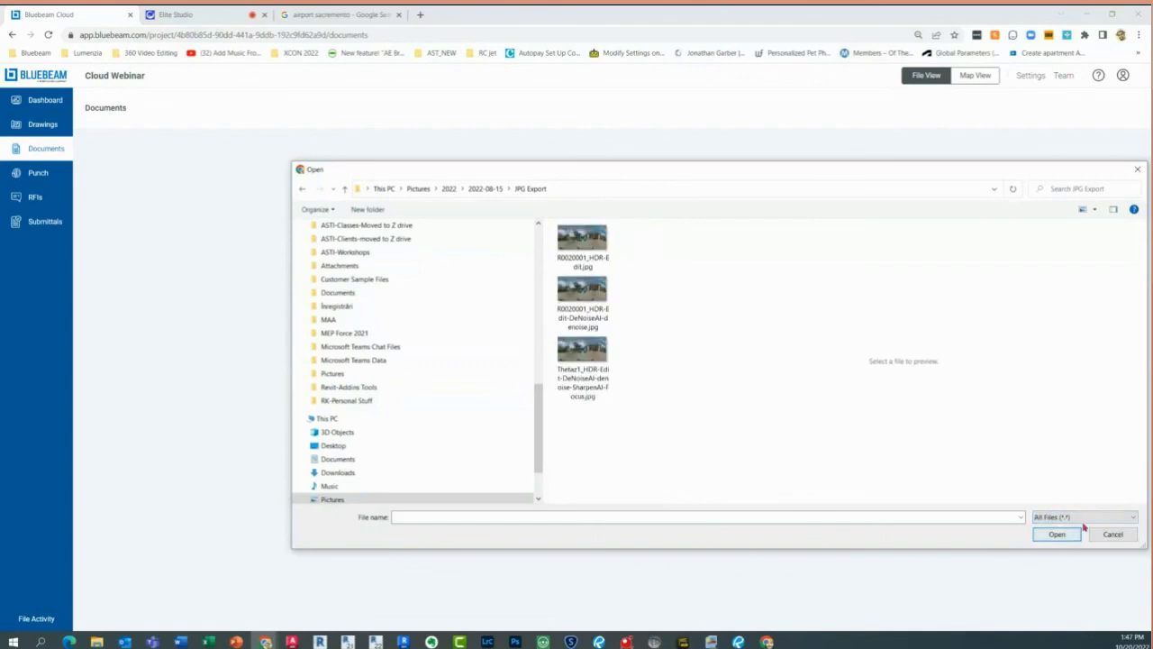
{"action": "left_click", "coordinate": [593, 356]}
{"action": "left_click", "coordinate": [598, 260]}
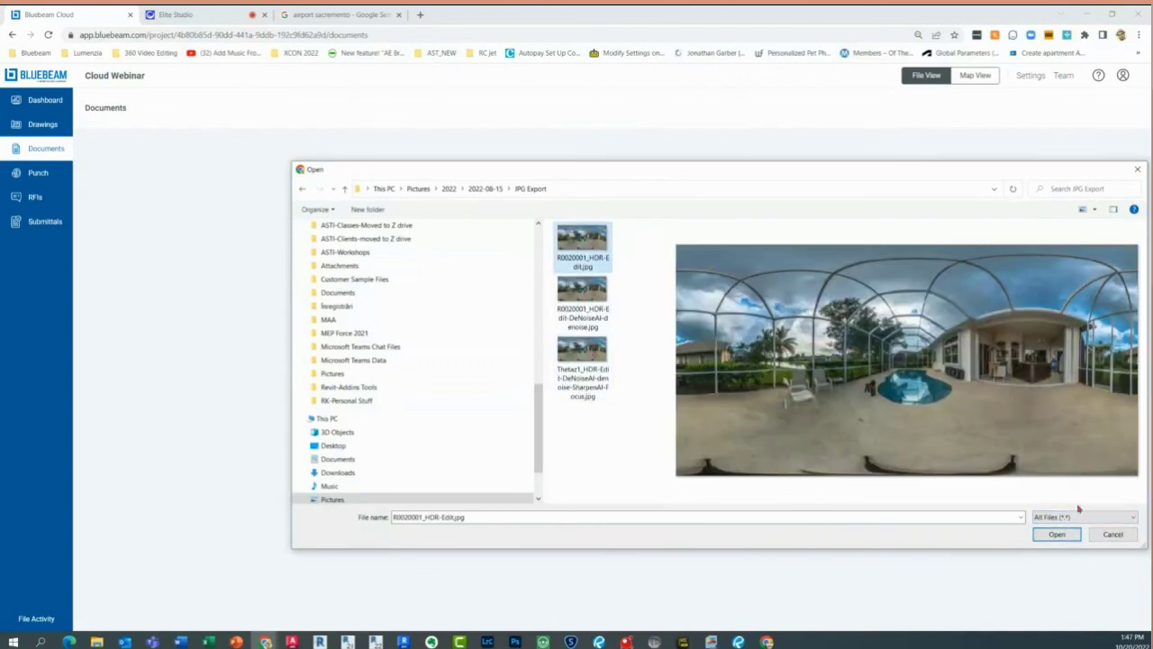
{"action": "left_click", "coordinate": [1070, 537]}
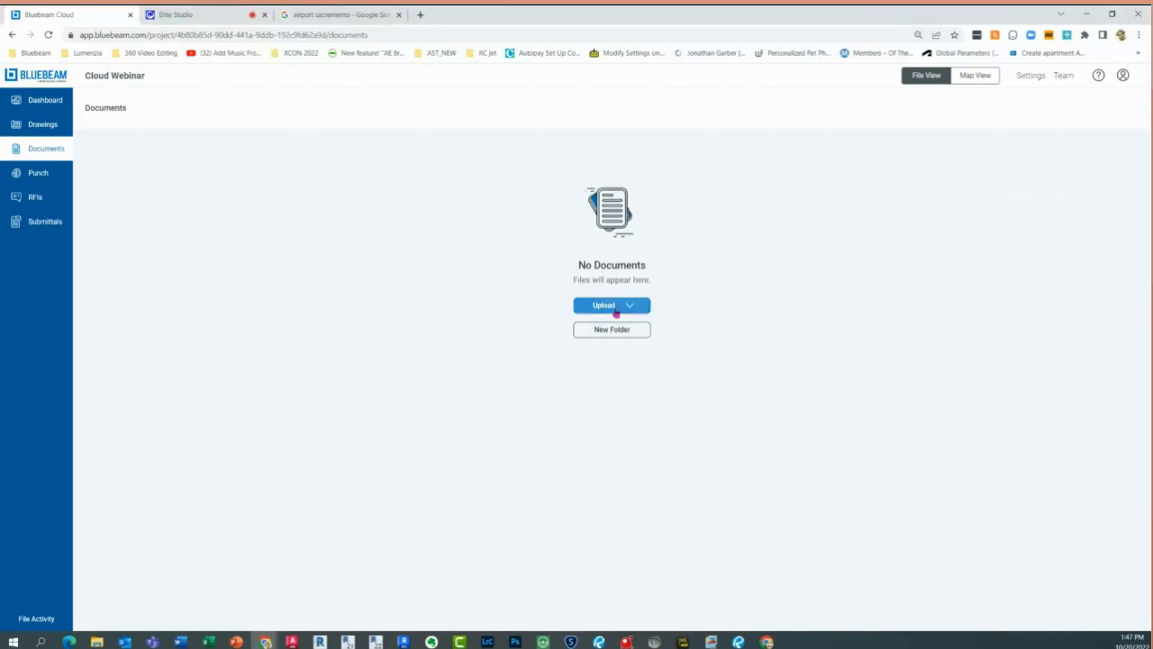
{"action": "left_click", "coordinate": [616, 314]}
{"action": "left_click", "coordinate": [678, 331]}
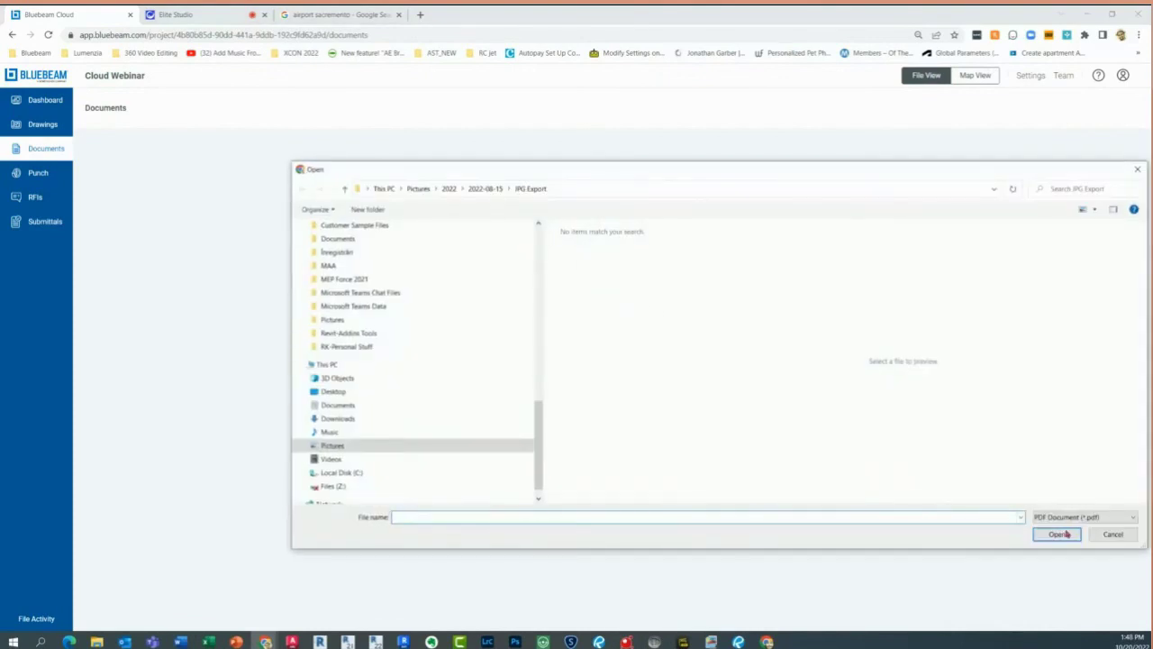
{"action": "left_click", "coordinate": [1114, 535]}
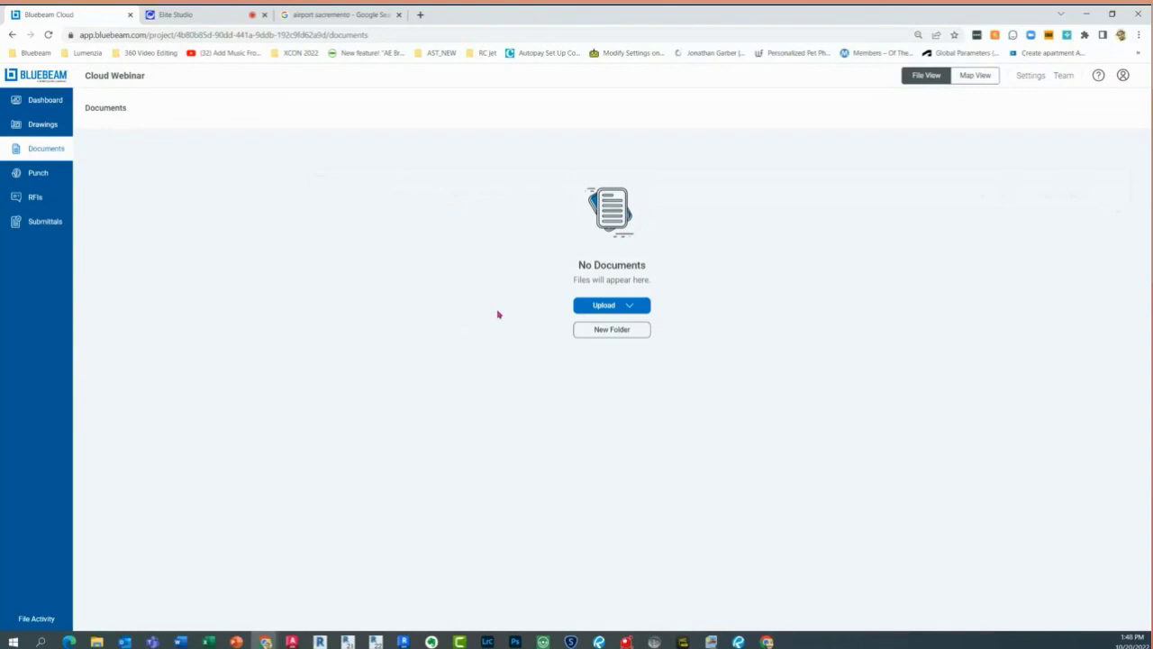
Open sheet A1.2.1, 2nd Floor Plan - South, from the project dashboard
{"action": "left_click", "coordinate": [48, 104]}
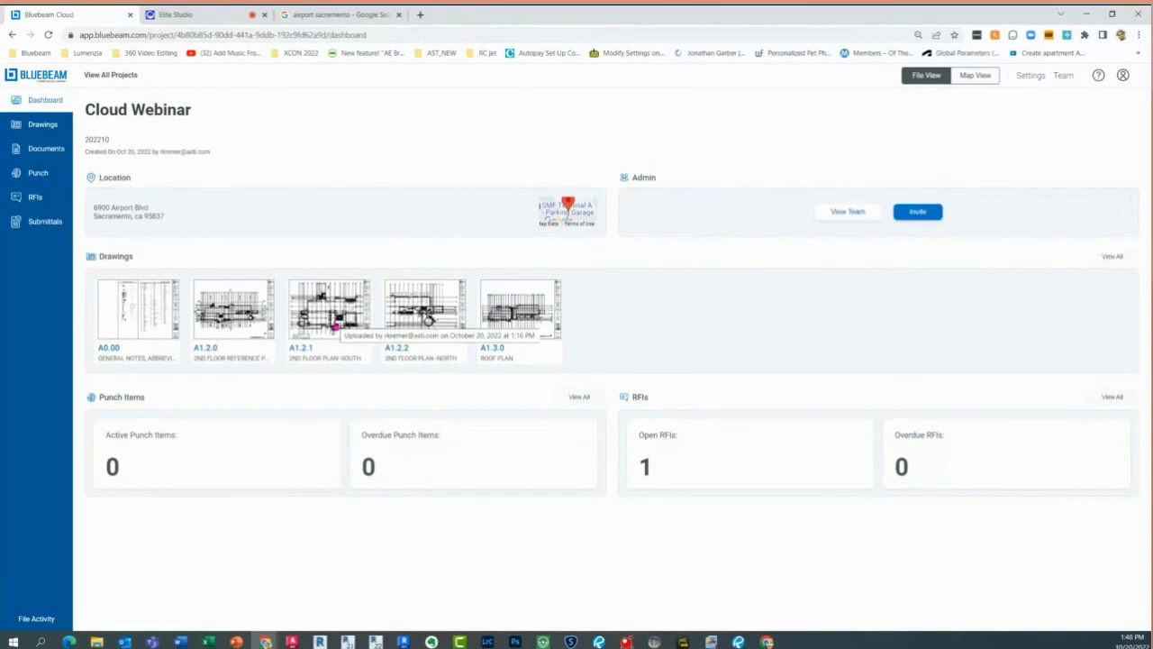
{"action": "left_click", "coordinate": [334, 326]}
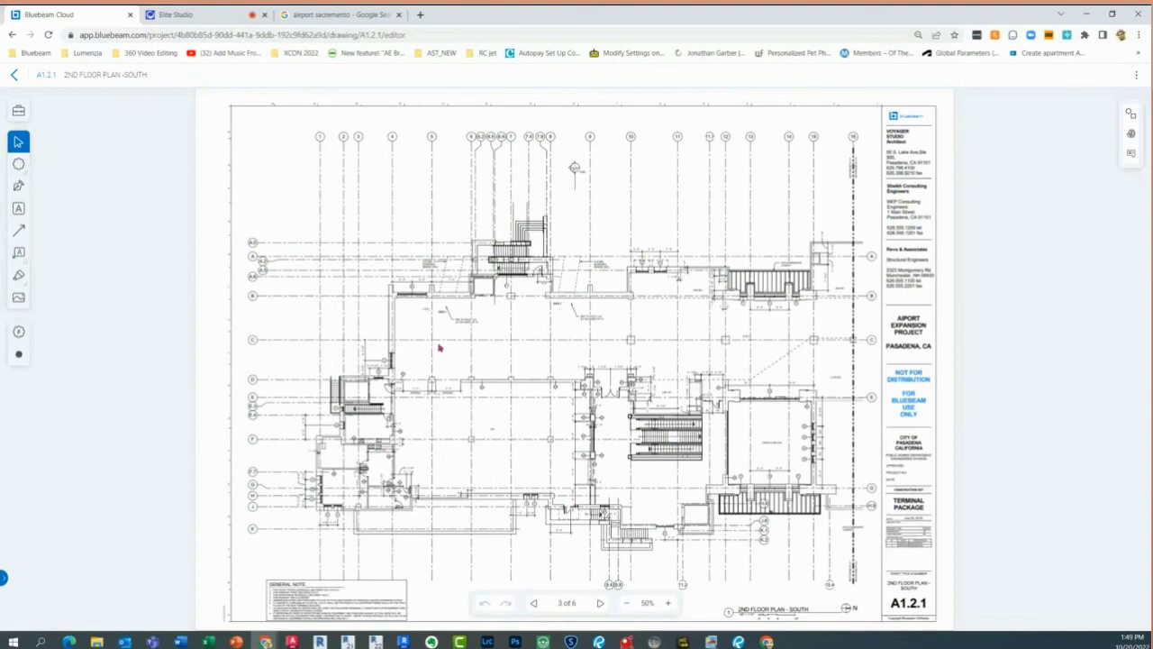
Leave sheet A1.2.1, view the RFI email full-screen, then return to the project dashboard
{"action": "left_click", "coordinate": [551, 310]}
{"action": "left_click", "coordinate": [19, 277]}
{"action": "left_click", "coordinate": [15, 77]}
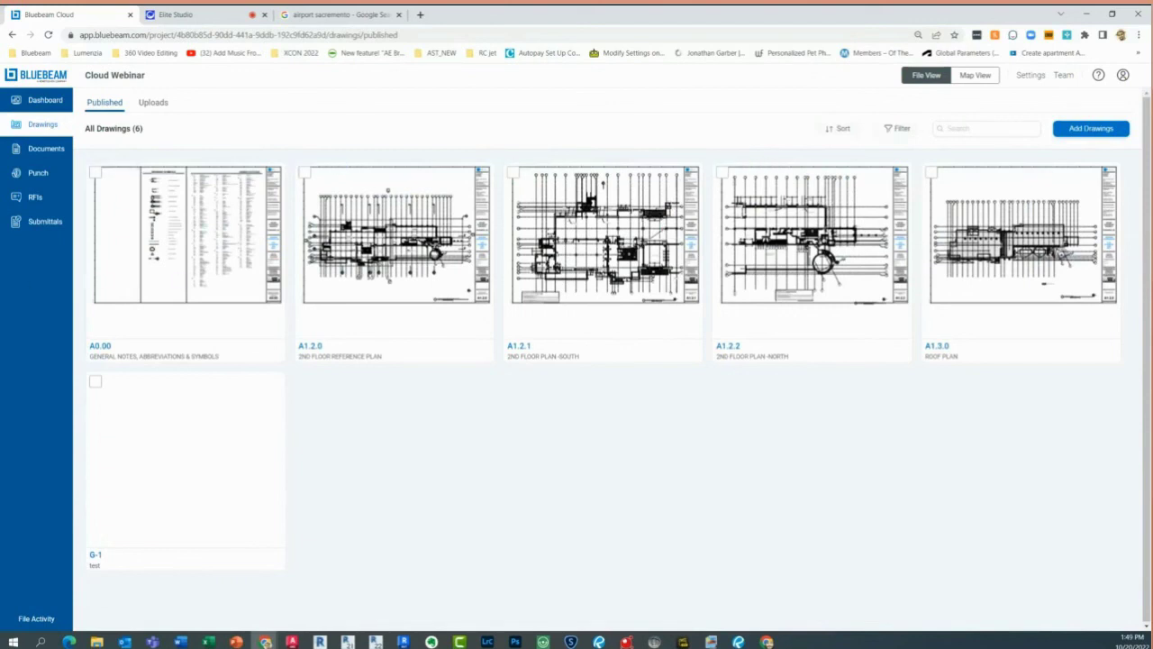
{"action": "left_click_drag", "start_coordinate": [0, 216], "coordinate": [201, 51]}
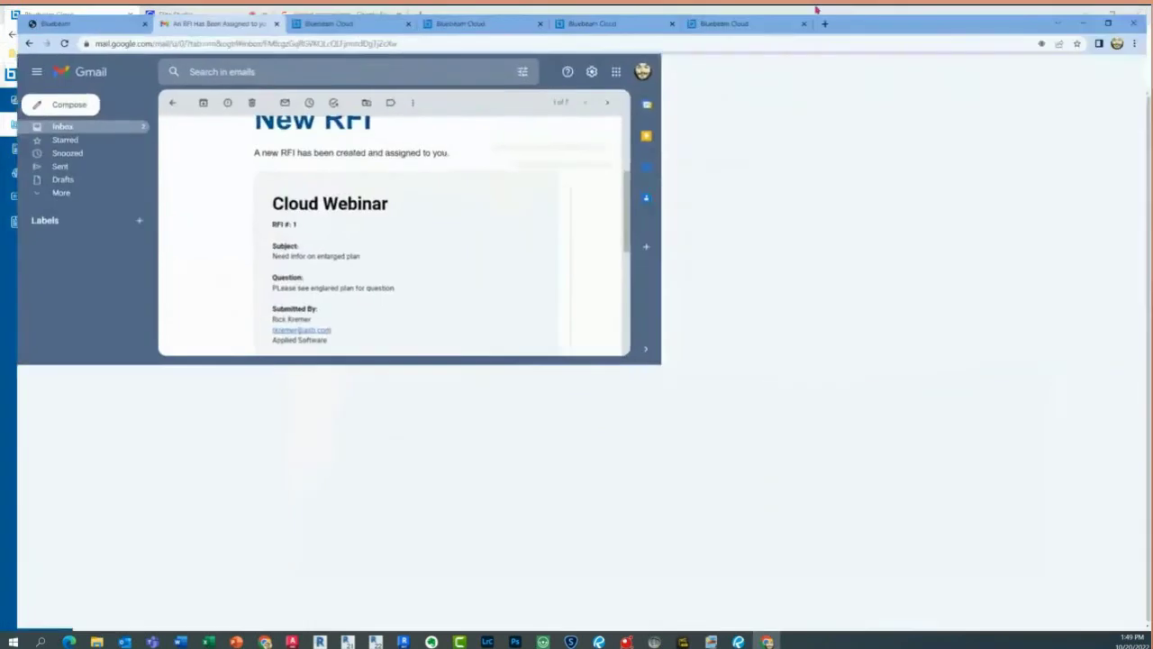
{"action": "double_click", "coordinate": [397, 51]}
{"action": "left_click", "coordinate": [353, 15]}
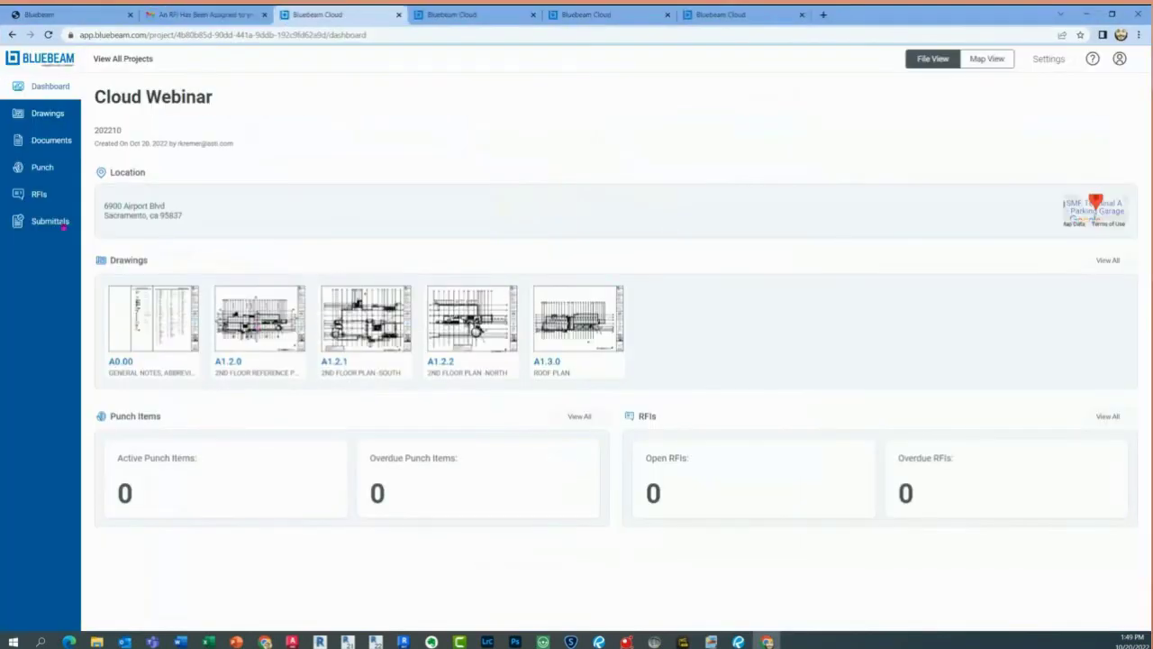
Open the RFI list, then minimize that browser window to reveal the six-sheet Drawings grid
{"action": "left_click", "coordinate": [40, 194]}
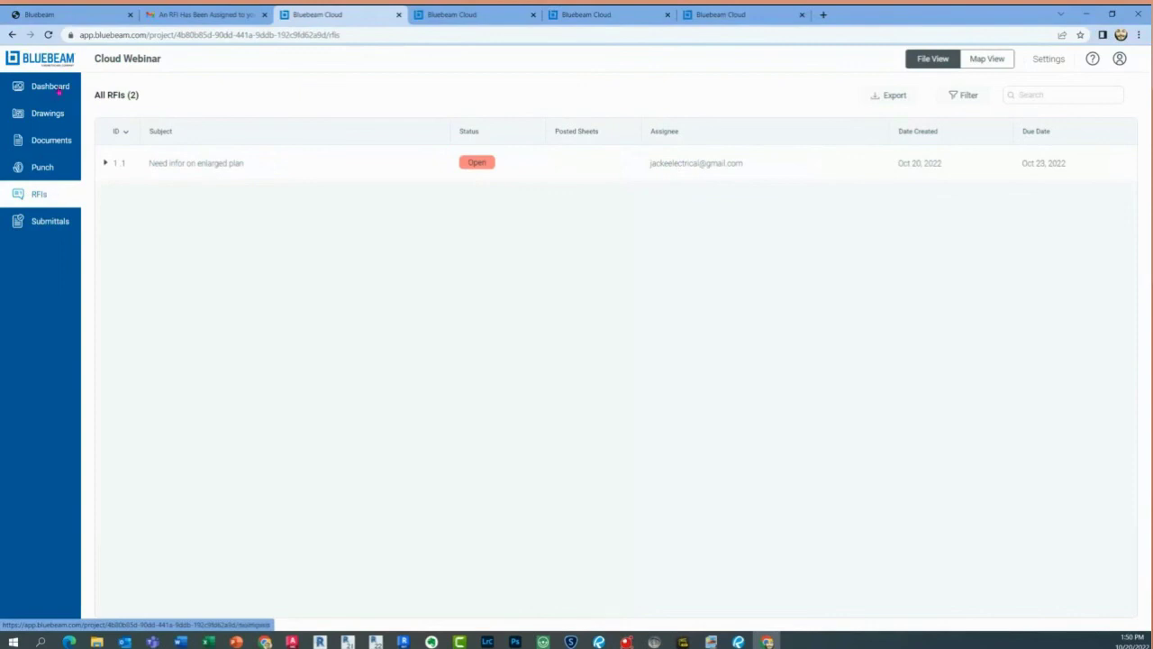
{"action": "left_click", "coordinate": [258, 279]}
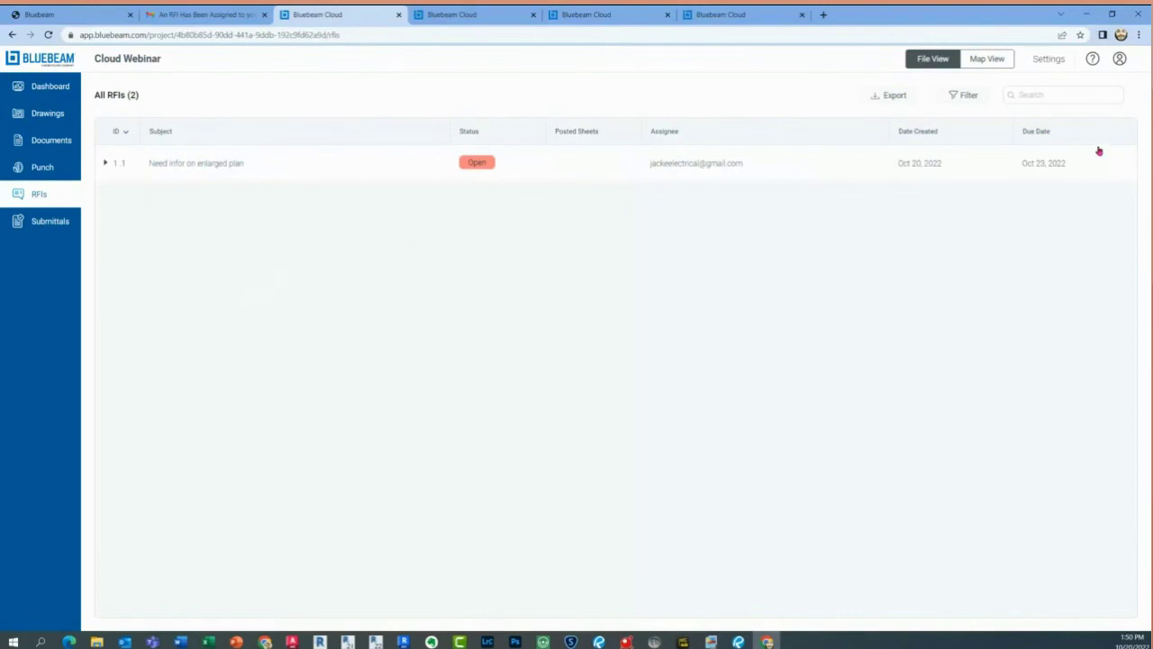
{"action": "left_click", "coordinate": [1087, 14]}
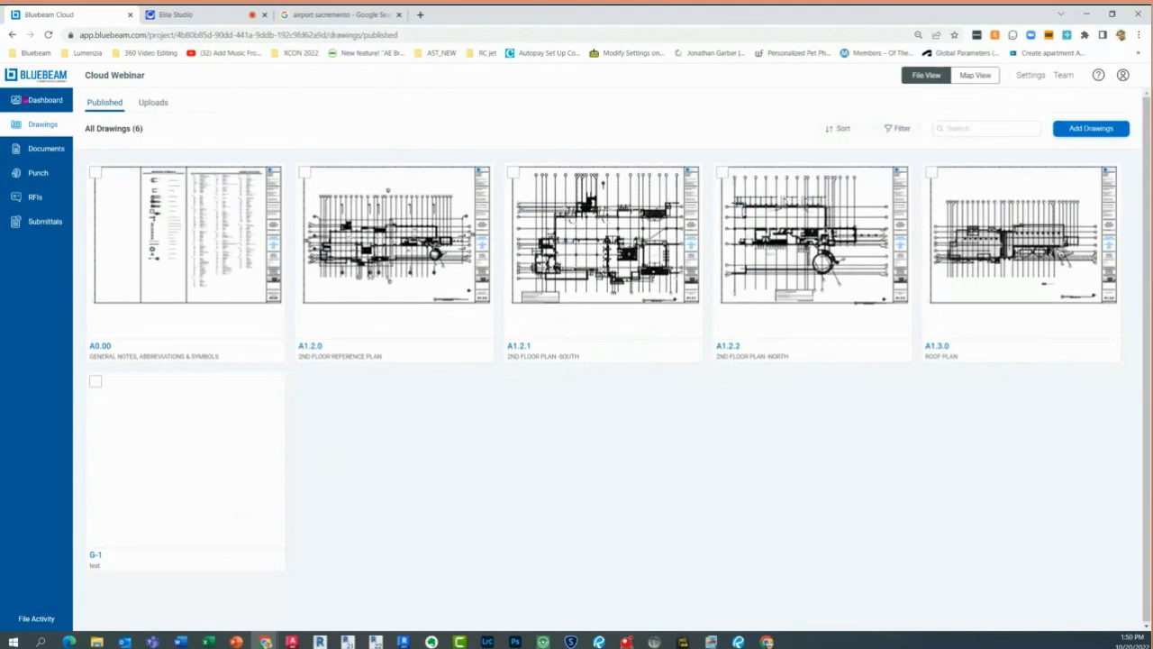
Open the Cloud Webinar dashboard showing one open RFI and zero punch items
{"action": "left_click", "coordinate": [47, 105]}
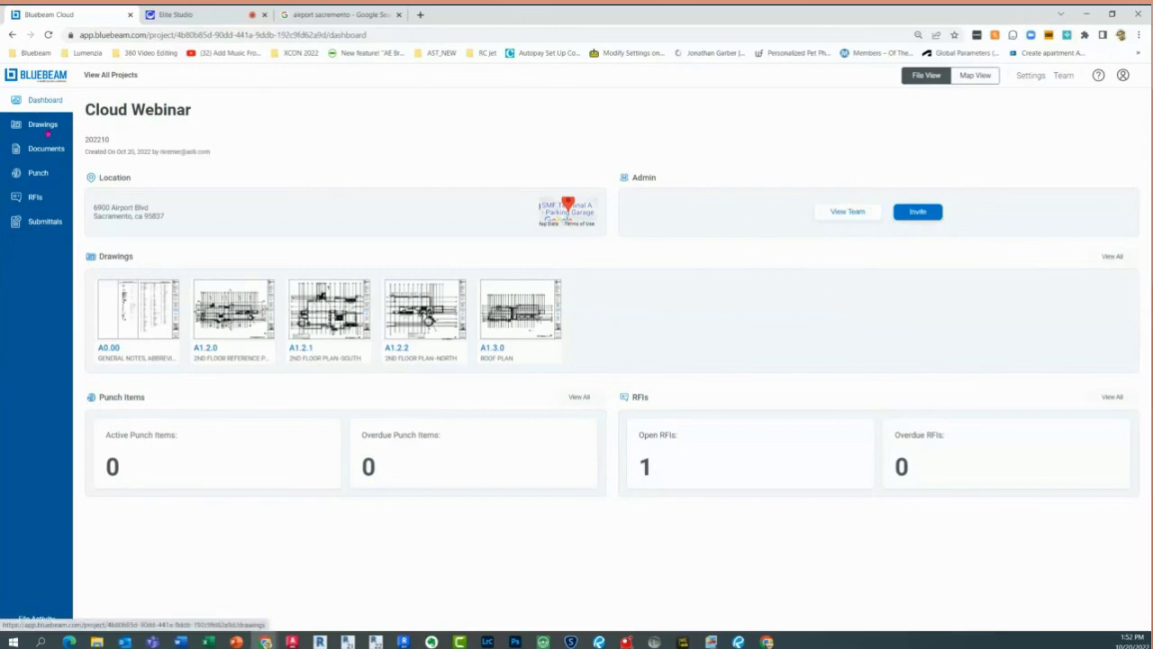
On Drawings, select sheets A0.00 and A1.2.0 and show File Activity's six completed uploads
{"action": "left_click", "coordinate": [52, 124]}
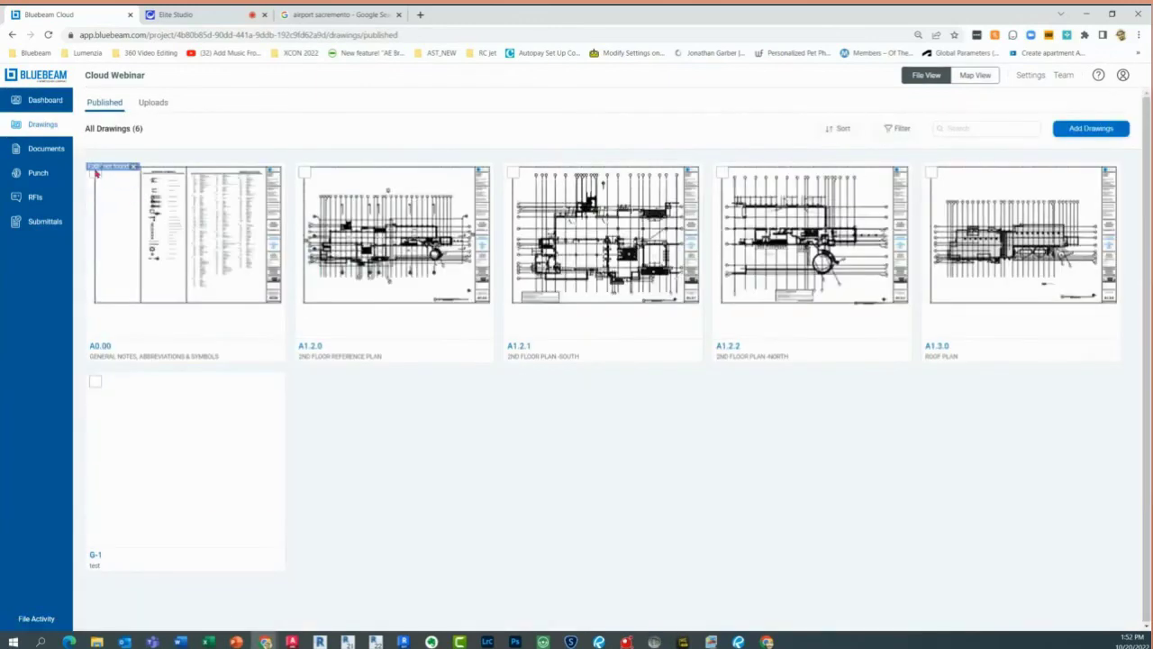
{"action": "left_click", "coordinate": [95, 173]}
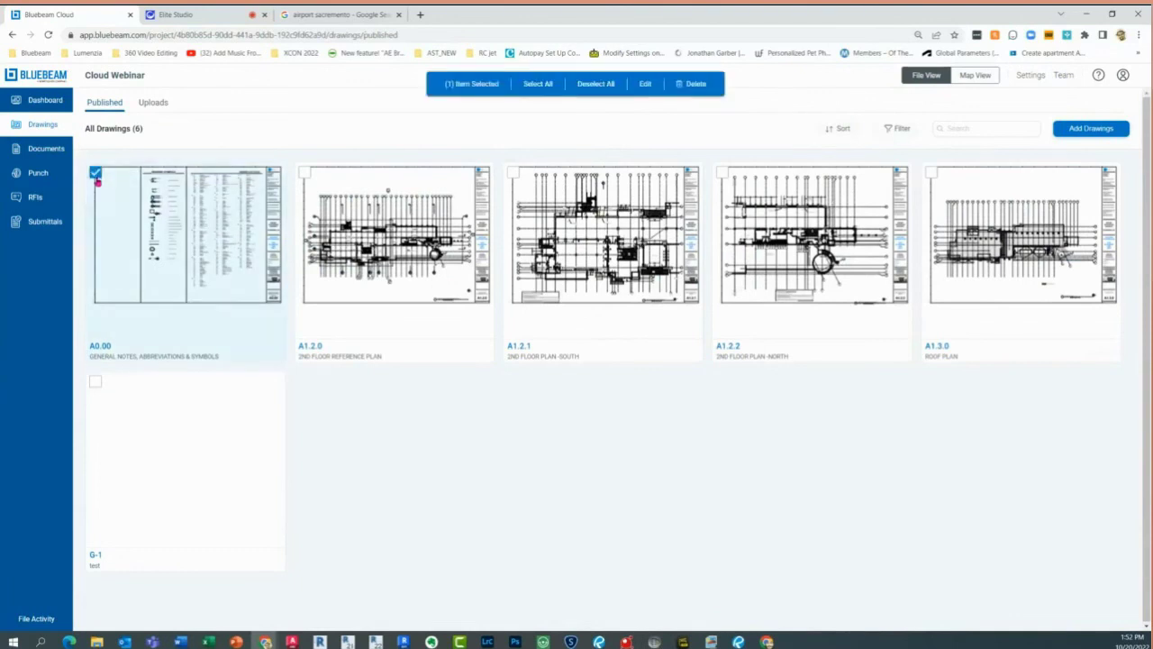
{"action": "left_click", "coordinate": [305, 173]}
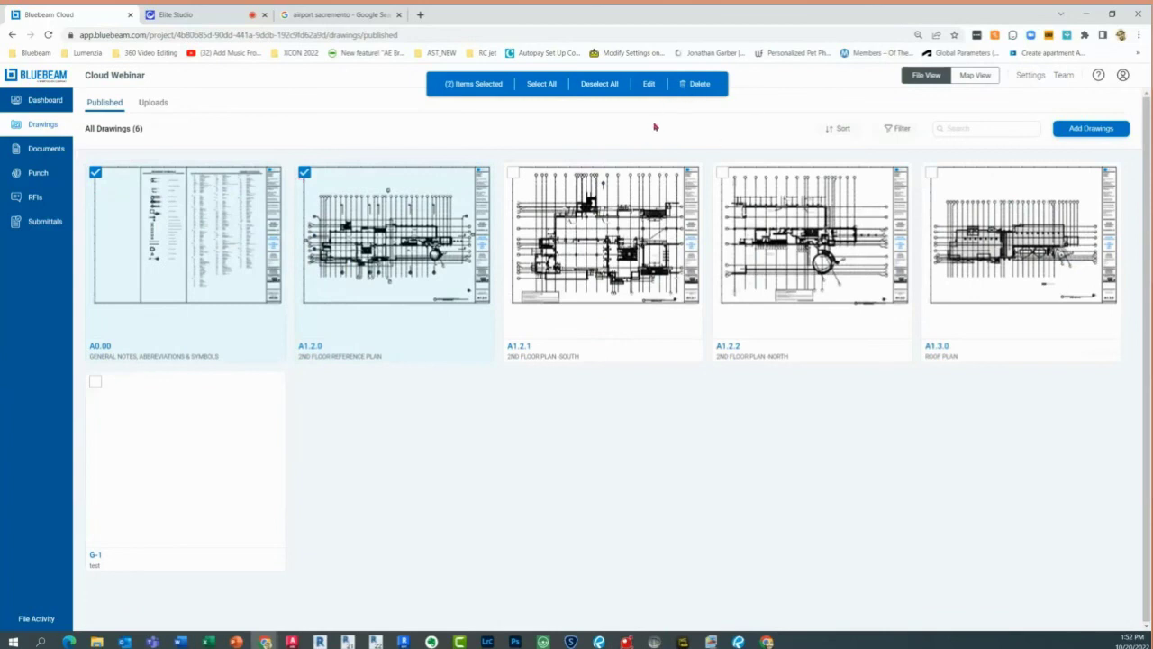
{"action": "left_click", "coordinate": [37, 621]}
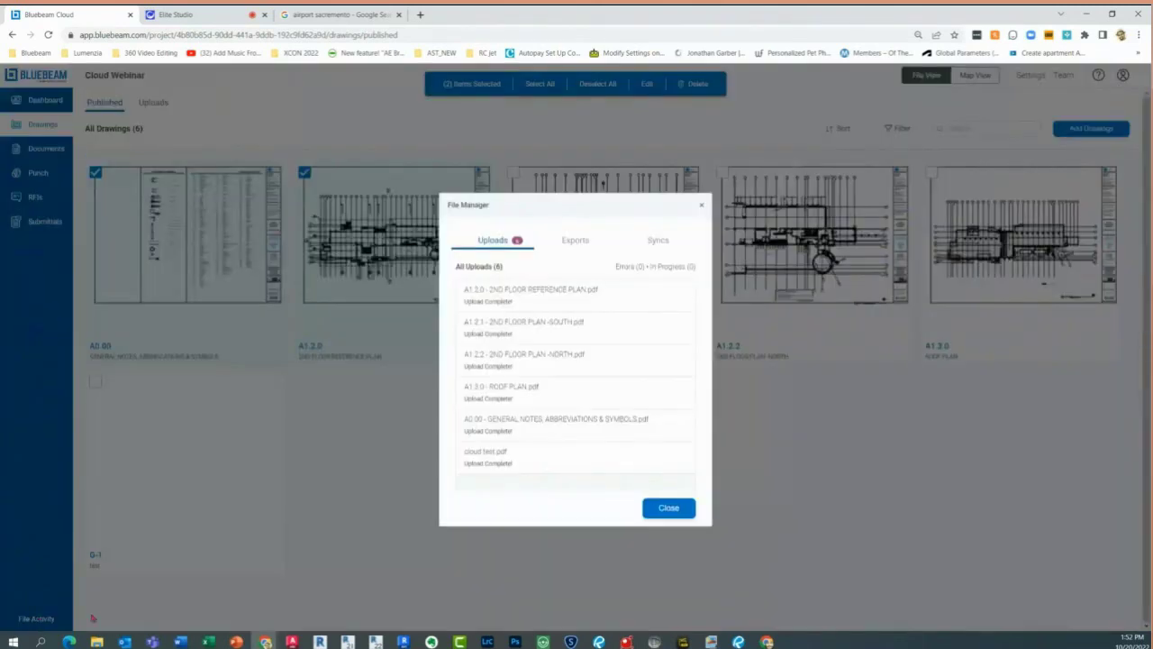
Check the Exports and Uploads lists in File Activity, then close it
{"action": "left_click", "coordinate": [581, 239]}
{"action": "left_click", "coordinate": [678, 246]}
{"action": "left_click", "coordinate": [498, 244]}
{"action": "left_click", "coordinate": [667, 510]}
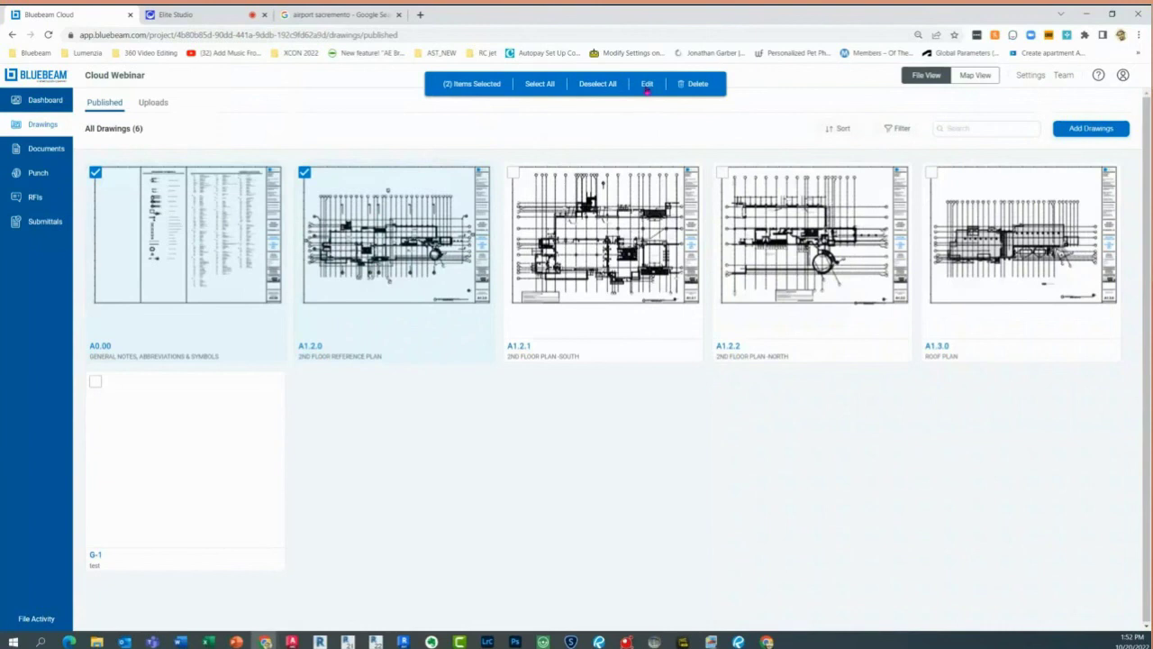
Cancel editing the two selected sheets and open sheet A1.2.1, 2nd Floor Plan - South
{"action": "left_click", "coordinate": [647, 85]}
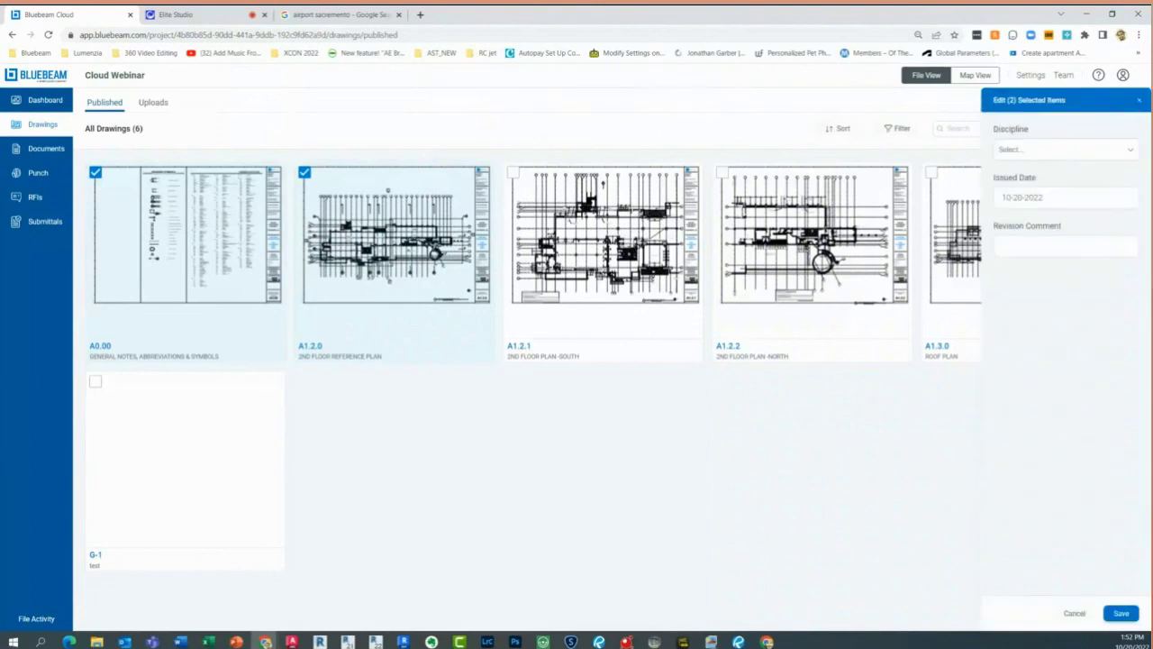
{"action": "left_click", "coordinate": [1074, 613]}
{"action": "left_click", "coordinate": [585, 247]}
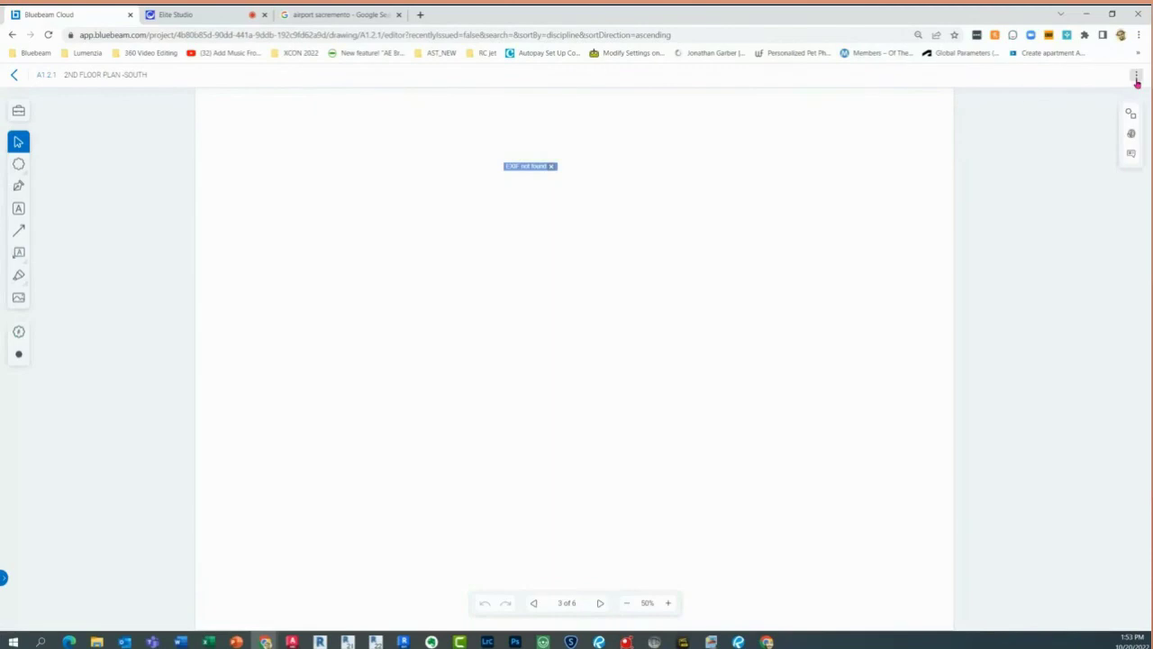
Download sheet A1.2.1 as a PDF from its options menu, then go back to Drawings
{"action": "left_click", "coordinate": [1137, 78]}
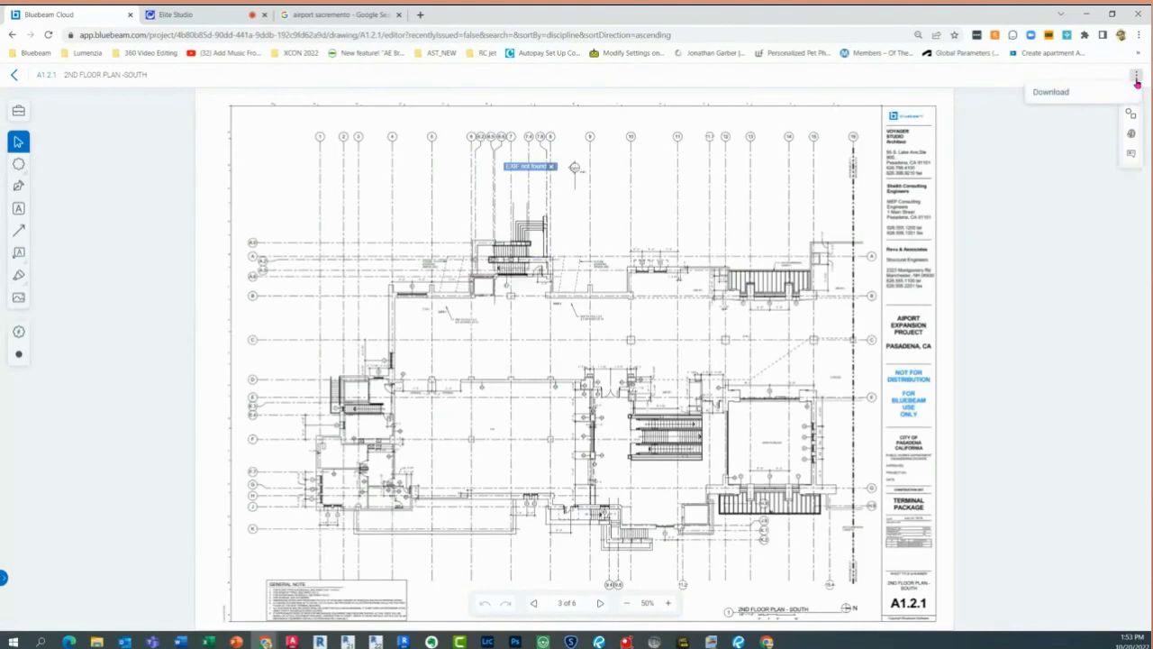
{"action": "left_click", "coordinate": [1065, 97]}
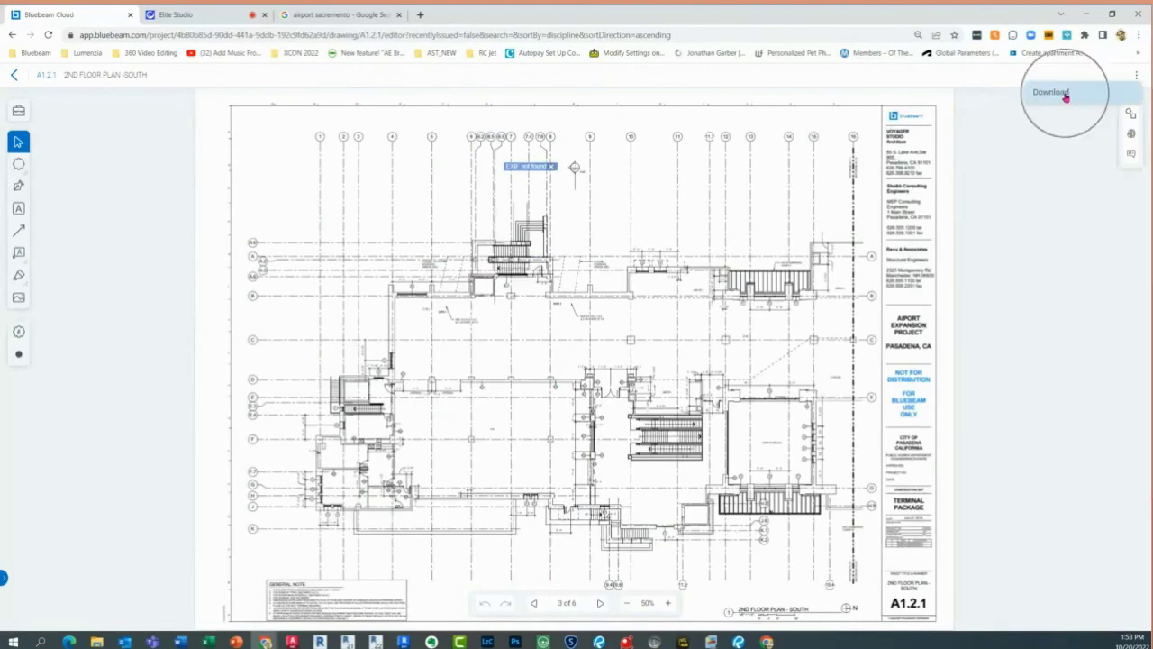
{"action": "left_click", "coordinate": [1065, 96]}
{"action": "left_click", "coordinate": [1065, 97]}
{"action": "left_click", "coordinate": [1065, 97]}
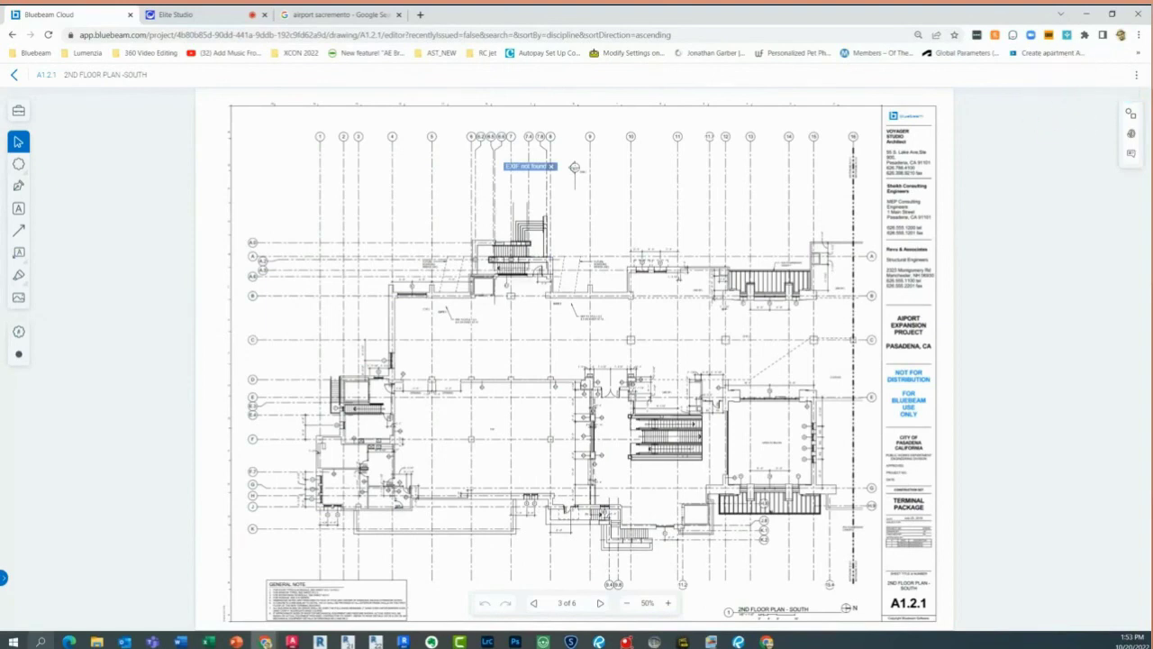
{"action": "left_click", "coordinate": [18, 76]}
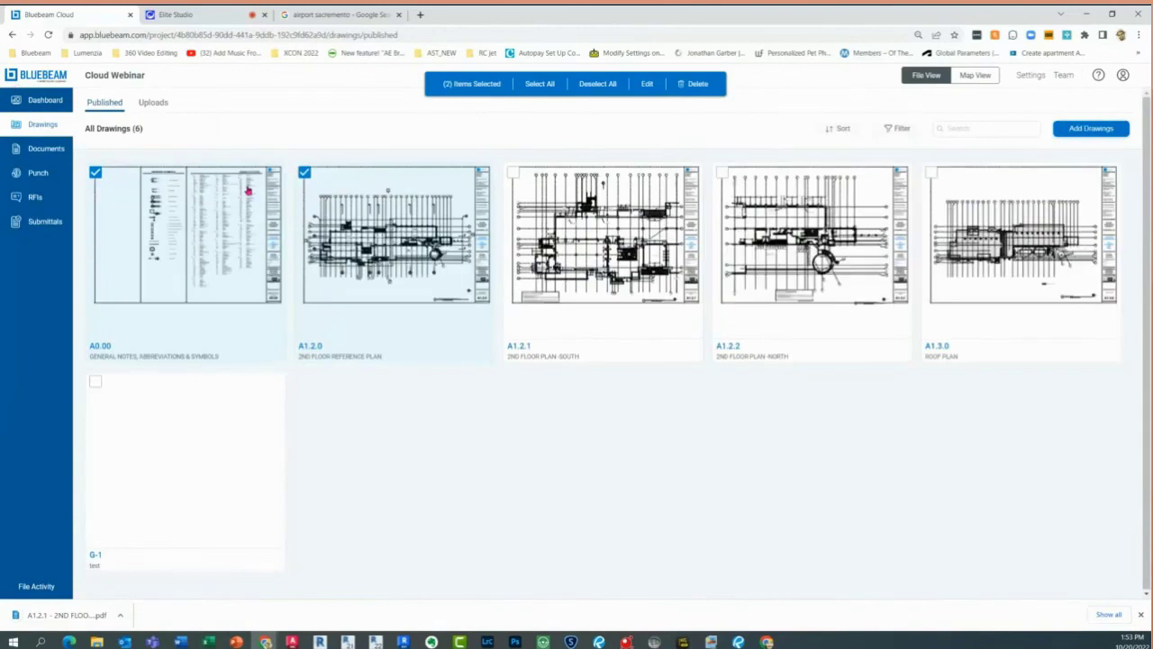
Select all six drawings, then open sheet A0.00 for viewing
{"action": "left_click", "coordinate": [533, 88]}
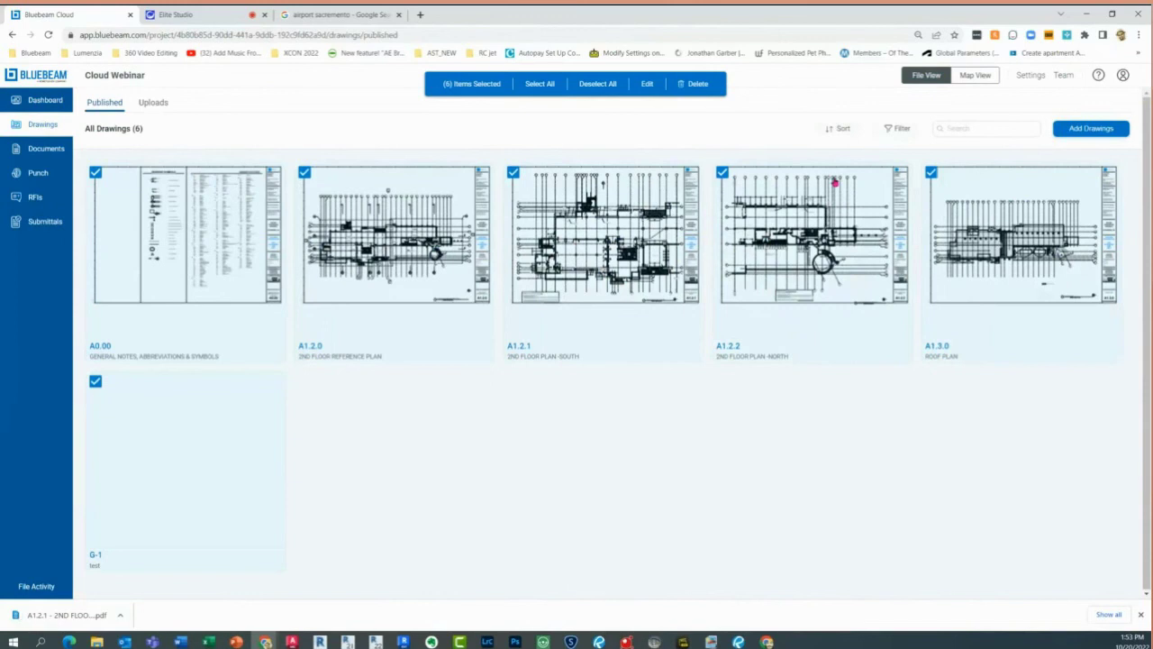
{"action": "right_click", "coordinate": [835, 182]}
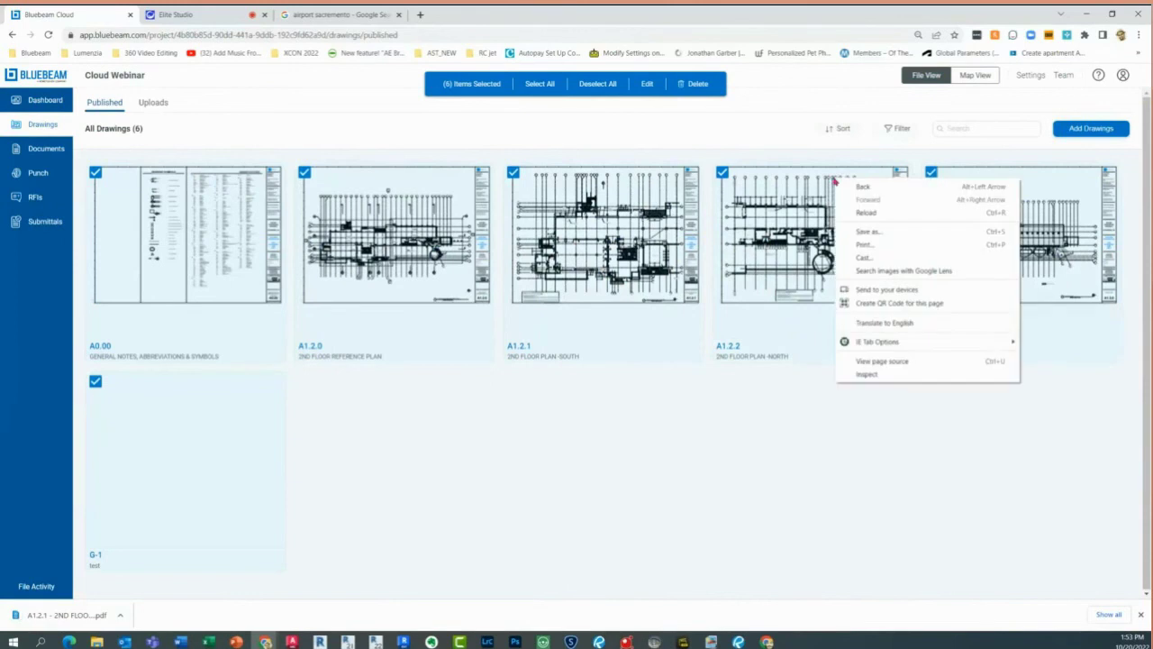
{"action": "left_click", "coordinate": [759, 131]}
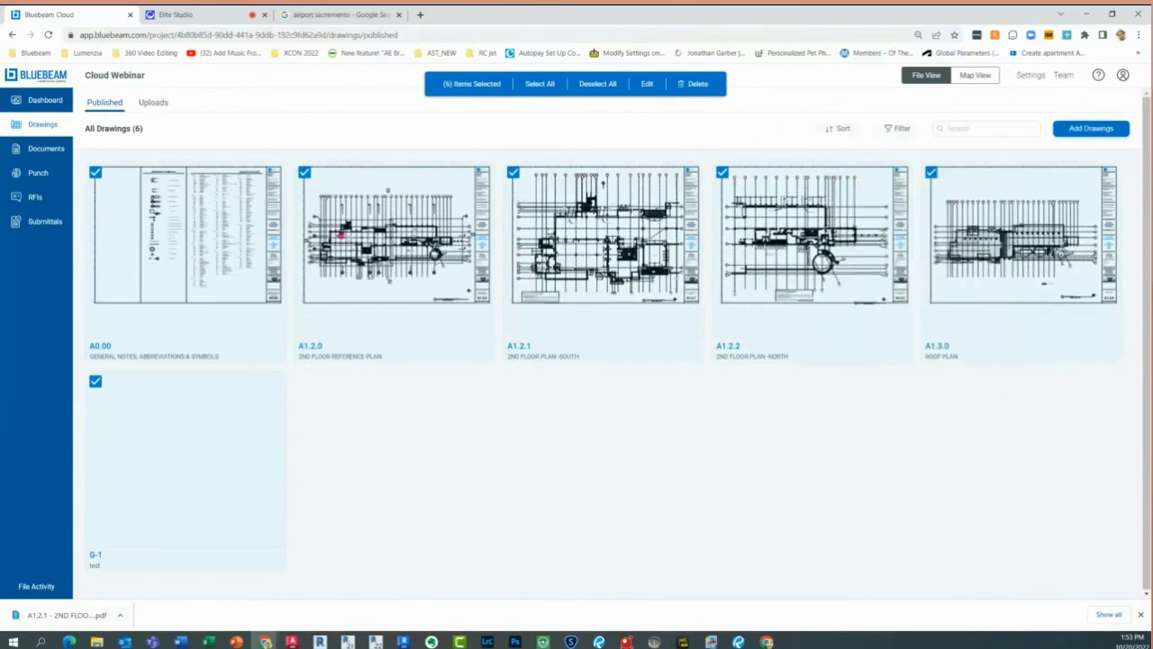
{"action": "left_click", "coordinate": [164, 263]}
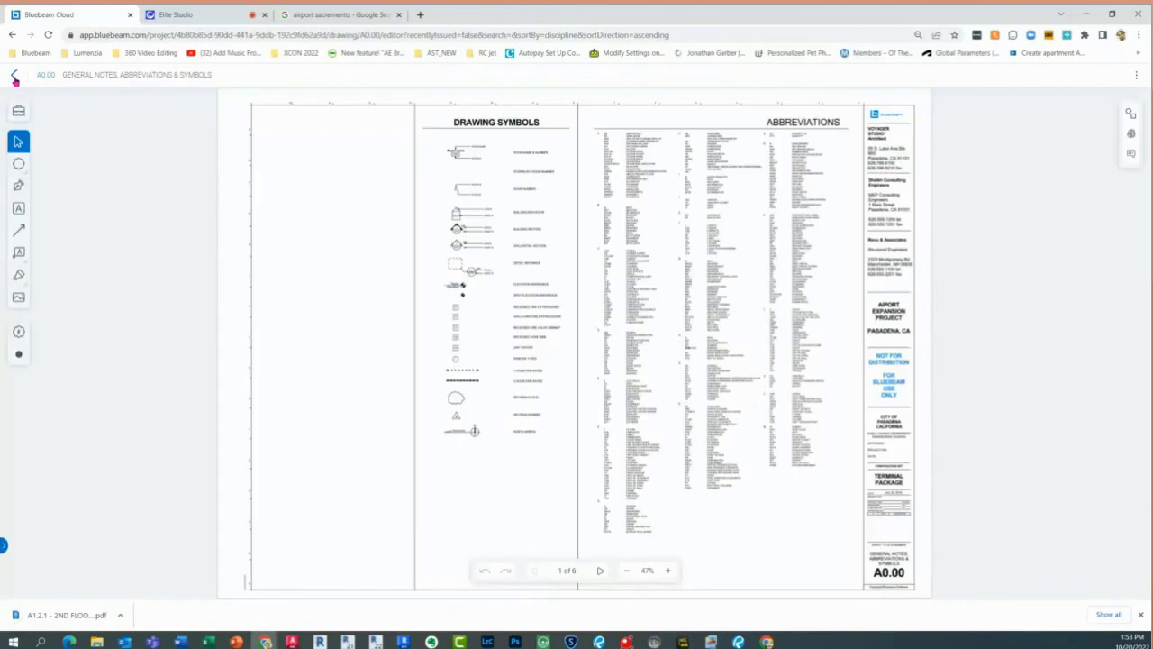
Check A0.00's options menu, return to the drawings grid and deselect all sheets
{"action": "left_click", "coordinate": [1137, 76]}
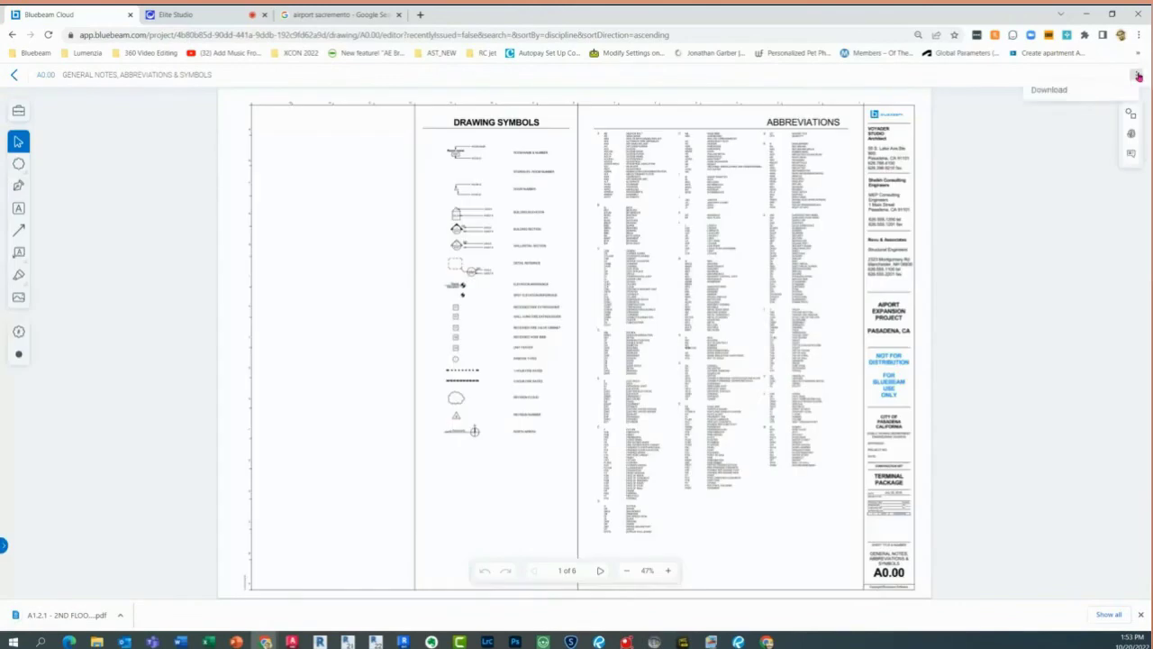
{"action": "left_click", "coordinate": [13, 75]}
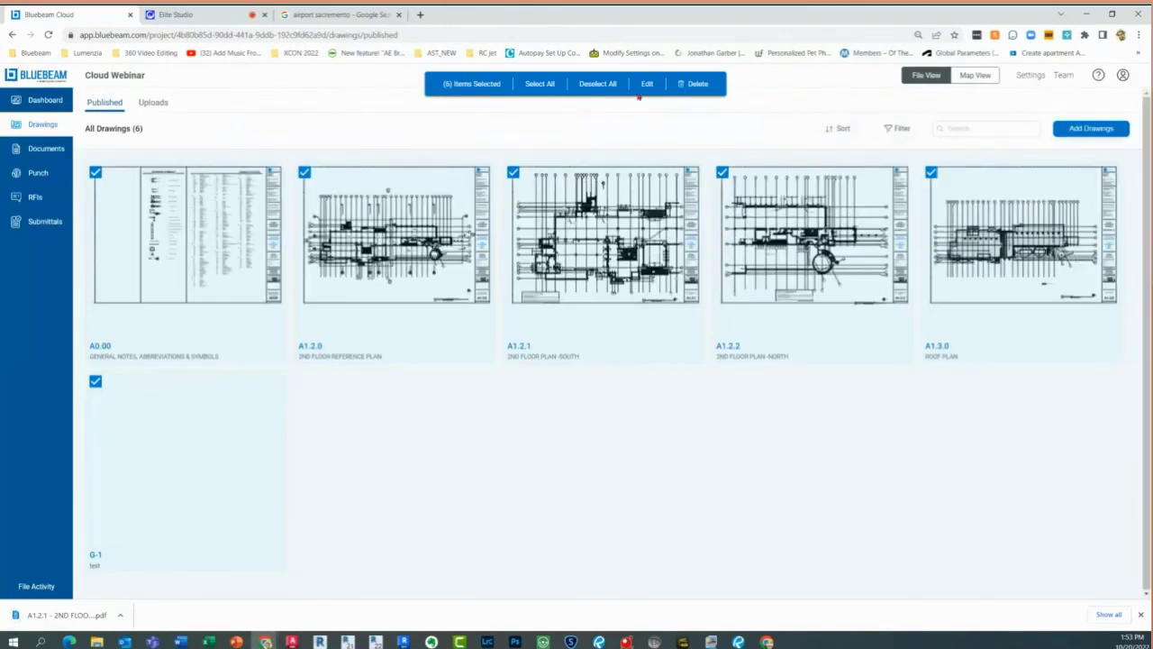
{"action": "left_click", "coordinate": [608, 89]}
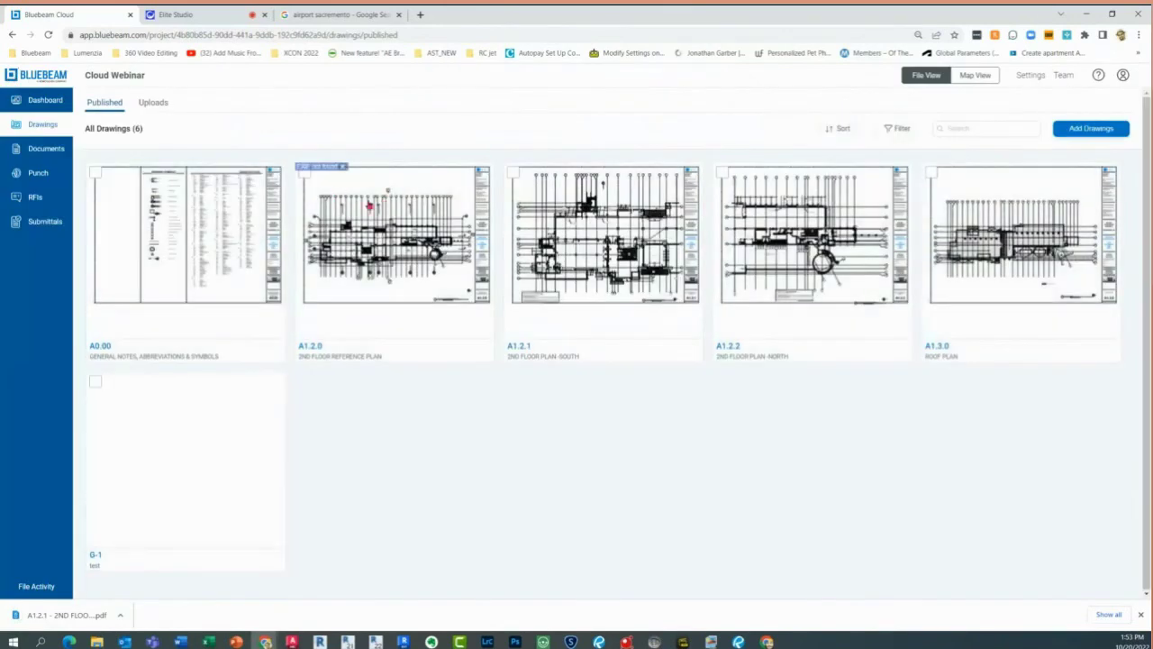